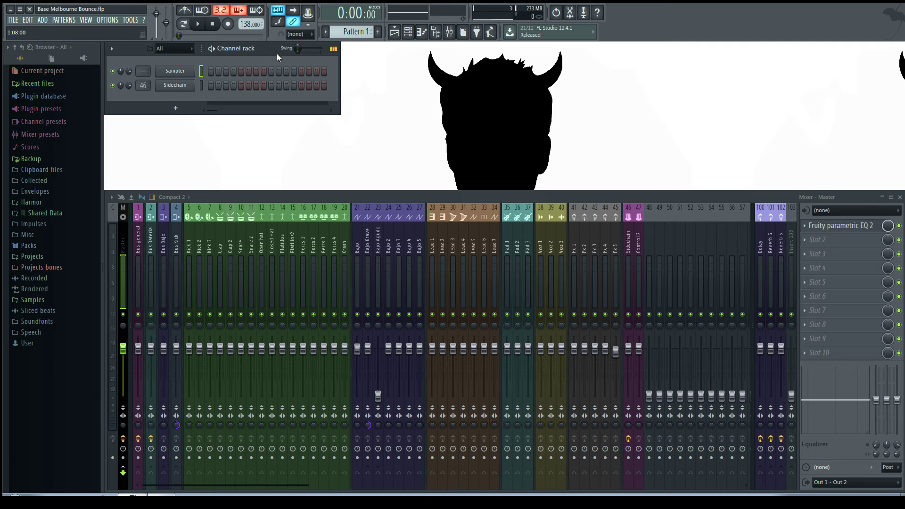
Set the project tempo to 128 BPM and open the Kicks folder of the Drums (ModeAudio) pack.
{"action": "left_click_drag", "start_coordinate": [242, 20], "coordinate": [242, 24]}
{"action": "left_click", "coordinate": [57, 246]}
{"action": "left_click", "coordinate": [59, 267]}
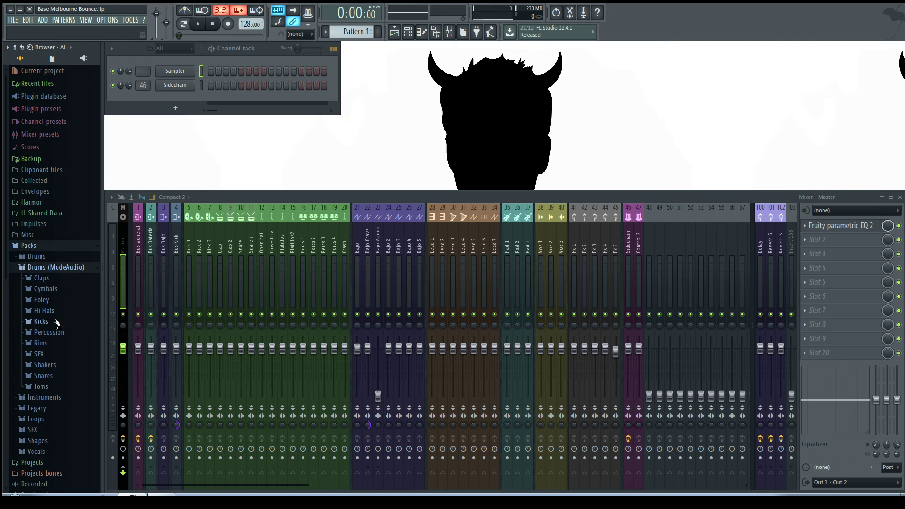
{"action": "left_click", "coordinate": [41, 321]}
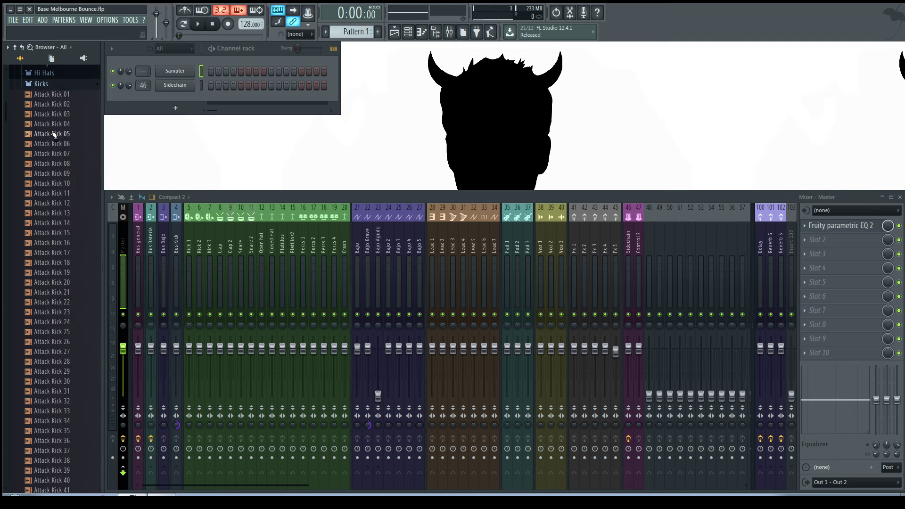
Audition the kick samples one after another from Attack Kick 03 to Attack Kick 32.
{"action": "left_click", "coordinate": [64, 116]}
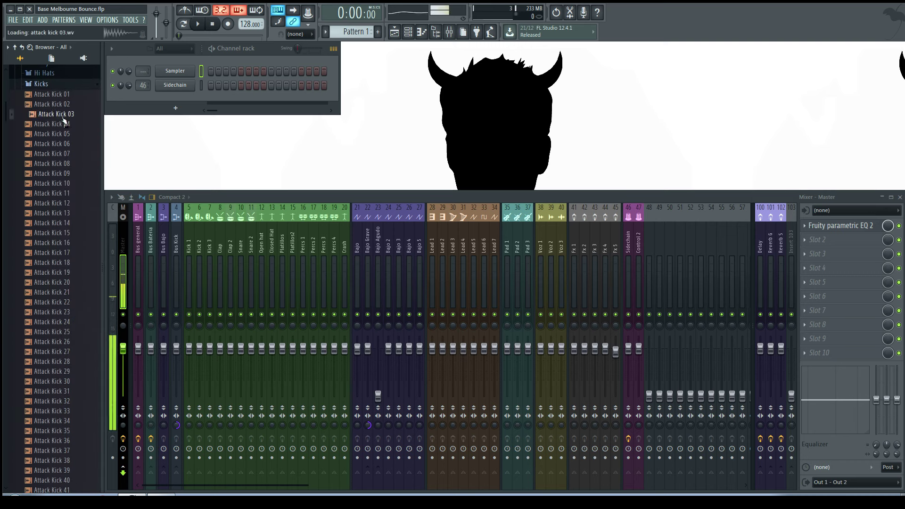
{"action": "left_click", "coordinate": [64, 133]}
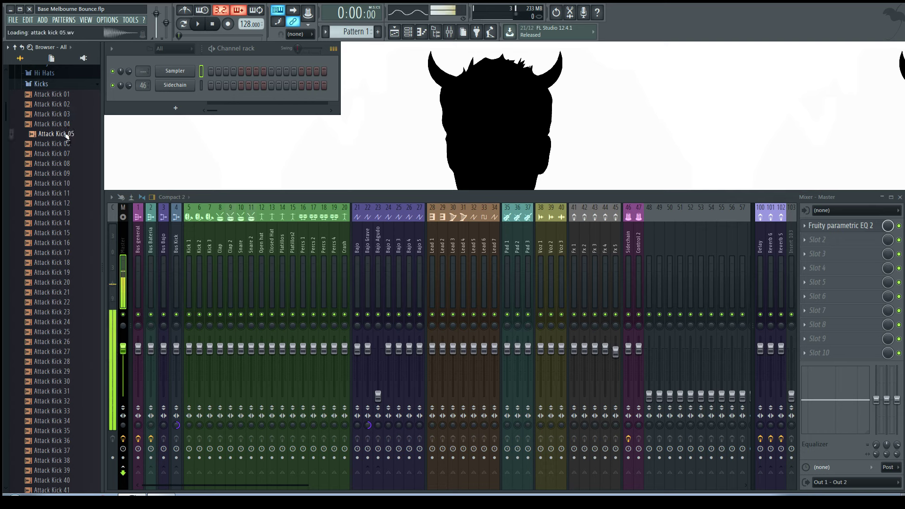
{"action": "left_click", "coordinate": [66, 164]}
{"action": "left_click", "coordinate": [68, 173]}
{"action": "left_click", "coordinate": [68, 183]}
{"action": "left_click", "coordinate": [70, 193]}
{"action": "left_click", "coordinate": [68, 203]}
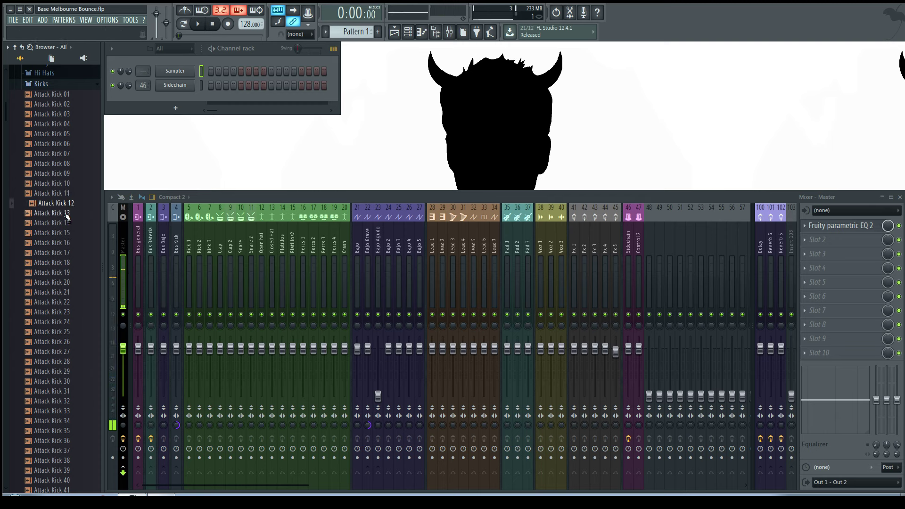
{"action": "left_click", "coordinate": [66, 213]}
{"action": "left_click", "coordinate": [66, 233]}
{"action": "left_click", "coordinate": [66, 242]}
{"action": "scroll", "coordinate": [65, 246], "scroll_direction": "down", "scroll_amount": 3}
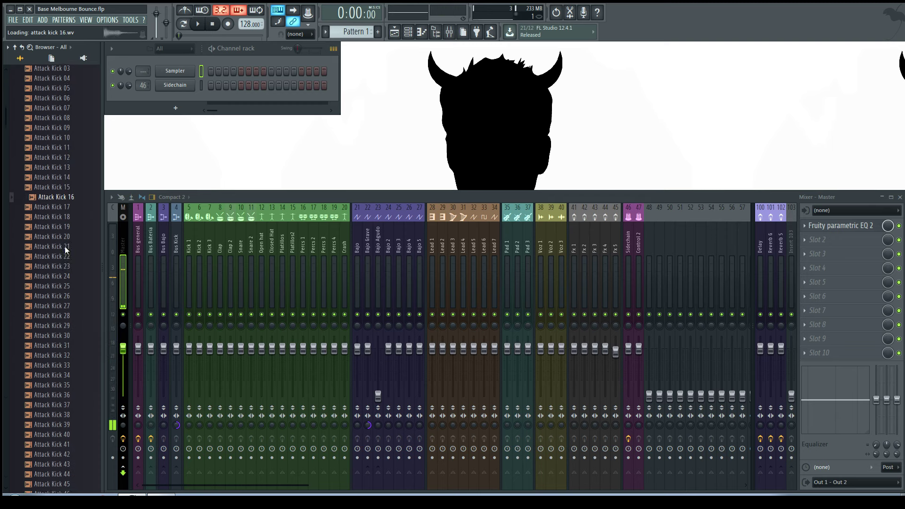
{"action": "left_click", "coordinate": [67, 204]}
{"action": "left_click", "coordinate": [70, 214]}
{"action": "scroll", "coordinate": [71, 214], "scroll_direction": "down", "scroll_amount": 2}
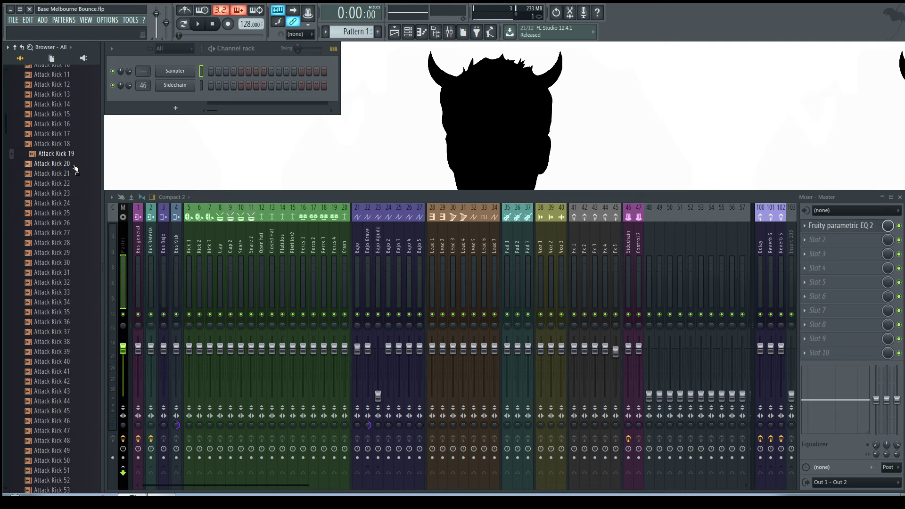
{"action": "left_click", "coordinate": [73, 164]}
{"action": "left_click", "coordinate": [73, 173]}
{"action": "left_click", "coordinate": [73, 183]}
{"action": "left_click", "coordinate": [71, 194]}
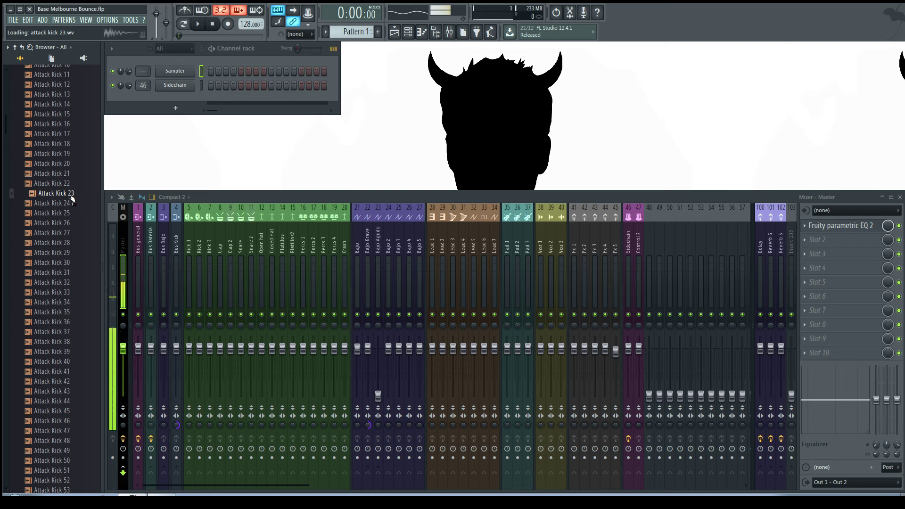
{"action": "left_click", "coordinate": [71, 203]}
{"action": "left_click", "coordinate": [71, 213]}
{"action": "left_click", "coordinate": [71, 223]}
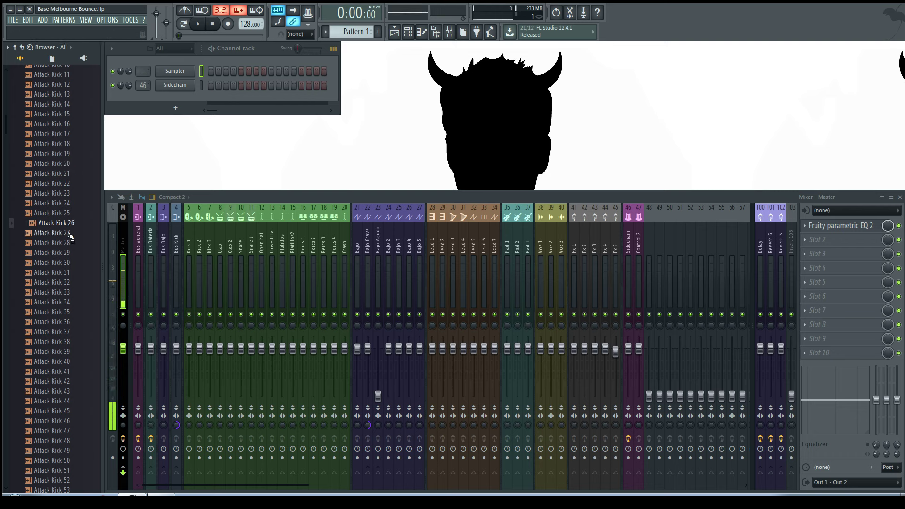
{"action": "left_click", "coordinate": [70, 233]}
{"action": "left_click", "coordinate": [70, 243]}
{"action": "left_click", "coordinate": [68, 252]}
{"action": "left_click", "coordinate": [69, 262]}
{"action": "left_click", "coordinate": [69, 272]}
{"action": "left_click", "coordinate": [68, 282]}
Load Attack Kick 30 into the Sampler channel and fill each 4 steps of its pattern, checking it in playback.
{"action": "left_click", "coordinate": [69, 263]}
{"action": "left_click_drag", "start_coordinate": [68, 262], "coordinate": [175, 71]}
{"action": "right_click", "coordinate": [178, 71]}
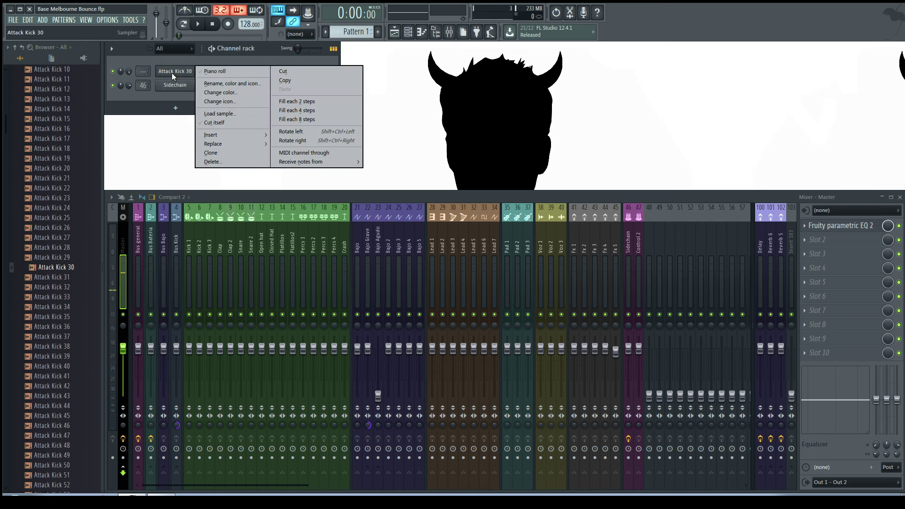
{"action": "left_click", "coordinate": [285, 112]}
{"action": "key", "text": "space"}
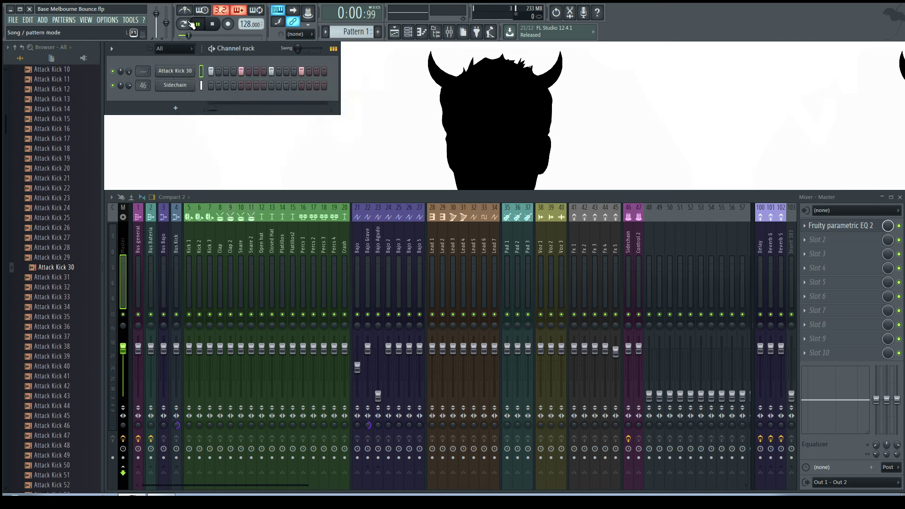
{"action": "key", "text": "space"}
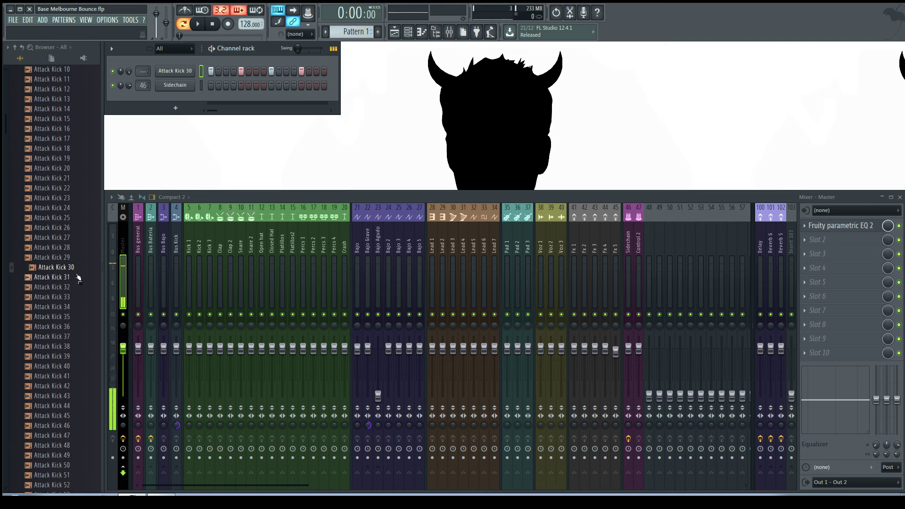
Audition the kick samples from Attack Kick 31 to Attack Kick 42 as candidates for a second kick.
{"action": "left_click", "coordinate": [73, 277]}
{"action": "left_click", "coordinate": [71, 288]}
{"action": "left_click", "coordinate": [71, 297]}
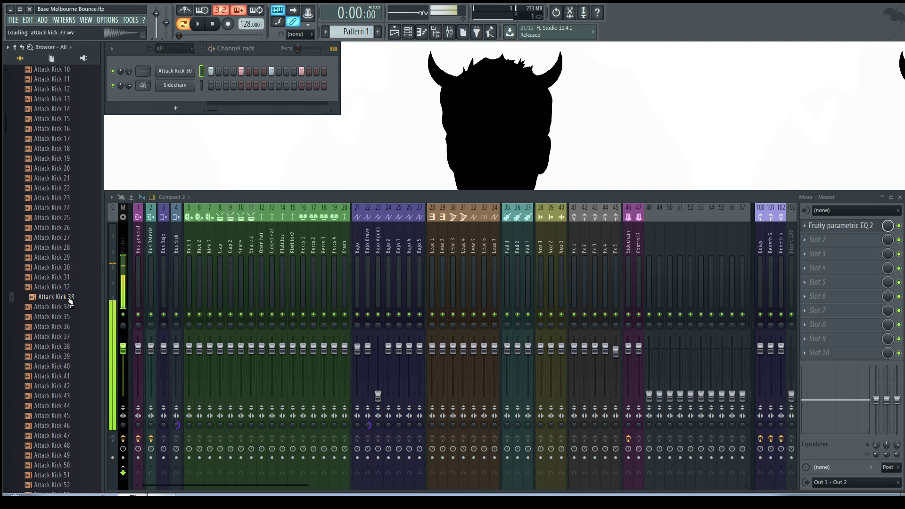
{"action": "left_click", "coordinate": [71, 307]}
{"action": "left_click", "coordinate": [71, 317]}
{"action": "left_click", "coordinate": [71, 327]}
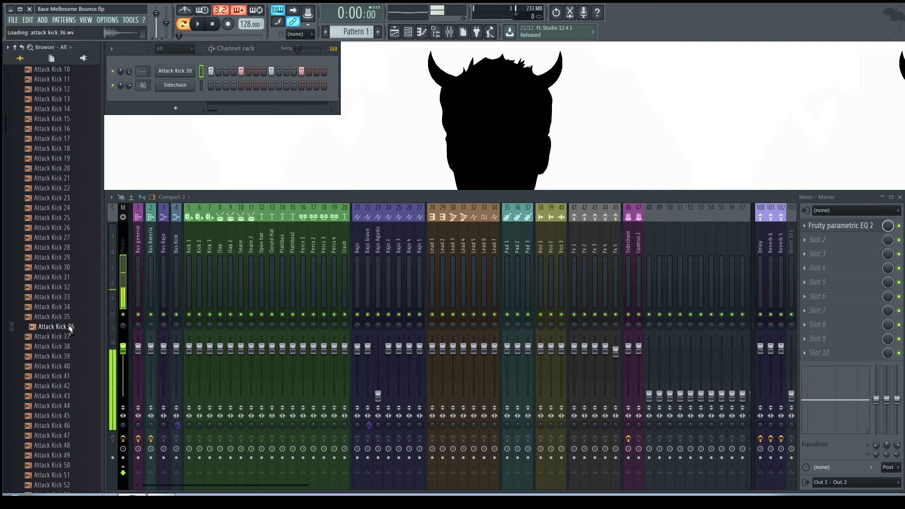
{"action": "left_click", "coordinate": [70, 337]}
{"action": "left_click", "coordinate": [67, 346]}
{"action": "left_click", "coordinate": [66, 357]}
{"action": "left_click", "coordinate": [65, 366]}
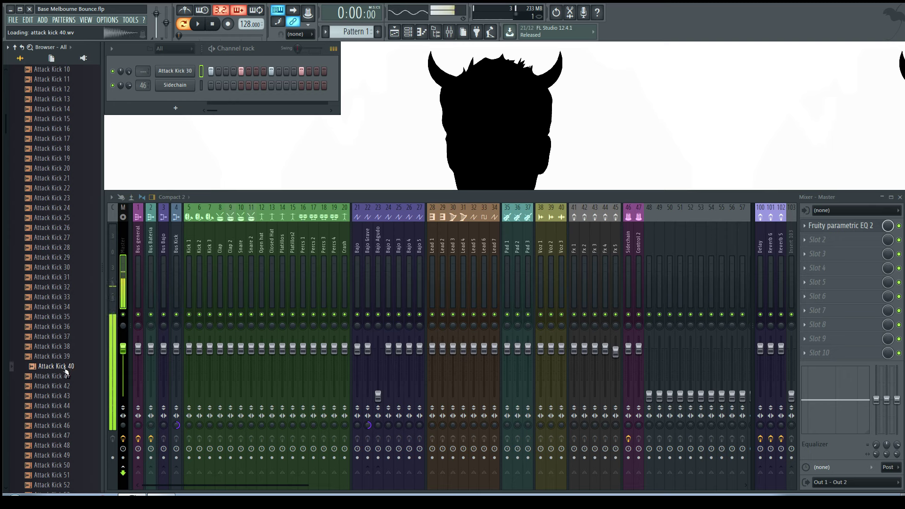
{"action": "left_click", "coordinate": [64, 376]}
{"action": "left_click", "coordinate": [65, 387]}
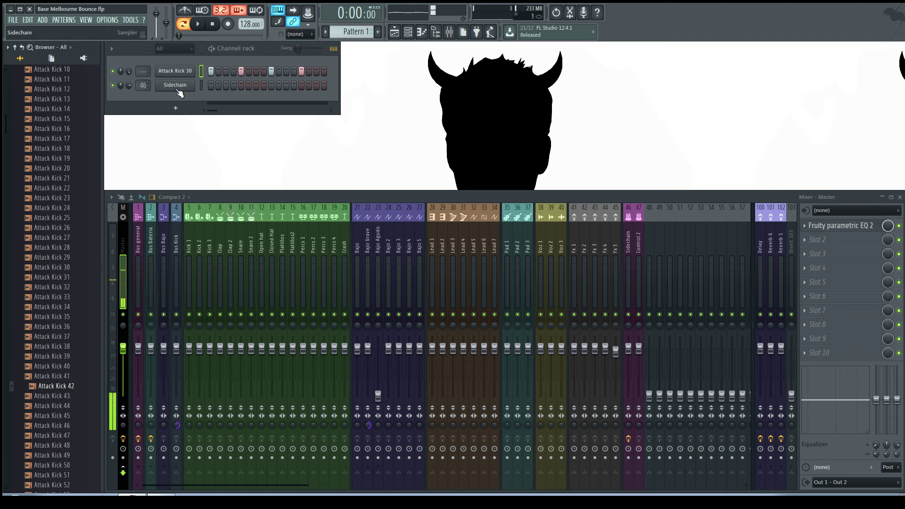
Set the Pogo effect of the Attack Kick 30 channel to -5% and listen to the pattern.
{"action": "left_click", "coordinate": [175, 84]}
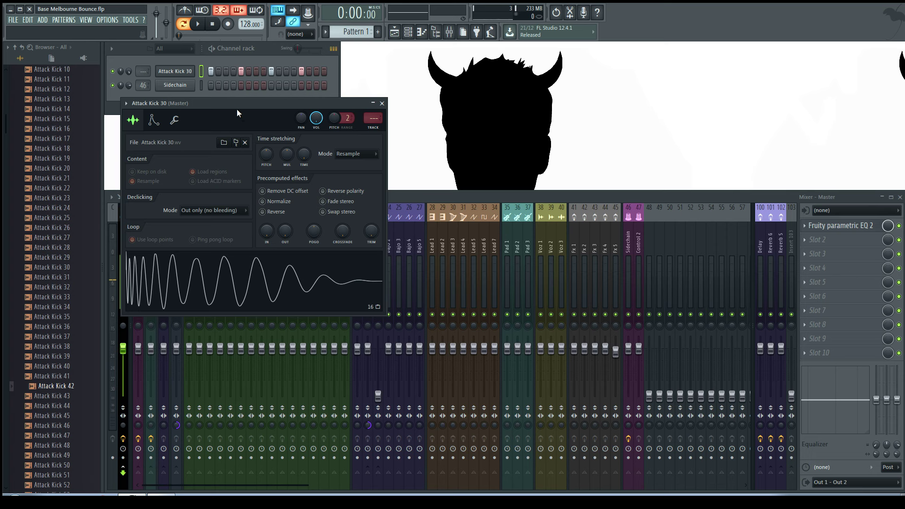
{"action": "left_click_drag", "start_coordinate": [236, 109], "coordinate": [458, 54]}
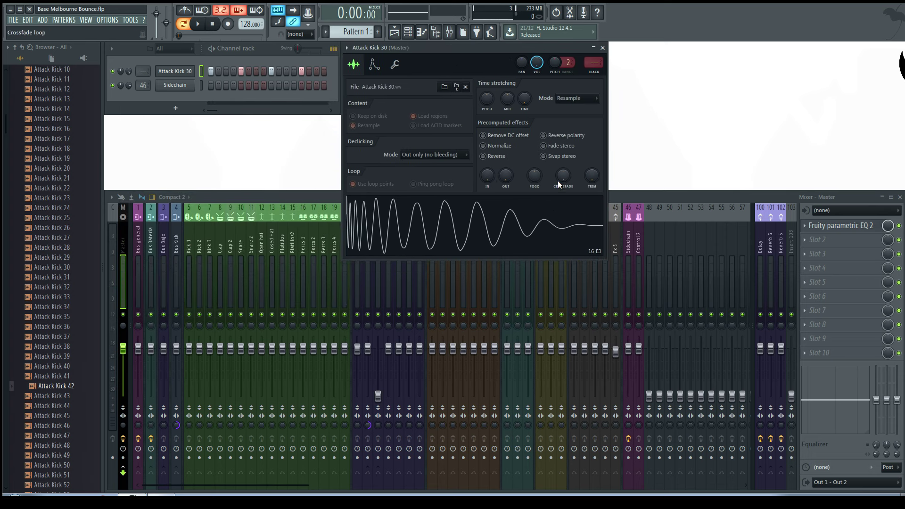
{"action": "left_click_drag", "start_coordinate": [534, 175], "coordinate": [536, 180]}
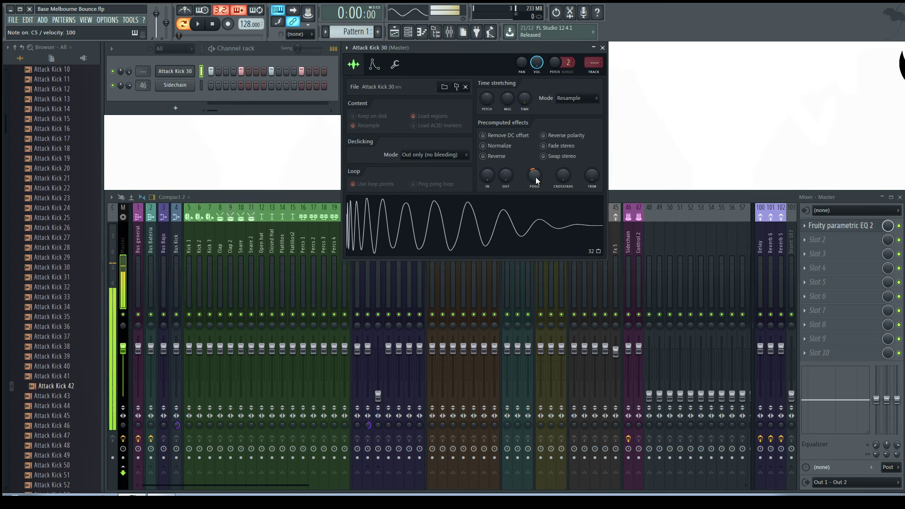
{"action": "scroll", "coordinate": [534, 176], "scroll_direction": "down", "scroll_amount": 4}
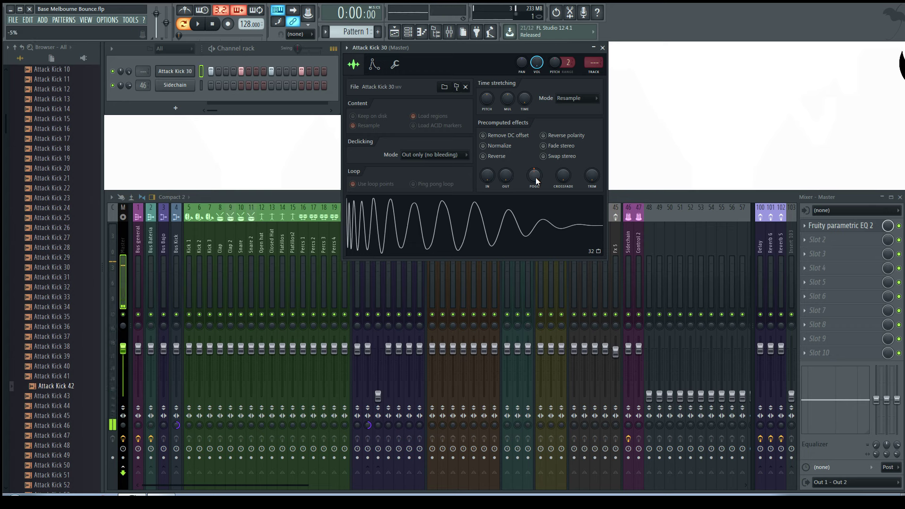
{"action": "key", "text": "space"}
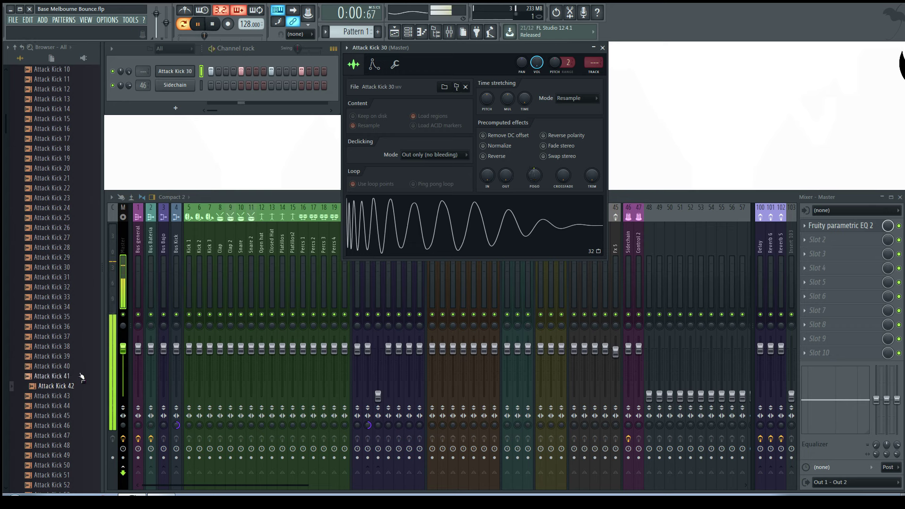
{"action": "key", "text": "space"}
Audition kick samples further down the list, as well as Attack Kick 21 to Attack Kick 26.
{"action": "scroll", "coordinate": [75, 372], "scroll_direction": "down", "scroll_amount": 6}
{"action": "left_click", "coordinate": [71, 217]}
{"action": "left_click", "coordinate": [71, 227]}
{"action": "left_click", "coordinate": [70, 237]}
{"action": "left_click", "coordinate": [78, 257]}
{"action": "left_click", "coordinate": [71, 267]}
{"action": "scroll", "coordinate": [62, 172], "scroll_direction": "up", "scroll_amount": 8}
{"action": "left_click", "coordinate": [66, 237]}
{"action": "left_click", "coordinate": [69, 248]}
{"action": "left_click", "coordinate": [70, 257]}
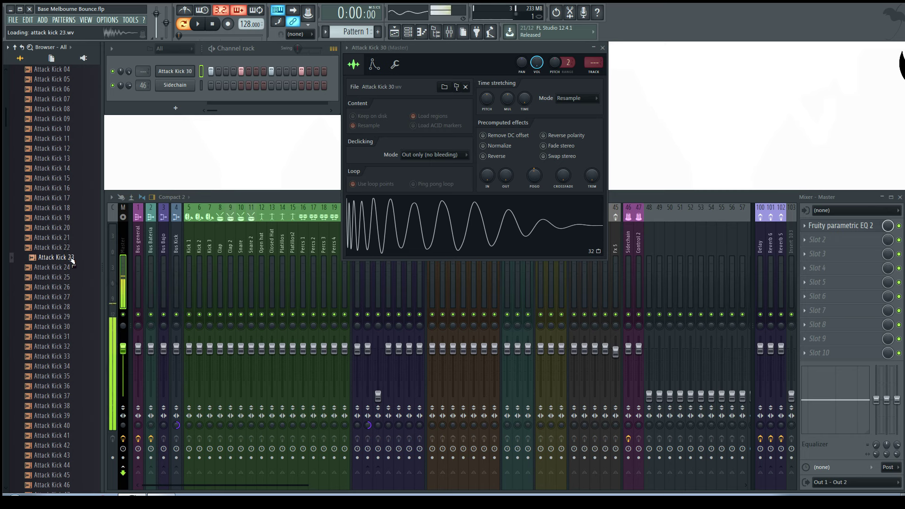
{"action": "left_click", "coordinate": [71, 267]}
{"action": "left_click", "coordinate": [68, 277]}
{"action": "left_click", "coordinate": [68, 287]}
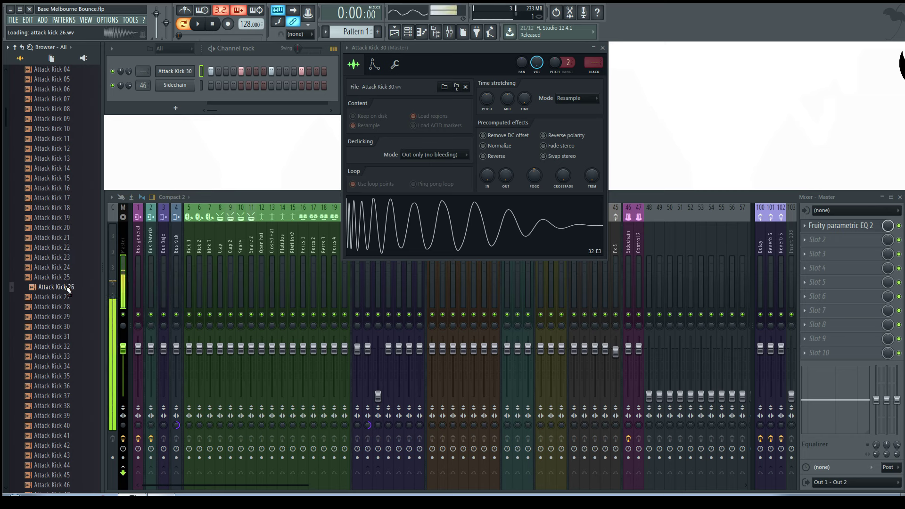
Add Attack Kick 25 as a new channel between Attack Kick 30 and Sidechain.
{"action": "left_click", "coordinate": [68, 277]}
{"action": "left_click_drag", "start_coordinate": [68, 279], "coordinate": [178, 91]}
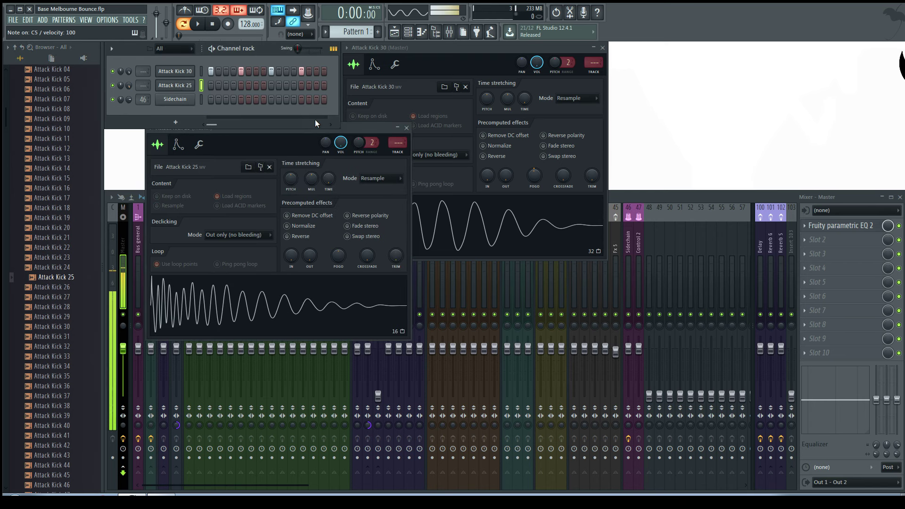
Try pitch and Pogo adjustments on the Attack Kick 25 channel and listen to the sound.
{"action": "left_click_drag", "start_coordinate": [359, 142], "coordinate": [359, 134]}
{"action": "key", "text": "z"}
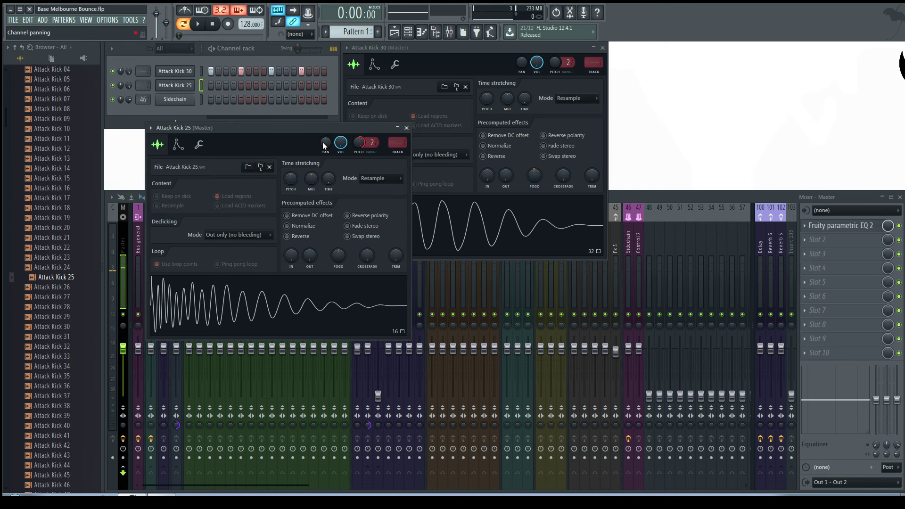
{"action": "left_click_drag", "start_coordinate": [355, 128], "coordinate": [536, 49]}
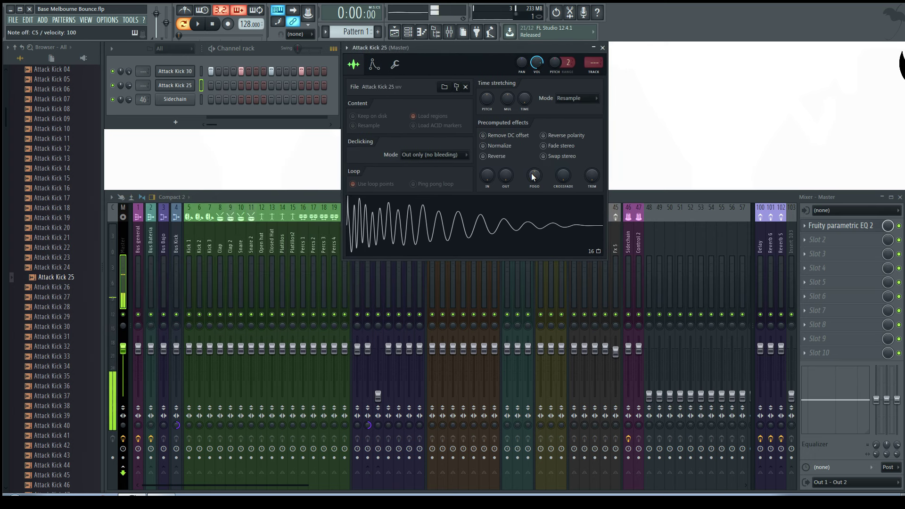
{"action": "scroll", "coordinate": [534, 175], "scroll_direction": "up", "scroll_amount": 2}
{"action": "key", "text": "z"}
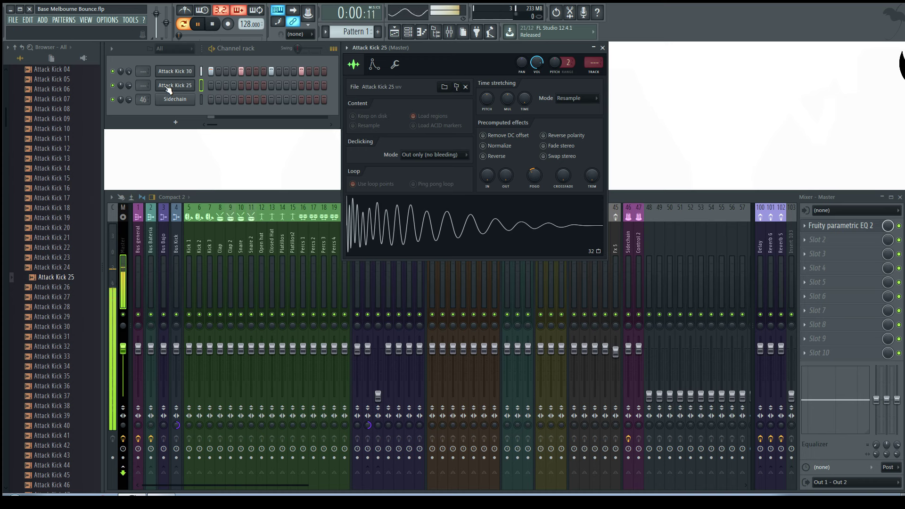
Try Attack Kick 25 on the first step of the pattern during playback and remove that hit again.
{"action": "left_click", "coordinate": [210, 84]}
{"action": "key", "text": "space"}
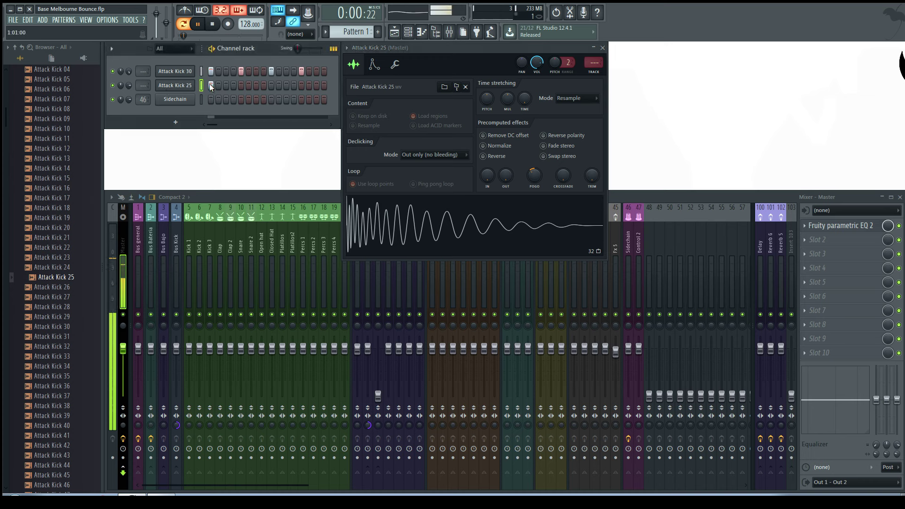
{"action": "left_click", "coordinate": [210, 85]}
{"action": "key", "text": "space"}
Audition the kick samples from Attack Kick 26 to Attack Kick 30.
{"action": "left_click", "coordinate": [56, 287]}
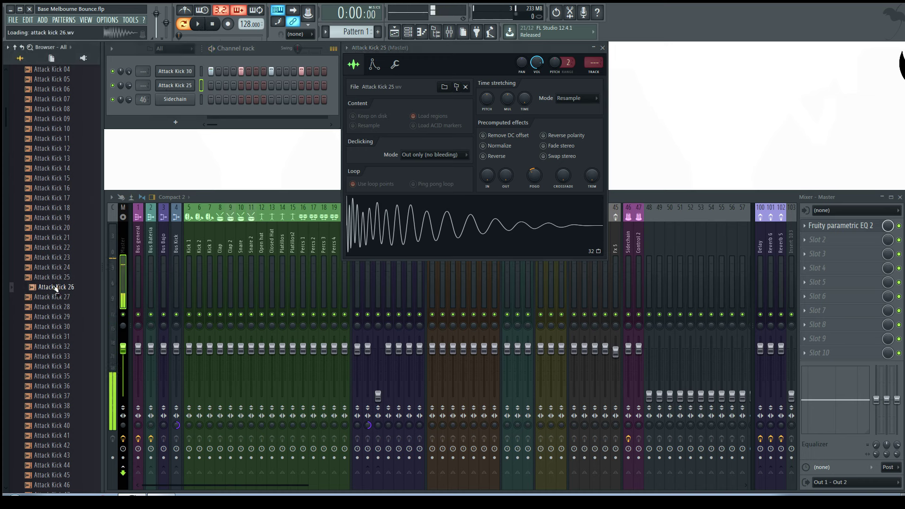
{"action": "left_click", "coordinate": [57, 297]}
{"action": "left_click", "coordinate": [62, 306]}
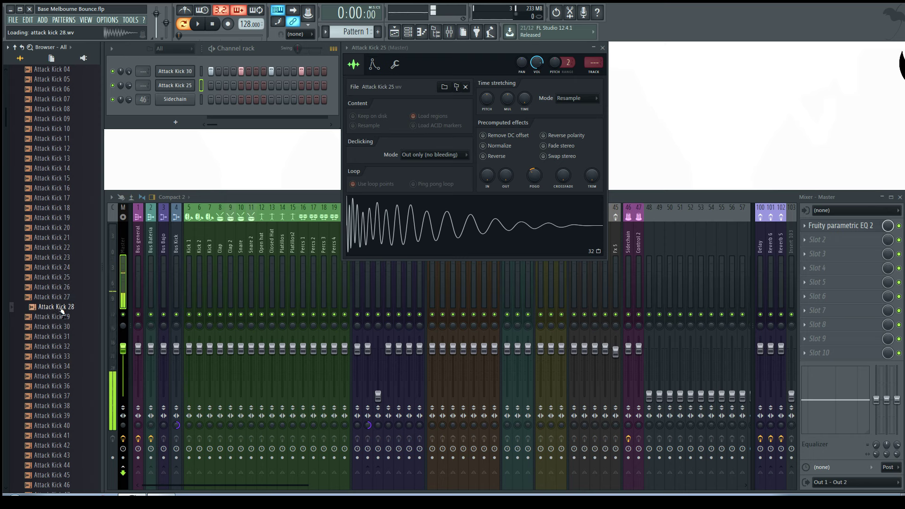
{"action": "left_click", "coordinate": [61, 318]}
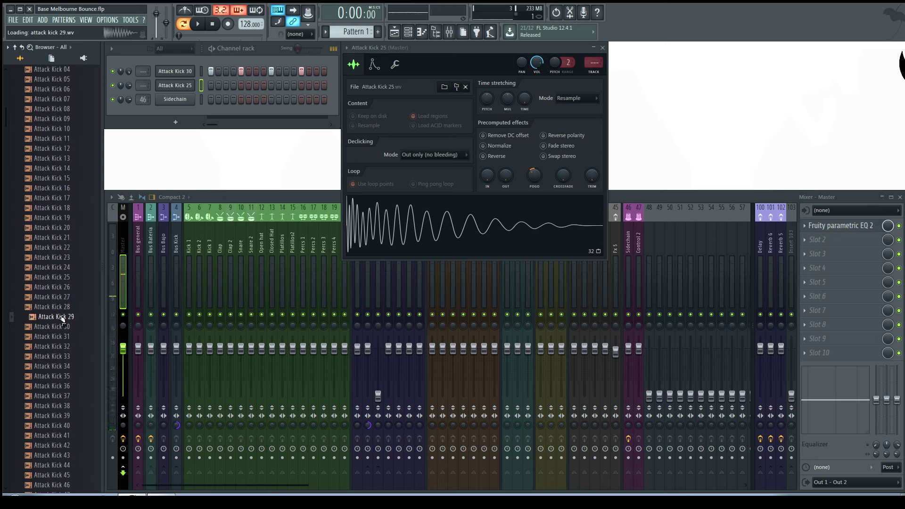
{"action": "left_click", "coordinate": [64, 327]}
Replace the sample of the Attack Kick 25 channel with Attack Kick 29 and reset its Pogo effect to the default.
{"action": "left_click", "coordinate": [63, 318]}
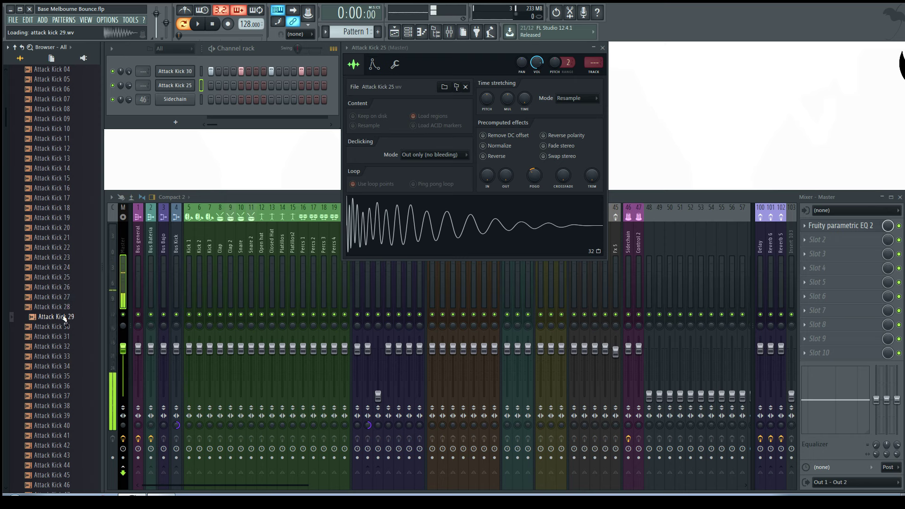
{"action": "left_click_drag", "start_coordinate": [64, 317], "coordinate": [176, 86]}
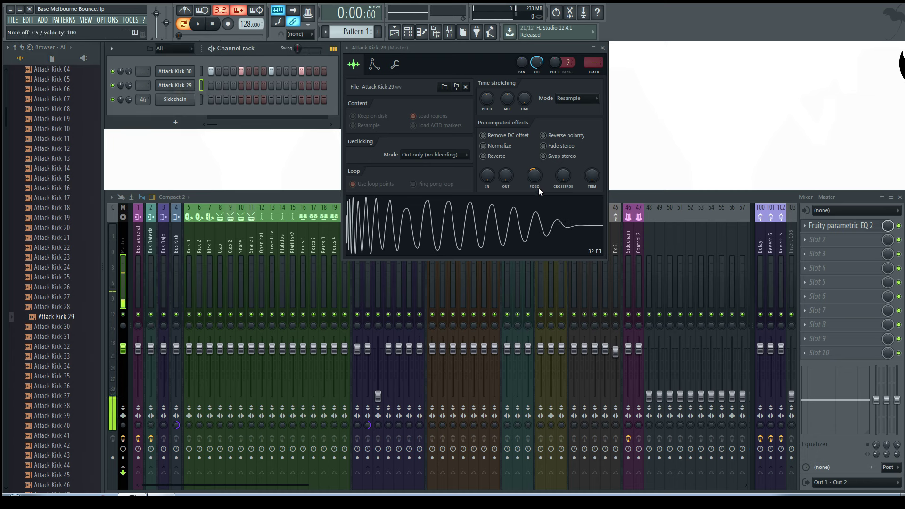
{"action": "left_click_drag", "start_coordinate": [538, 188], "coordinate": [538, 182]}
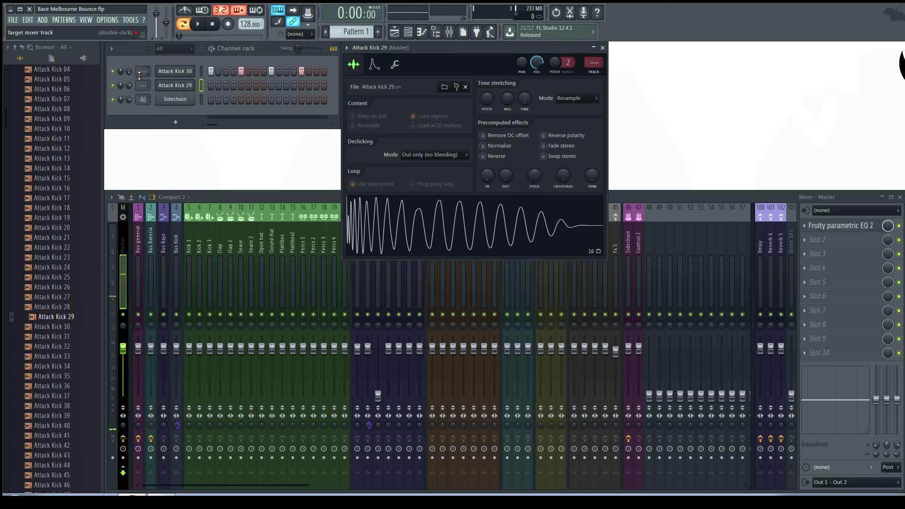
{"action": "key", "text": "z"}
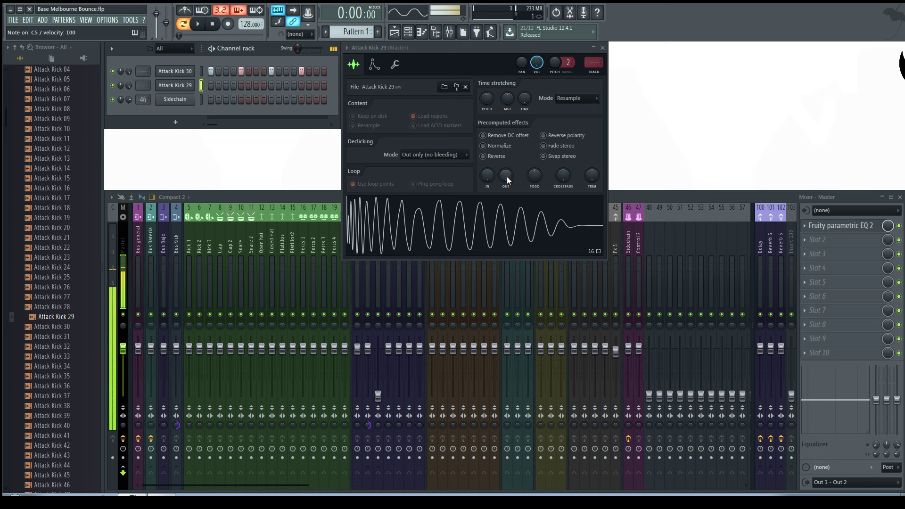
Tune the Pogo effect of the Attack Kick 29 channel while auditioning it, and compare the sound with Attack Kick 30.
{"action": "scroll", "coordinate": [533, 177], "scroll_direction": "up", "scroll_amount": 2}
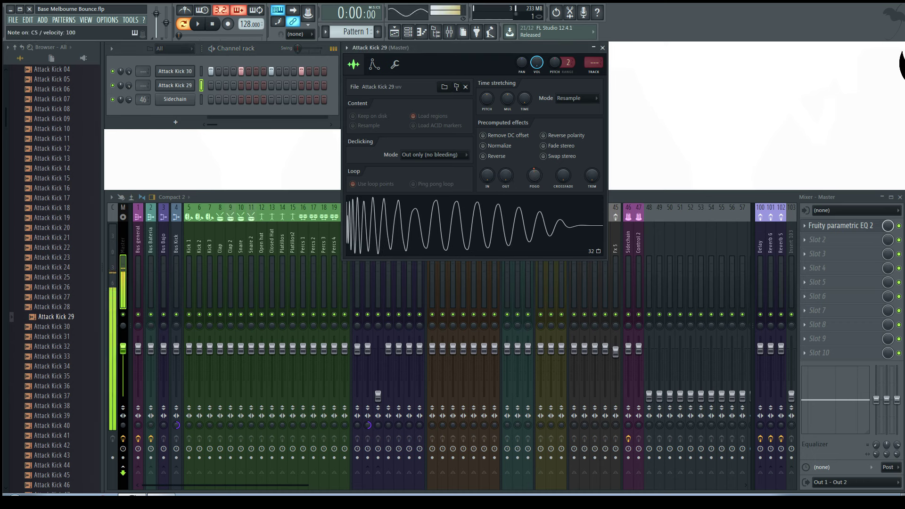
{"action": "key", "text": "z"}
{"action": "scroll", "coordinate": [532, 177], "scroll_direction": "up", "scroll_amount": 2}
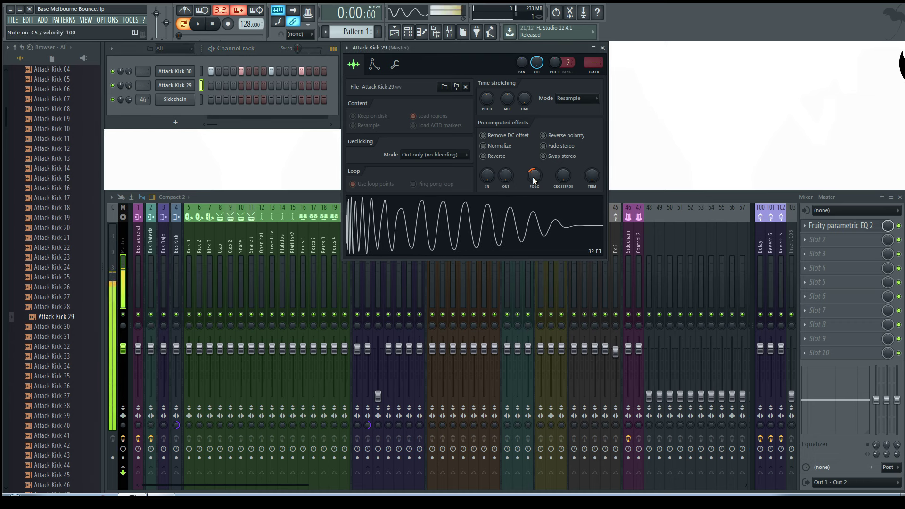
{"action": "scroll", "coordinate": [533, 177], "scroll_direction": "up", "scroll_amount": 3}
{"action": "key", "text": "z"}
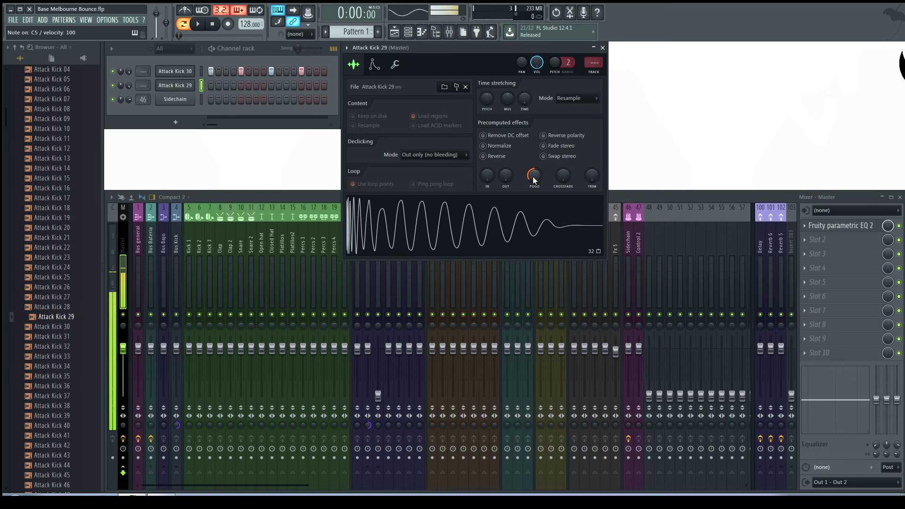
{"action": "scroll", "coordinate": [533, 176], "scroll_direction": "up", "scroll_amount": 3}
{"action": "scroll", "coordinate": [532, 179], "scroll_direction": "down", "scroll_amount": 3}
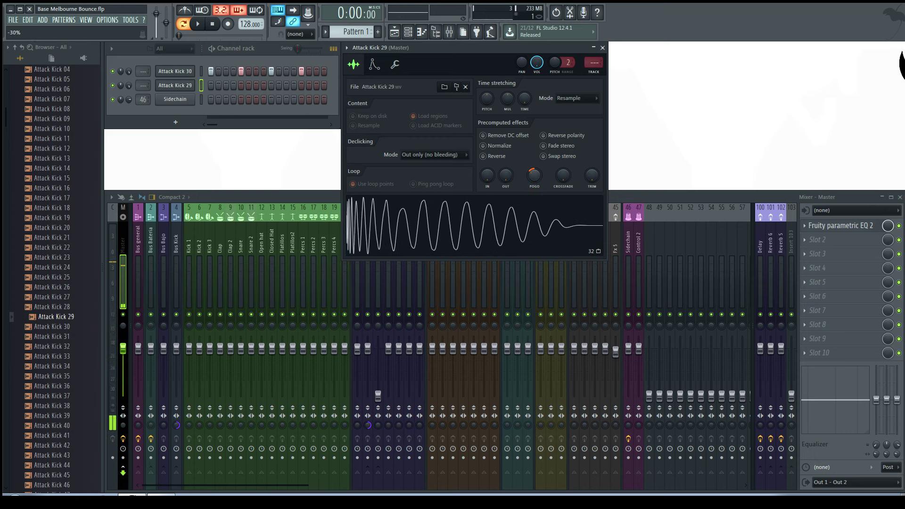
{"action": "key", "text": "z"}
{"action": "scroll", "coordinate": [531, 177], "scroll_direction": "up", "scroll_amount": 3}
{"action": "key", "text": "z"}
{"action": "left_click", "coordinate": [202, 71]}
{"action": "key", "text": "z"}
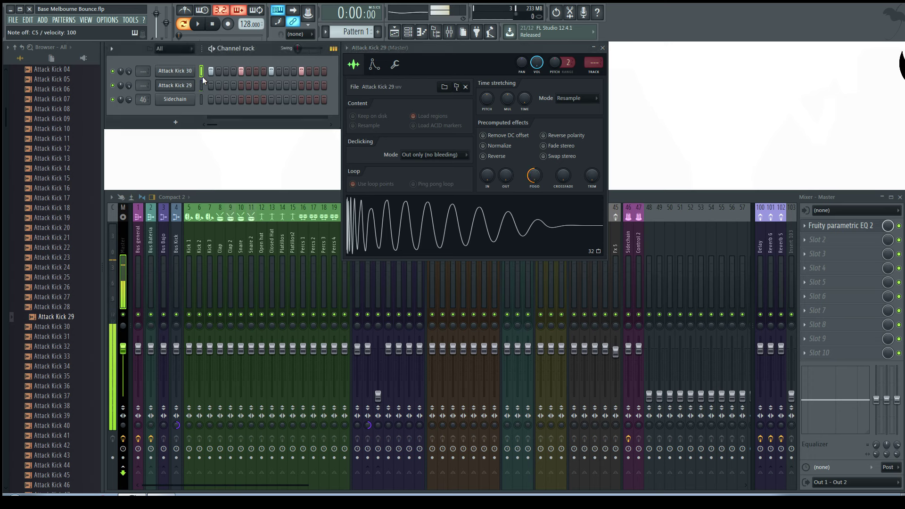
Fill each 4 steps on the Attack Kick 29 channel and compare both kicks during playback by muting them alternately.
{"action": "right_click", "coordinate": [203, 83]}
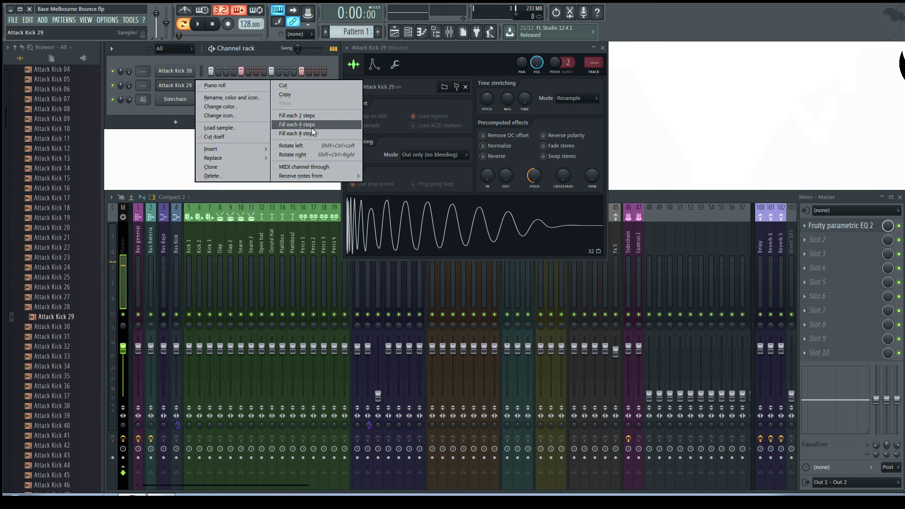
{"action": "key", "text": "Escape"}
{"action": "key", "text": "space"}
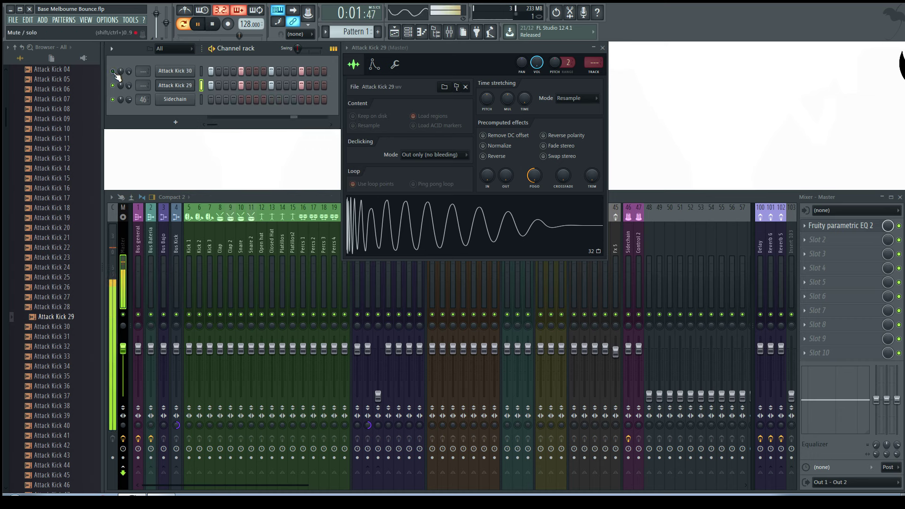
{"action": "left_click", "coordinate": [113, 72]}
{"action": "left_click", "coordinate": [113, 86]}
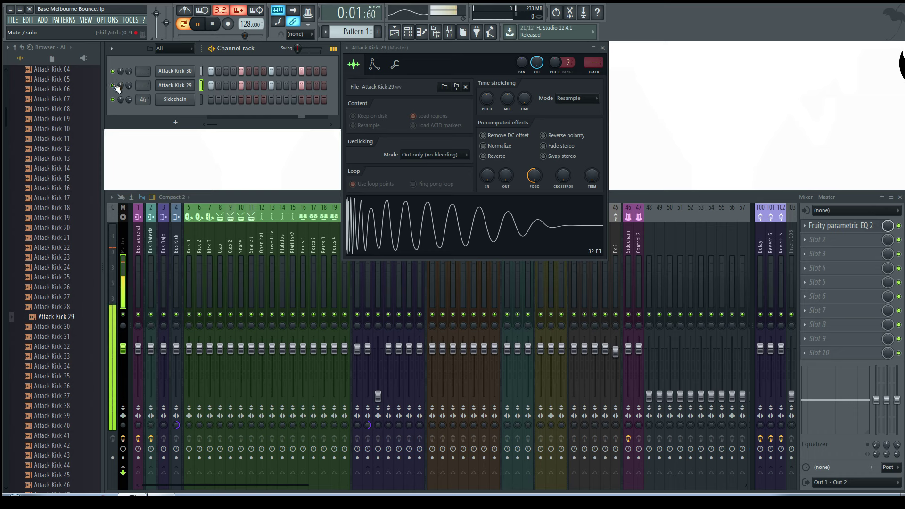
{"action": "left_click", "coordinate": [113, 86]}
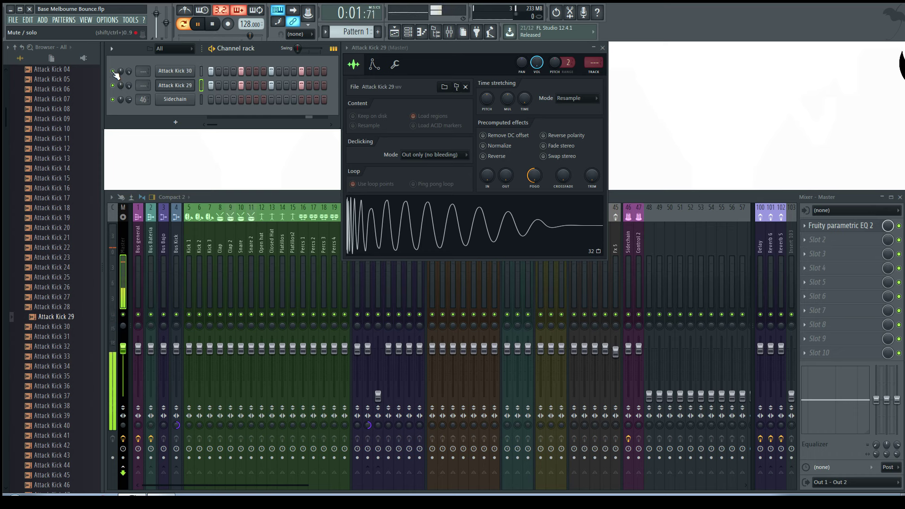
Reduce the Pogo effect of Attack Kick 29 during playback with Attack Kick 30 muted, and stop playback.
{"action": "scroll", "coordinate": [538, 177], "scroll_direction": "down", "scroll_amount": 4}
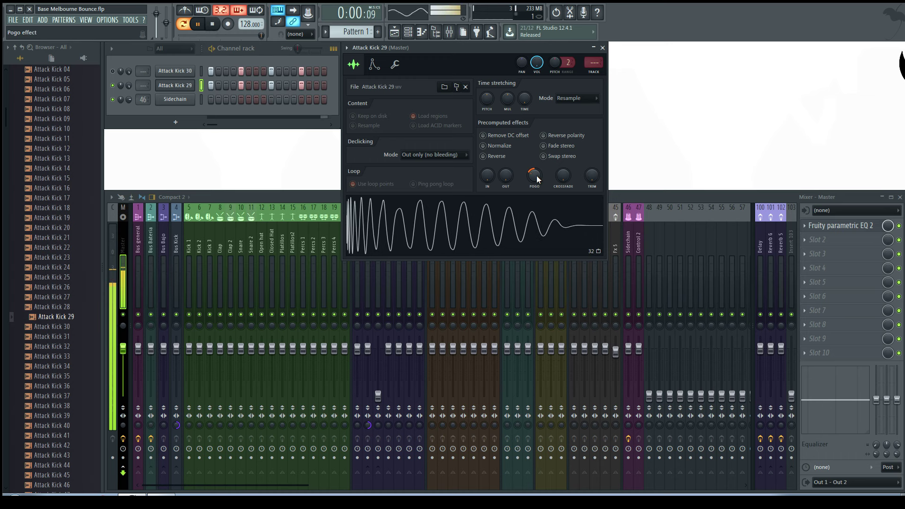
{"action": "scroll", "coordinate": [538, 177], "scroll_direction": "down", "scroll_amount": 1}
{"action": "key", "text": "space"}
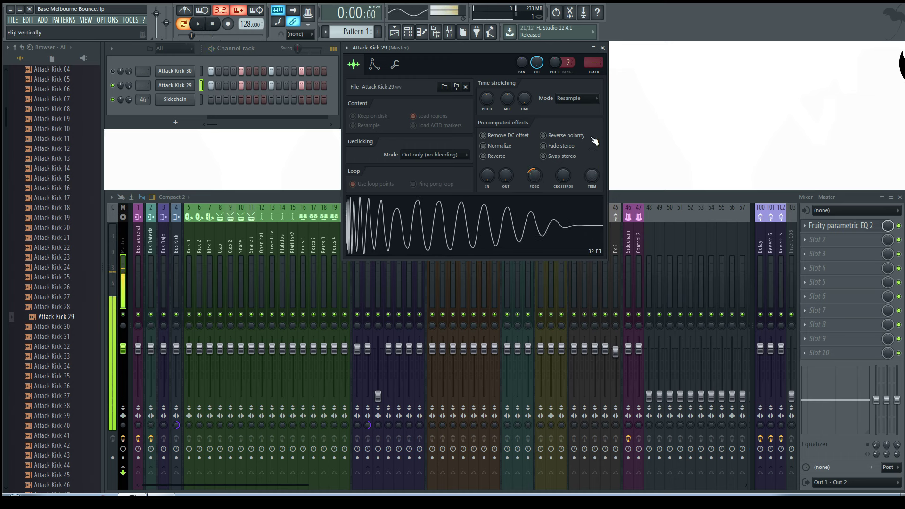
Delete the Attack Kick 30 channel and route Attack Kick 29 to mixer track 5 (Kick 1).
{"action": "left_click", "coordinate": [175, 85]}
{"action": "right_click", "coordinate": [187, 73]}
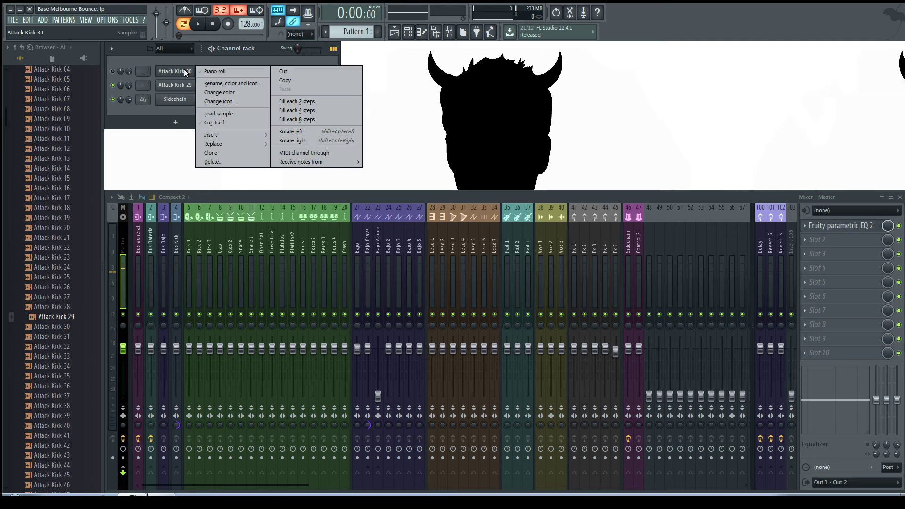
{"action": "left_click", "coordinate": [229, 161]}
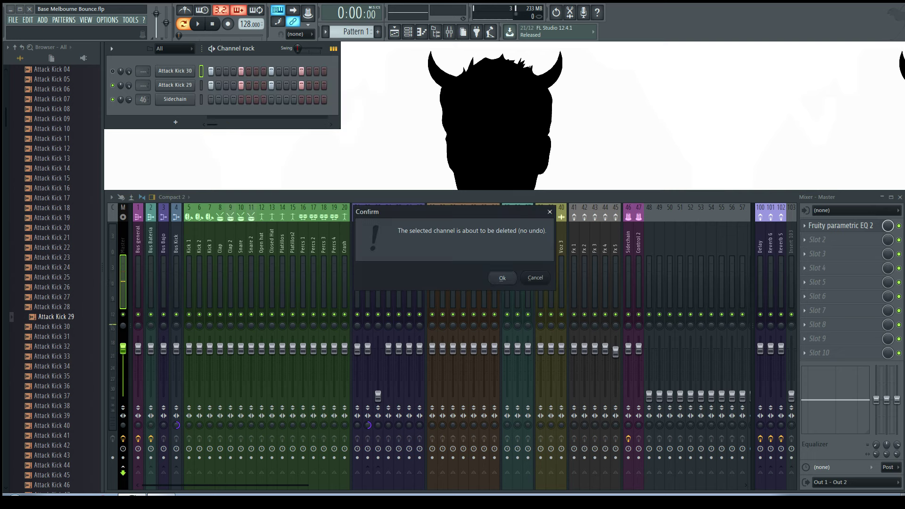
{"action": "key", "text": "Return"}
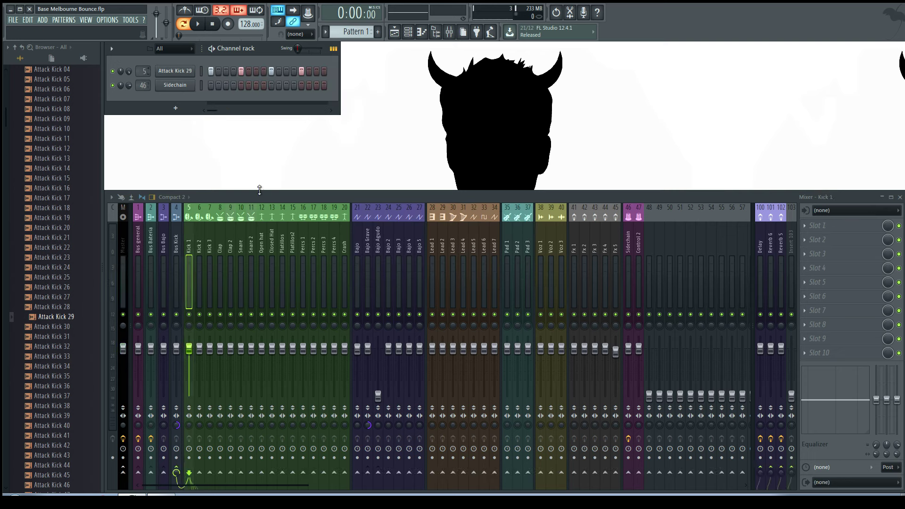
Check the remaining kick pattern in playback, collapse the browser folders and save the project.
{"action": "key", "text": "space"}
{"action": "left_click", "coordinate": [23, 58]}
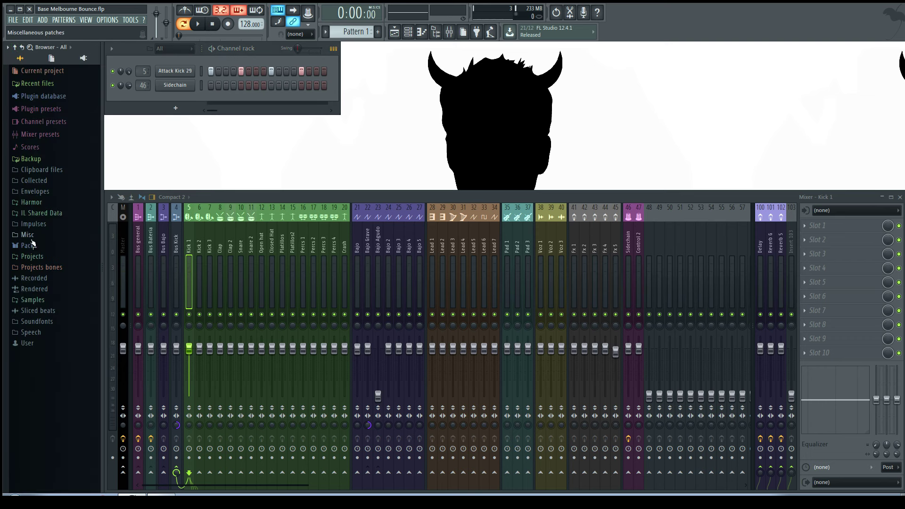
{"action": "key", "text": "space"}
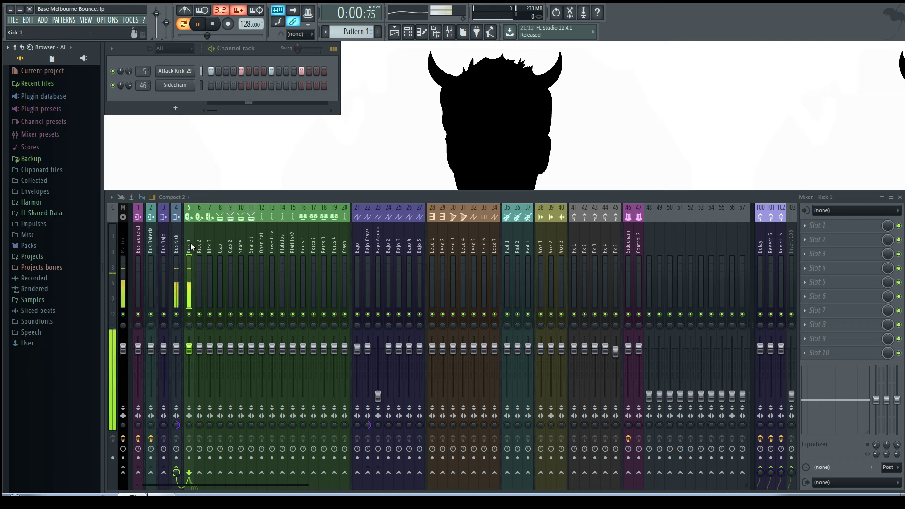
{"action": "key", "text": "space"}
{"action": "key", "text": "ctrl+s"}
Insert a Sytrus channel between the kick and Sidechain channels and load its Default preset.
{"action": "right_click", "coordinate": [175, 85]}
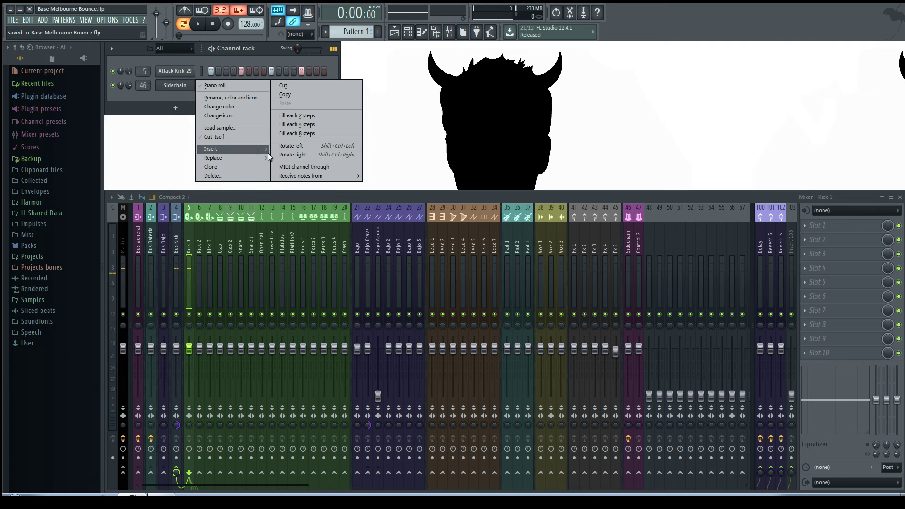
{"action": "mouse_move", "coordinate": [254, 149]}
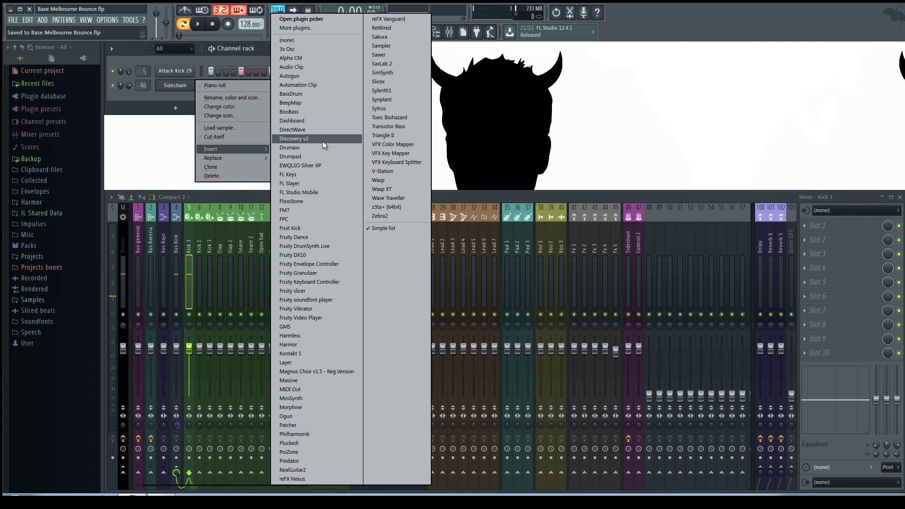
{"action": "left_click", "coordinate": [385, 110]}
{"action": "left_click_drag", "start_coordinate": [335, 156], "coordinate": [454, 150]}
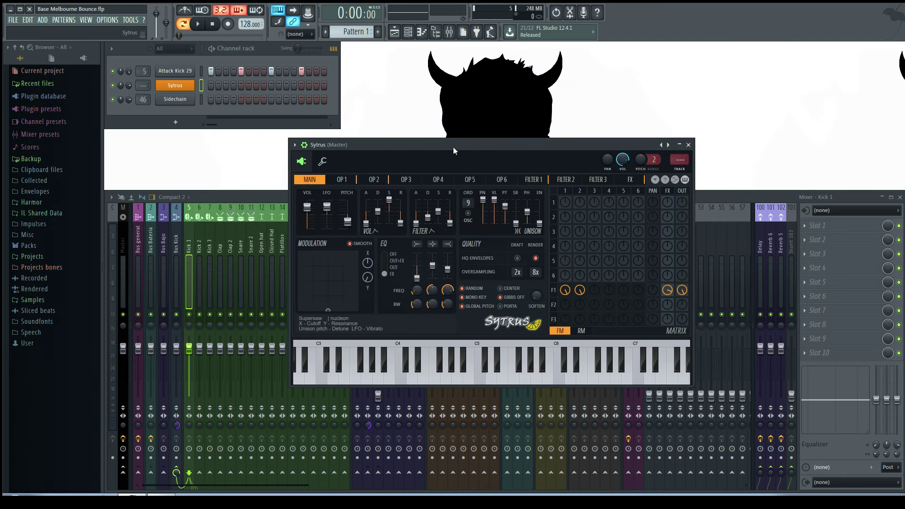
{"action": "left_click", "coordinate": [662, 146]}
{"action": "left_click", "coordinate": [235, 18]}
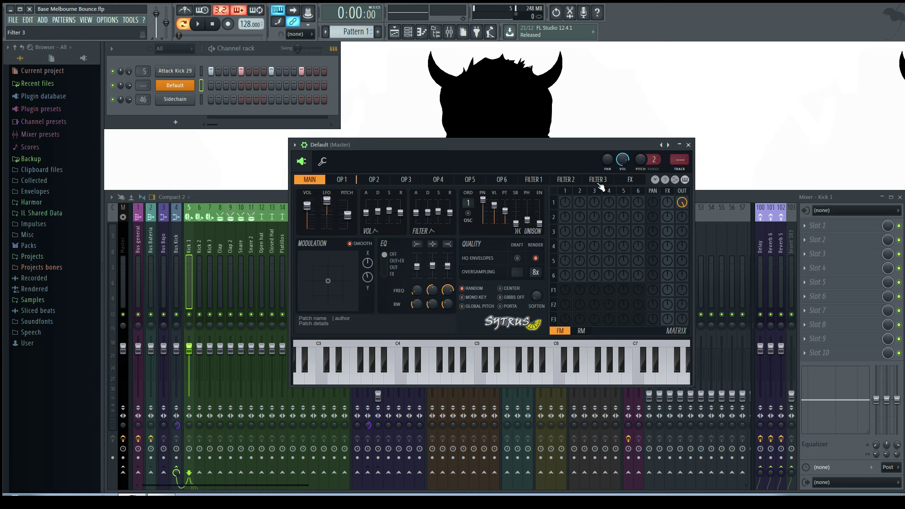
Add operator 2 modulation to operator 1 in the Sytrus matrix and set operator 1's frequency ratio to 0.5000x.
{"action": "left_click", "coordinate": [342, 179]}
{"action": "key", "text": "z"}
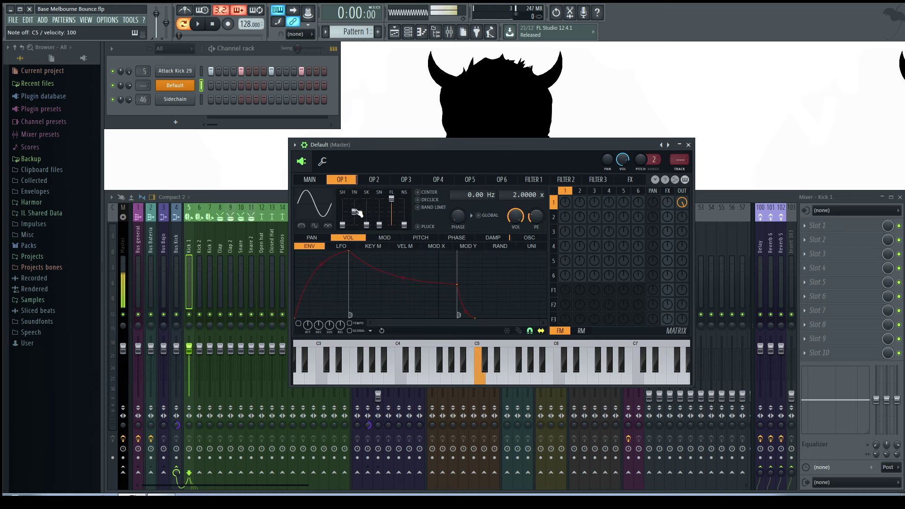
{"action": "key", "text": "z"}
{"action": "left_click_drag", "start_coordinate": [580, 202], "coordinate": [579, 191]}
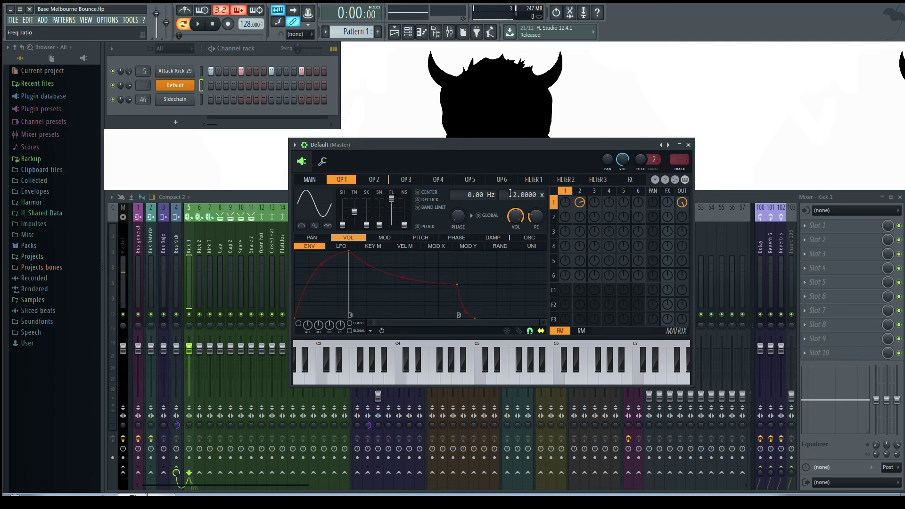
{"action": "left_click_drag", "start_coordinate": [521, 195], "coordinate": [521, 207]}
{"action": "key", "text": "z"}
{"action": "key", "text": "z"}
Look at the channel's miscellaneous settings and the main Sytrus page, and audition the sound on D4.
{"action": "left_click", "coordinate": [325, 163]}
{"action": "left_click", "coordinate": [301, 161]}
{"action": "left_click", "coordinate": [310, 180]}
{"action": "left_click", "coordinate": [412, 372]}
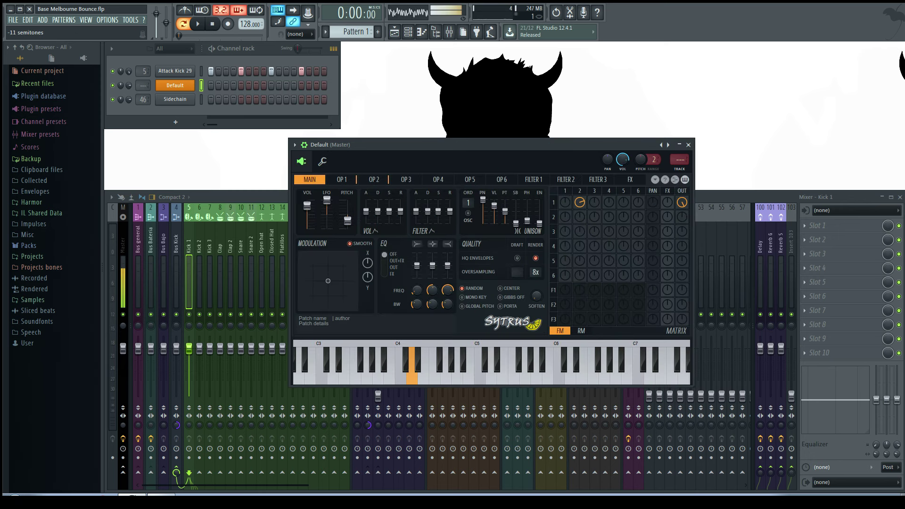
{"action": "left_click", "coordinate": [412, 372]}
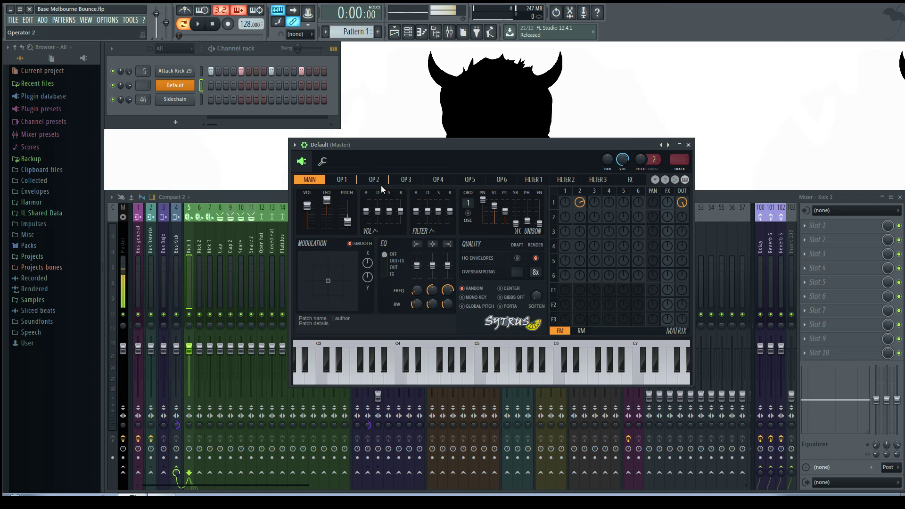
Reshape operator 2's waveform by raising its shape and skew while listening to the sound.
{"action": "left_click", "coordinate": [368, 183]}
{"action": "left_click", "coordinate": [362, 183]}
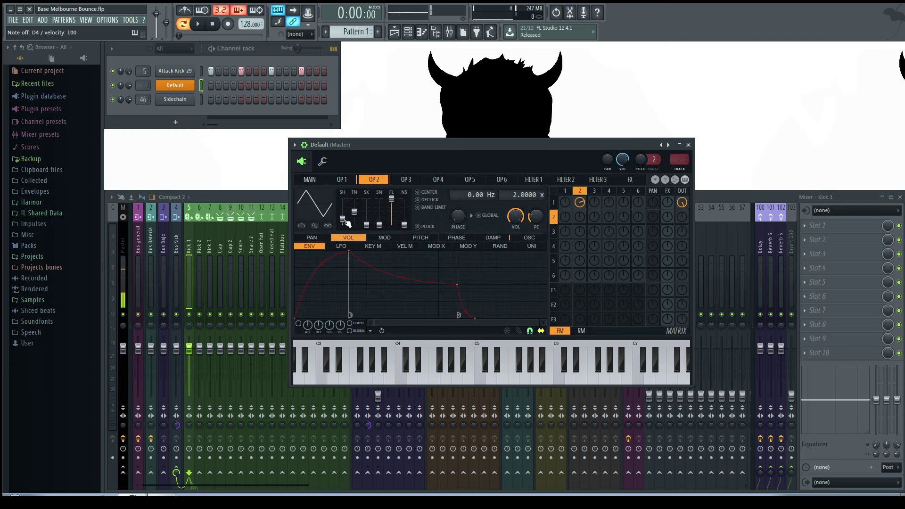
{"action": "scroll", "coordinate": [368, 186], "scroll_direction": "up", "scroll_amount": 1}
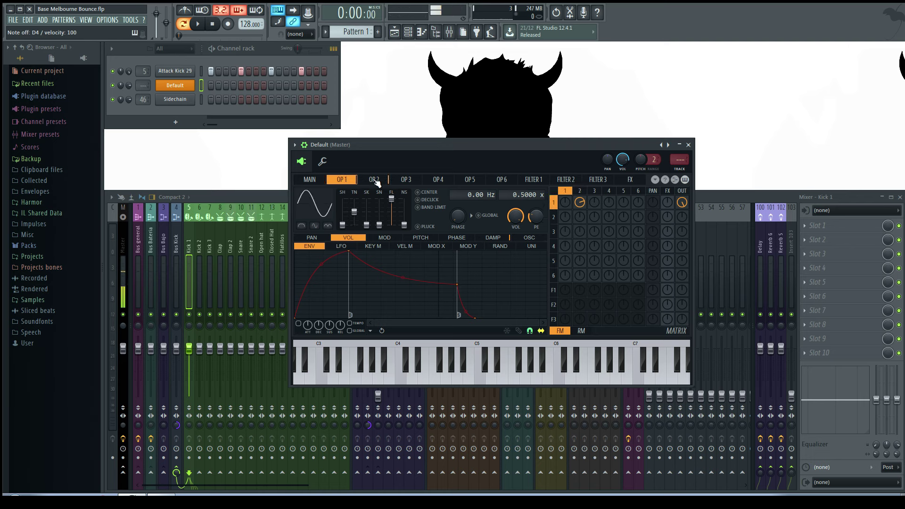
{"action": "left_click", "coordinate": [373, 181]}
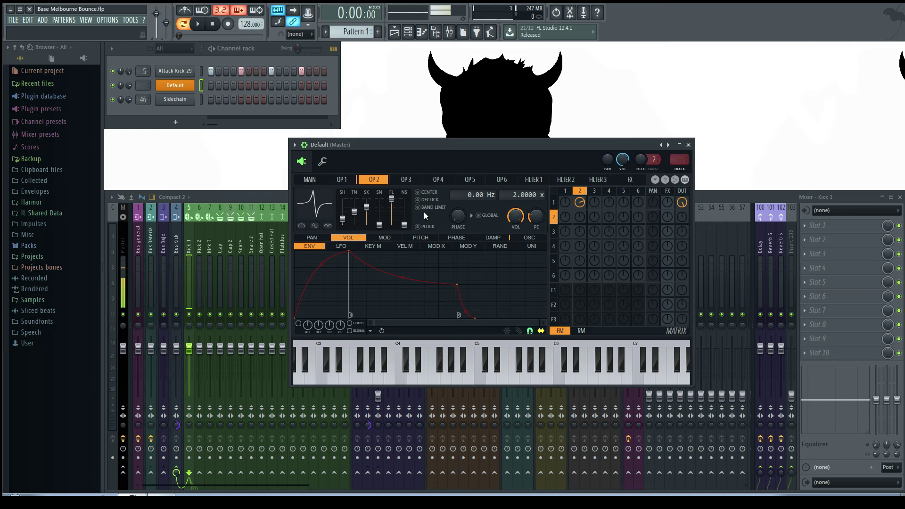
Enable operator 1's volume envelope with no attack and a shortened decay, and route the operator through filter 1.
{"action": "left_click", "coordinate": [344, 181]}
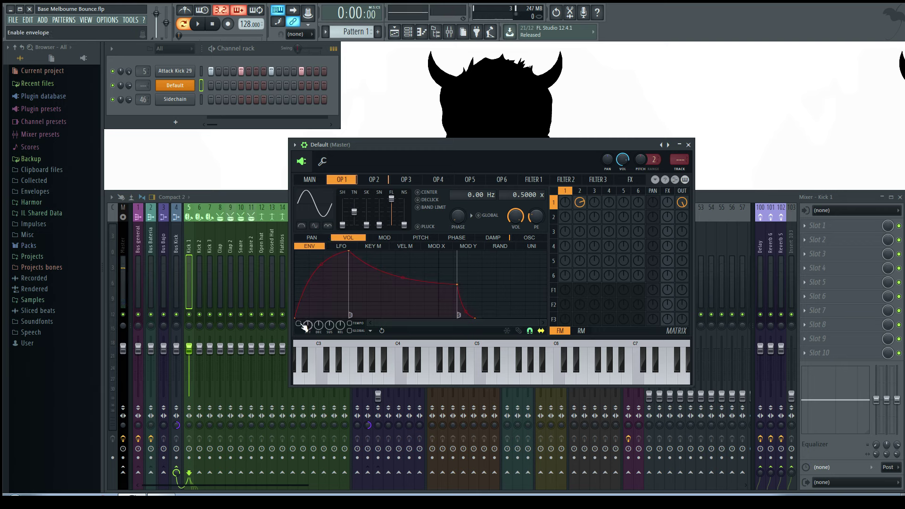
{"action": "left_click_drag", "start_coordinate": [355, 252], "coordinate": [297, 252]}
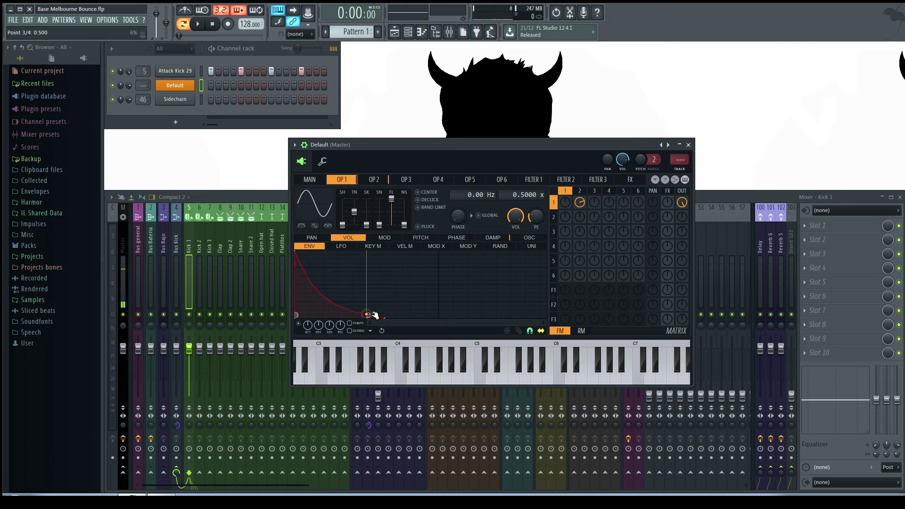
{"action": "mouse_move", "coordinate": [373, 315]}
{"action": "left_mouse_down"}
{"action": "mouse_move", "coordinate": [385, 330]}
{"action": "mouse_move", "coordinate": [380, 303]}
{"action": "left_mouse_up"}
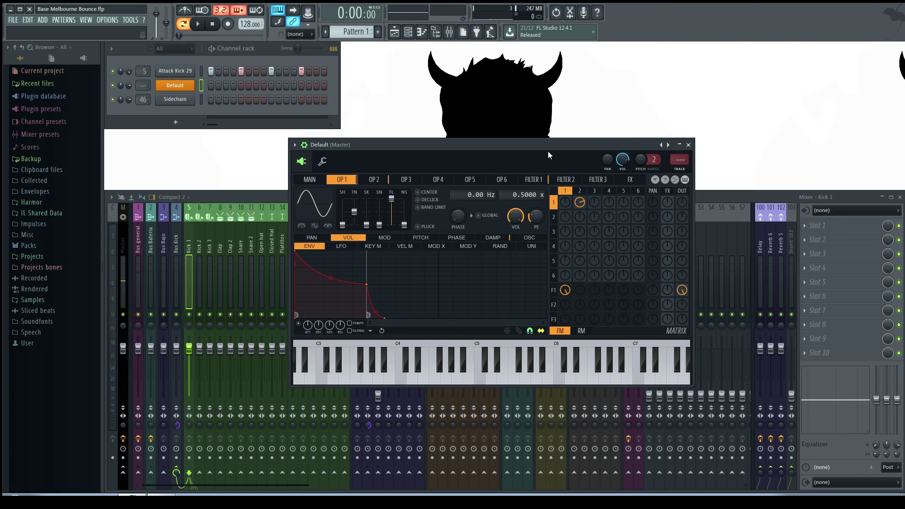
Set filter 1 to type LP2 with the x2 slope and adjust its cutoff.
{"action": "left_click", "coordinate": [537, 182]}
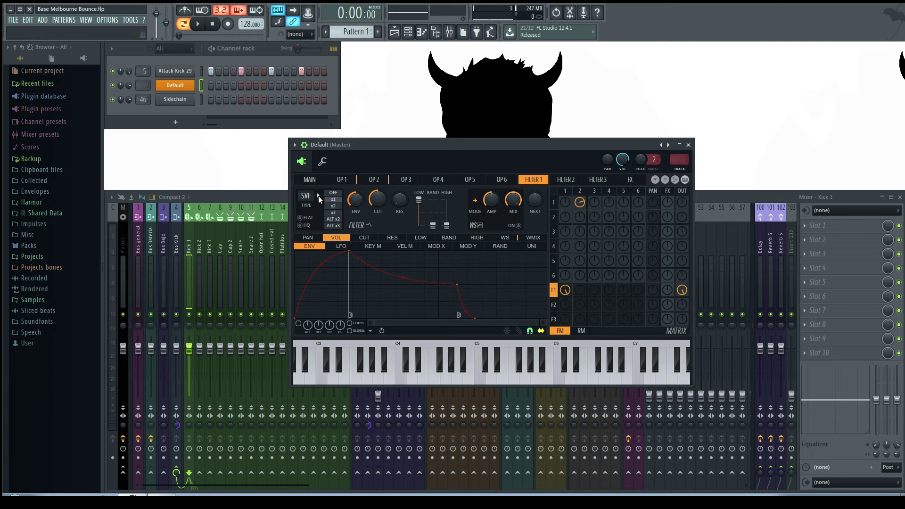
{"action": "left_click", "coordinate": [312, 197]}
{"action": "left_click", "coordinate": [363, 235]}
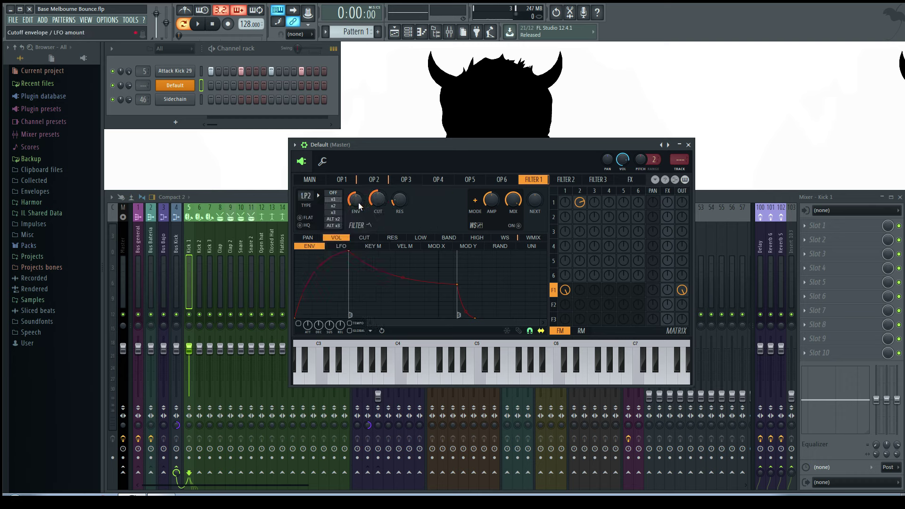
{"action": "left_click", "coordinate": [334, 205]}
{"action": "mouse_move", "coordinate": [378, 199]}
{"action": "left_mouse_down"}
{"action": "mouse_move", "coordinate": [378, 210]}
{"action": "mouse_move", "coordinate": [378, 186]}
{"action": "left_mouse_up"}
Give filter 1's cutoff an envelope with no attack and a short decay, and set cutoff to 17% and resonance to 34%.
{"action": "left_click", "coordinate": [365, 237]}
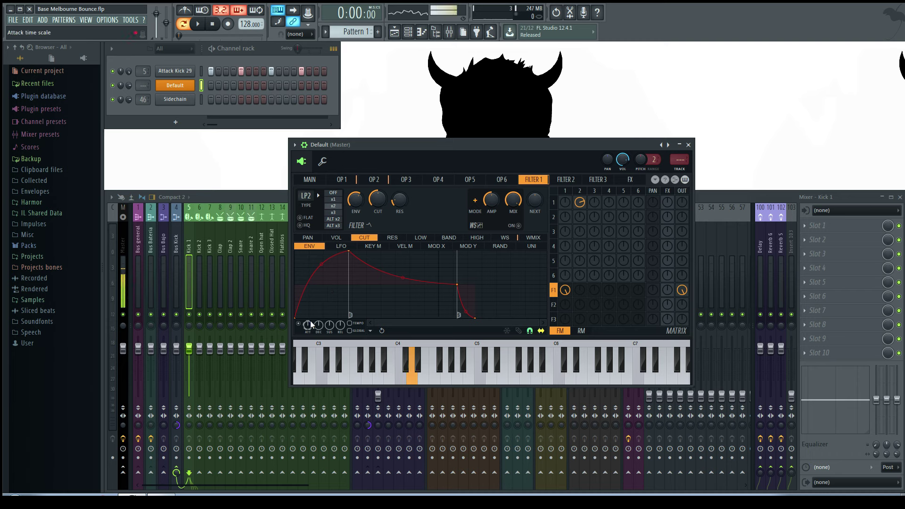
{"action": "left_click_drag", "start_coordinate": [349, 251], "coordinate": [292, 250]}
{"action": "left_click_drag", "start_coordinate": [402, 285], "coordinate": [323, 283]}
{"action": "left_click", "coordinate": [347, 318]}
{"action": "left_click_drag", "start_coordinate": [348, 319], "coordinate": [309, 282]}
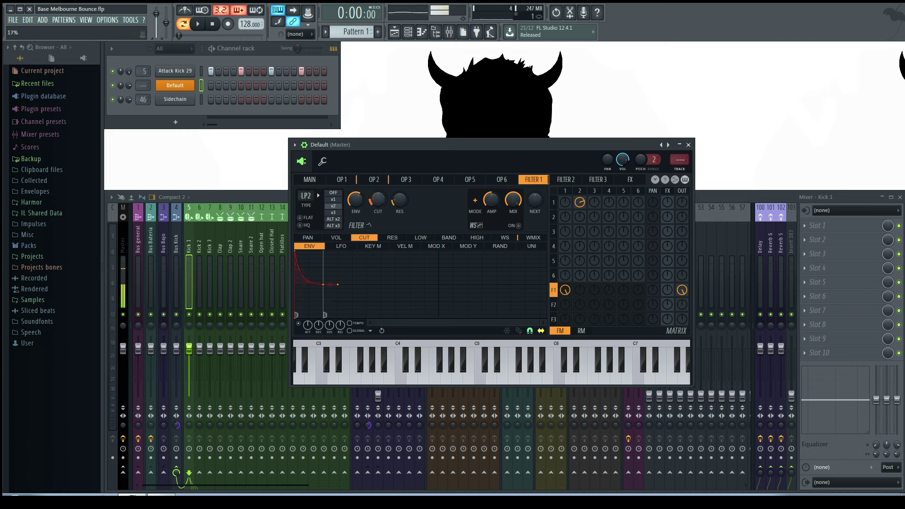
{"action": "left_click_drag", "start_coordinate": [378, 201], "coordinate": [382, 206]}
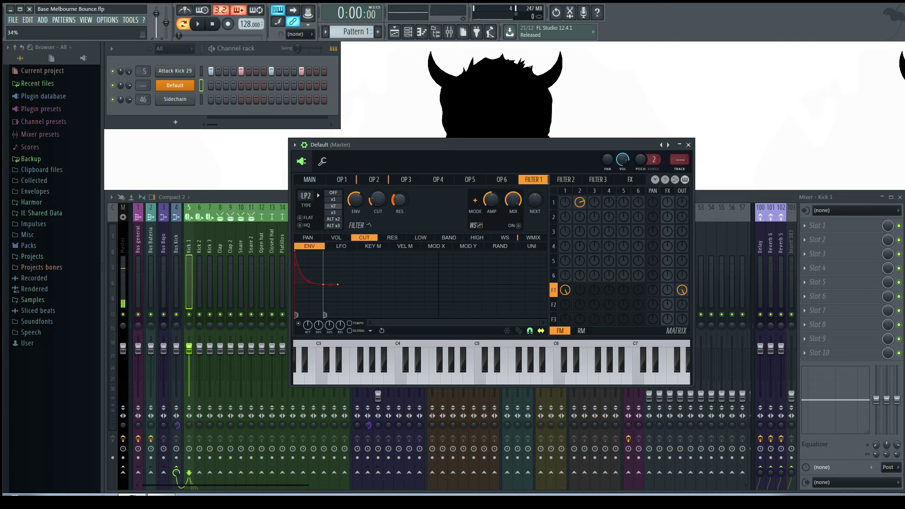
Fine-tune filter 1's cutoff and route the Default synth channel to mixer track 21 (Bajo).
{"action": "left_click_drag", "start_coordinate": [379, 200], "coordinate": [378, 196]}
{"action": "left_click_drag", "start_coordinate": [421, 144], "coordinate": [474, 48]}
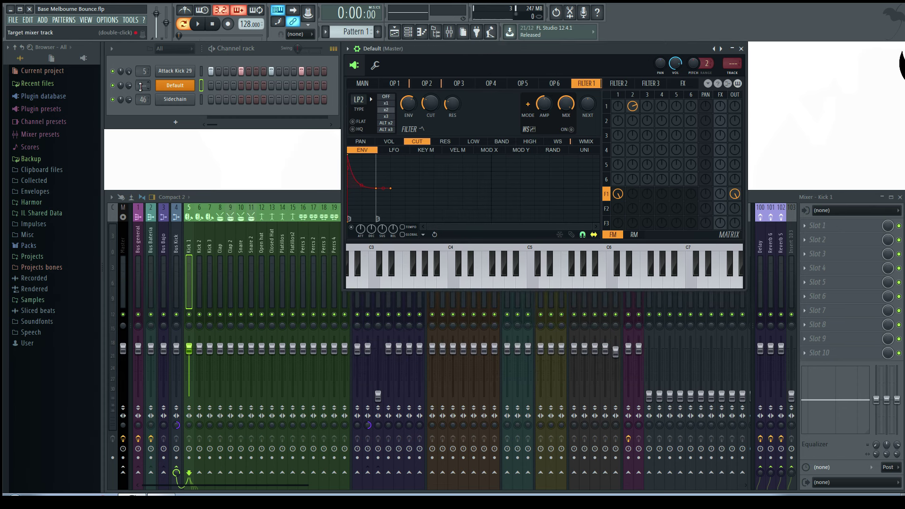
{"action": "left_click_drag", "start_coordinate": [140, 86], "coordinate": [140, 75]}
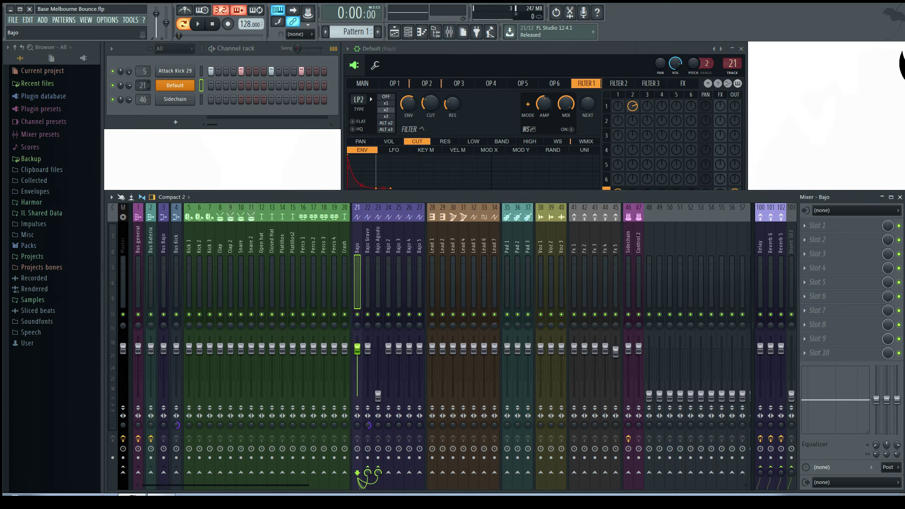
Show the synth's main settings and audition the bass with test notes around D4 and D5 to choose its pitch.
{"action": "key", "text": "x"}
{"action": "key", "text": "x"}
{"action": "key", "text": "x"}
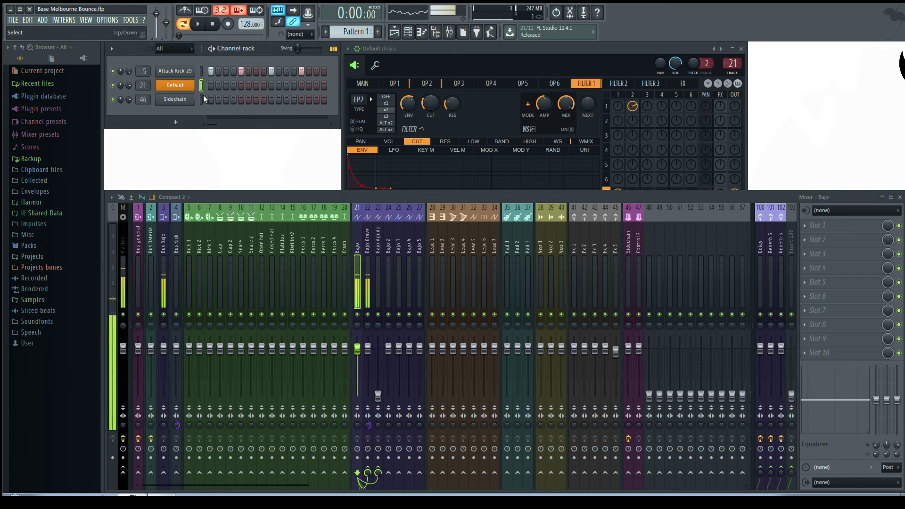
{"action": "left_click", "coordinate": [363, 83]}
{"action": "key", "text": "x"}
{"action": "key", "text": "x"}
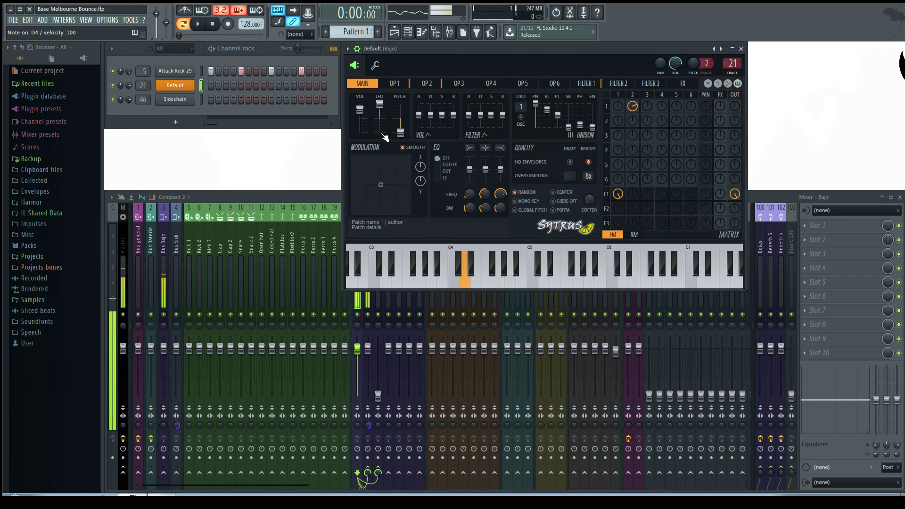
{"action": "key", "text": "e"}
{"action": "key", "text": "w"}
{"action": "key", "text": "w"}
{"action": "key", "text": "w"}
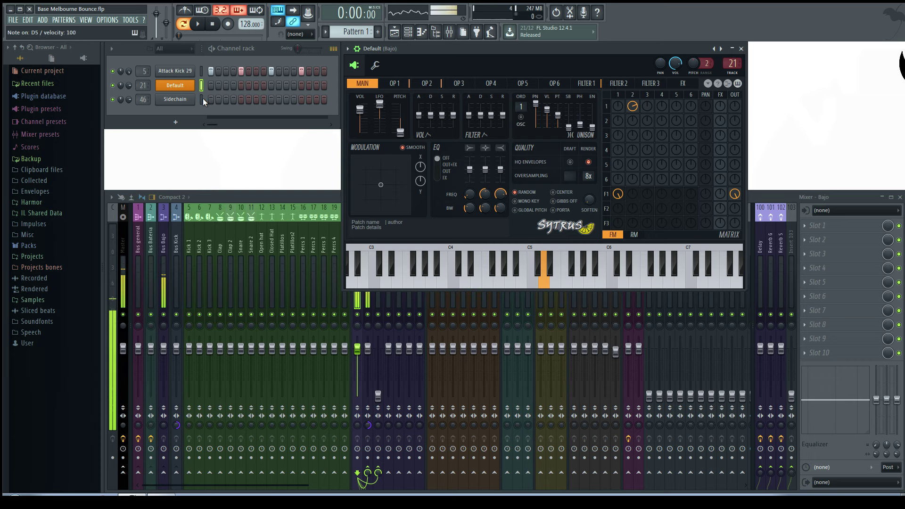
Enter four two-step D5 notes on the offbeats of bar 1 for the Default channel and play them with the kick.
{"action": "right_click", "coordinate": [187, 85]}
{"action": "left_click", "coordinate": [207, 84]}
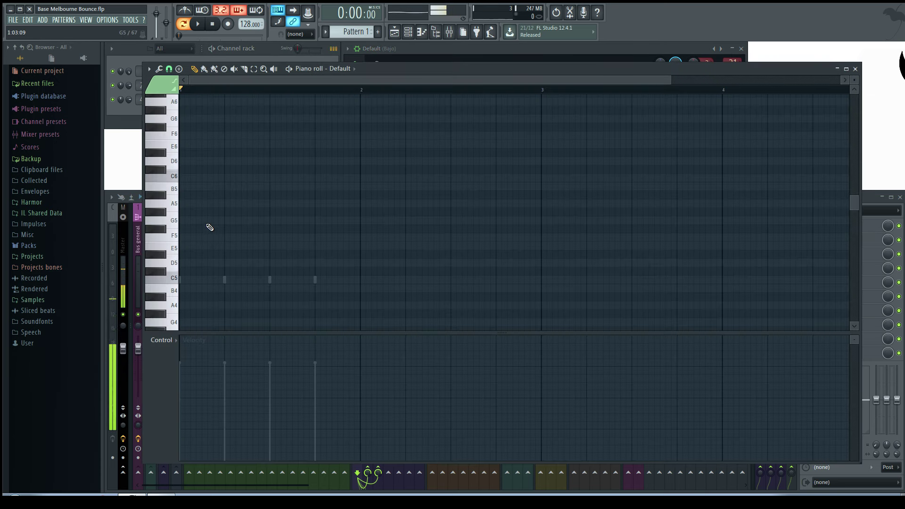
{"action": "left_click", "coordinate": [202, 263]}
{"action": "left_click", "coordinate": [246, 263]}
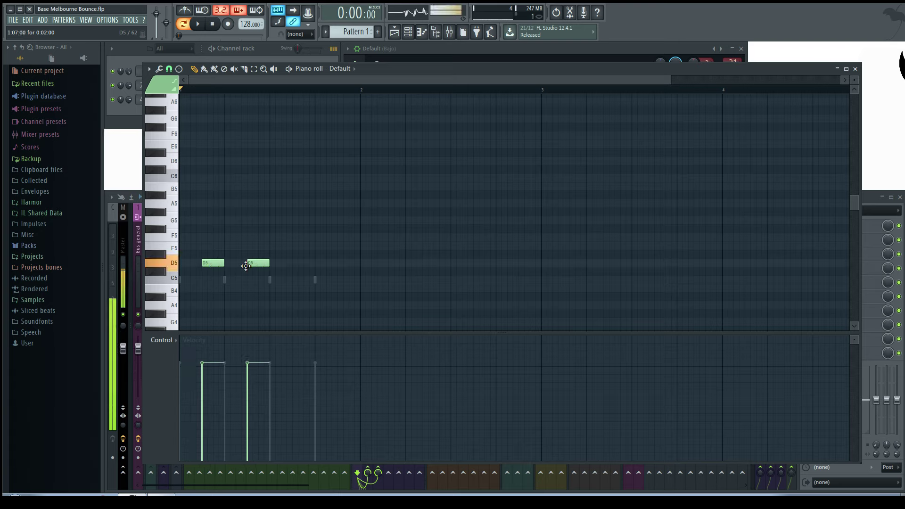
{"action": "left_click", "coordinate": [304, 263]}
{"action": "left_click", "coordinate": [351, 263]}
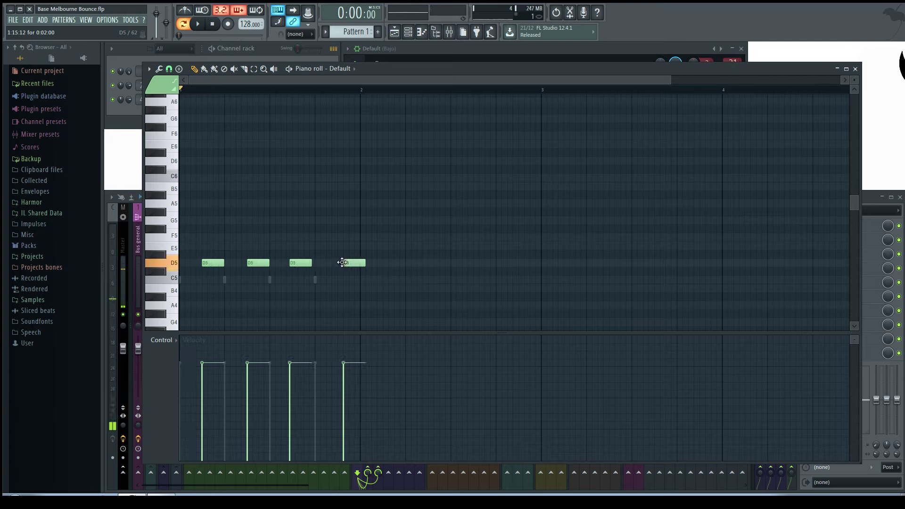
{"action": "left_click_drag", "start_coordinate": [349, 262], "coordinate": [307, 263]}
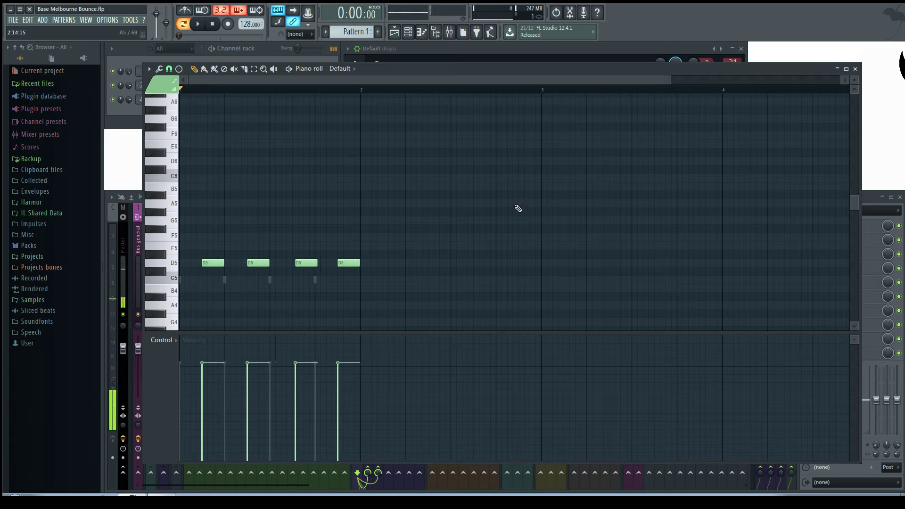
{"action": "key", "text": "space"}
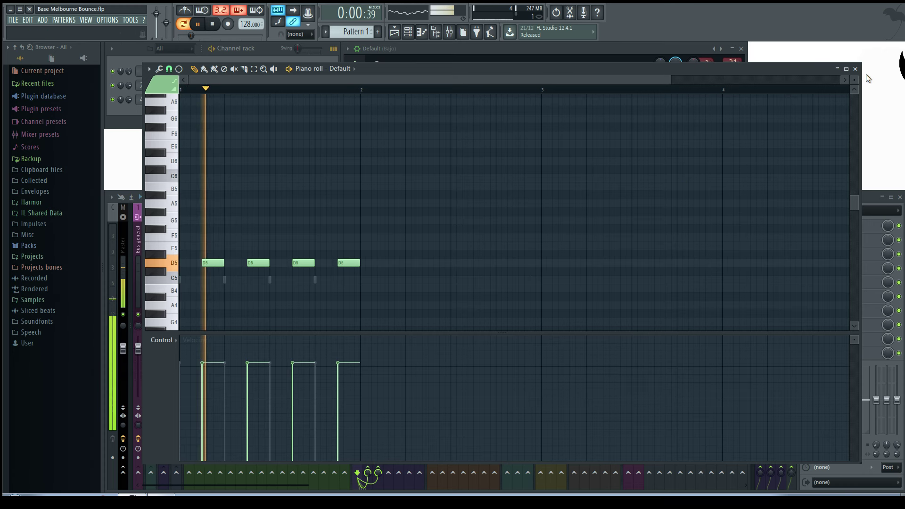
{"action": "left_click", "coordinate": [838, 69]}
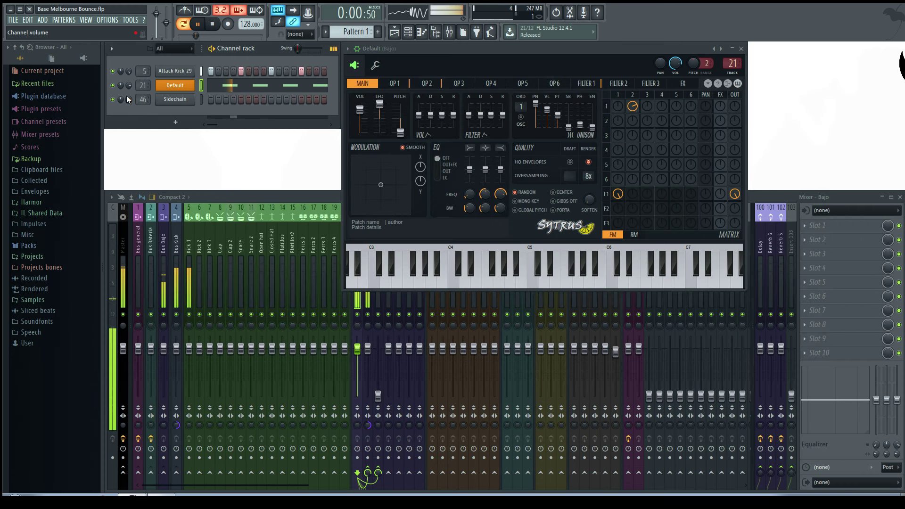
{"action": "key", "text": "space"}
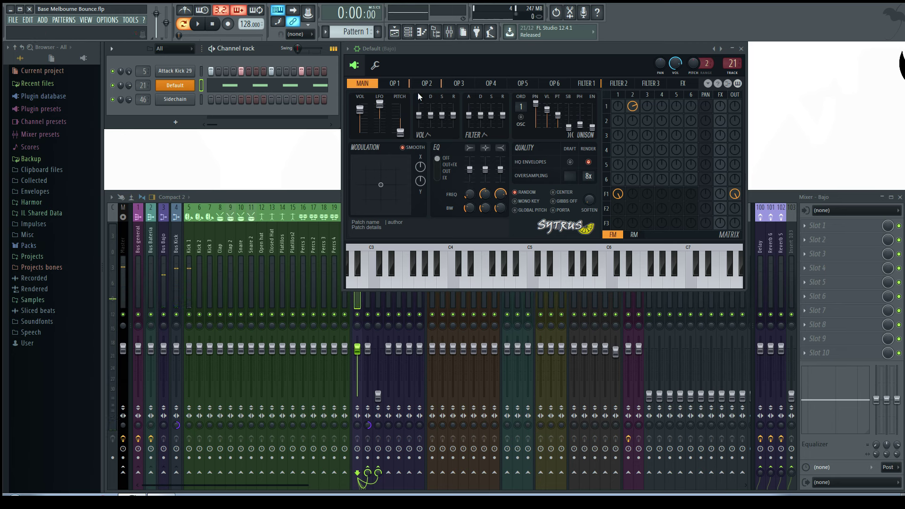
Check the frequency ratios of operators 1 and 2 while auditioning single notes and the looping pattern.
{"action": "left_click", "coordinate": [395, 83]}
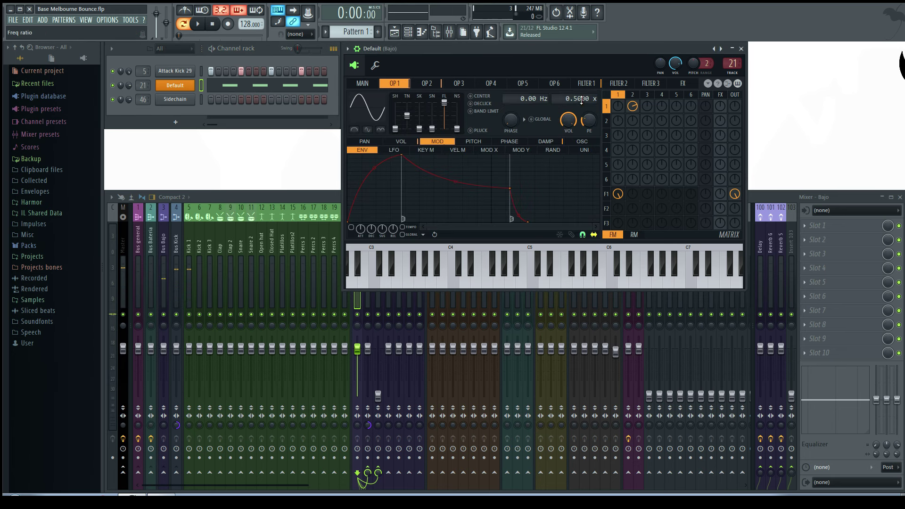
{"action": "key", "text": "x"}
{"action": "key", "text": "x"}
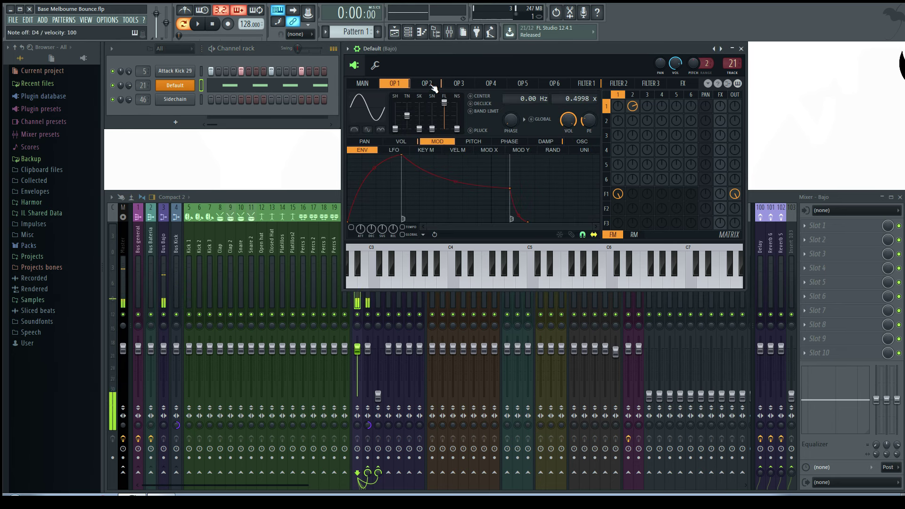
{"action": "key", "text": "n"}
{"action": "left_click", "coordinate": [433, 87]}
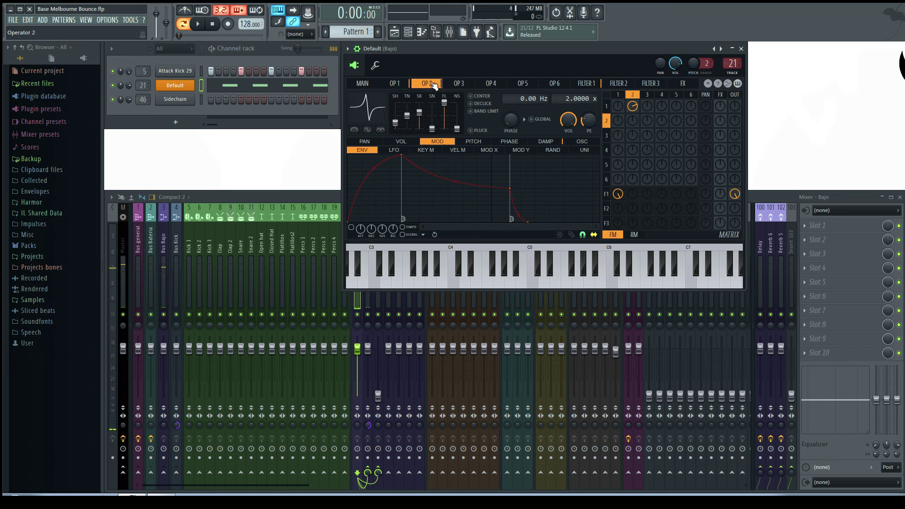
{"action": "key", "text": "q"}
{"action": "key", "text": "q"}
{"action": "key", "text": "q"}
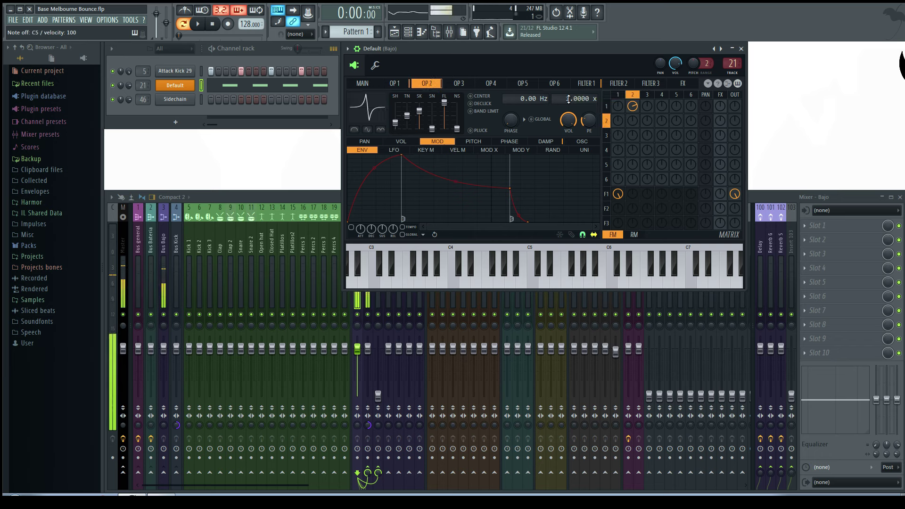
{"action": "key", "text": "space"}
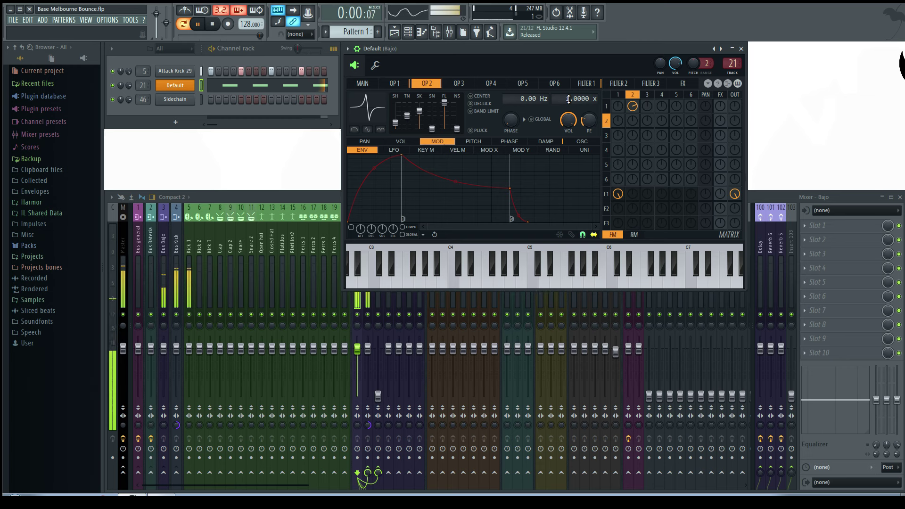
{"action": "left_click", "coordinate": [402, 85]}
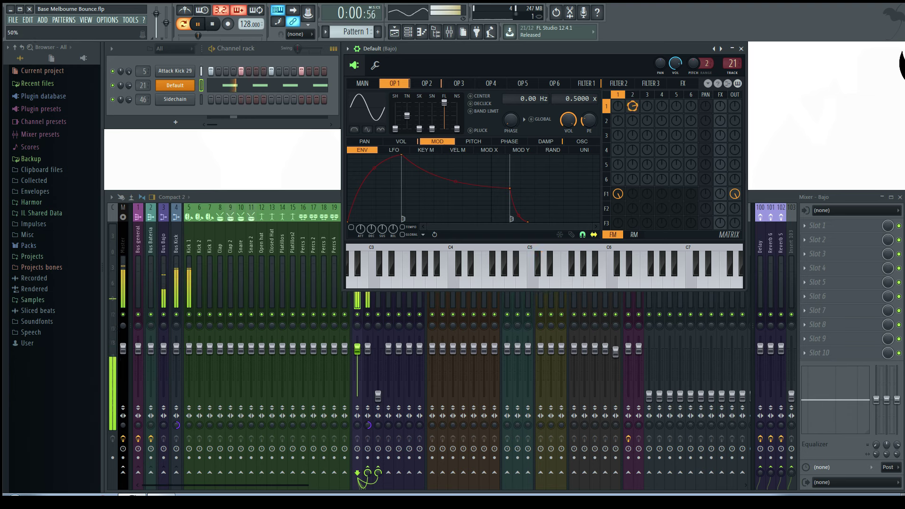
{"action": "key", "text": "space"}
Solo the Bajo mixer track and listen to the bass pattern on its own.
{"action": "left_click", "coordinate": [379, 330]}
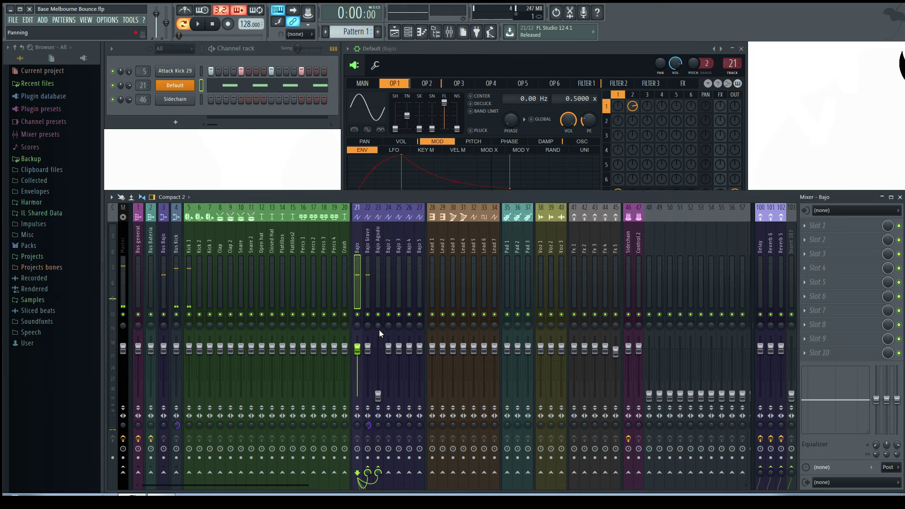
{"action": "key", "text": "space"}
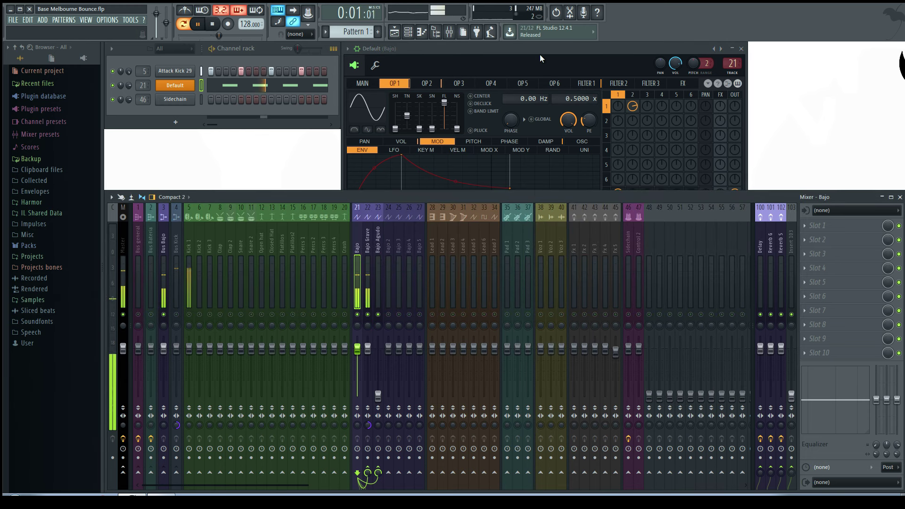
{"action": "left_click", "coordinate": [562, 67]}
{"action": "key", "text": "space"}
Enable filter 1's waveshaper, raise the curve's end point to 1.00, and bend it into two straight segments during playback.
{"action": "left_click", "coordinate": [586, 83]}
{"action": "left_click", "coordinate": [571, 130]}
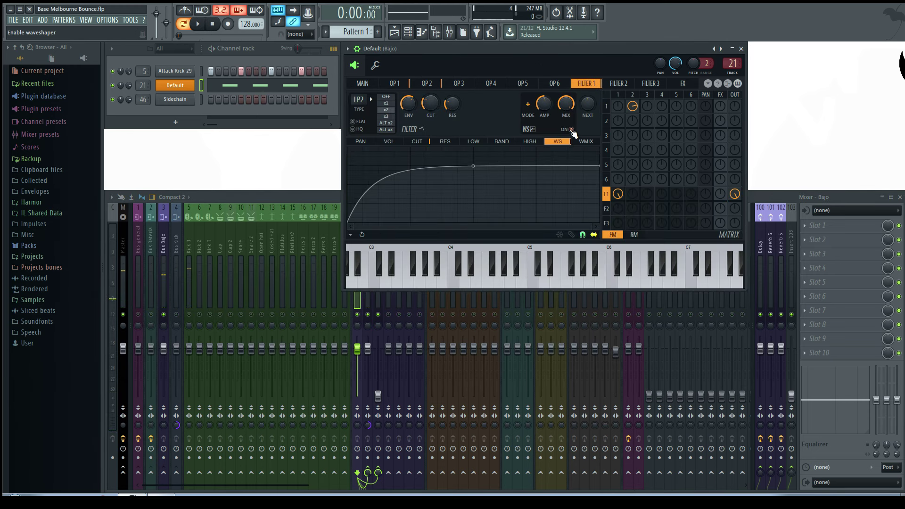
{"action": "key", "text": "space"}
{"action": "left_click_drag", "start_coordinate": [601, 165], "coordinate": [604, 143]}
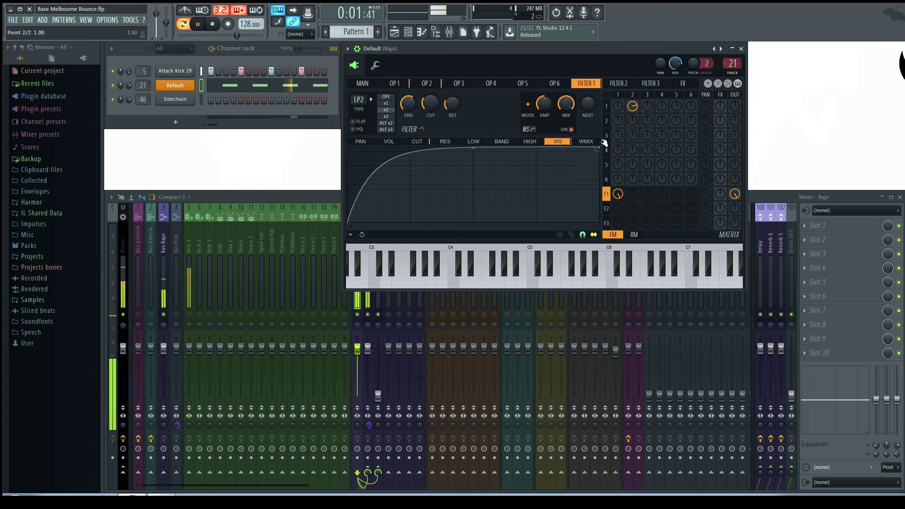
{"action": "mouse_move", "coordinate": [479, 155]}
{"action": "left_mouse_down"}
{"action": "mouse_move", "coordinate": [486, 192]}
{"action": "mouse_move", "coordinate": [473, 162]}
{"action": "left_mouse_up"}
{"action": "right_click", "coordinate": [490, 162]}
{"action": "mouse_move", "coordinate": [410, 192]}
{"action": "left_mouse_down"}
{"action": "mouse_move", "coordinate": [410, 209]}
{"action": "mouse_move", "coordinate": [410, 181]}
{"action": "mouse_move", "coordinate": [410, 191]}
{"action": "left_mouse_up"}
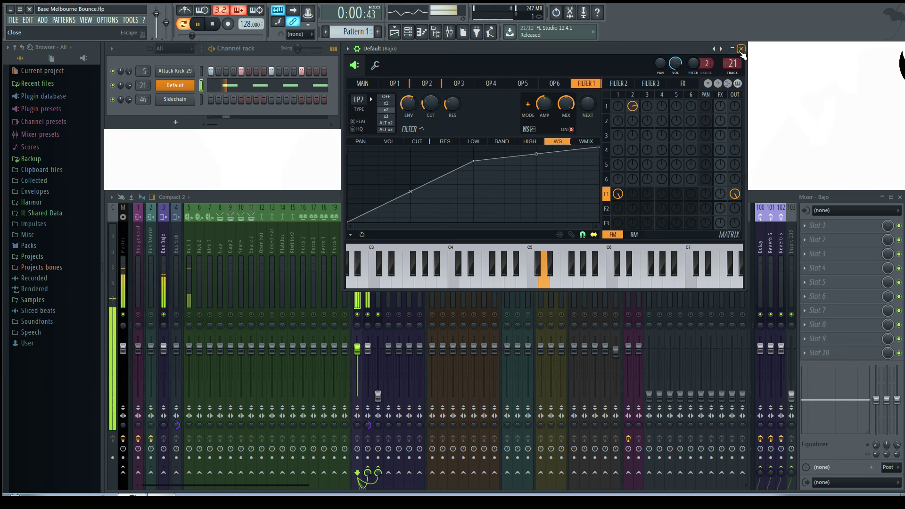
Close the synth window and switch the mixer solo from the Bajo track to Kick 1.
{"action": "left_click", "coordinate": [363, 317]}
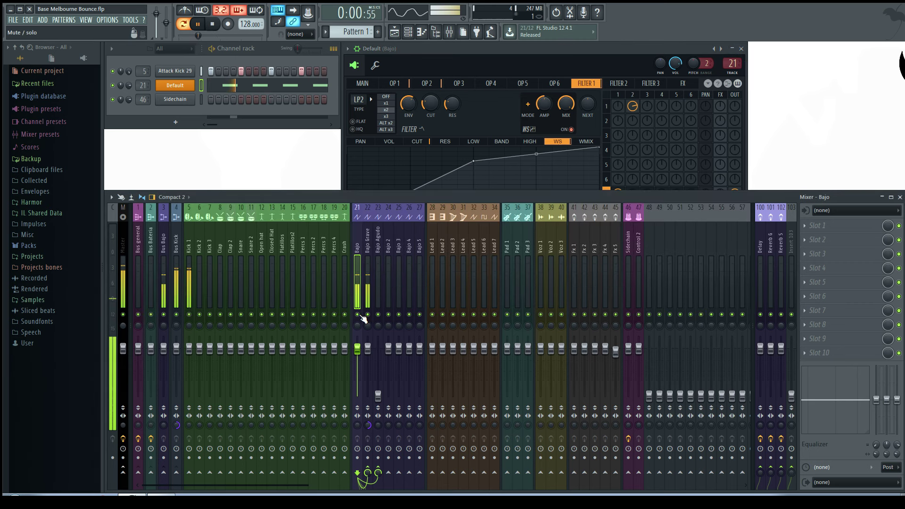
{"action": "key", "text": "Escape"}
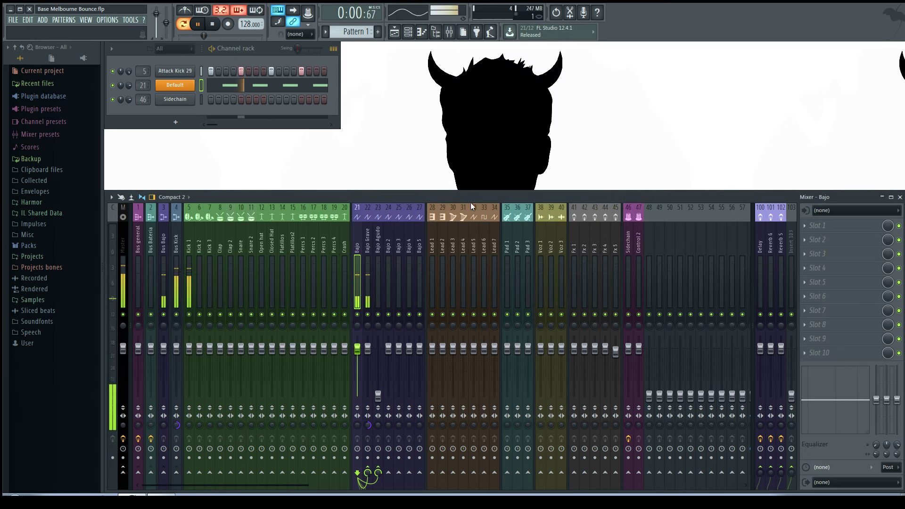
{"action": "key", "text": "space"}
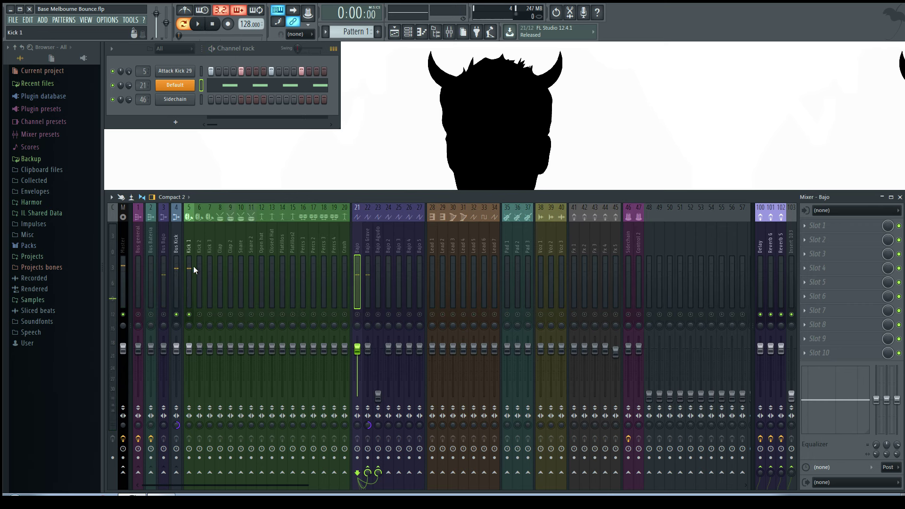
{"action": "left_click", "coordinate": [191, 241]}
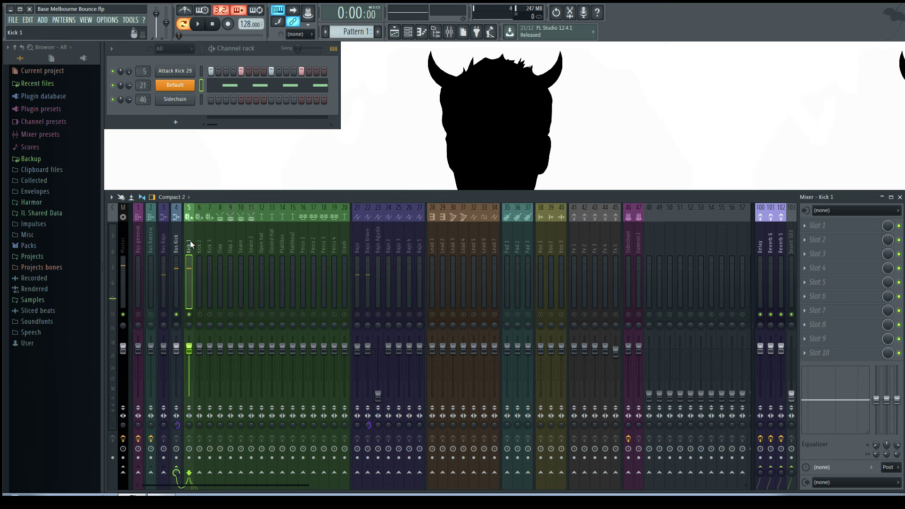
Tighten the Attack Kick 29 sample with its fade-out and a volume envelope with no sustain and a short decay.
{"action": "left_click", "coordinate": [177, 84]}
{"action": "left_click", "coordinate": [177, 74]}
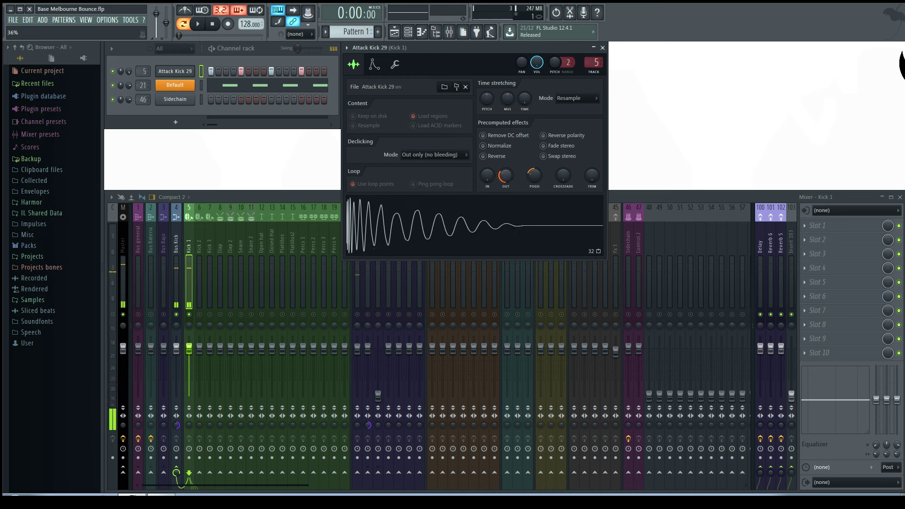
{"action": "left_click_drag", "start_coordinate": [509, 183], "coordinate": [509, 198]}
{"action": "left_click", "coordinate": [375, 64]}
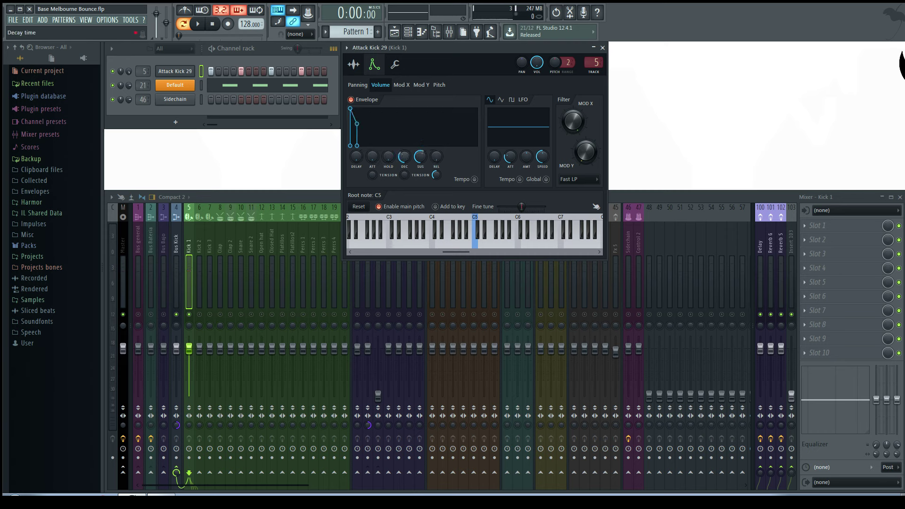
{"action": "left_click_drag", "start_coordinate": [422, 152], "coordinate": [404, 154]}
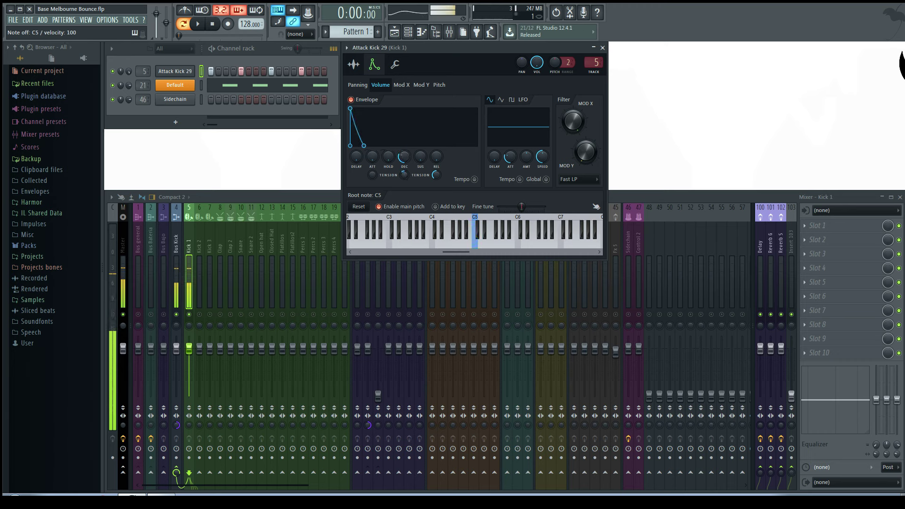
{"action": "key", "text": "space"}
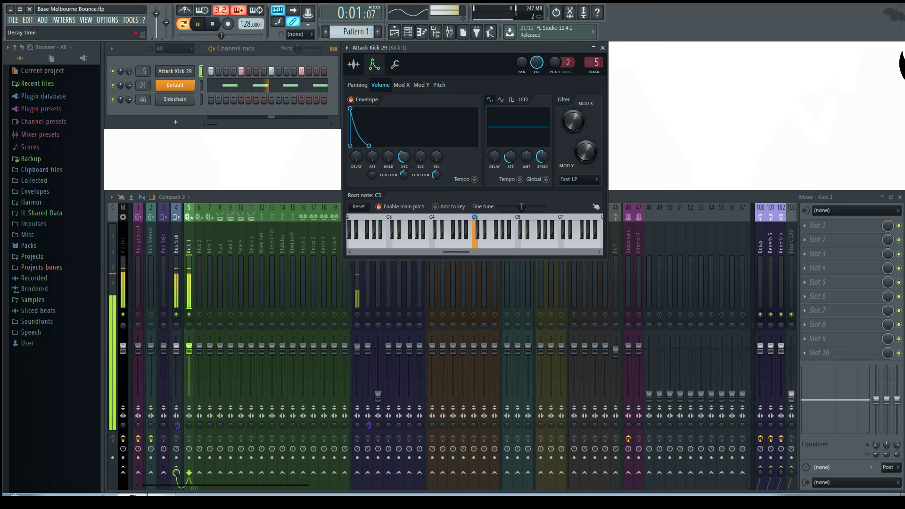
Compare the full mix with the bass alone, leaving the Bajo mixer track soloed and selected.
{"action": "left_click", "coordinate": [355, 319]}
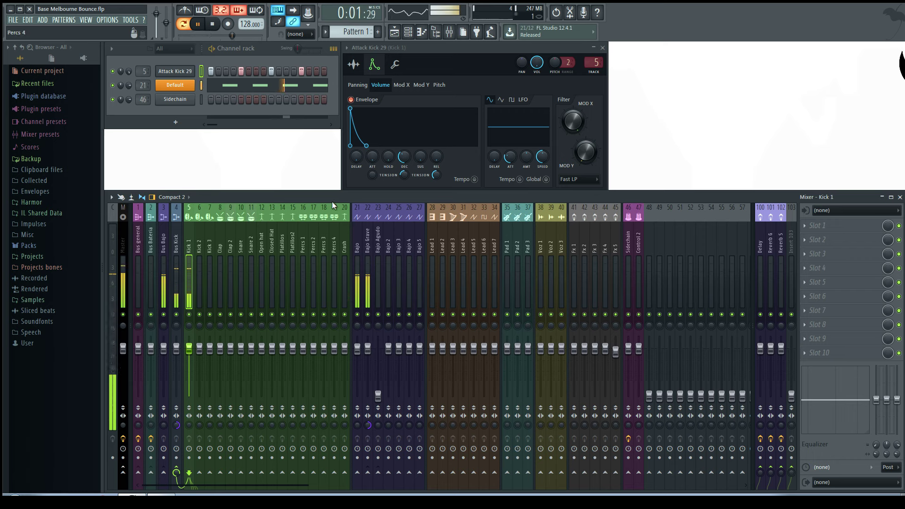
{"action": "right_click", "coordinate": [357, 315]}
{"action": "key", "text": "space"}
{"action": "key", "text": "space"}
{"action": "left_click", "coordinate": [368, 244]}
{"action": "left_click", "coordinate": [357, 245]}
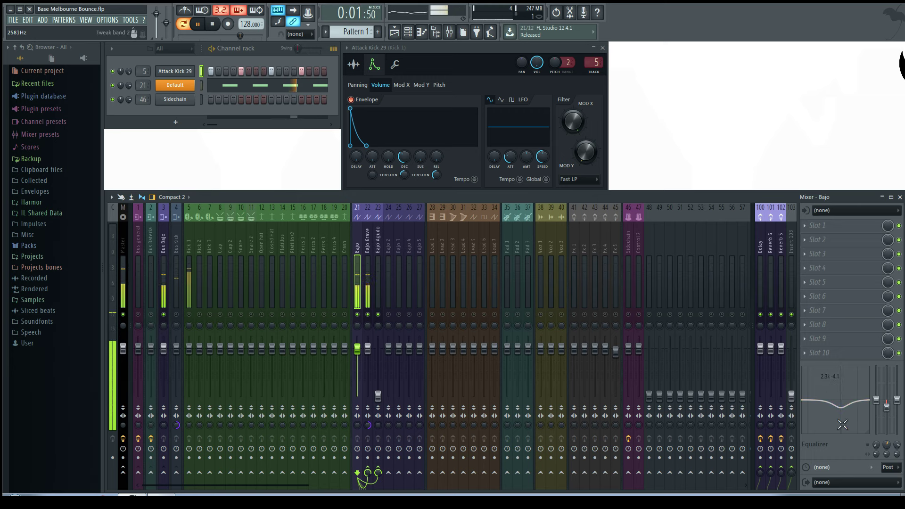
Cut the Bajo track's EQ by about 5.1 dB at 3.1 kHz and 9.5 dB at 13.1 kHz, and send it to reverb track 102.
{"action": "left_click_drag", "start_coordinate": [887, 444], "coordinate": [886, 434]}
{"action": "left_click_drag", "start_coordinate": [861, 401], "coordinate": [866, 419]}
{"action": "key", "text": "space"}
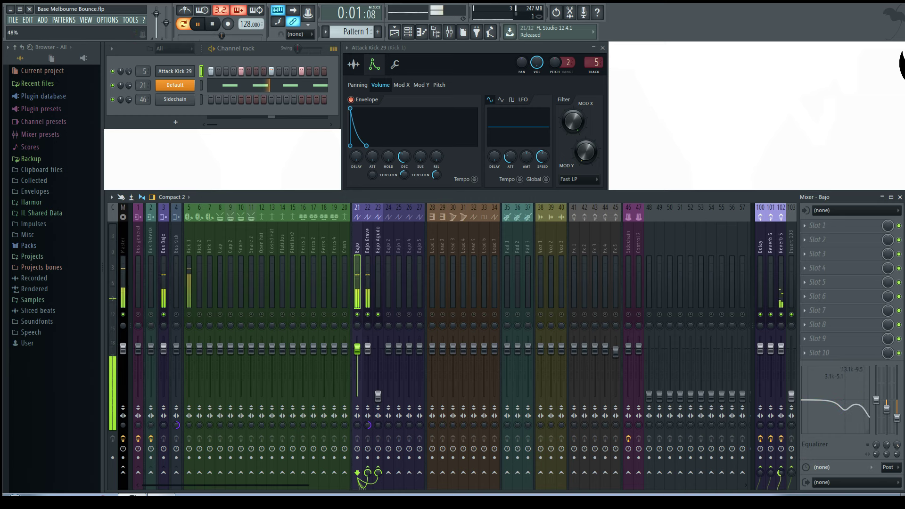
{"action": "key", "text": "space"}
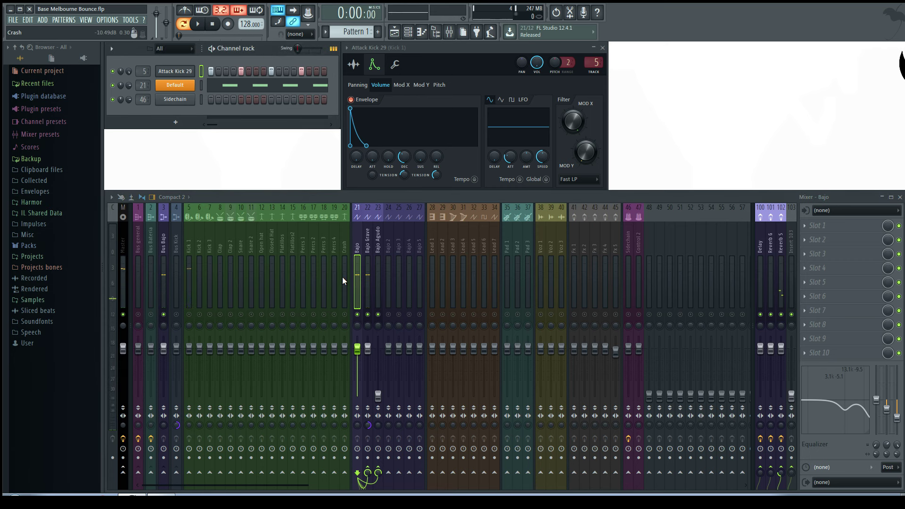
Play the full mix and compare the Kick 1 and Bajo tracks by soloing them in turn.
{"action": "key", "text": "space"}
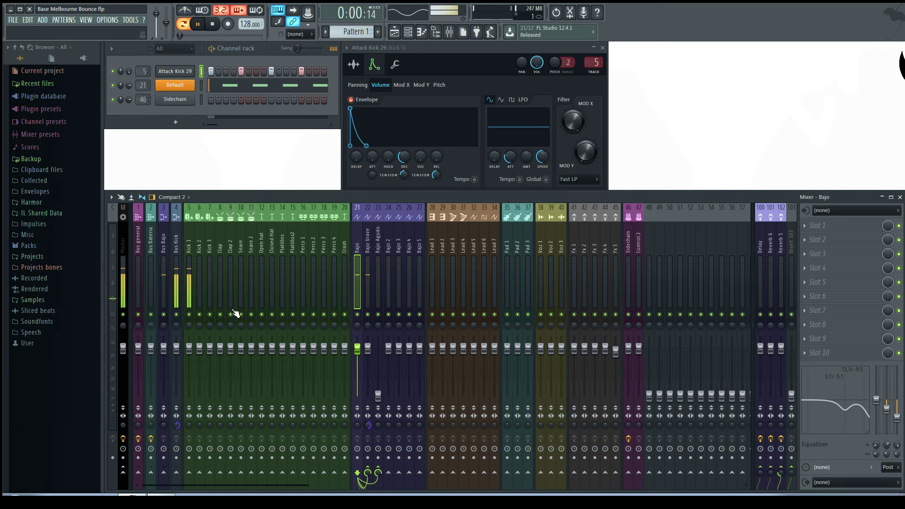
{"action": "right_click", "coordinate": [189, 314]}
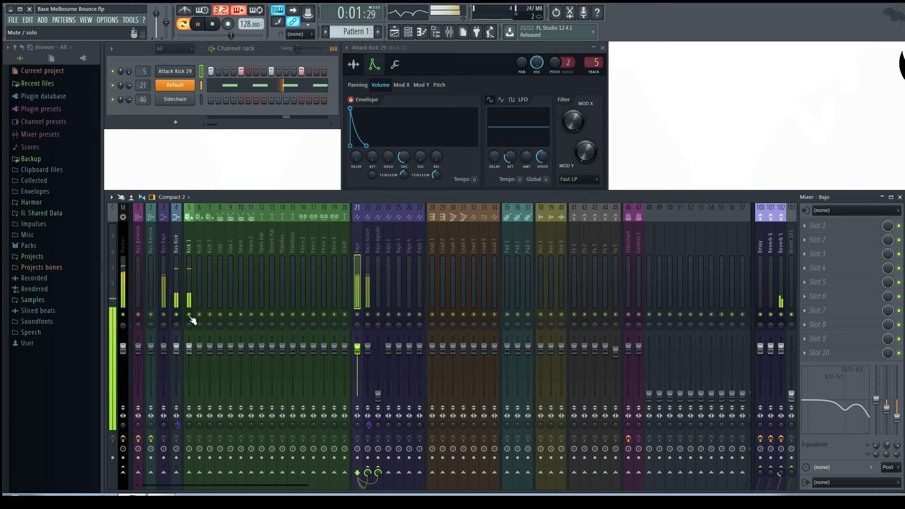
{"action": "left_click", "coordinate": [188, 239]}
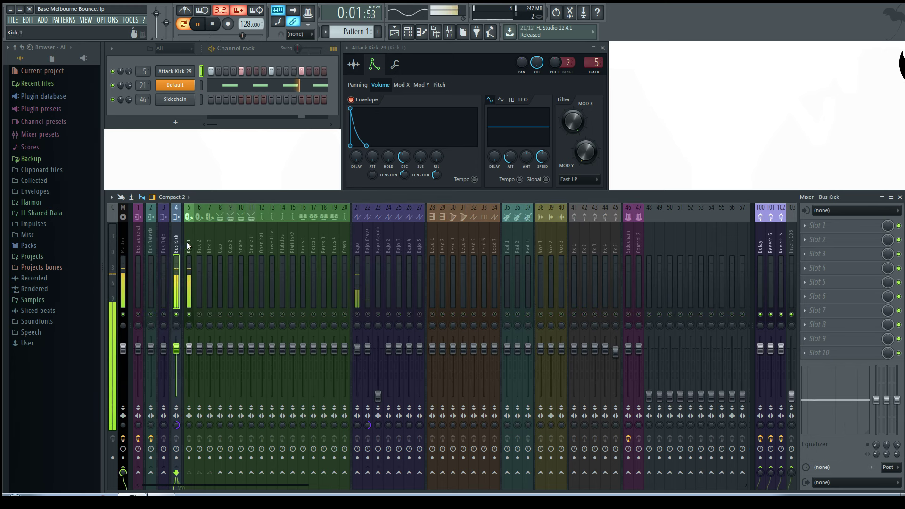
{"action": "key", "text": "space"}
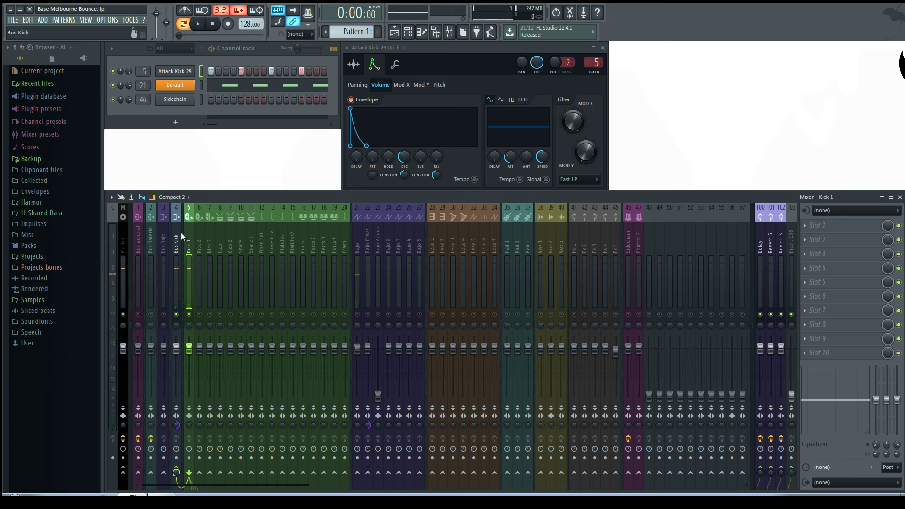
{"action": "left_click", "coordinate": [176, 250]}
{"action": "key", "text": "space"}
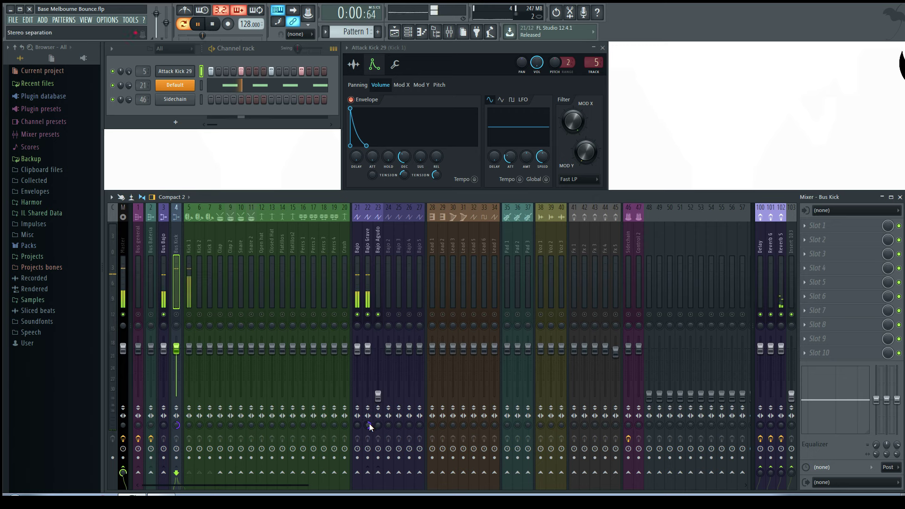
{"action": "left_click", "coordinate": [368, 427]}
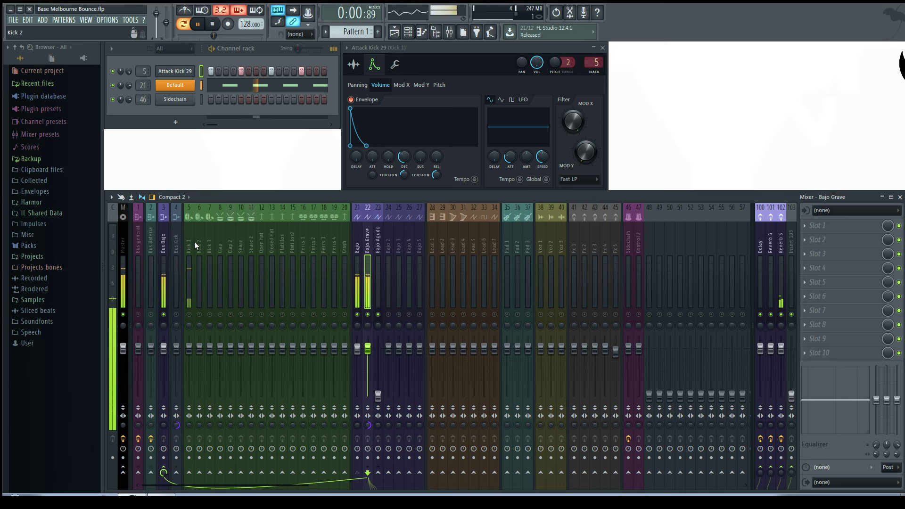
{"action": "left_click", "coordinate": [193, 283]}
With the kick soloed, load Fruity Parametric EQ 2 into the first effect slot of the Bus Kick track.
{"action": "left_click", "coordinate": [175, 241]}
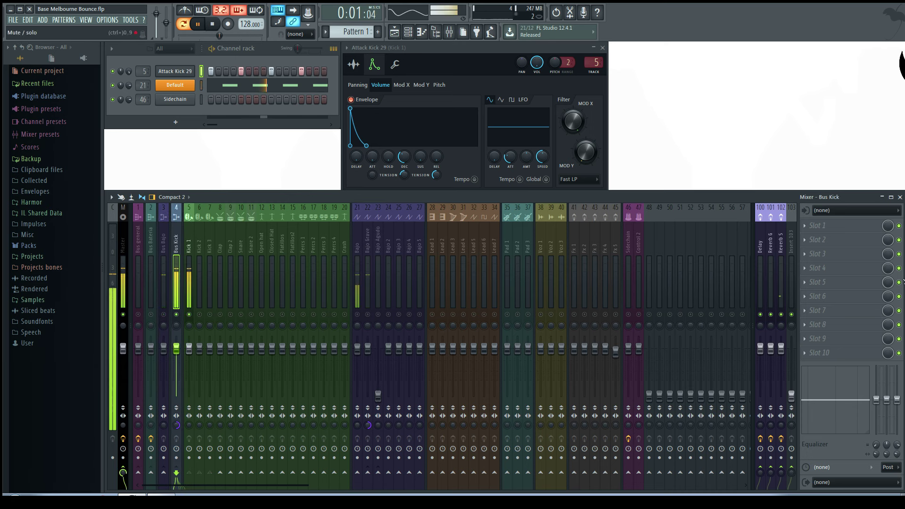
{"action": "left_click", "coordinate": [808, 227]}
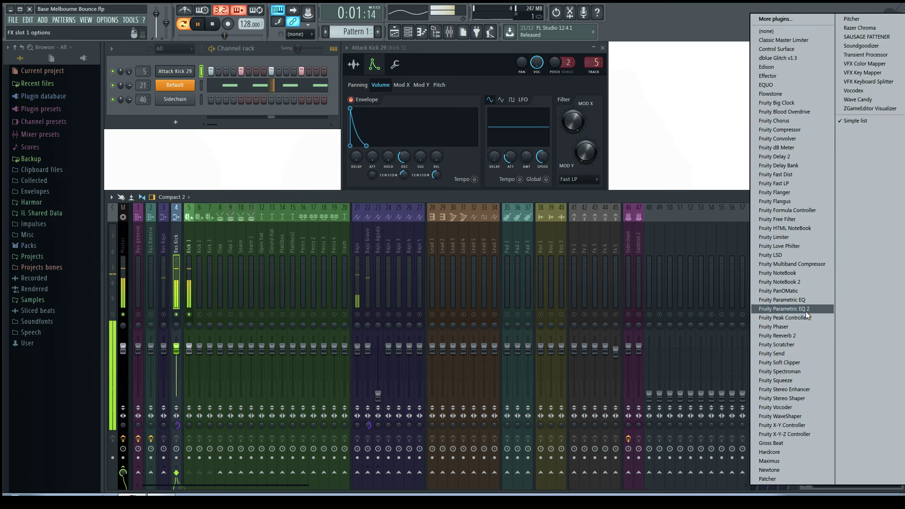
{"action": "left_click", "coordinate": [808, 309]}
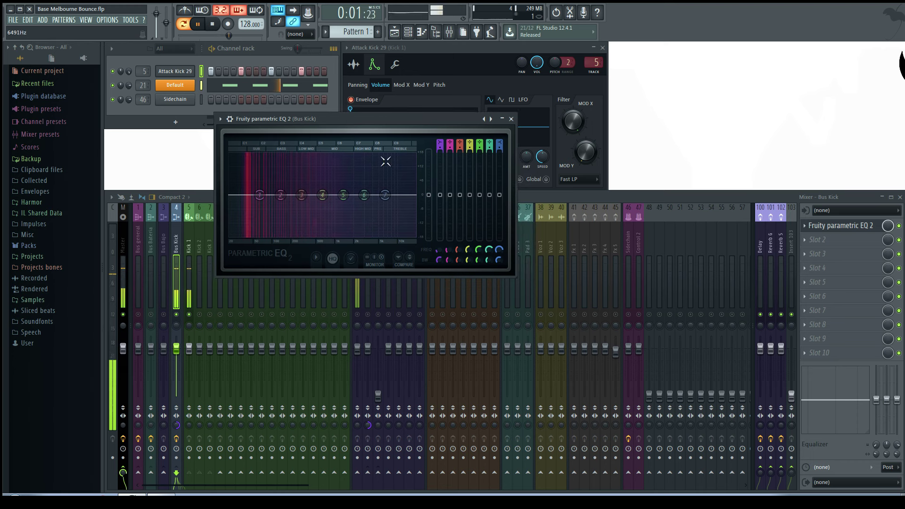
Turn band 1 of the Bus Kick EQ into a steep, resonant high-pass filter and lower its frequency below 63 Hz.
{"action": "key", "text": "space"}
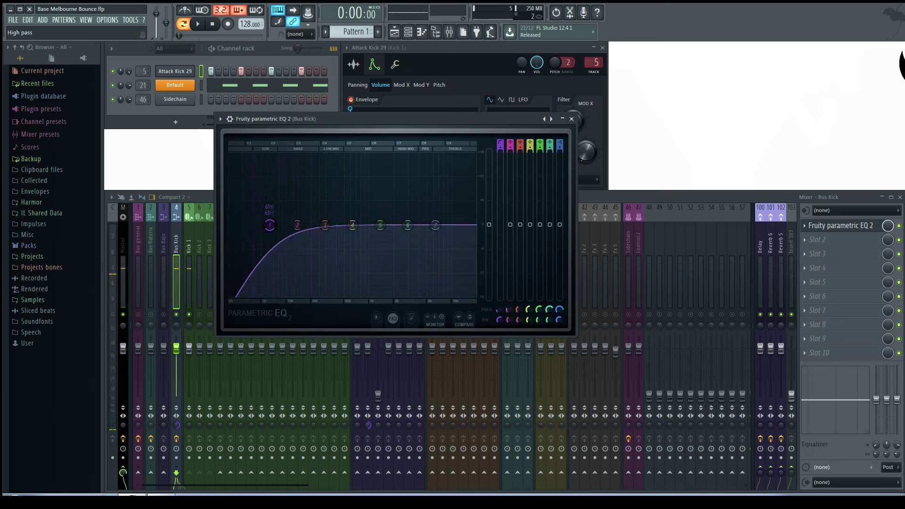
{"action": "key", "text": "space"}
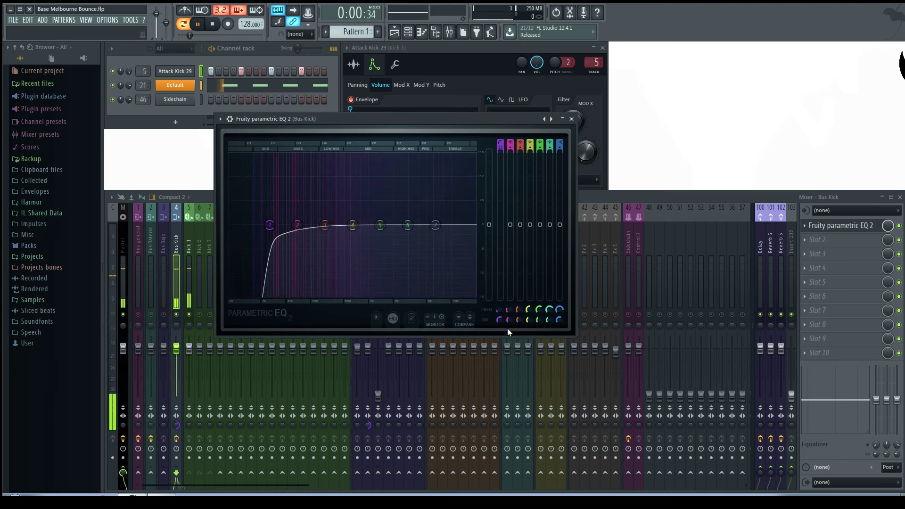
{"action": "scroll", "coordinate": [270, 225], "scroll_direction": "down", "scroll_amount": 4}
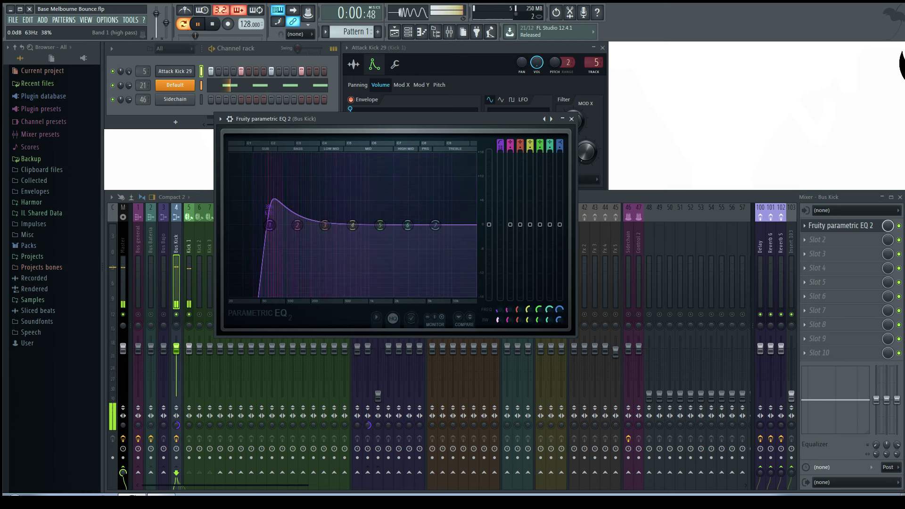
{"action": "left_click_drag", "start_coordinate": [269, 225], "coordinate": [258, 225]}
{"action": "scroll", "coordinate": [258, 225], "scroll_direction": "down", "scroll_amount": 1}
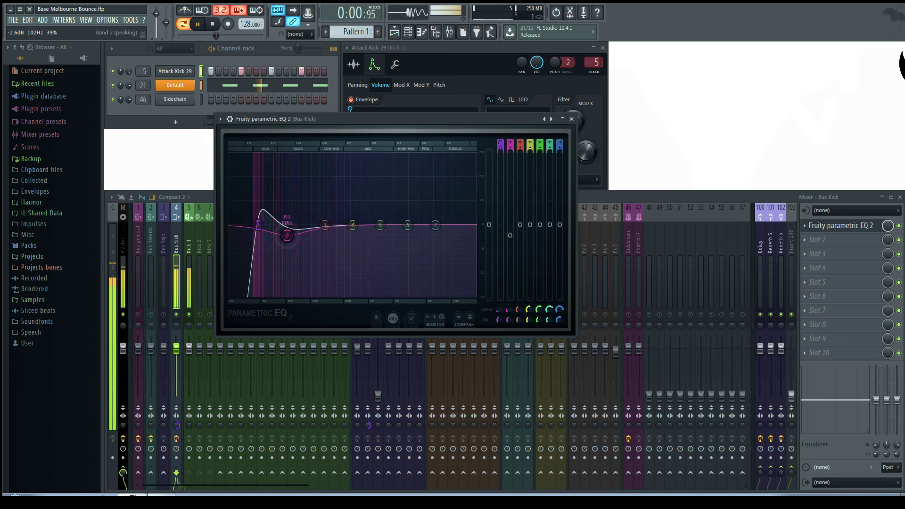
Dip band 2 of the kick EQ slightly near 100 Hz, boost band 3 by about 2 dB at 441 Hz, and close the EQ.
{"action": "left_click_drag", "start_coordinate": [297, 225], "coordinate": [338, 217]}
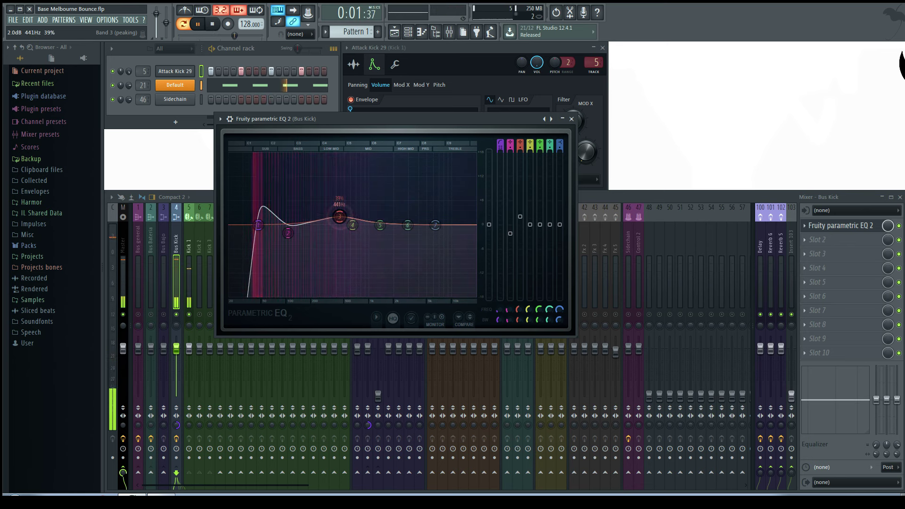
{"action": "key", "text": "space"}
{"action": "left_click", "coordinate": [572, 119]}
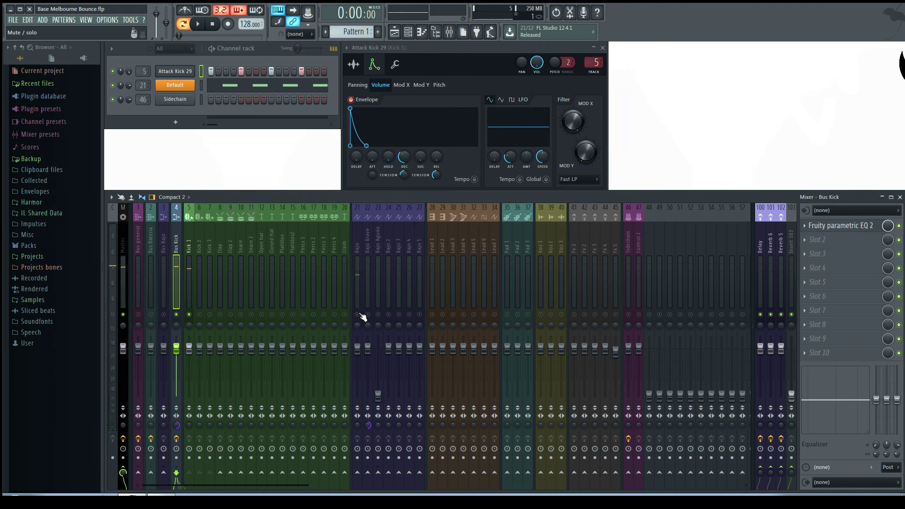
Restore the full mix and add harmonic 8 at 83% magnitude to Operator 2 of the bass synth.
{"action": "right_click", "coordinate": [360, 314]}
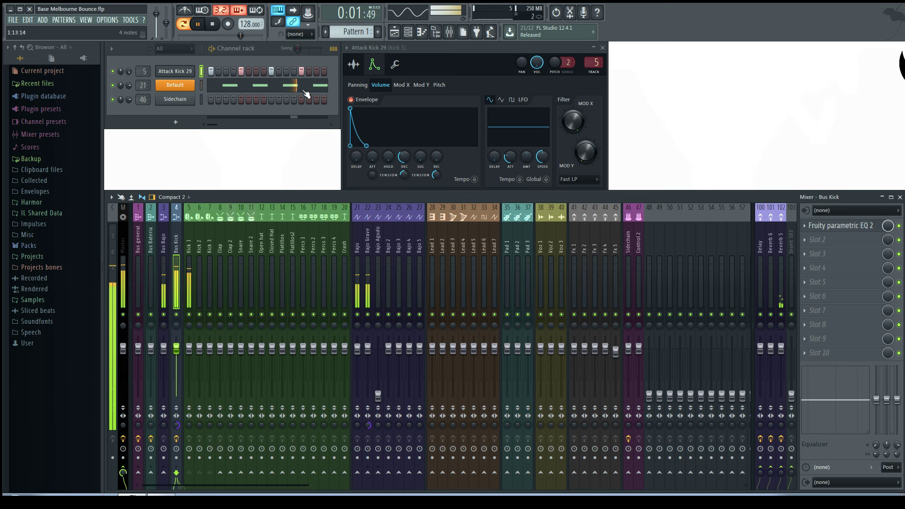
{"action": "left_click", "coordinate": [175, 84]}
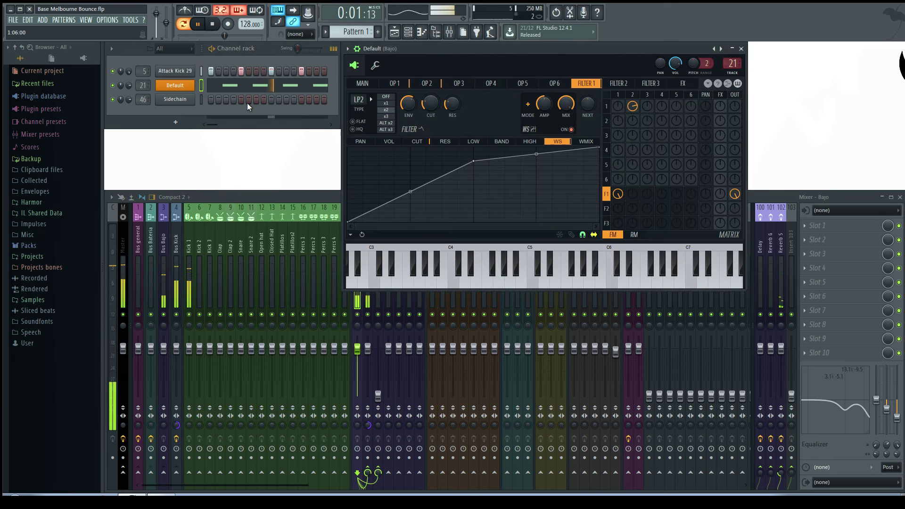
{"action": "left_click", "coordinate": [426, 84]}
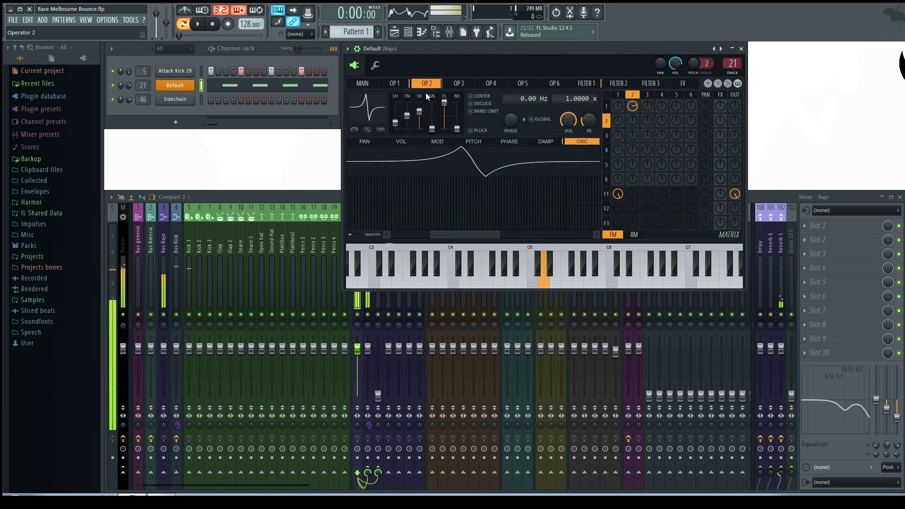
{"action": "left_click_drag", "start_coordinate": [464, 234], "coordinate": [423, 235]}
{"action": "left_click", "coordinate": [393, 188]}
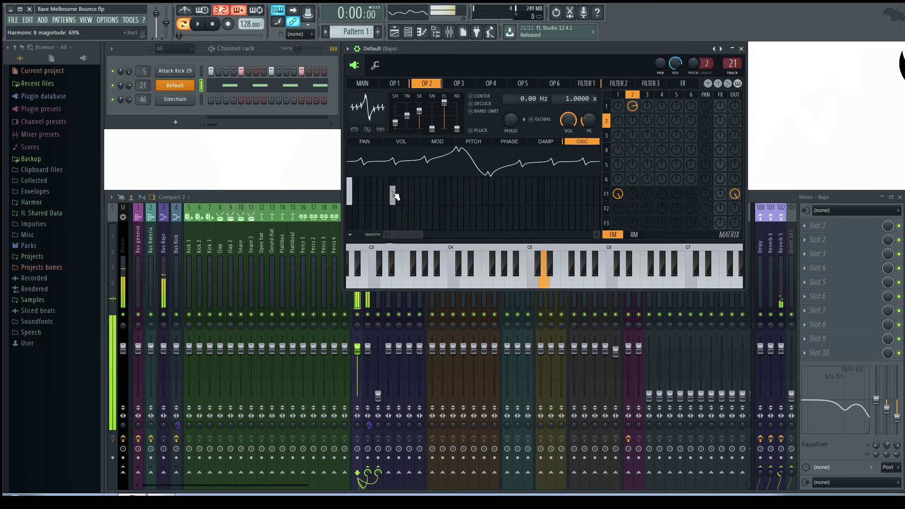
{"action": "left_click_drag", "start_coordinate": [395, 200], "coordinate": [396, 197]}
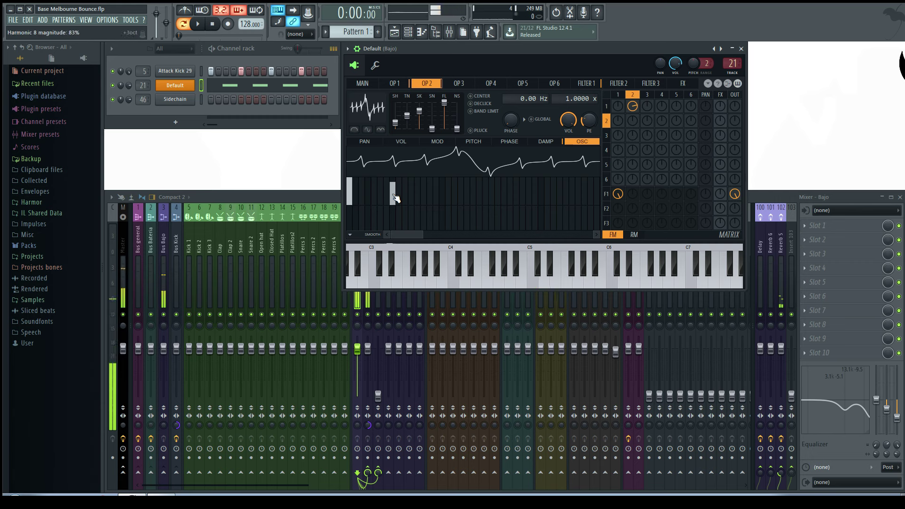
{"action": "key", "text": "x"}
{"action": "key", "text": "space"}
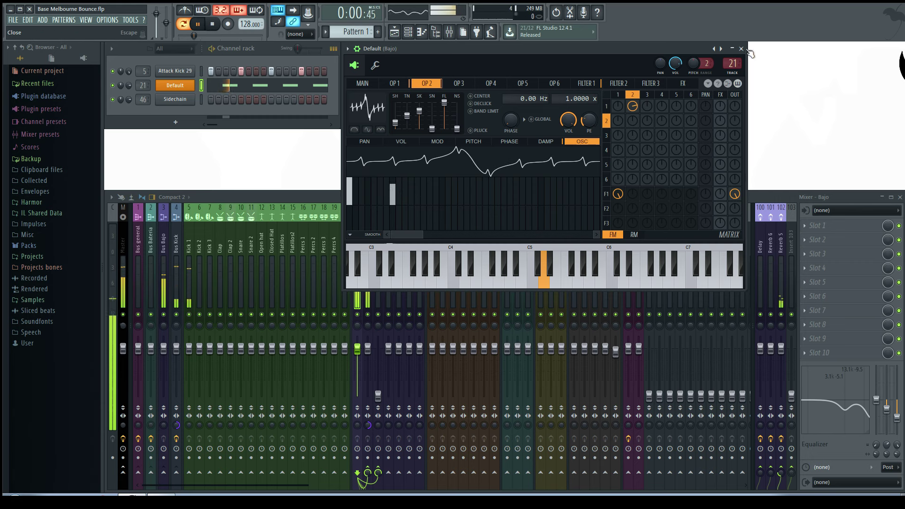
{"action": "left_click", "coordinate": [741, 48]}
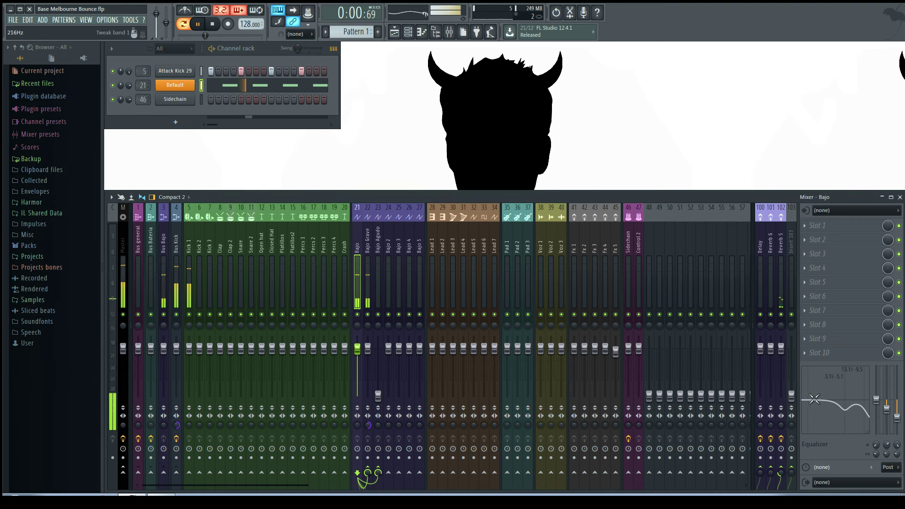
Reopen the bass synth and lower the sustain point of Operator 1's volume envelope to 0%.
{"action": "left_click", "coordinate": [179, 86]}
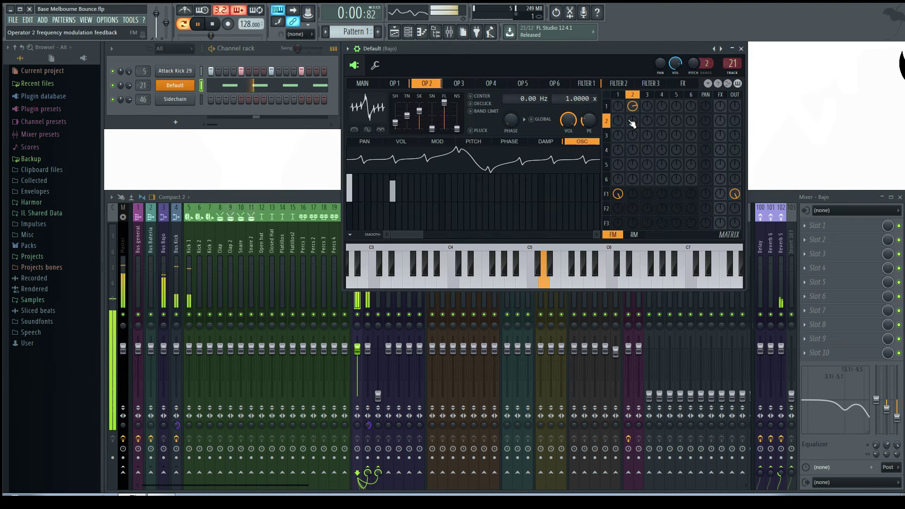
{"action": "left_click", "coordinate": [586, 83]}
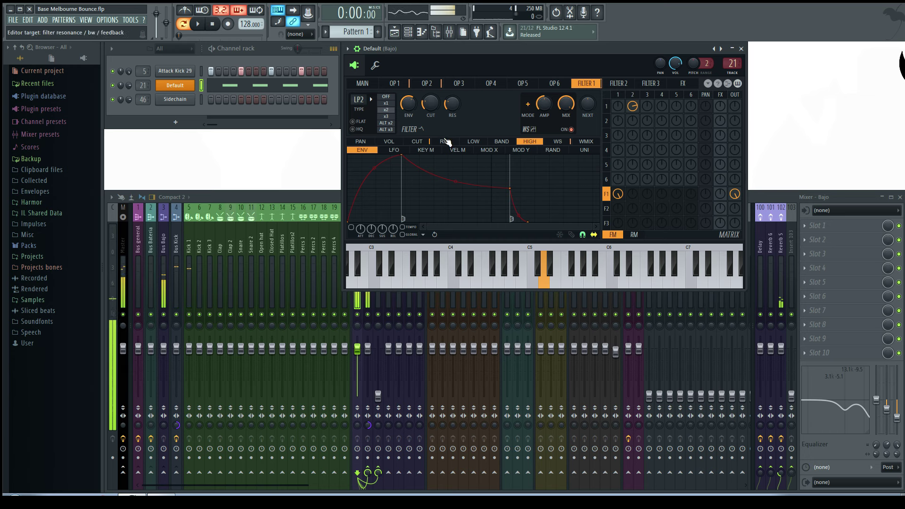
{"action": "left_click", "coordinate": [395, 83]}
{"action": "left_click", "coordinate": [411, 142]}
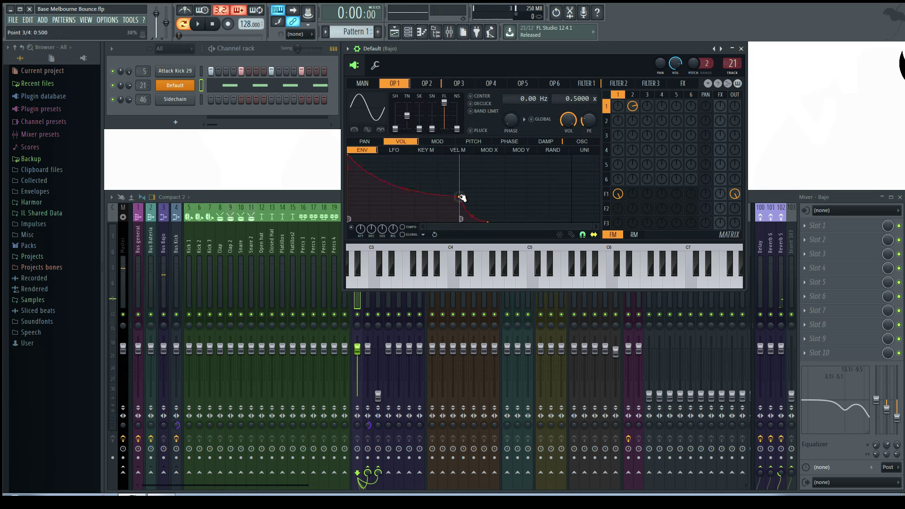
{"action": "left_click_drag", "start_coordinate": [462, 198], "coordinate": [460, 224]}
{"action": "key", "text": "space"}
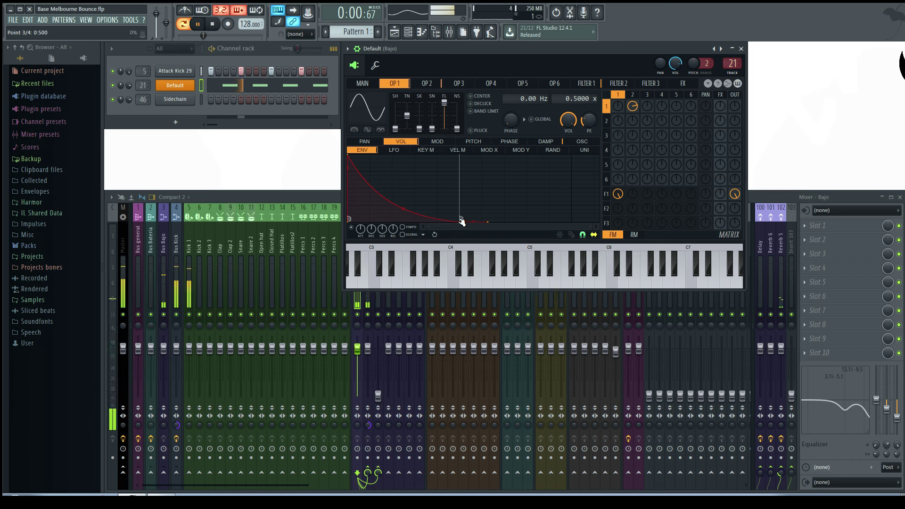
Lower the starting peak of the Filter 1 cutoff envelope, set its decay tension to about 23.84%, and close the synth.
{"action": "left_click", "coordinate": [595, 86]}
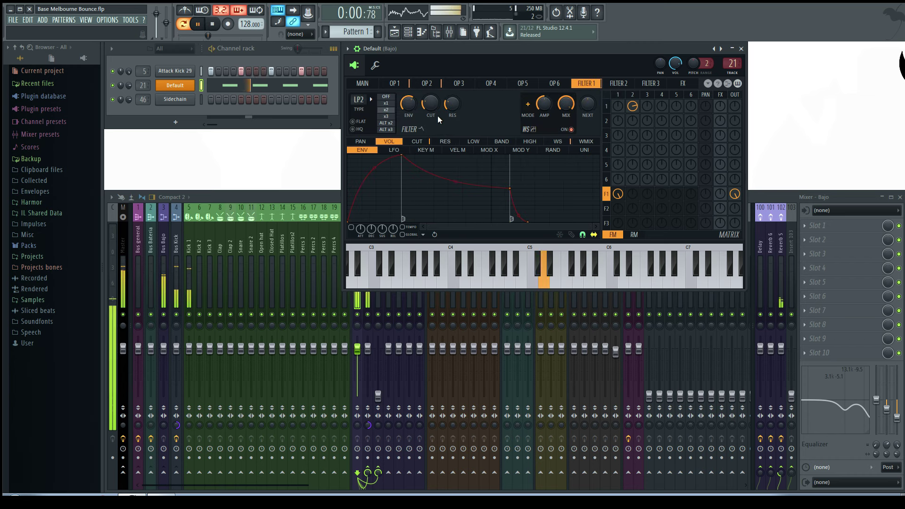
{"action": "left_click", "coordinate": [414, 142]}
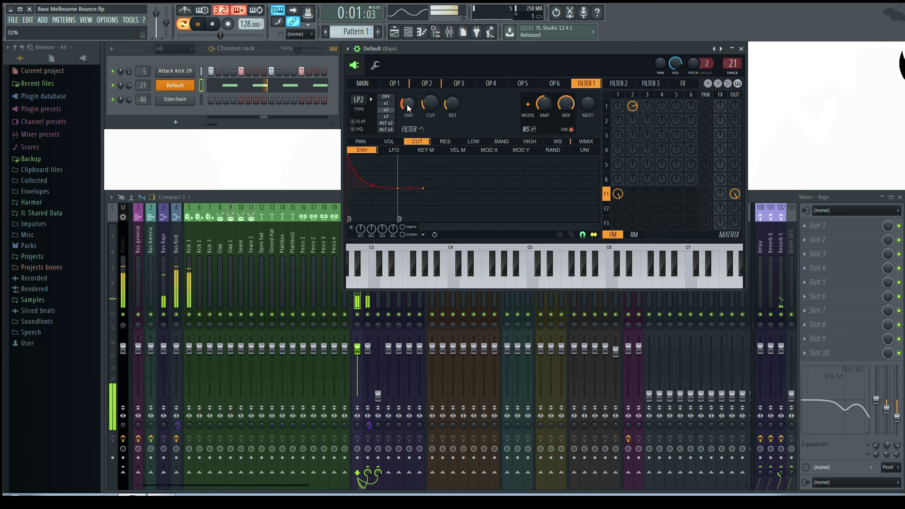
{"action": "left_click_drag", "start_coordinate": [348, 156], "coordinate": [347, 176]}
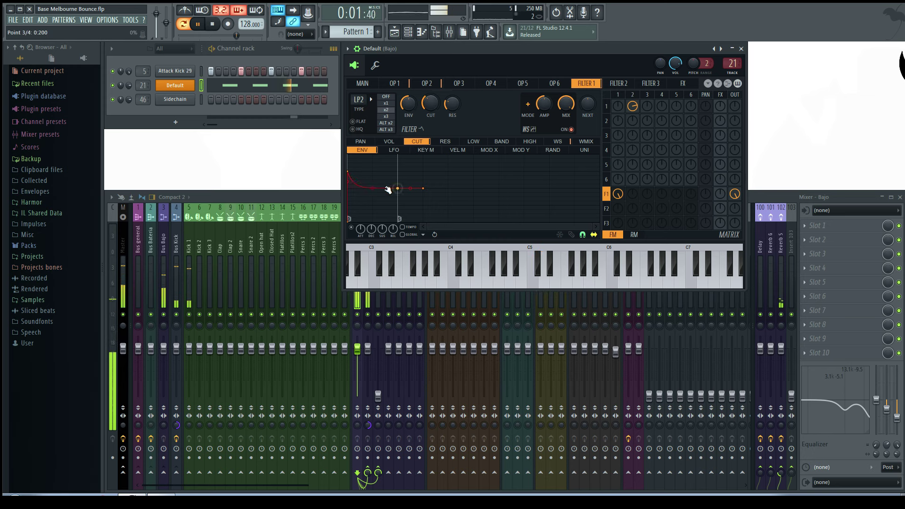
{"action": "mouse_move", "coordinate": [387, 190]}
{"action": "left_mouse_down"}
{"action": "mouse_move", "coordinate": [373, 189]}
{"action": "mouse_move", "coordinate": [396, 190]}
{"action": "mouse_move", "coordinate": [379, 179]}
{"action": "left_mouse_up"}
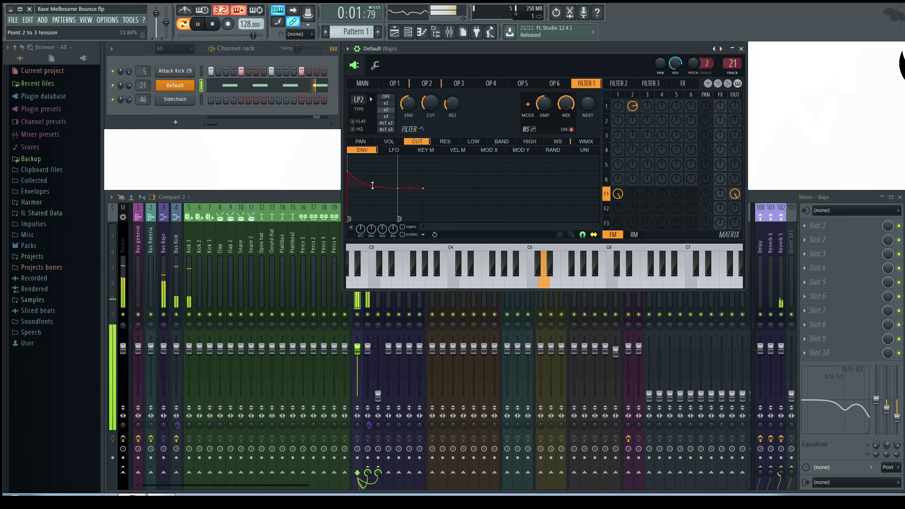
{"action": "left_click", "coordinate": [741, 49]}
Solo the bass and load Fruity Parametric EQ 2 into effect slot 2 of the Bus Bajo track.
{"action": "left_click", "coordinate": [370, 264]}
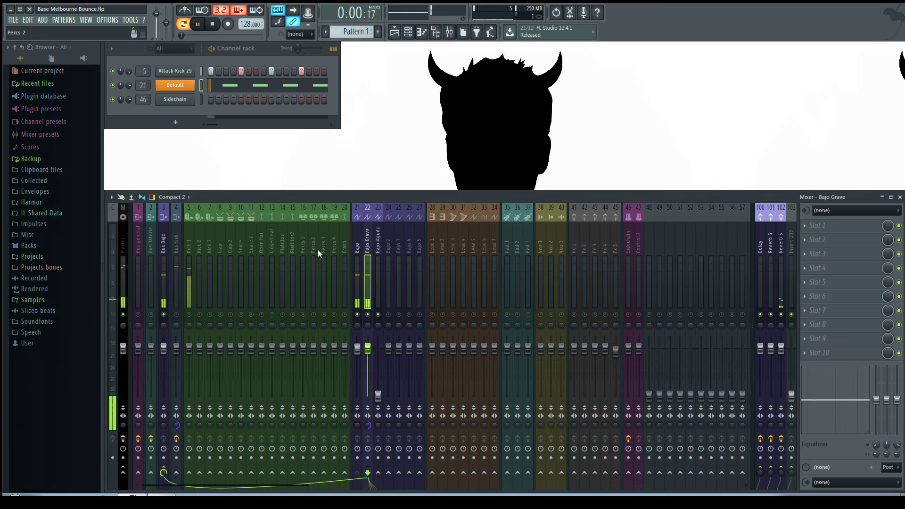
{"action": "left_click", "coordinate": [165, 243]}
{"action": "left_click", "coordinate": [812, 247]}
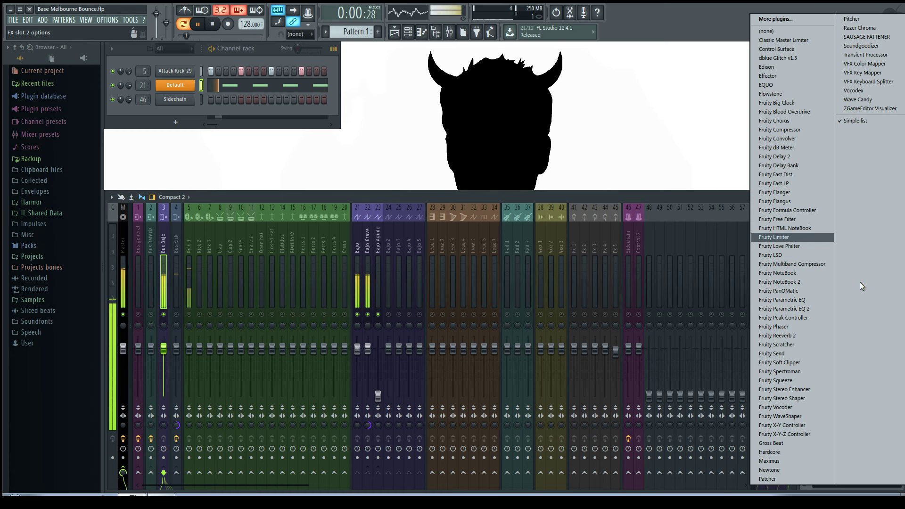
{"action": "left_click", "coordinate": [802, 309]}
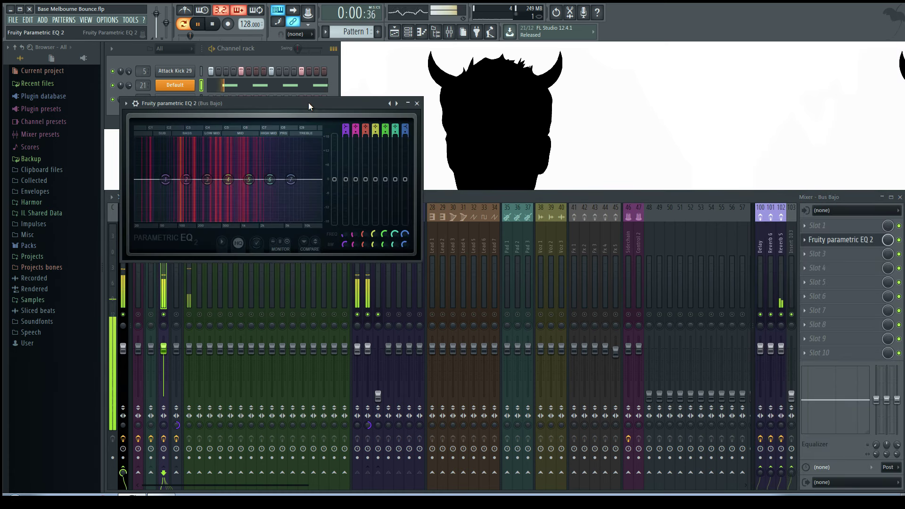
Move the bass EQ window clear of the channel rack and turn its band 1 into a steep, resonant high-pass filter.
{"action": "left_click_drag", "start_coordinate": [308, 103], "coordinate": [484, 111]}
{"action": "left_click_drag", "start_coordinate": [522, 141], "coordinate": [522, 125]}
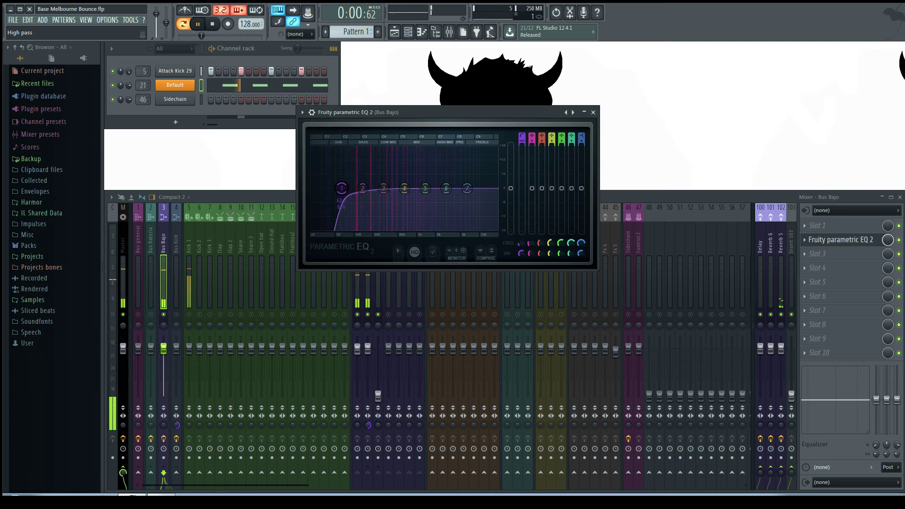
{"action": "mouse_move", "coordinate": [521, 254]}
{"action": "left_mouse_down"}
{"action": "mouse_move", "coordinate": [521, 265]}
{"action": "mouse_move", "coordinate": [522, 245]}
{"action": "left_mouse_up"}
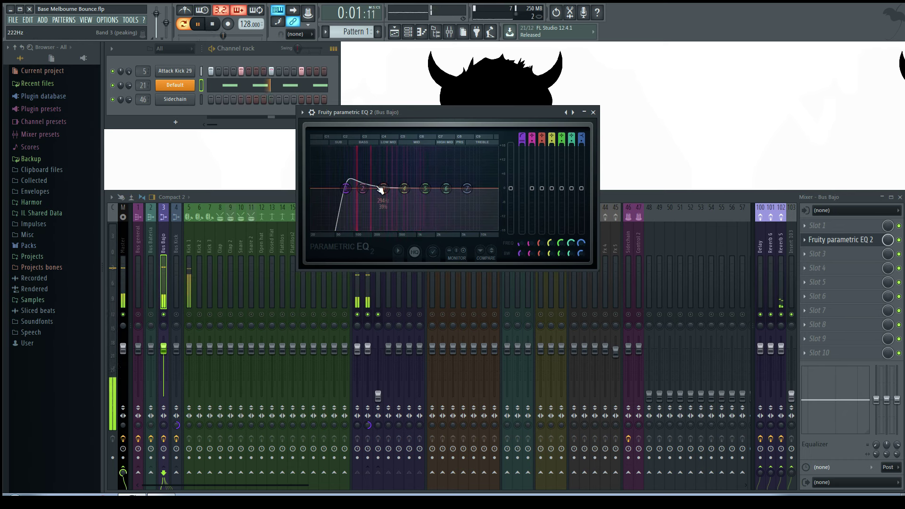
Lower band 2 of the bass EQ, raise band 3 to about 0.5 dB near 361 Hz, and close the EQ.
{"action": "left_click_drag", "start_coordinate": [362, 189], "coordinate": [394, 191]}
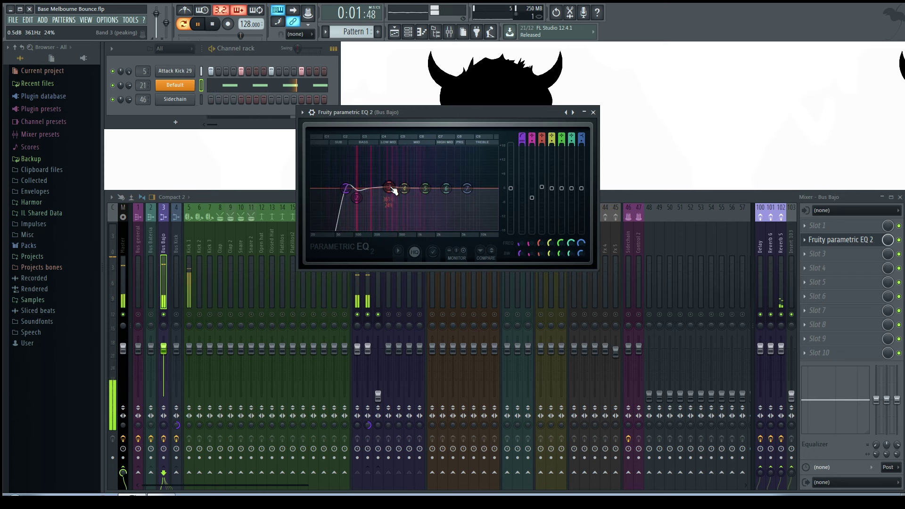
{"action": "key", "text": "Escape"}
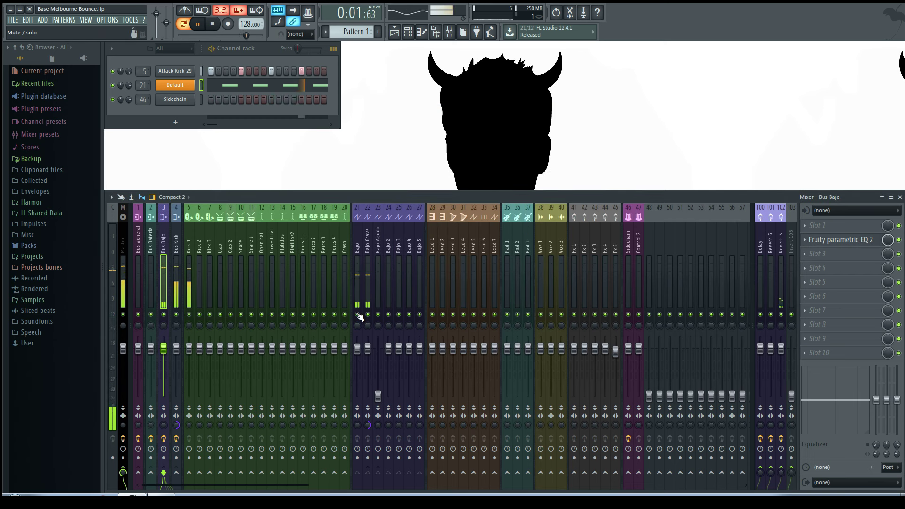
{"action": "key", "text": "space"}
Insert a 3x Osc channel directly above the Sidechain channel and move its window clear of the channel rack.
{"action": "right_click", "coordinate": [193, 98]}
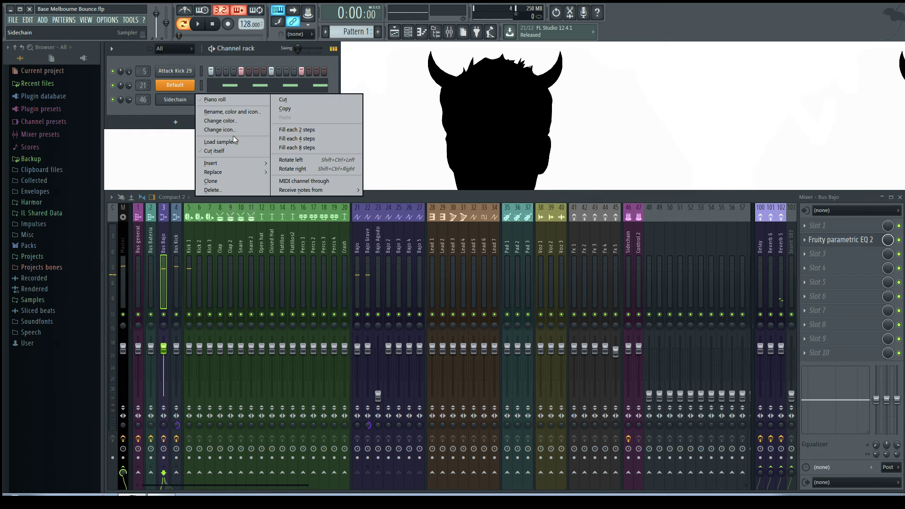
{"action": "mouse_move", "coordinate": [247, 166]}
{"action": "left_click", "coordinate": [279, 47]}
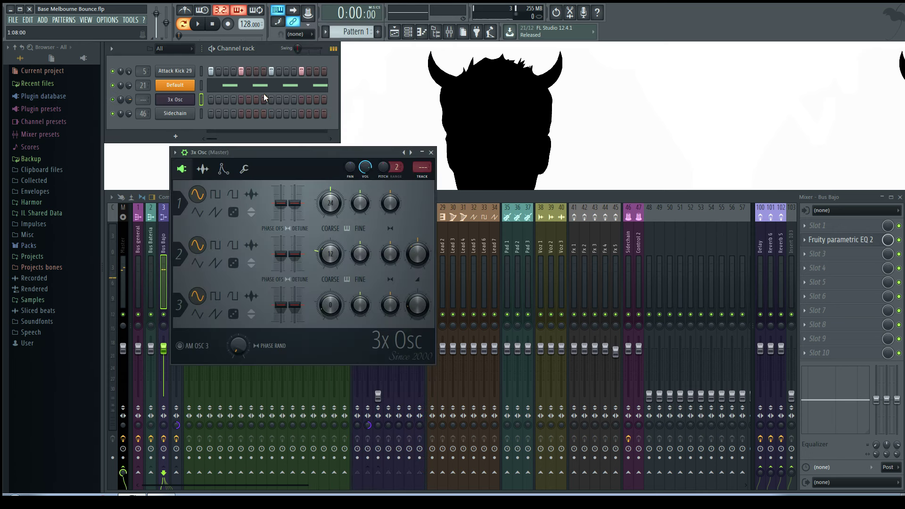
{"action": "left_click_drag", "start_coordinate": [269, 152], "coordinate": [435, 48]}
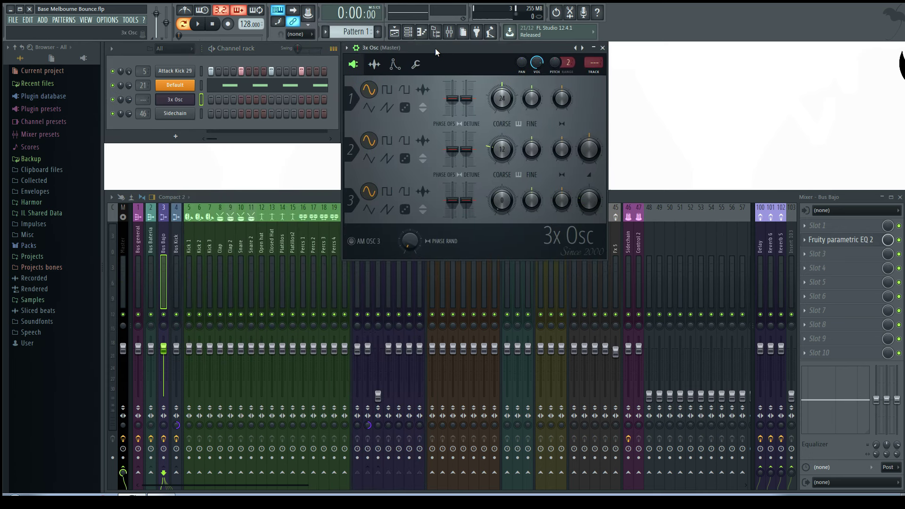
Route the 3x Osc channel to mixer track 24 (Bajo 2) and copy the Default bass notes into it.
{"action": "left_click", "coordinate": [188, 103]}
{"action": "left_click", "coordinate": [165, 103]}
{"action": "left_click_drag", "start_coordinate": [141, 103], "coordinate": [141, 62]}
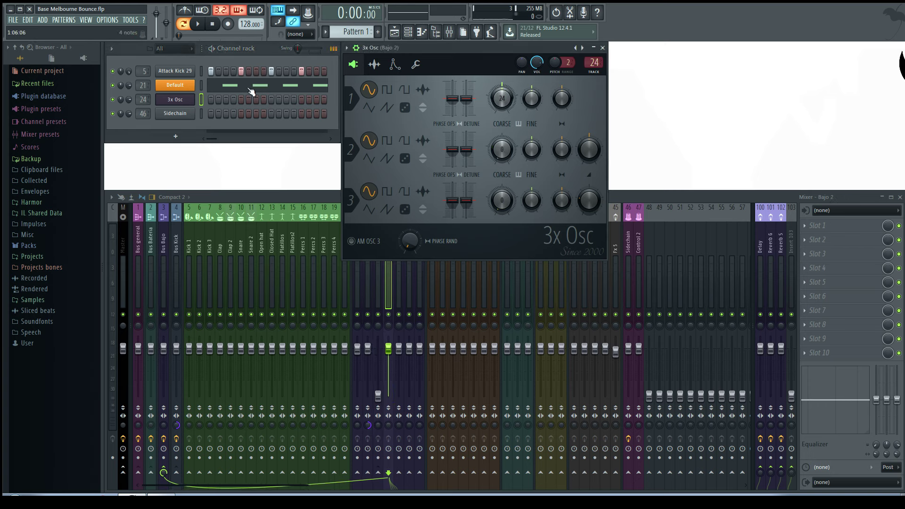
{"action": "key", "text": "ctrl+v"}
Isolate the 3x Osc, enable its volume envelope, shape it into a short decay without attack, hold or sustain, and unmute the Default channel.
{"action": "key", "text": "space"}
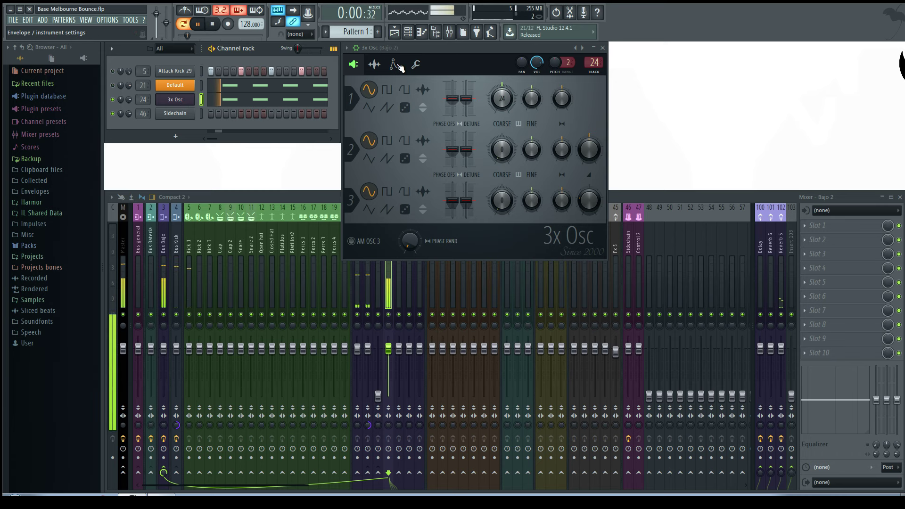
{"action": "left_click", "coordinate": [374, 64]}
{"action": "left_click", "coordinate": [353, 65]}
{"action": "key", "text": "space"}
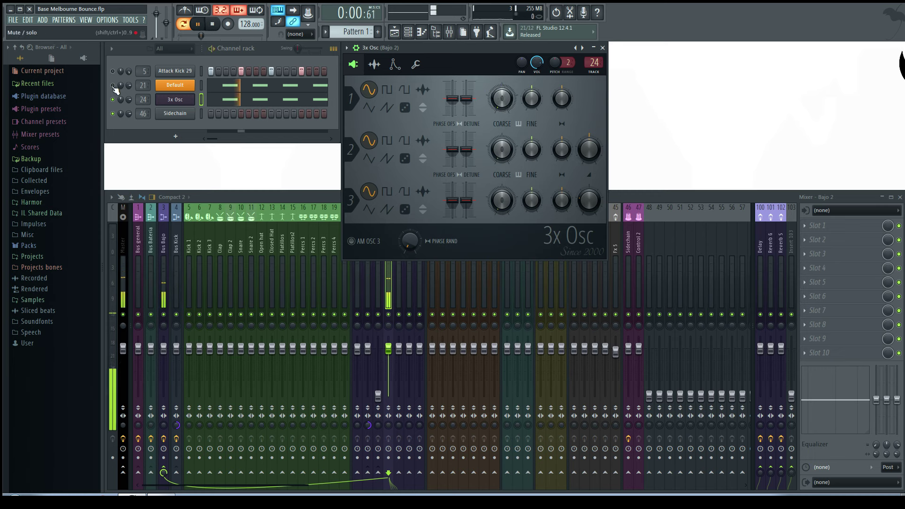
{"action": "left_click", "coordinate": [374, 65]}
{"action": "left_click", "coordinate": [393, 65]}
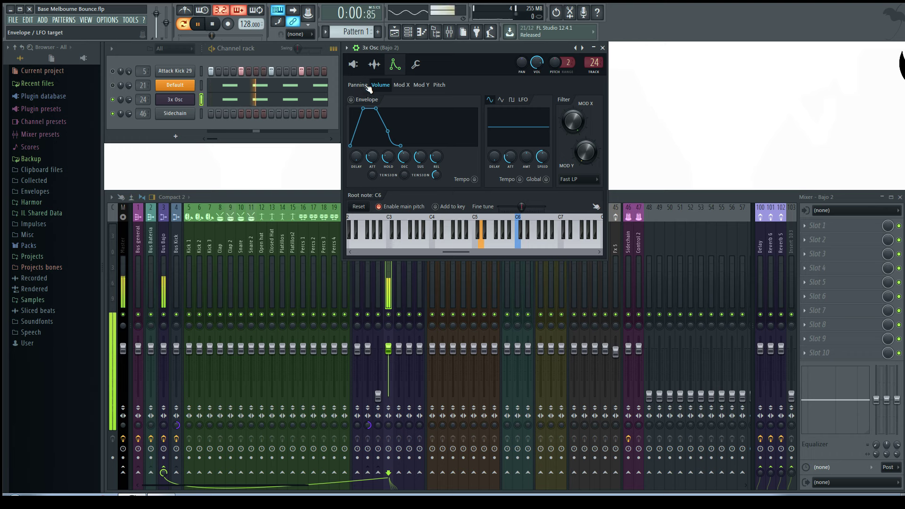
{"action": "left_click_drag", "start_coordinate": [373, 158], "coordinate": [421, 159]}
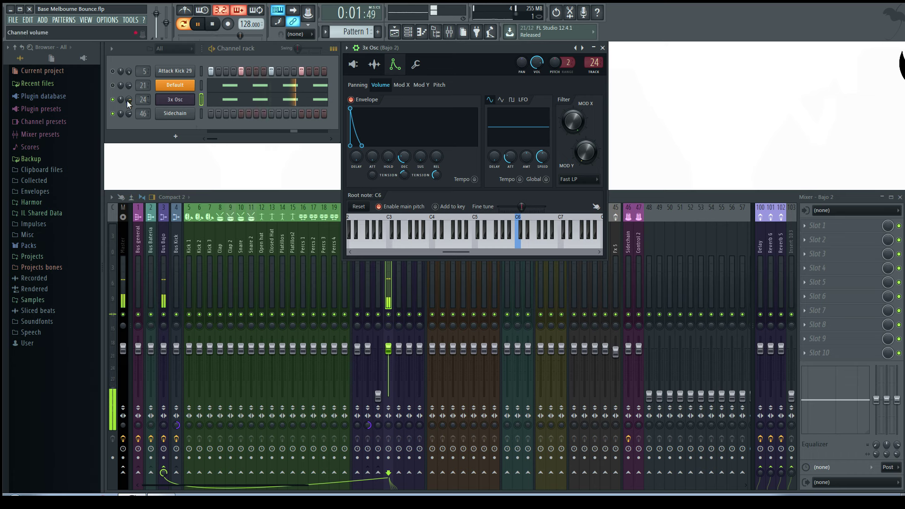
{"action": "left_click", "coordinate": [113, 85]}
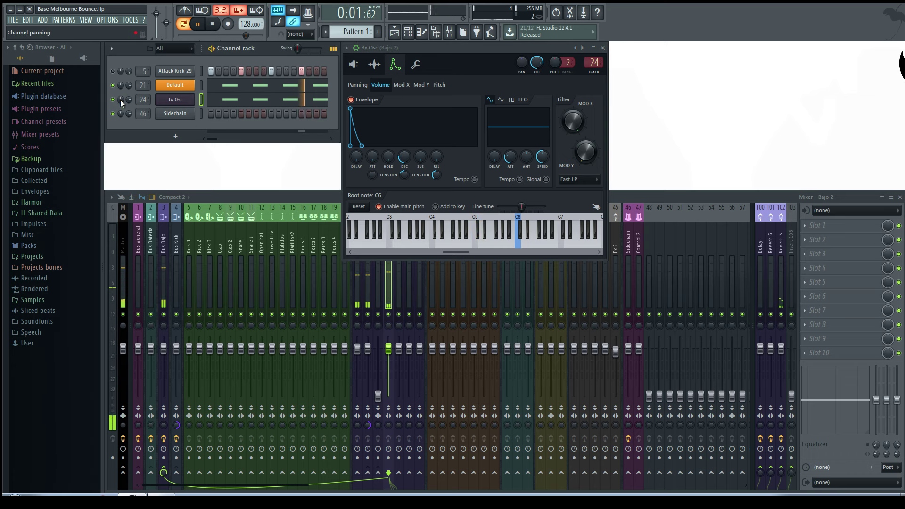
Solo Bajo 2, load Fruity Blood Overdrive into effect slot 2, set its PreAmp to about 0.325, and close it.
{"action": "left_click", "coordinate": [392, 321]}
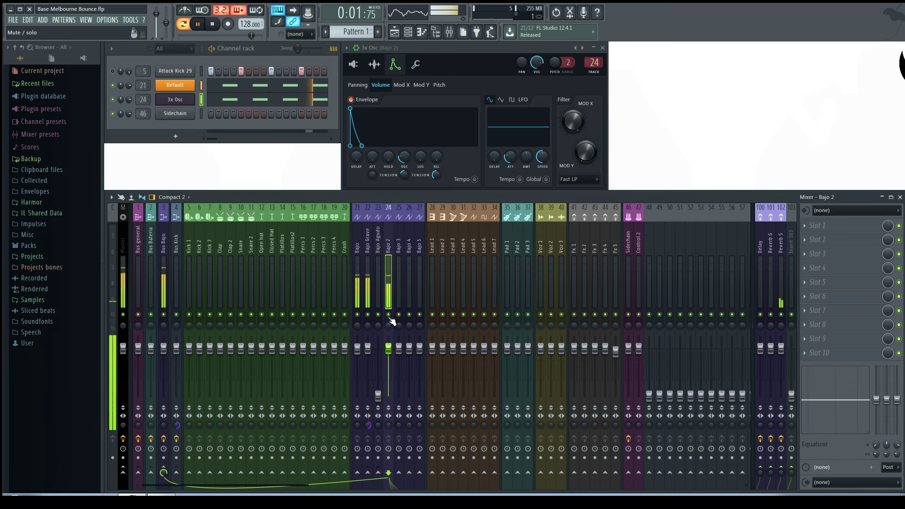
{"action": "right_click", "coordinate": [389, 315]}
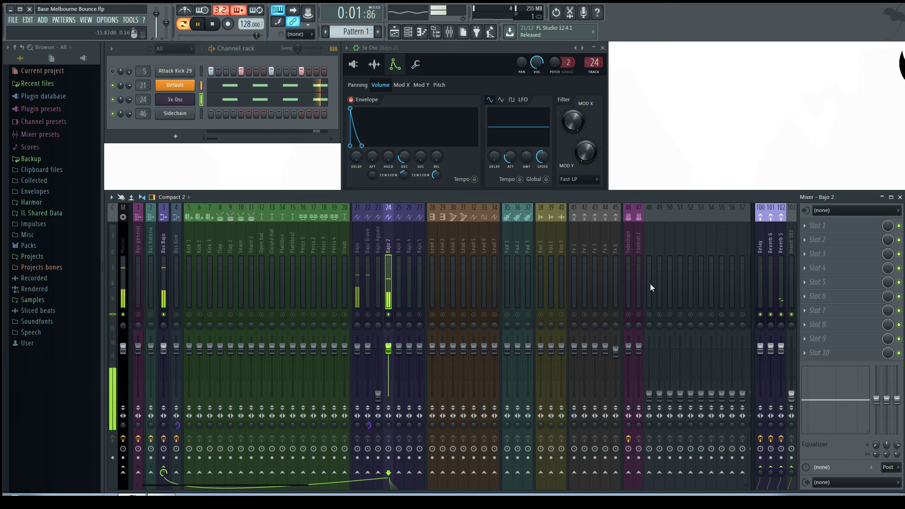
{"action": "left_click", "coordinate": [818, 239]}
{"action": "left_click", "coordinate": [783, 241]}
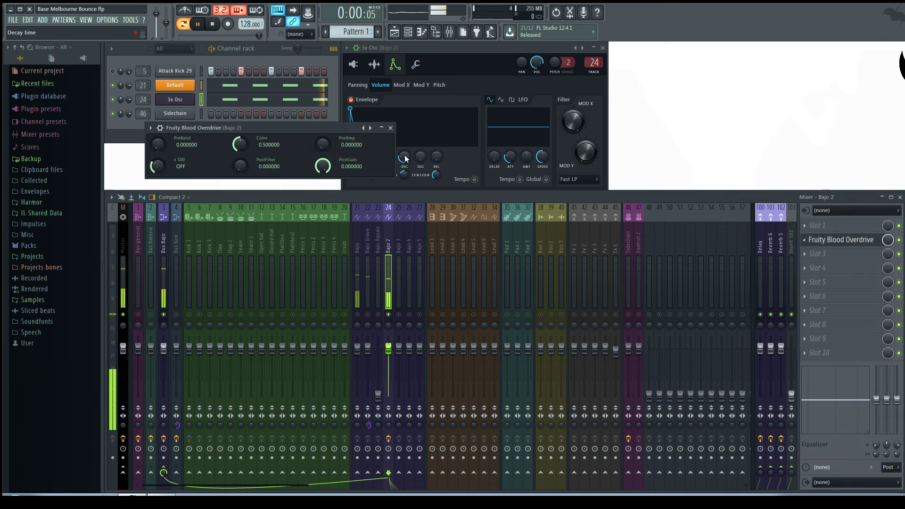
{"action": "left_click_drag", "start_coordinate": [332, 129], "coordinate": [462, 181]}
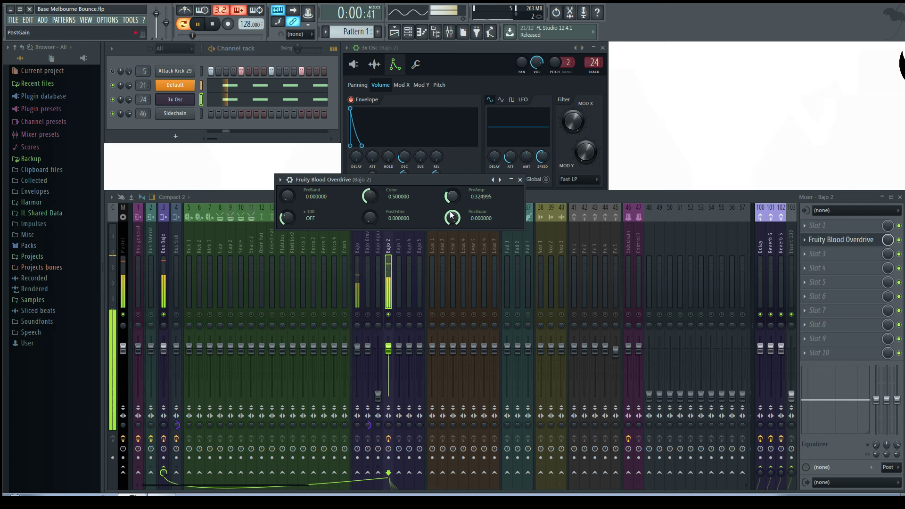
{"action": "left_click", "coordinate": [520, 180]}
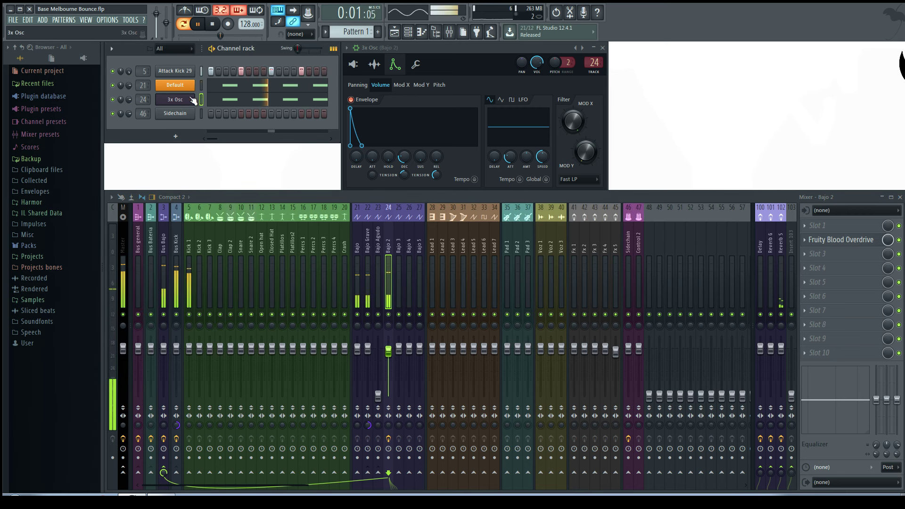
Close the 3x Osc and mute the Bajo and Bajo Grave tracks to hear Bajo 2 with the kick.
{"action": "left_click", "coordinate": [558, 47]}
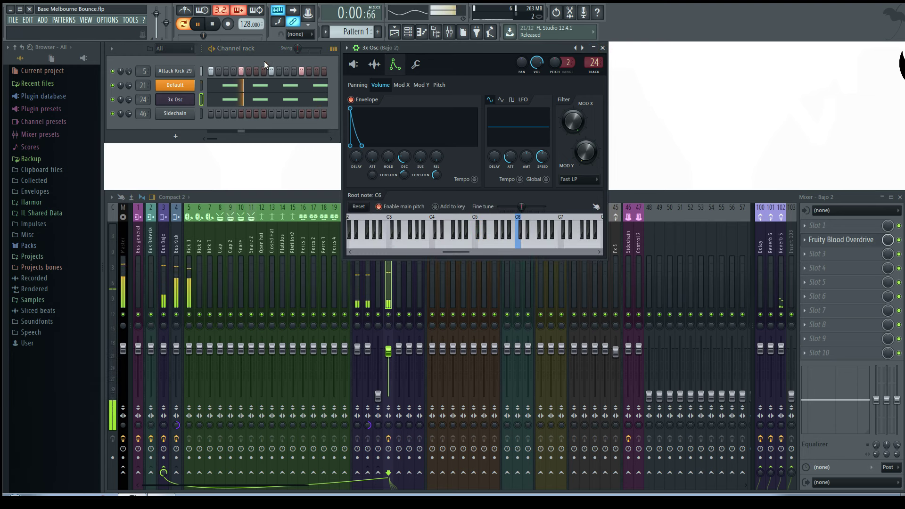
{"action": "left_click", "coordinate": [604, 49]}
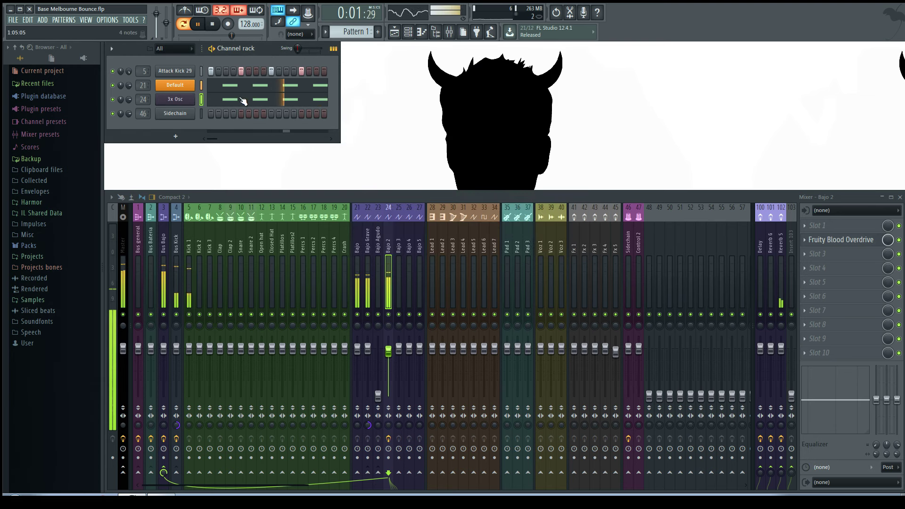
{"action": "left_click", "coordinate": [358, 314]}
{"action": "left_click", "coordinate": [367, 315]}
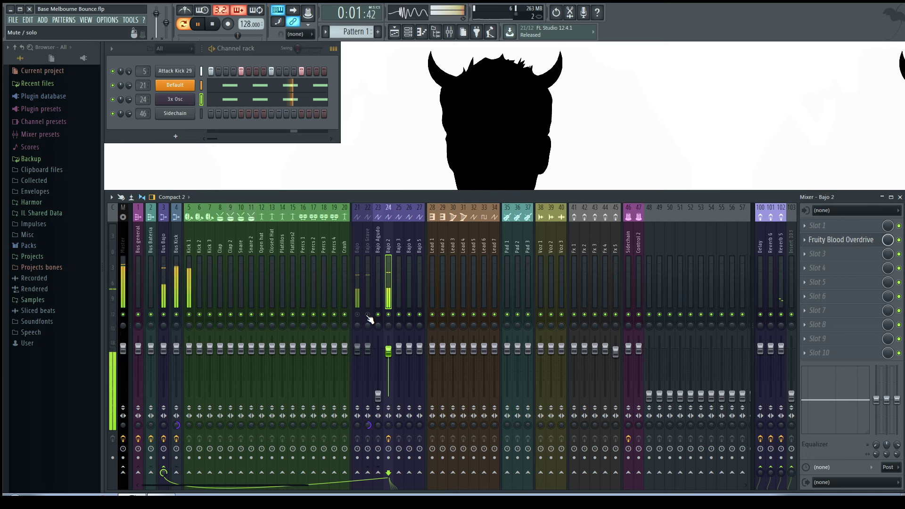
Try the 3x Osc root note at C7, restore it to C6, and close the synth.
{"action": "left_click", "coordinate": [176, 90]}
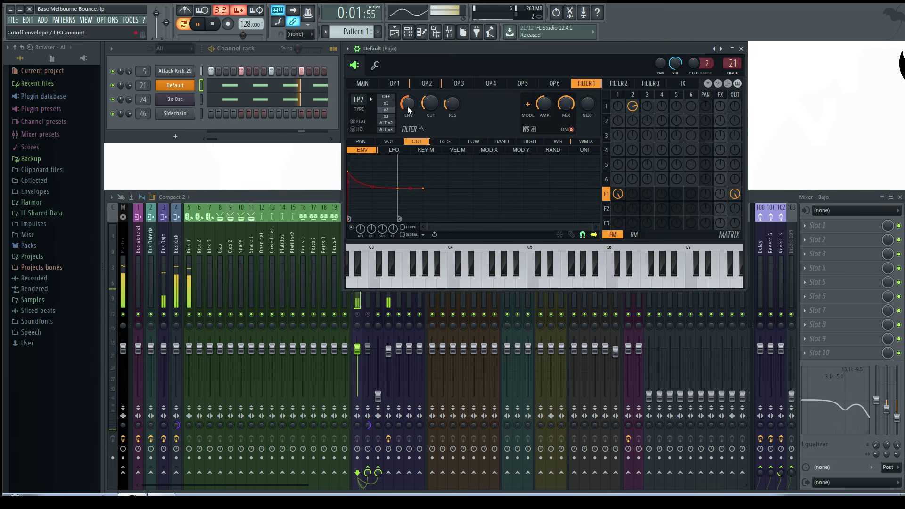
{"action": "left_click", "coordinate": [175, 100]}
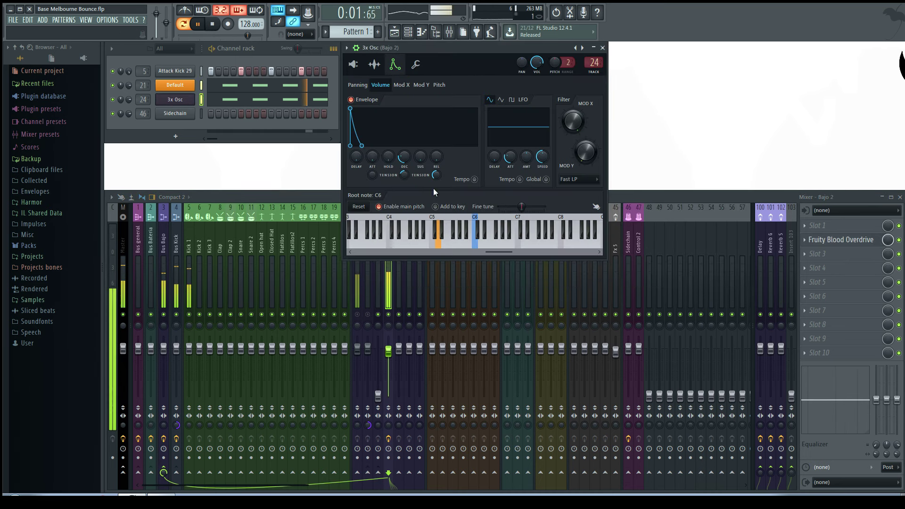
{"action": "right_click", "coordinate": [518, 244]}
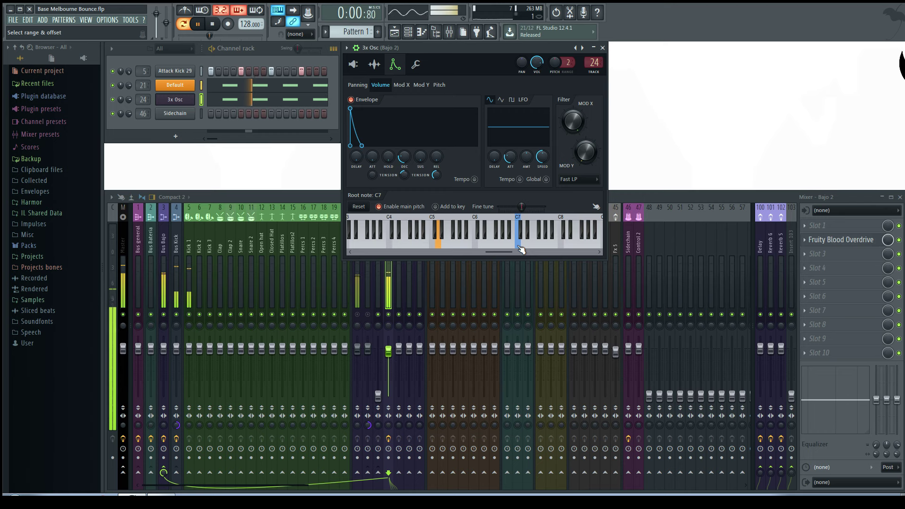
{"action": "right_click", "coordinate": [476, 248]}
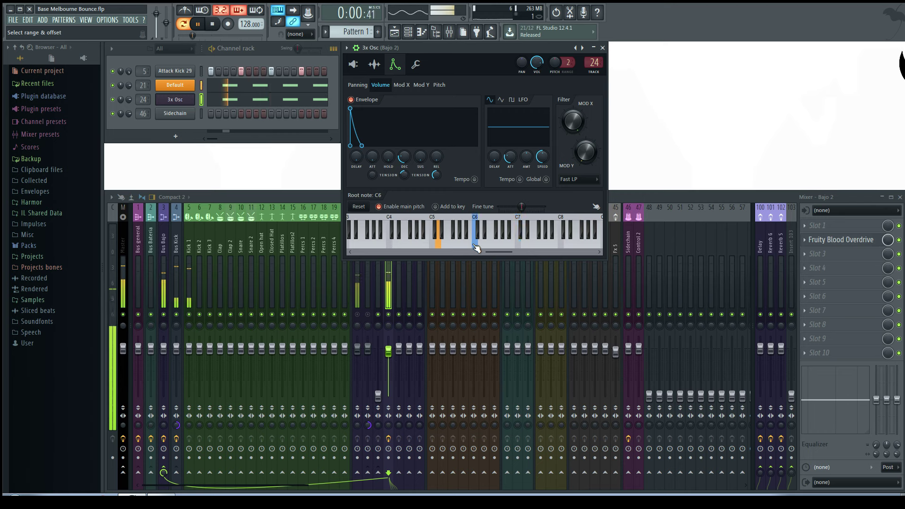
{"action": "left_click", "coordinate": [603, 47]}
Solo Bajo 2 and set its mixer EQ to -18 dB low and high shelves and -12.7 dB mid, with the low shelf near 32 Hz.
{"action": "key", "text": "space"}
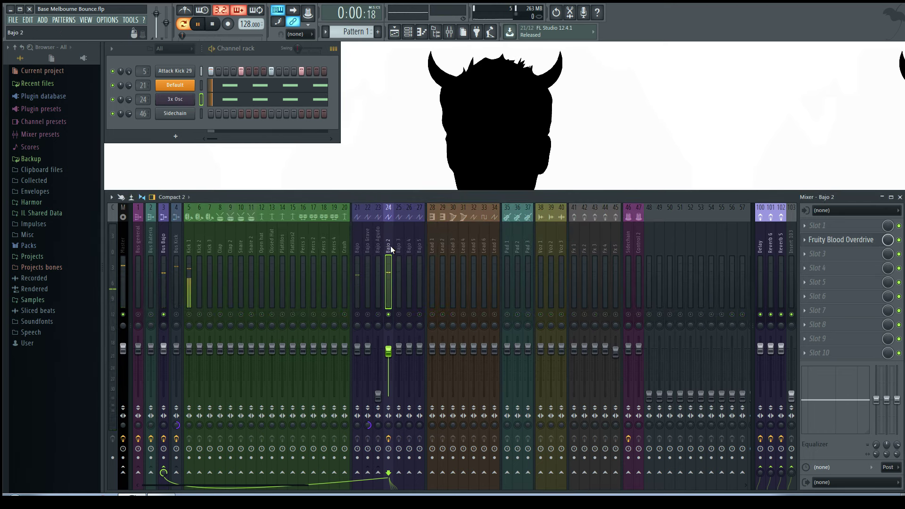
{"action": "left_click_drag", "start_coordinate": [844, 400], "coordinate": [811, 430]}
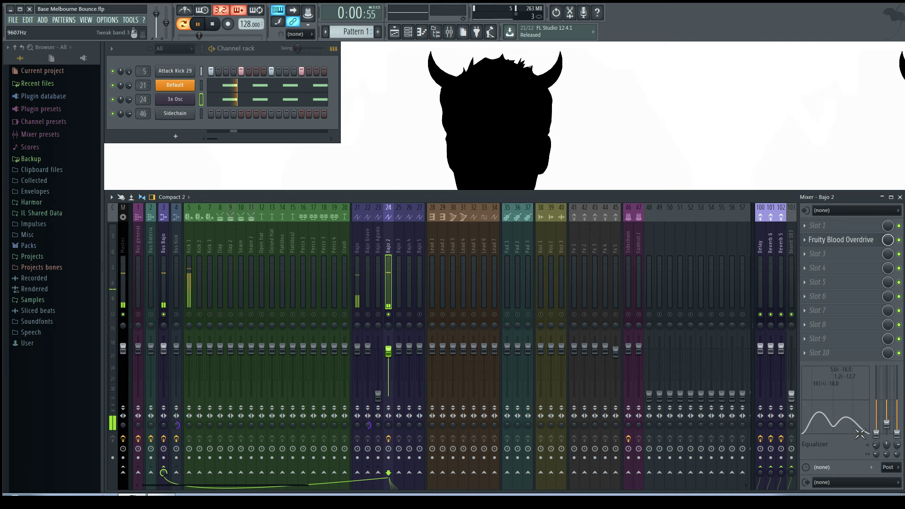
{"action": "left_click_drag", "start_coordinate": [876, 445], "coordinate": [876, 467]}
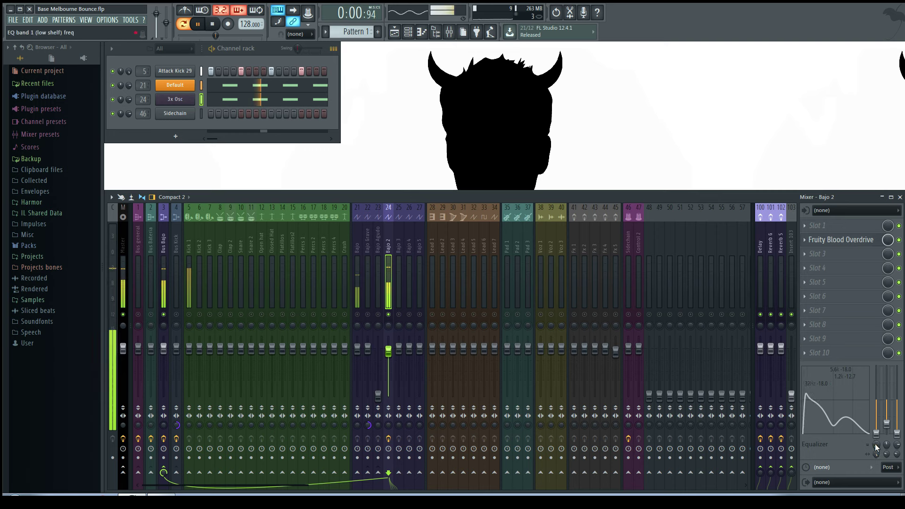
{"action": "key", "text": "space"}
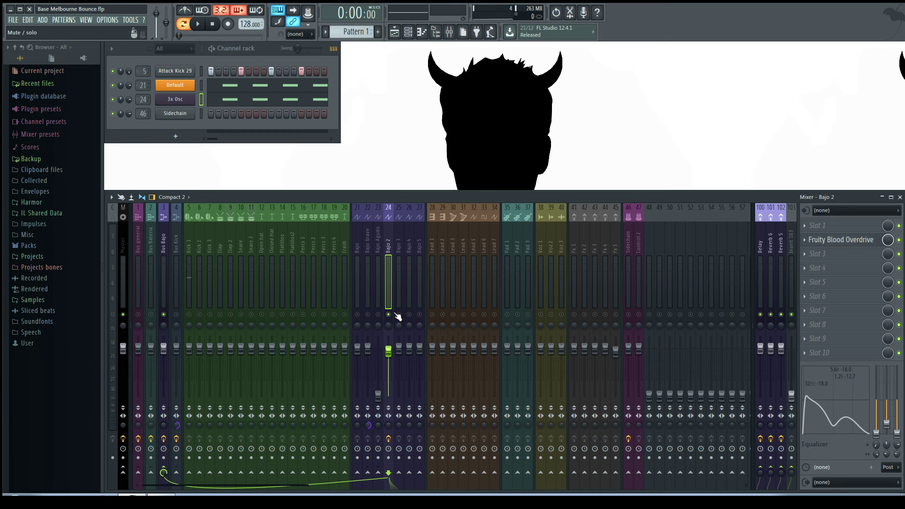
Unsolo Bajo 2, play the full pattern, and save the project.
{"action": "key", "text": "space"}
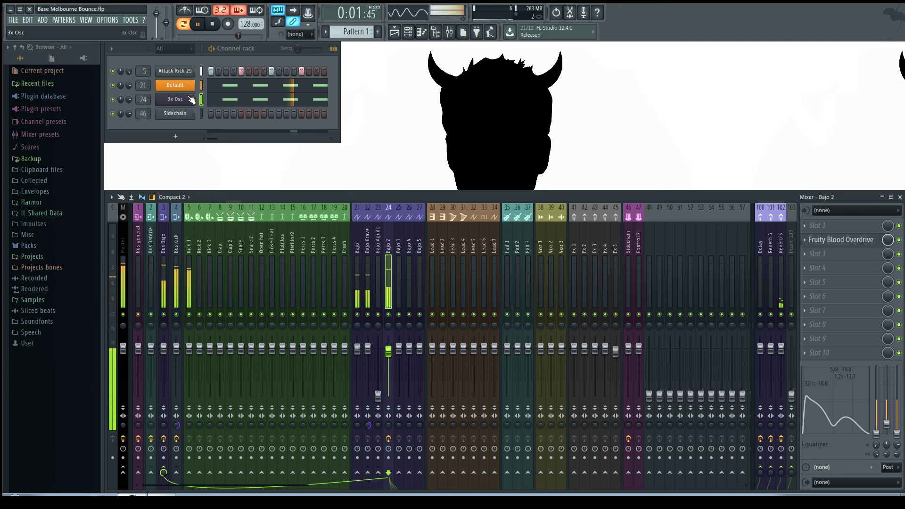
{"action": "key", "text": "space"}
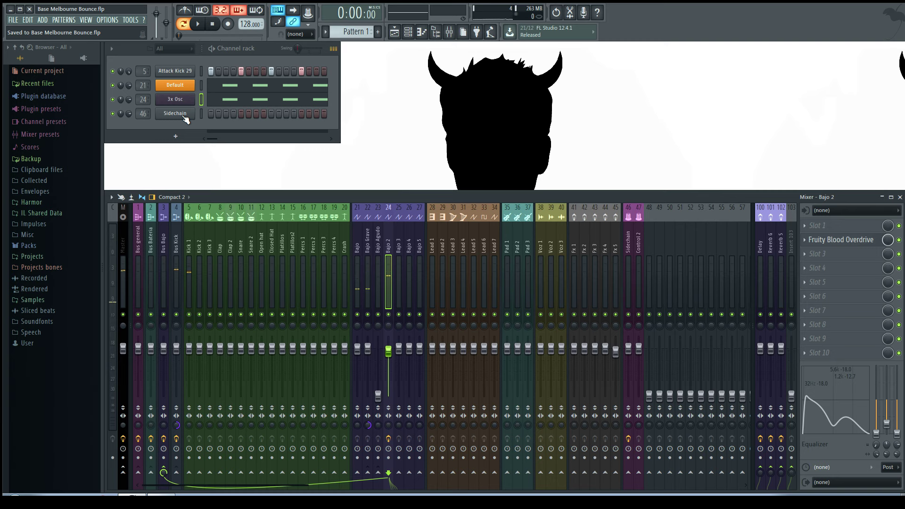
Browse the Drums folders in Packs and preview several samples from the Toms folder.
{"action": "left_click", "coordinate": [42, 249]}
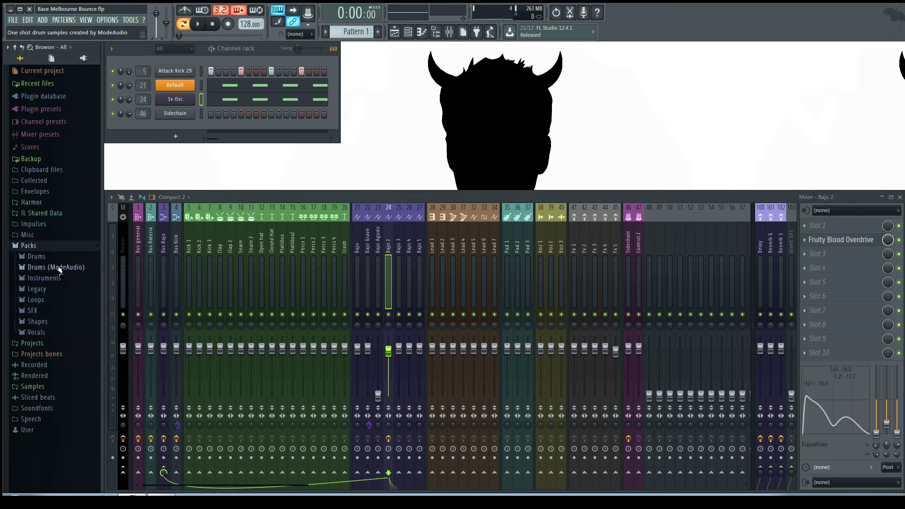
{"action": "left_click", "coordinate": [60, 268]}
{"action": "left_click", "coordinate": [60, 268]}
{"action": "left_click", "coordinate": [43, 256]}
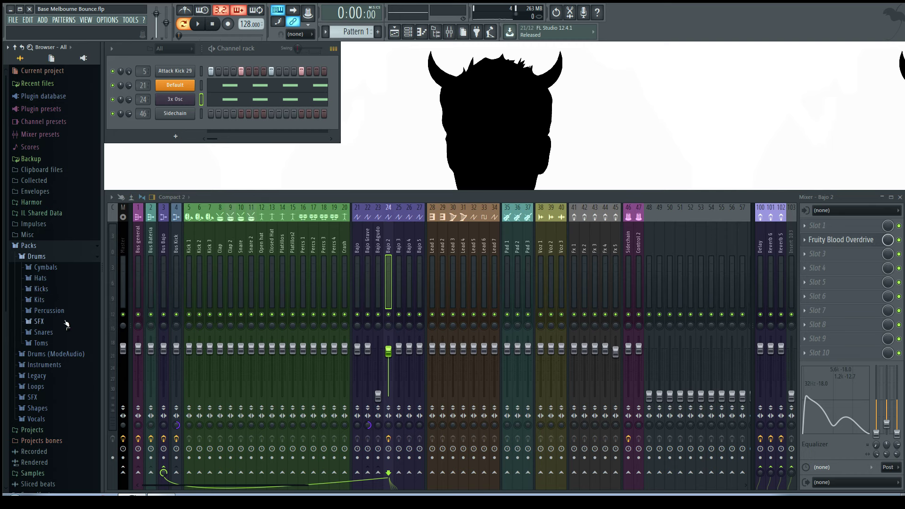
{"action": "left_click", "coordinate": [42, 343]}
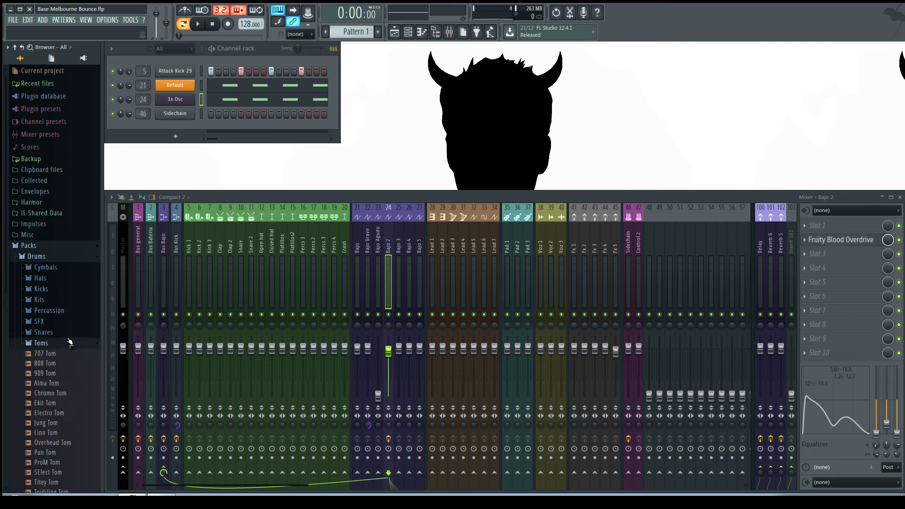
{"action": "scroll", "coordinate": [52, 330], "scroll_direction": "down", "scroll_amount": 5}
{"action": "left_click", "coordinate": [52, 234]}
{"action": "left_click", "coordinate": [64, 267]}
{"action": "key", "text": "Down"}
{"action": "key", "text": "Down"}
{"action": "key", "text": "Down"}
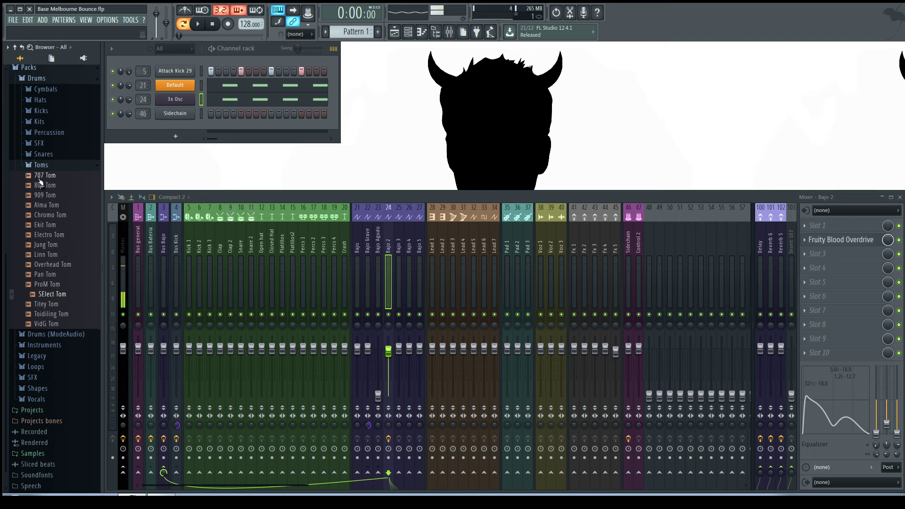
Open the Percussion drum folder, add DNC Clap 1 as a channel below 3x Osc, and place hits on steps 5 and 13.
{"action": "left_click", "coordinate": [46, 168]}
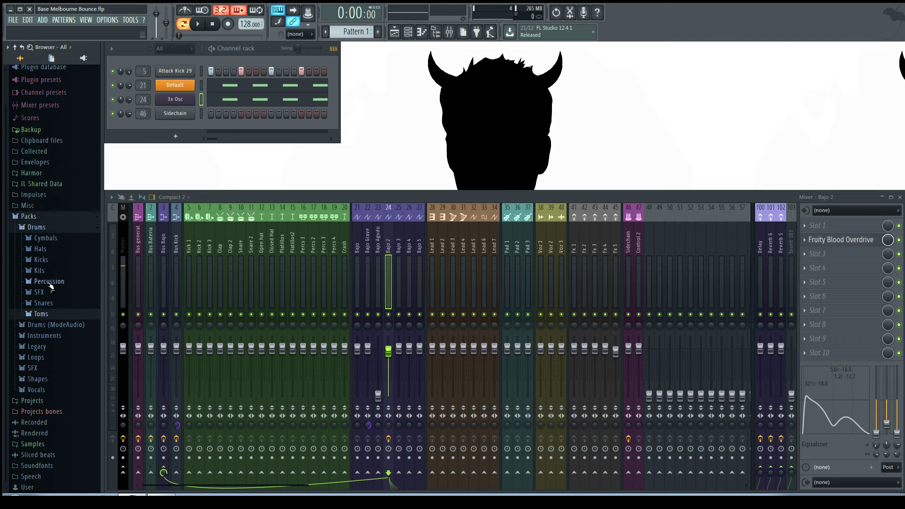
{"action": "left_click", "coordinate": [51, 283]}
{"action": "scroll", "coordinate": [58, 325], "scroll_direction": "down", "scroll_amount": 8}
{"action": "left_click", "coordinate": [66, 124]}
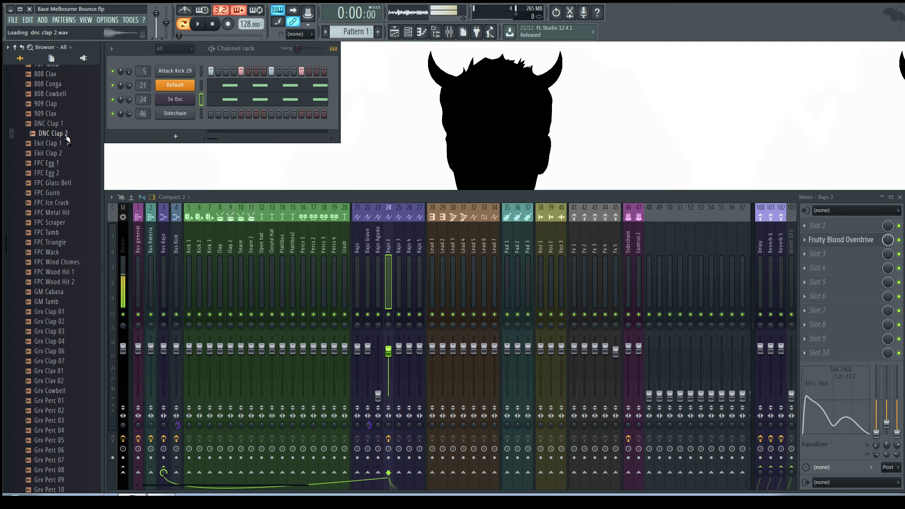
{"action": "left_click_drag", "start_coordinate": [66, 123], "coordinate": [189, 114]}
{"action": "left_click", "coordinate": [189, 114]}
{"action": "left_click", "coordinate": [241, 113]}
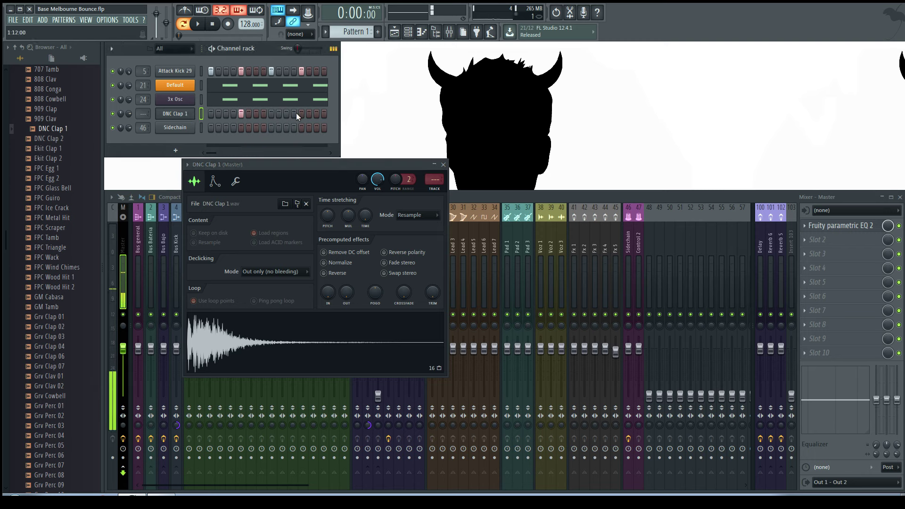
Raise the DNC Clap 1 sample's fade-out and trim, set its root note to C4, and close its window.
{"action": "left_click_drag", "start_coordinate": [347, 298], "coordinate": [347, 283]}
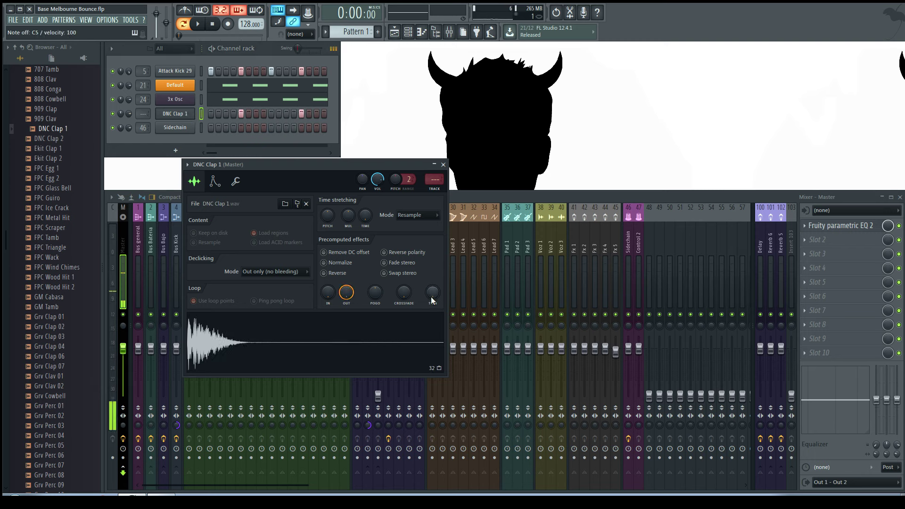
{"action": "left_click_drag", "start_coordinate": [431, 296], "coordinate": [431, 283]}
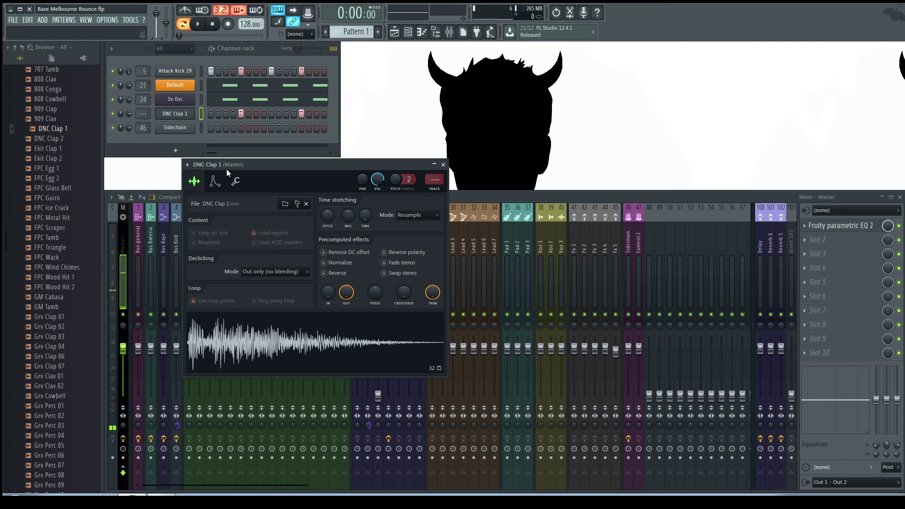
{"action": "left_click", "coordinate": [235, 181]}
{"action": "right_click", "coordinate": [272, 361]}
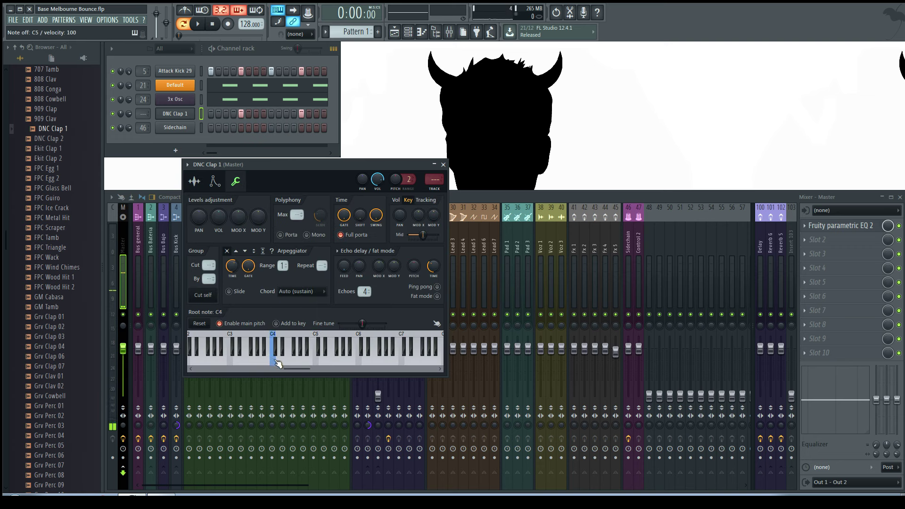
{"action": "left_click", "coordinate": [443, 164]}
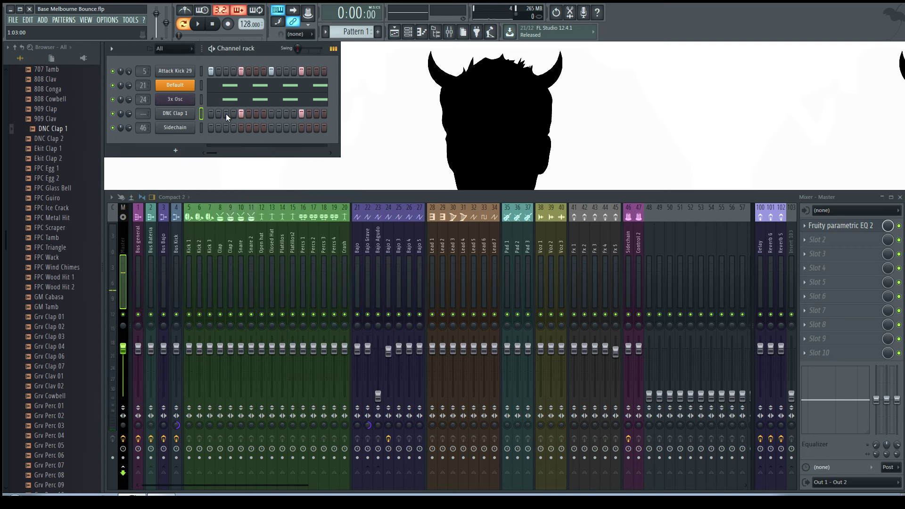
Route DNC Clap 1 to mixer track 8, Clap, while playing the pattern.
{"action": "key", "text": "space"}
{"action": "left_click_drag", "start_coordinate": [148, 123], "coordinate": [148, 113]}
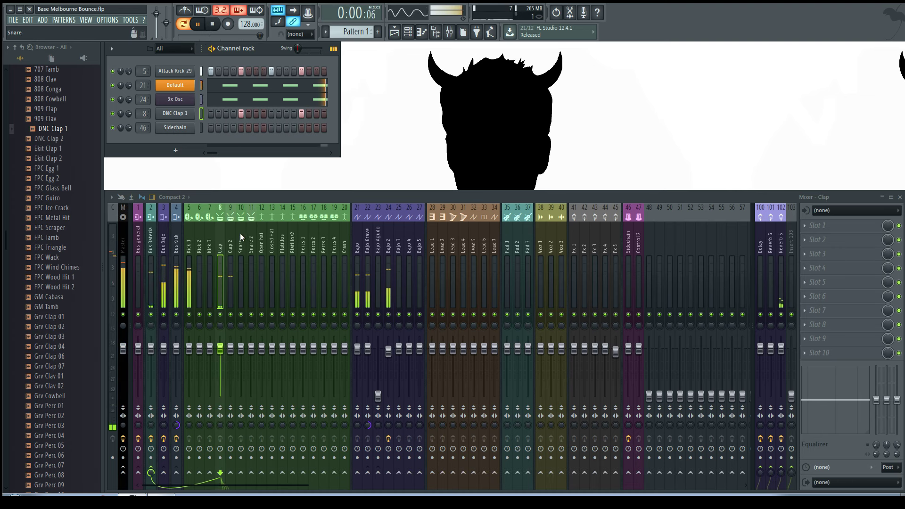
{"action": "key", "text": "space"}
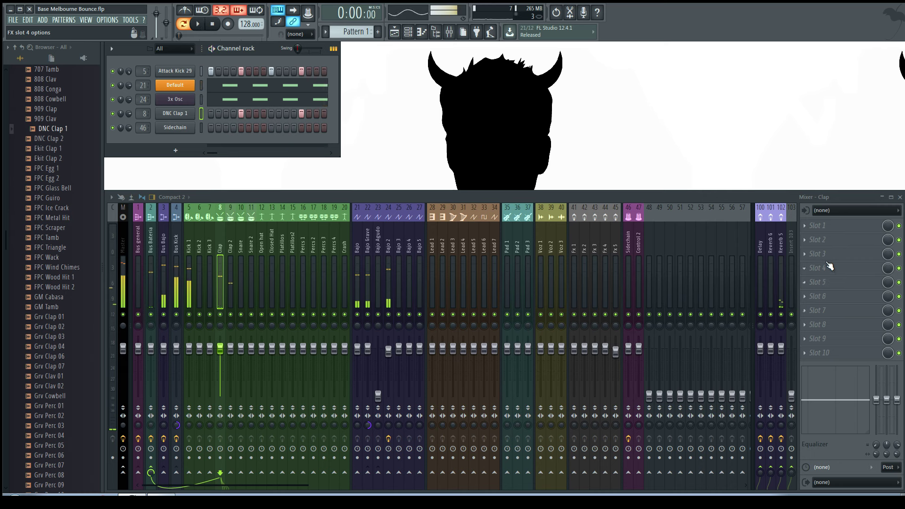
Load Fruity Stereo Enhancer into slot 3 of the Clap mixer track and play the pattern to hear it.
{"action": "left_click", "coordinate": [815, 255]}
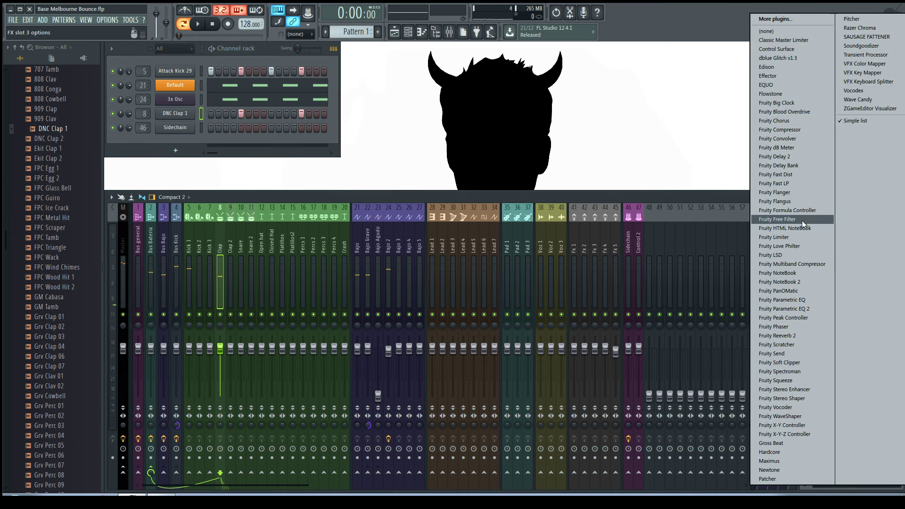
{"action": "left_click", "coordinate": [805, 388]}
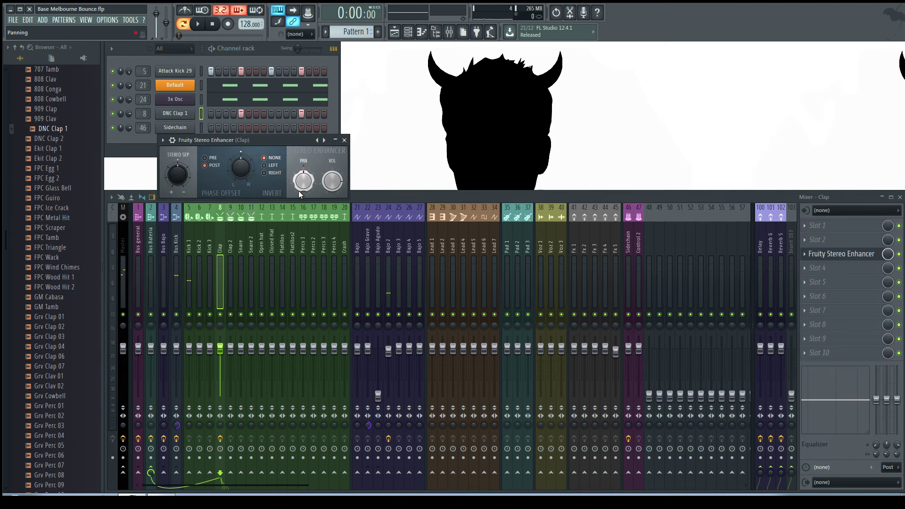
{"action": "key", "text": "space"}
{"action": "left_click", "coordinate": [344, 140]}
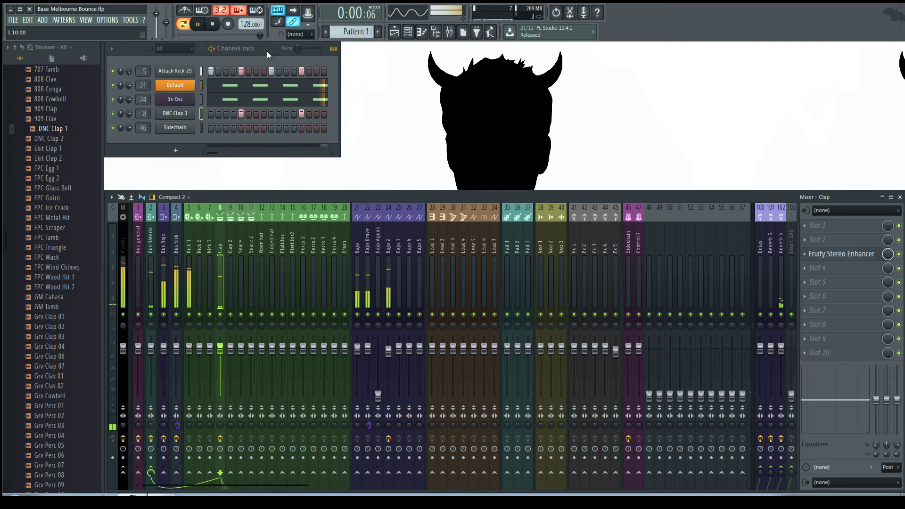
{"action": "key", "text": "space"}
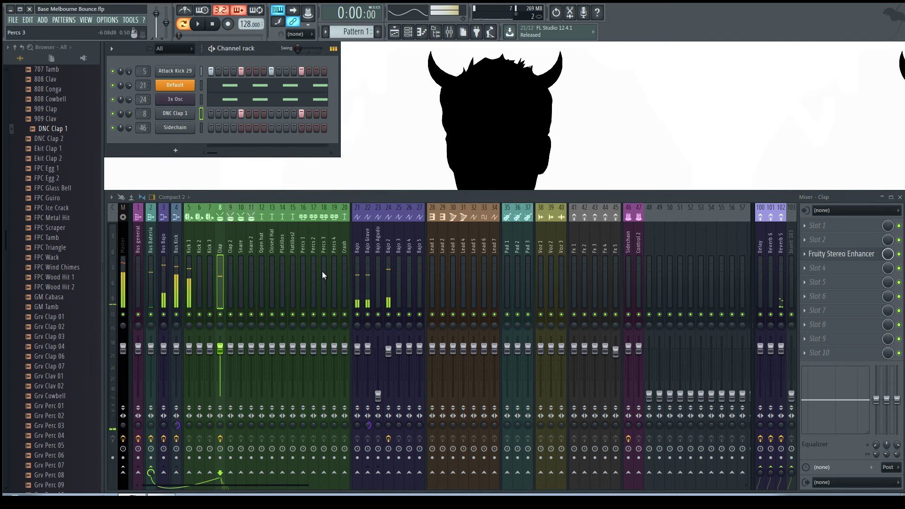
Send the Clap mixer track to the reverb on track 102 and slightly lower the Clap fader during playback.
{"action": "key", "text": "z"}
{"action": "left_click_drag", "start_coordinate": [782, 473], "coordinate": [782, 459]}
{"action": "key", "text": "space"}
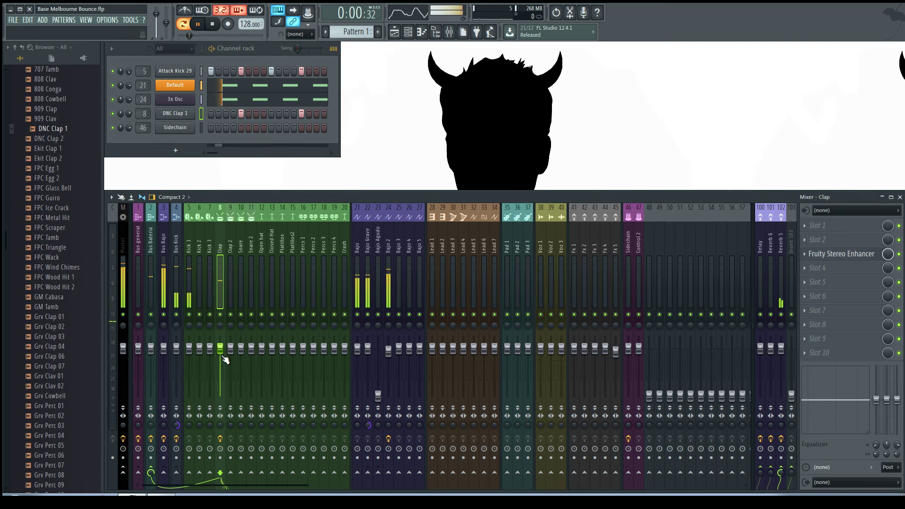
{"action": "key", "text": "space"}
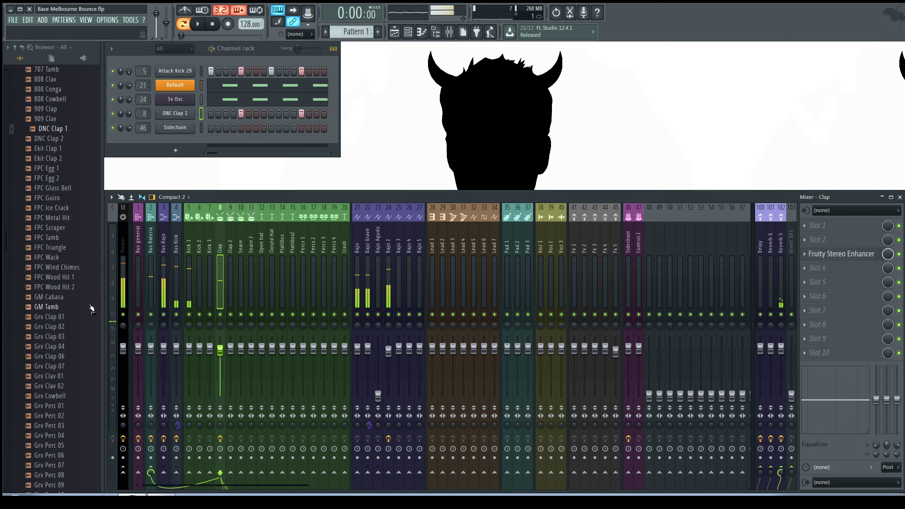
Add Grv Clap 03 as a channel, move it above Sidechain, and fill its sequence every 4 steps.
{"action": "left_click", "coordinate": [66, 329]}
{"action": "left_click", "coordinate": [66, 336]}
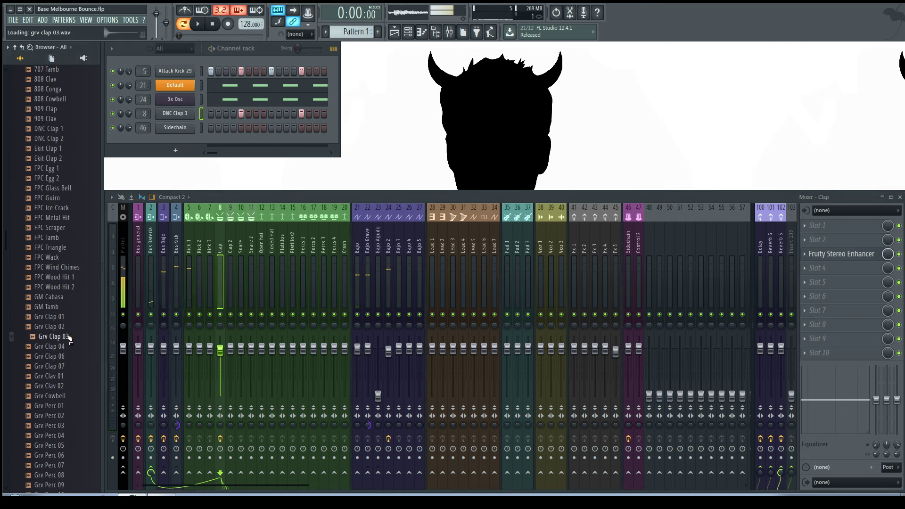
{"action": "left_click_drag", "start_coordinate": [66, 337], "coordinate": [195, 137]}
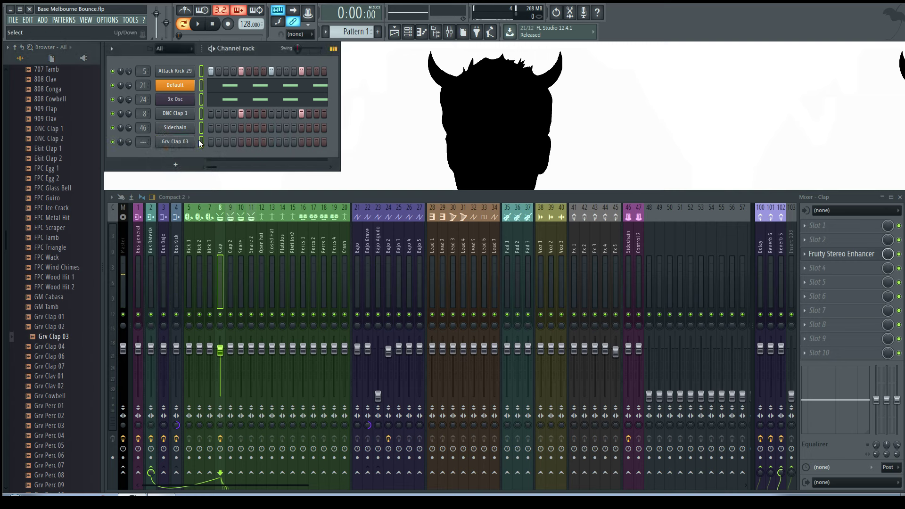
{"action": "key", "text": "alt+Up"}
{"action": "right_click", "coordinate": [185, 128]}
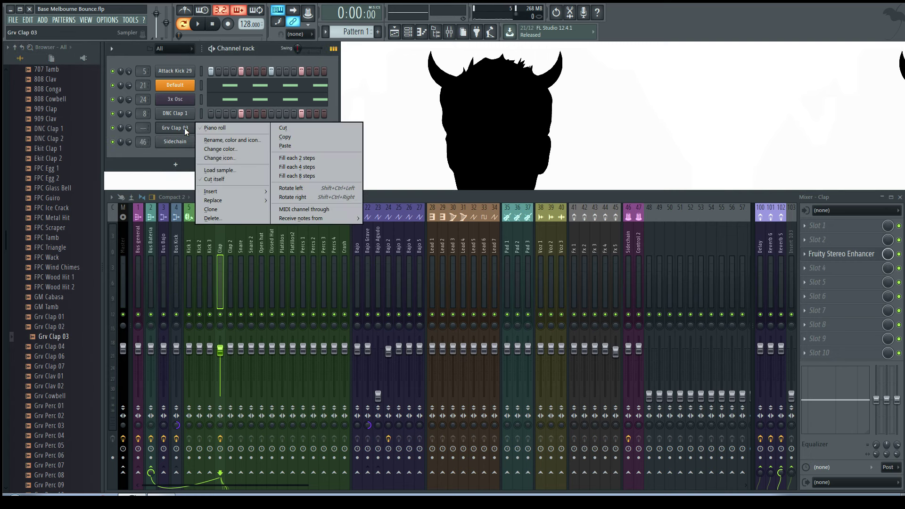
{"action": "left_click", "coordinate": [295, 168]}
Route Grv Clap 03 to mixer track 9 and set its EQ to about -5.4 dB at 298 Hz with a slight 1.9 dB mid boost.
{"action": "key", "text": "space"}
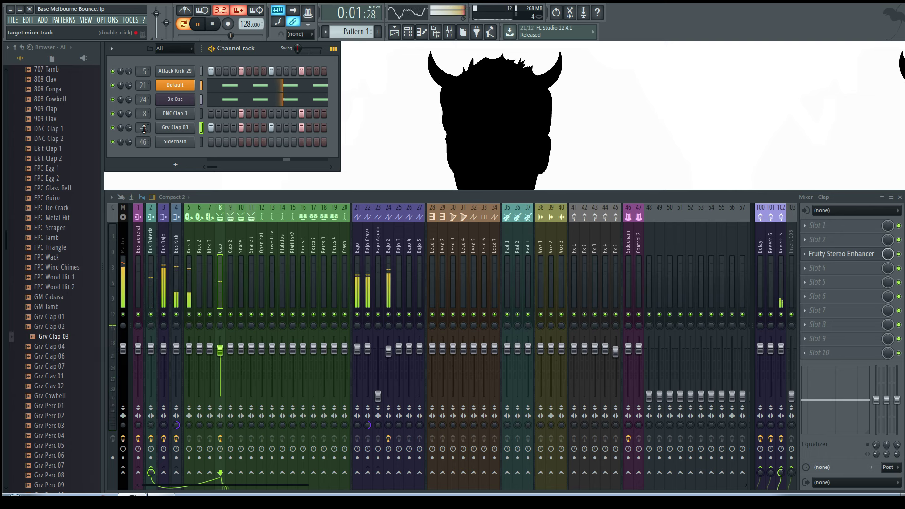
{"action": "left_click_drag", "start_coordinate": [144, 129], "coordinate": [144, 127]}
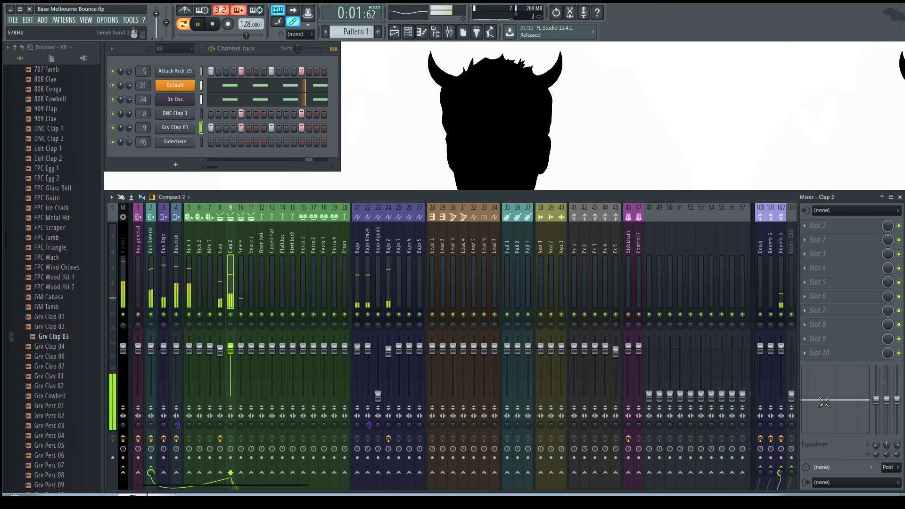
{"action": "left_click_drag", "start_coordinate": [842, 400], "coordinate": [877, 409]}
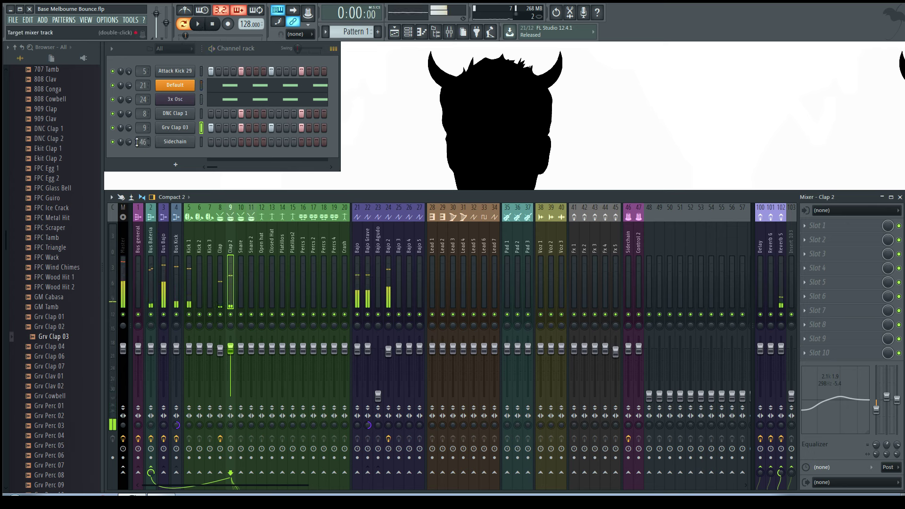
Clear all steps from the Grv Clap 03 channel and play the pattern without it.
{"action": "key", "text": "space"}
{"action": "left_click", "coordinate": [210, 128]}
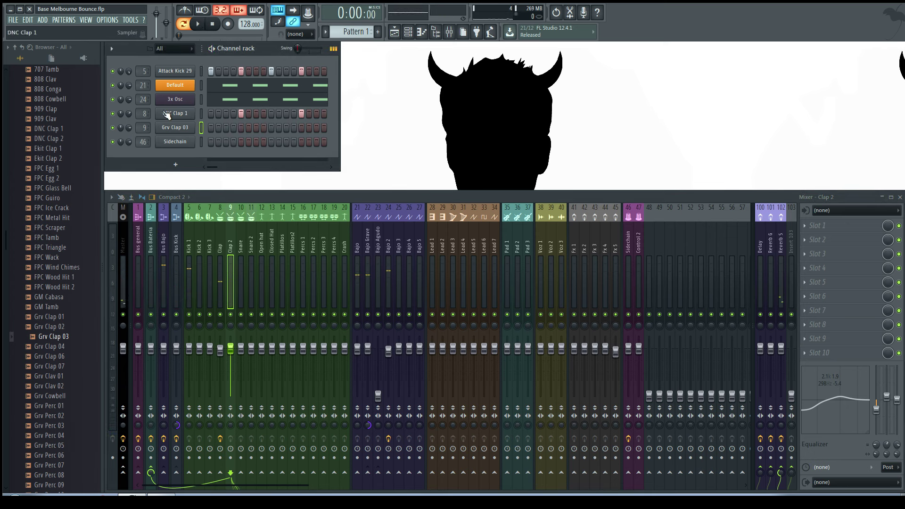
{"action": "key", "text": "space"}
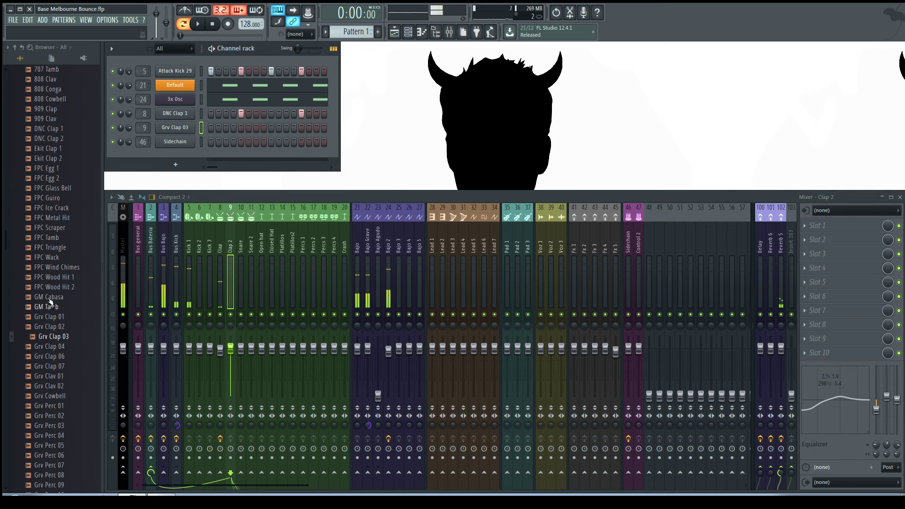
Browse the Percussion folder, preview Grv Perc 10 and 808 Cowbell, and collapse the folder.
{"action": "scroll", "coordinate": [51, 302], "scroll_direction": "down", "scroll_amount": 6}
{"action": "left_click", "coordinate": [69, 316]}
{"action": "scroll", "coordinate": [66, 325], "scroll_direction": "down", "scroll_amount": 4}
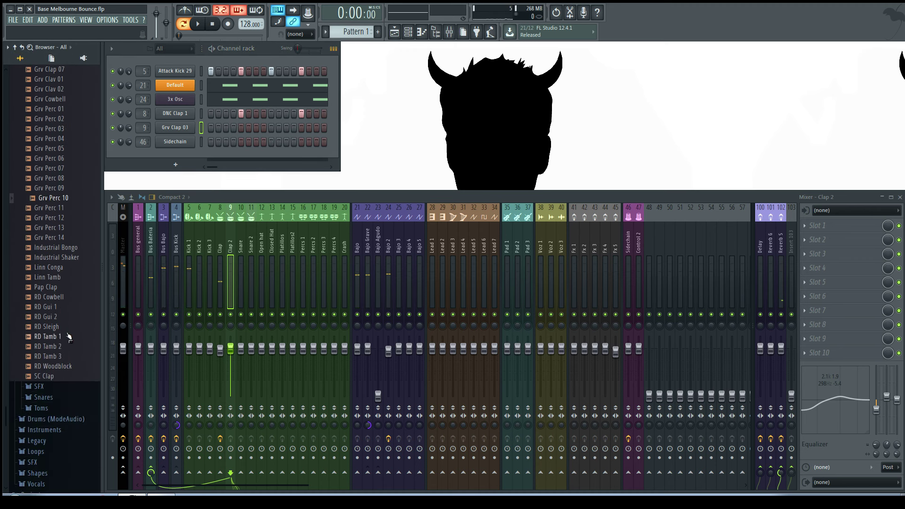
{"action": "scroll", "coordinate": [61, 306], "scroll_direction": "up", "scroll_amount": 15}
{"action": "left_click", "coordinate": [62, 276]}
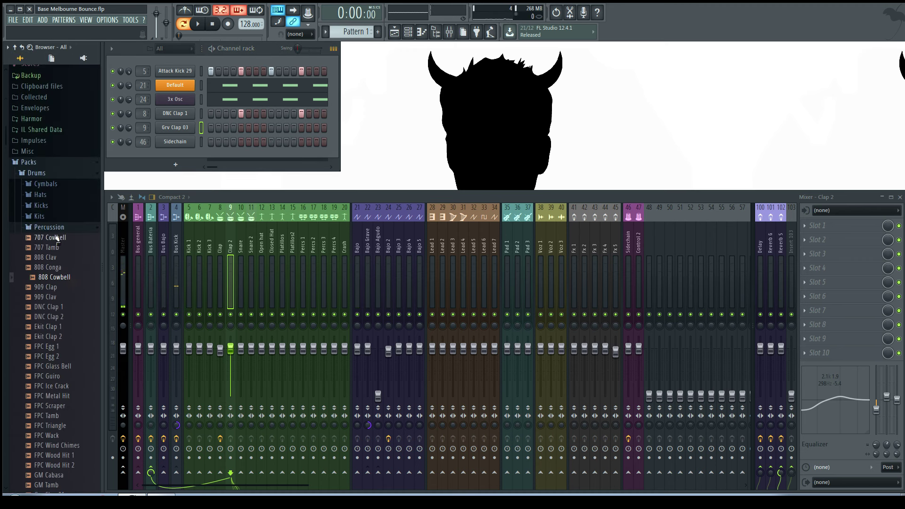
{"action": "left_click", "coordinate": [49, 227]}
Open the Snares folder and preview several snare samples, including 808 Snare.
{"action": "left_click", "coordinate": [47, 309]}
{"action": "scroll", "coordinate": [65, 349], "scroll_direction": "down", "scroll_amount": 2}
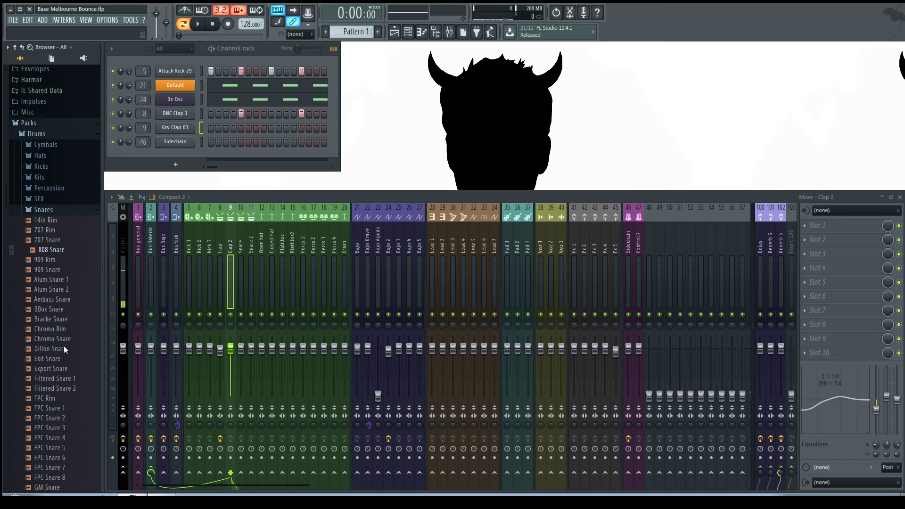
{"action": "scroll", "coordinate": [65, 349], "scroll_direction": "down", "scroll_amount": 3}
{"action": "left_click", "coordinate": [67, 314]}
{"action": "left_click", "coordinate": [68, 353]}
{"action": "scroll", "coordinate": [71, 330], "scroll_direction": "down", "scroll_amount": 5}
Preview and compare the Grv Snareclap samples from 06 through 30.
{"action": "left_click", "coordinate": [73, 225]}
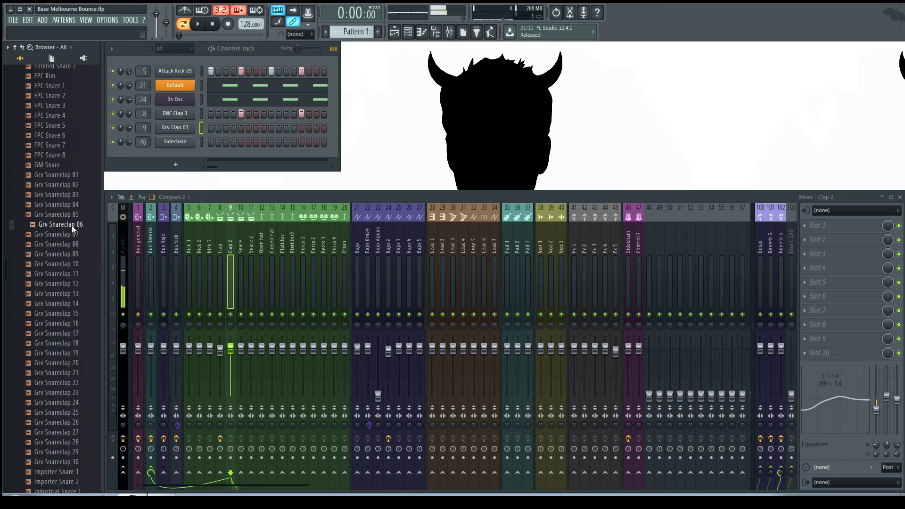
{"action": "left_click", "coordinate": [74, 254]}
{"action": "left_click", "coordinate": [76, 283]}
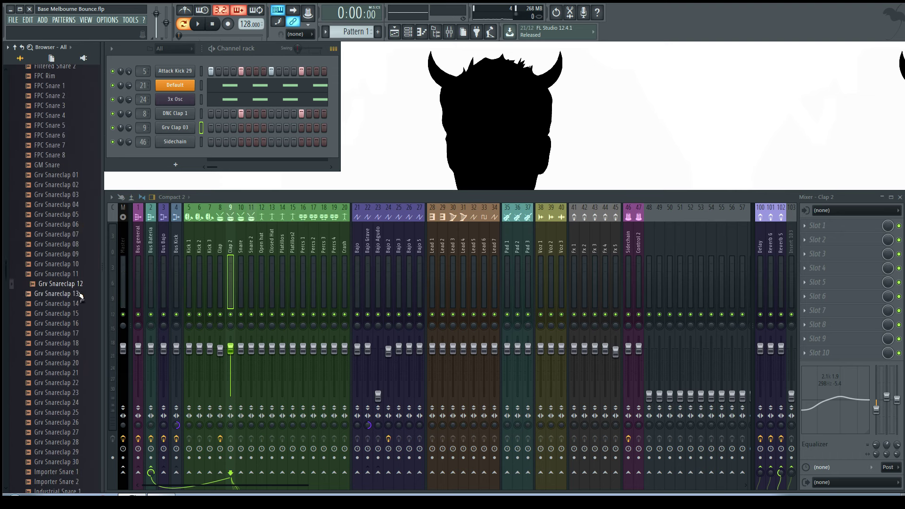
{"action": "left_click", "coordinate": [78, 294]}
{"action": "left_click", "coordinate": [77, 314]}
{"action": "left_click", "coordinate": [77, 334]}
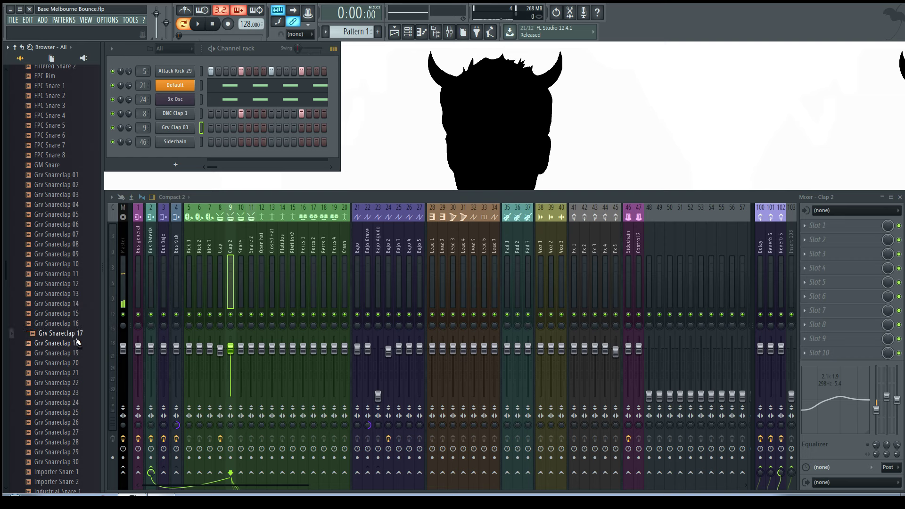
{"action": "left_click", "coordinate": [78, 363]}
{"action": "left_click", "coordinate": [80, 383]}
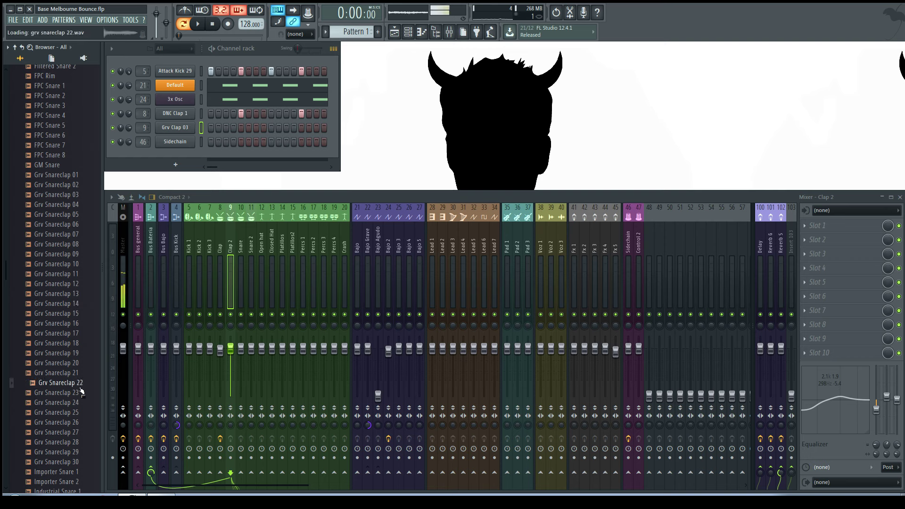
{"action": "left_click", "coordinate": [80, 393]}
{"action": "left_click", "coordinate": [78, 403]}
{"action": "left_click", "coordinate": [74, 383]}
{"action": "left_click", "coordinate": [72, 375]}
{"action": "left_click", "coordinate": [72, 365]}
{"action": "left_click", "coordinate": [72, 359]}
{"action": "left_click", "coordinate": [68, 394]}
{"action": "scroll", "coordinate": [68, 401], "scroll_direction": "down", "scroll_amount": 4}
{"action": "left_click", "coordinate": [70, 313]}
{"action": "left_click", "coordinate": [75, 333]}
{"action": "left_click", "coordinate": [75, 324]}
{"action": "left_click", "coordinate": [79, 343]}
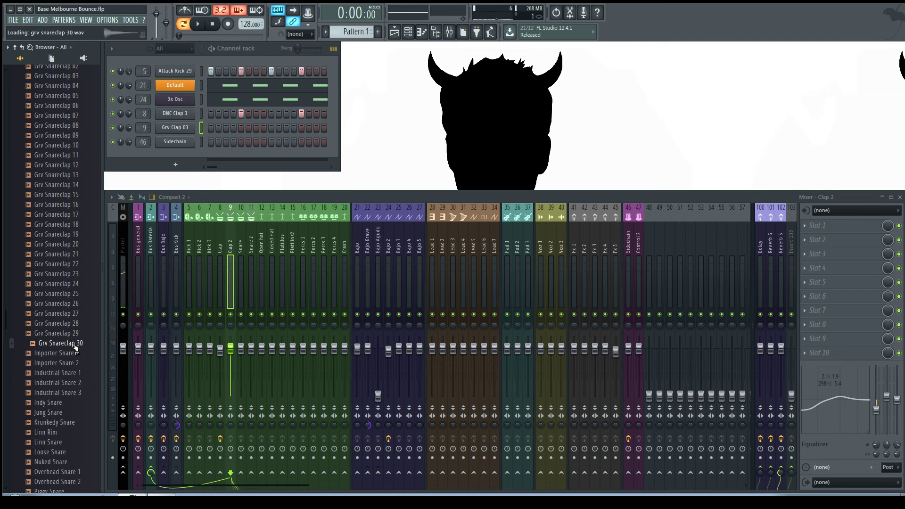
Add Grv Snareclap 30 below DNC Clap 1, route it to mixer track 8, and place hits on steps 5 and 13.
{"action": "left_click_drag", "start_coordinate": [186, 162], "coordinate": [199, 119]}
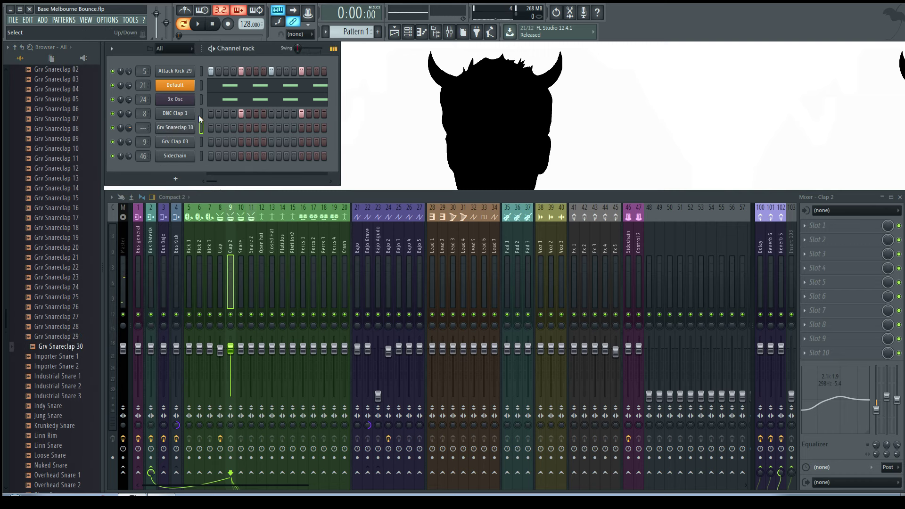
{"action": "left_click_drag", "start_coordinate": [143, 128], "coordinate": [143, 113]}
{"action": "left_click", "coordinate": [241, 128]}
{"action": "left_click", "coordinate": [302, 127]}
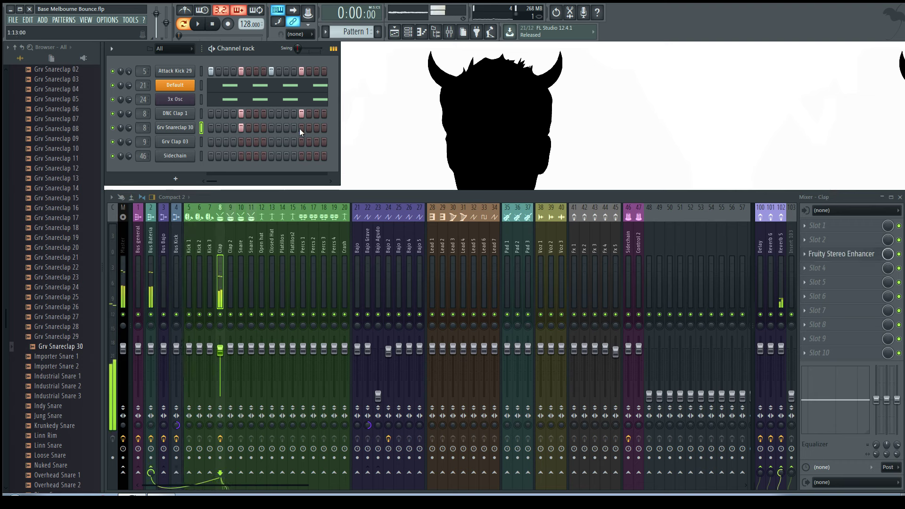
Raise the fade-out of the Grv Snareclap 30 sample to shorten its tail, and play the pattern.
{"action": "left_click", "coordinate": [190, 131]}
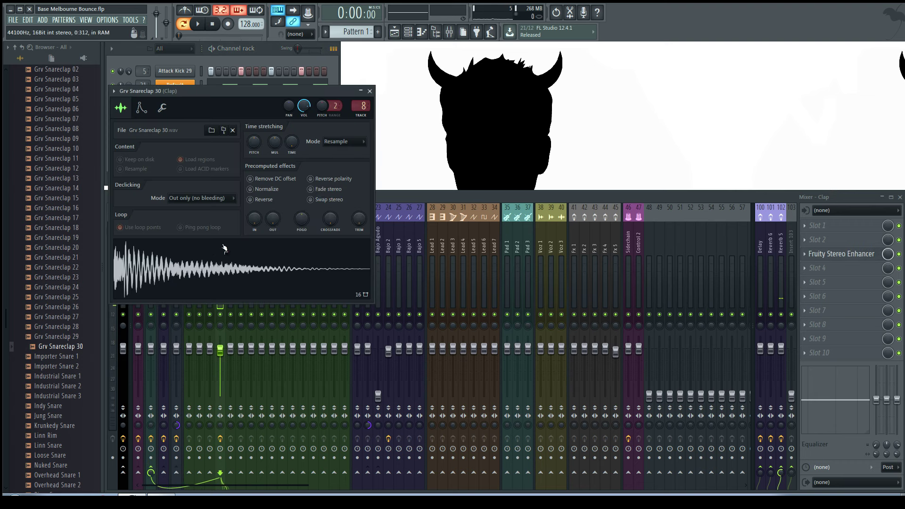
{"action": "mouse_move", "coordinate": [273, 219]}
{"action": "left_mouse_down"}
{"action": "mouse_move", "coordinate": [273, 210]}
{"action": "mouse_move", "coordinate": [275, 221]}
{"action": "left_mouse_up"}
{"action": "key", "text": "space"}
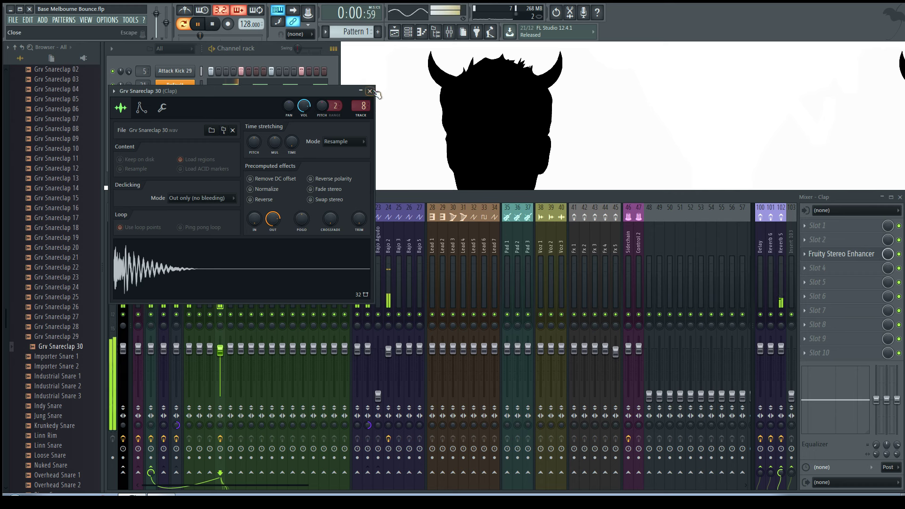
Close the sample settings, route Grv Snareclap 30 to mixer track 10, and stop playback.
{"action": "key", "text": "Escape"}
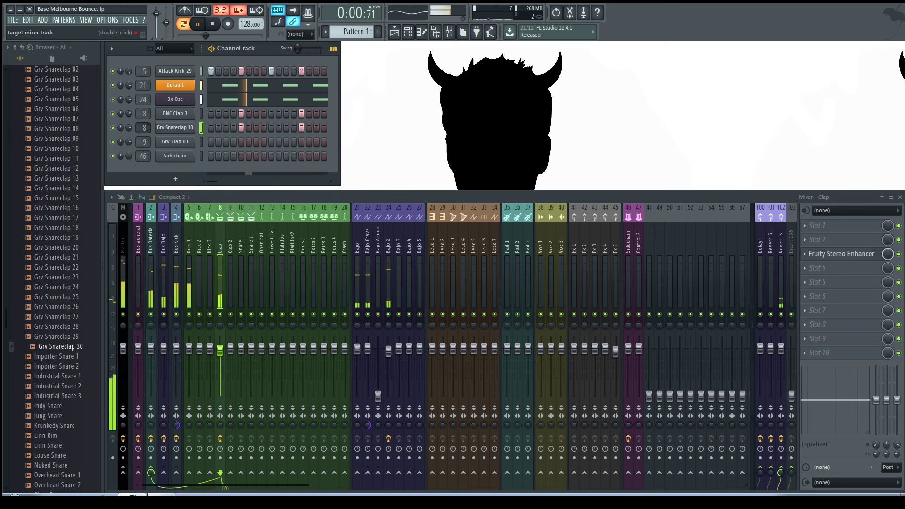
{"action": "scroll", "coordinate": [143, 128], "scroll_direction": "up", "scroll_amount": 2}
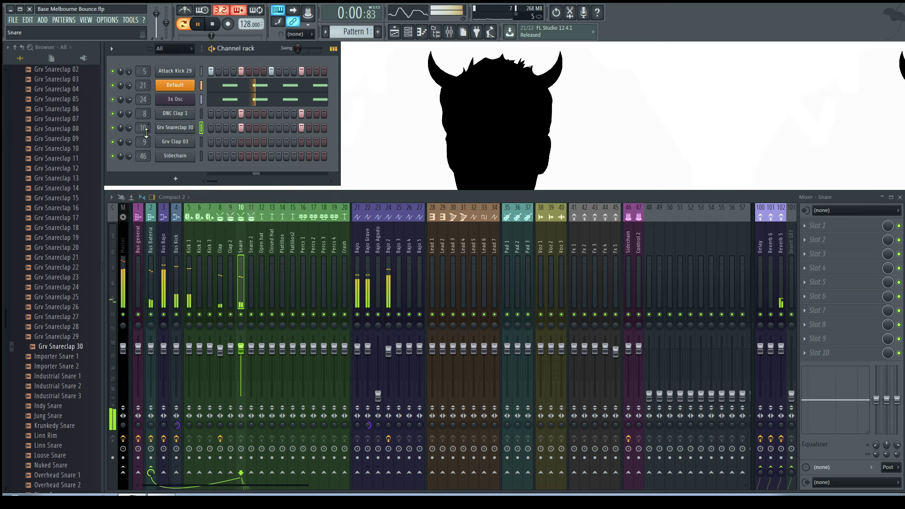
{"action": "key", "text": "space"}
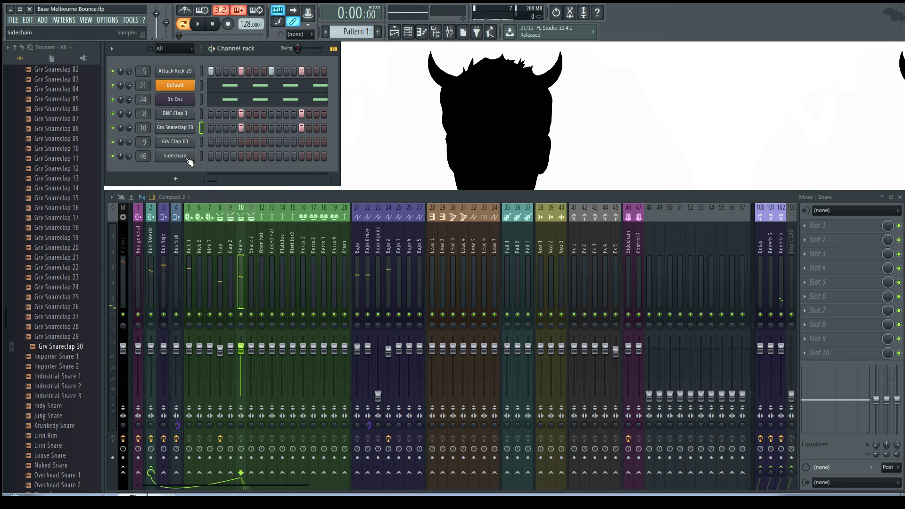
Move the Sidechain channel to the first row of the channel rack, above Attack Kick 29.
{"action": "left_click", "coordinate": [199, 156]}
{"action": "key", "text": "alt+Up"}
{"action": "key", "text": "alt+Up"}
{"action": "key", "text": "alt+Up"}
{"action": "key", "text": "alt+Up"}
{"action": "key", "text": "alt+Up"}
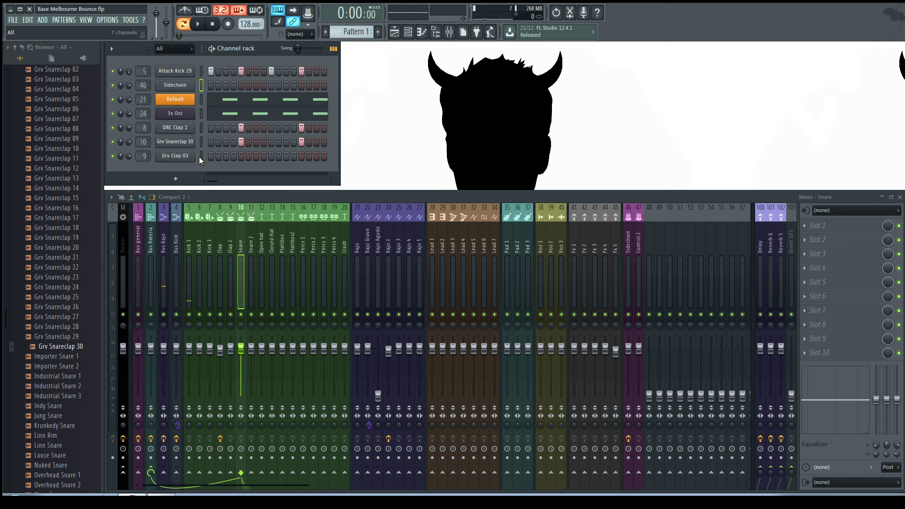
{"action": "key", "text": "alt+Up"}
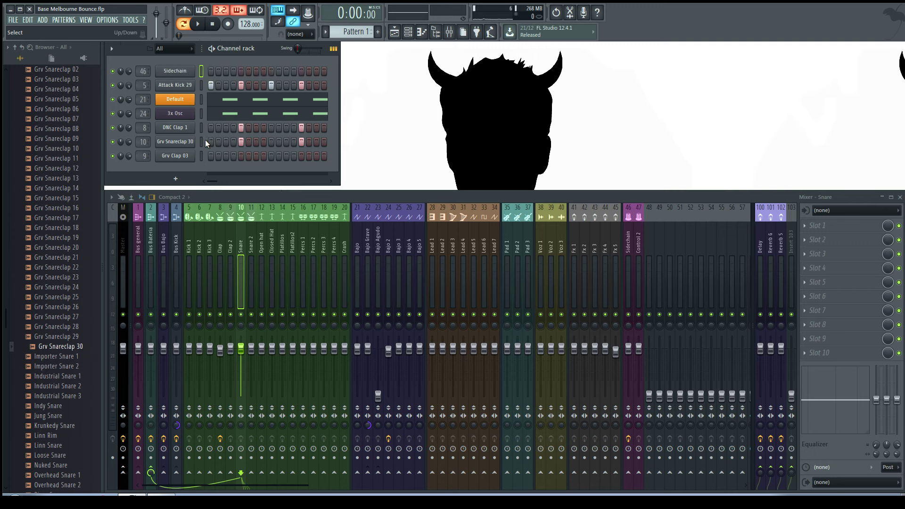
Insert a new 3x Osc channel above DNC Clap 1 and place its window beside the channel rack.
{"action": "right_click", "coordinate": [181, 133]}
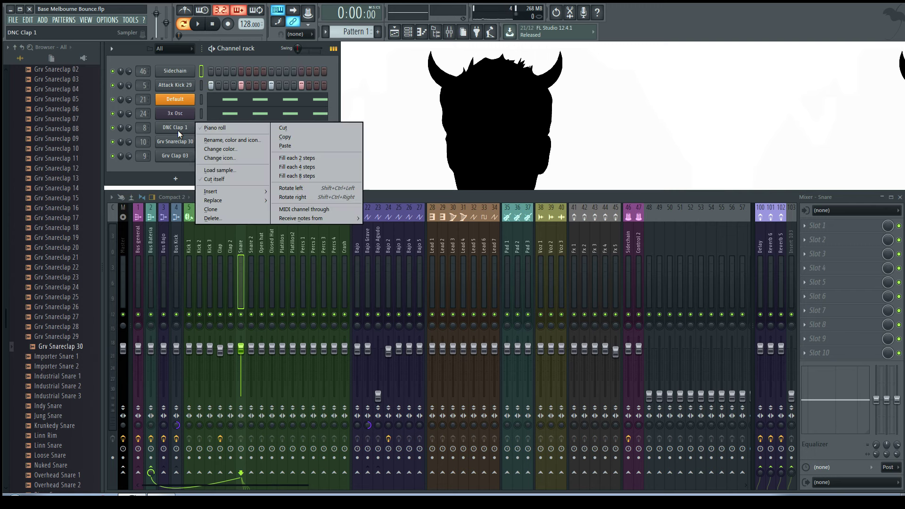
{"action": "mouse_move", "coordinate": [247, 193]}
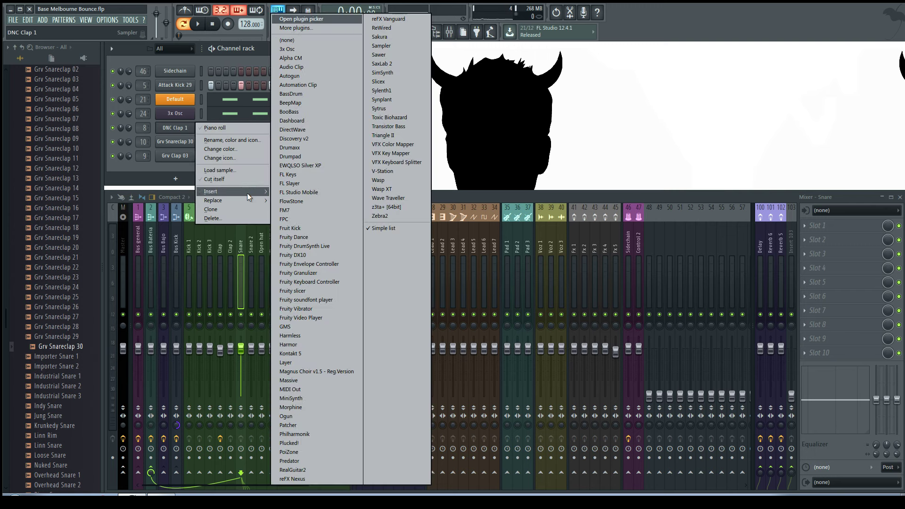
{"action": "left_click", "coordinate": [304, 52]}
{"action": "left_click_drag", "start_coordinate": [222, 103], "coordinate": [454, 49]}
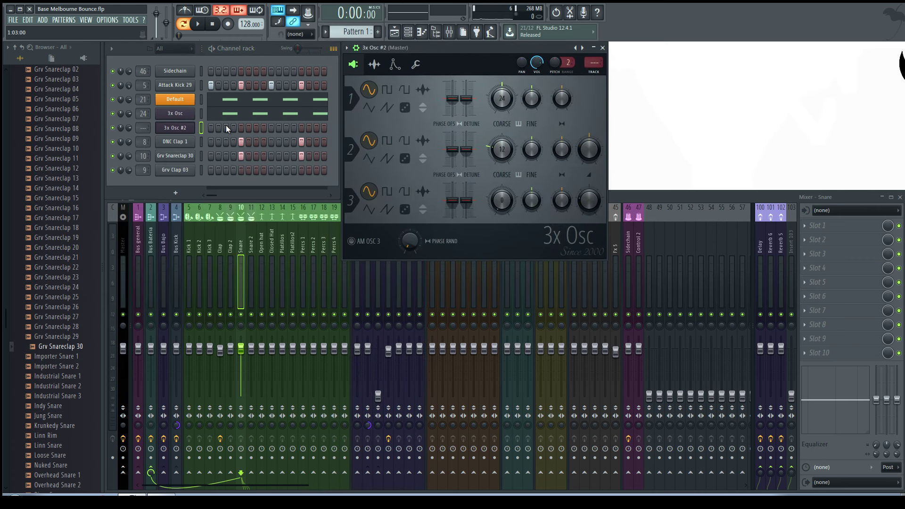
Move the new 3x Osc #2 channel below Grv Clap 03 and route it to mixer track 28.
{"action": "key", "text": "alt+Down"}
{"action": "key", "text": "alt+Down"}
{"action": "key", "text": "alt+Down"}
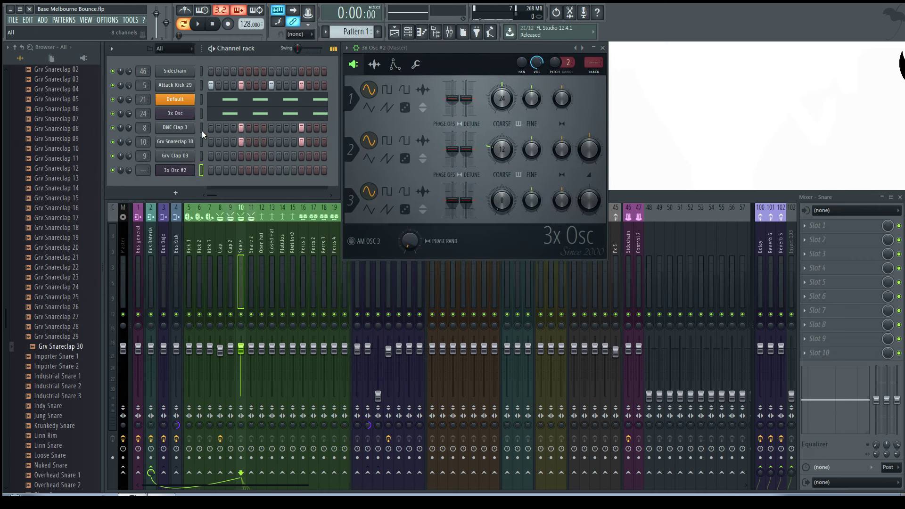
{"action": "left_click_drag", "start_coordinate": [143, 170], "coordinate": [143, 149]}
{"action": "left_click", "coordinate": [619, 192]}
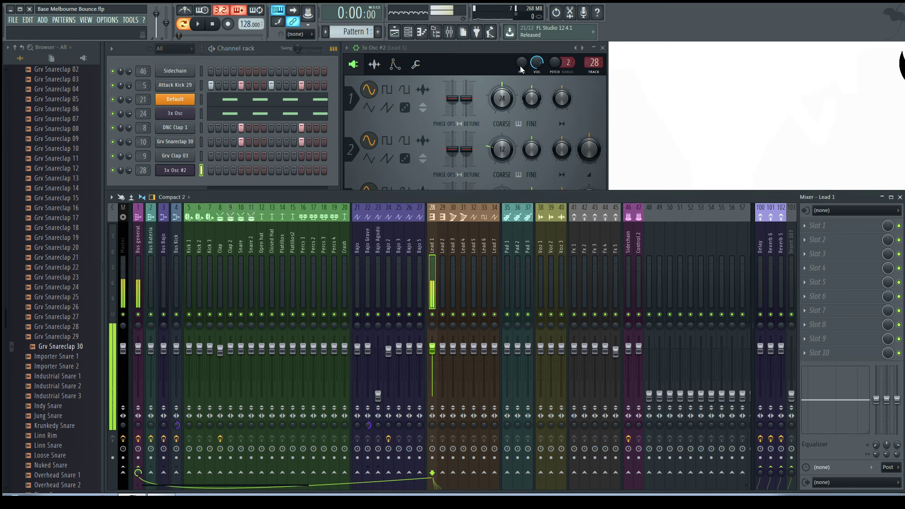
Set oscillator 1 to saw and oscillators 2 and 3 to rounded saw, with coarse pitch at -12 semitones, and audition notes.
{"action": "left_click", "coordinate": [506, 46]}
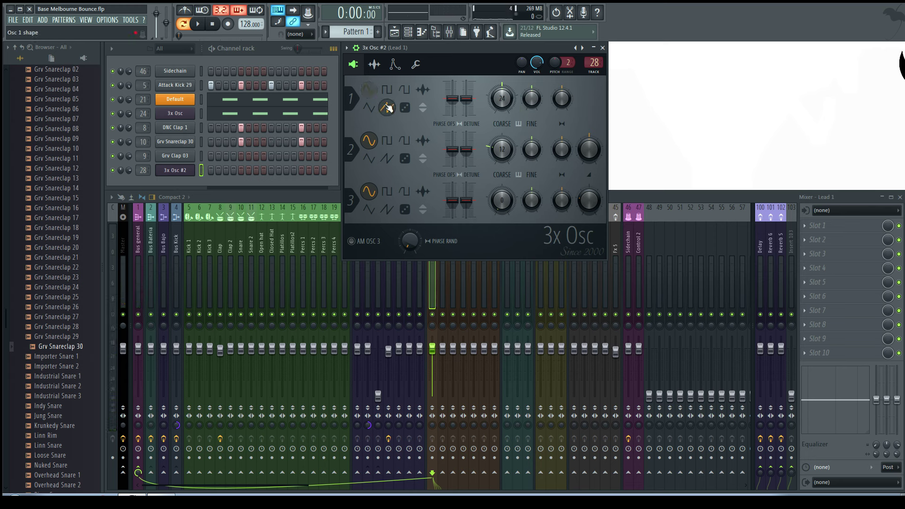
{"action": "left_click", "coordinate": [405, 190]}
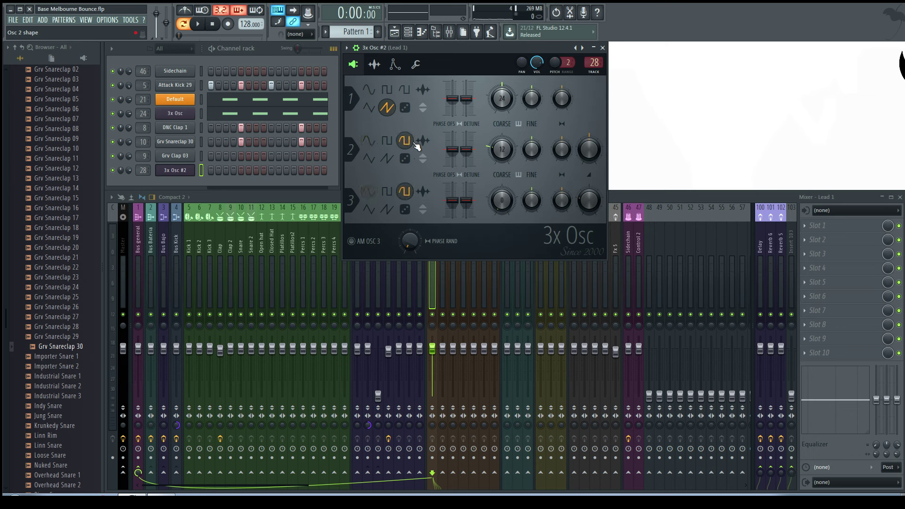
{"action": "key", "text": "x"}
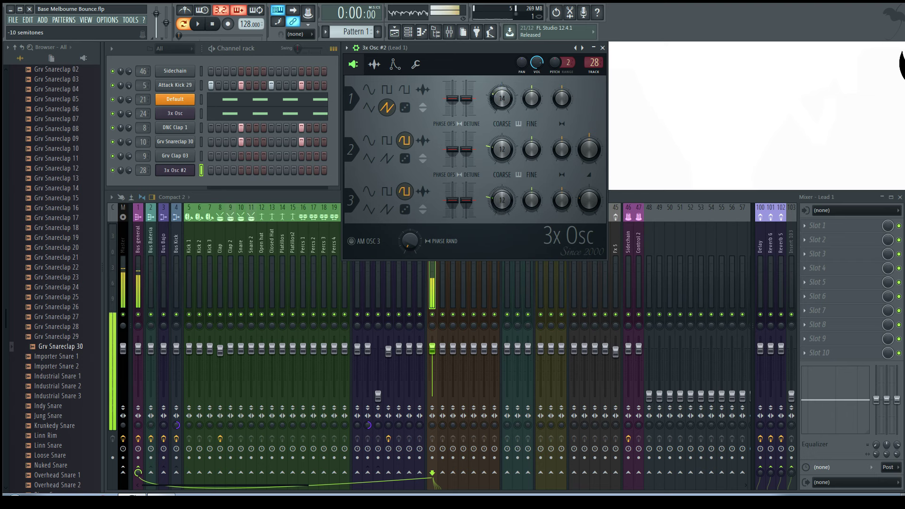
{"action": "key", "text": "x"}
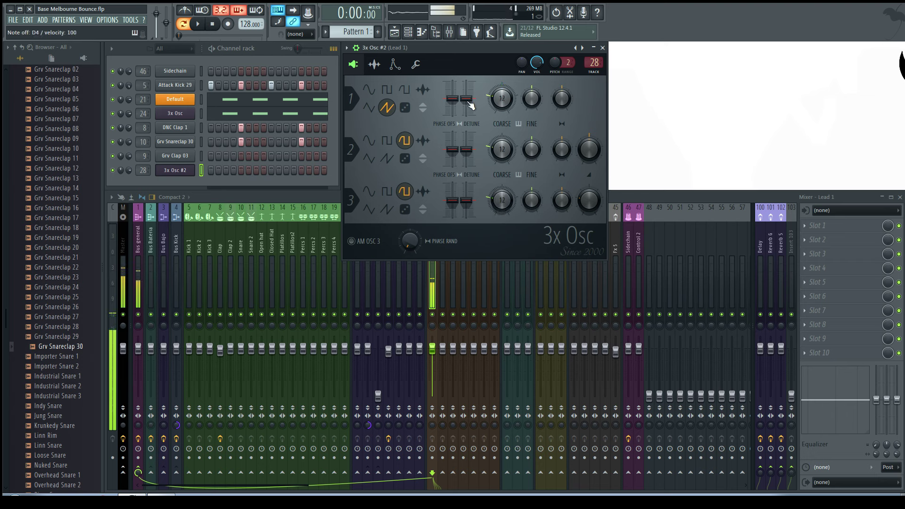
Slightly detune the oscillators in 3x Osc #2 and set the channel's root note to C6.
{"action": "left_click_drag", "start_coordinate": [475, 153], "coordinate": [475, 155]}
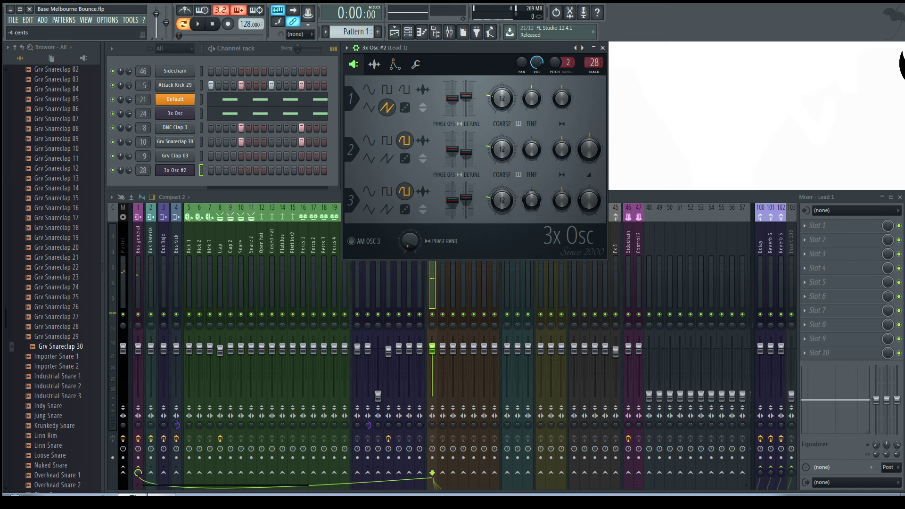
{"action": "left_click_drag", "start_coordinate": [532, 149], "coordinate": [531, 140]}
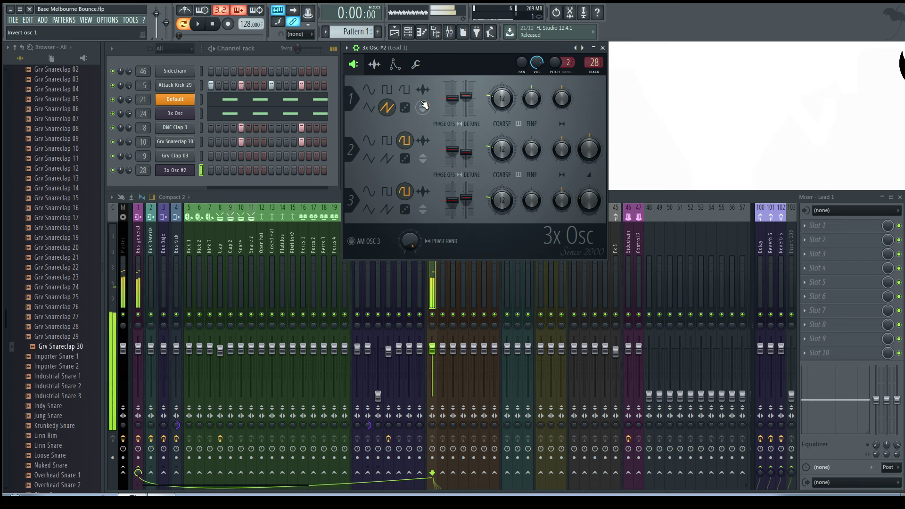
{"action": "left_click", "coordinate": [414, 68]}
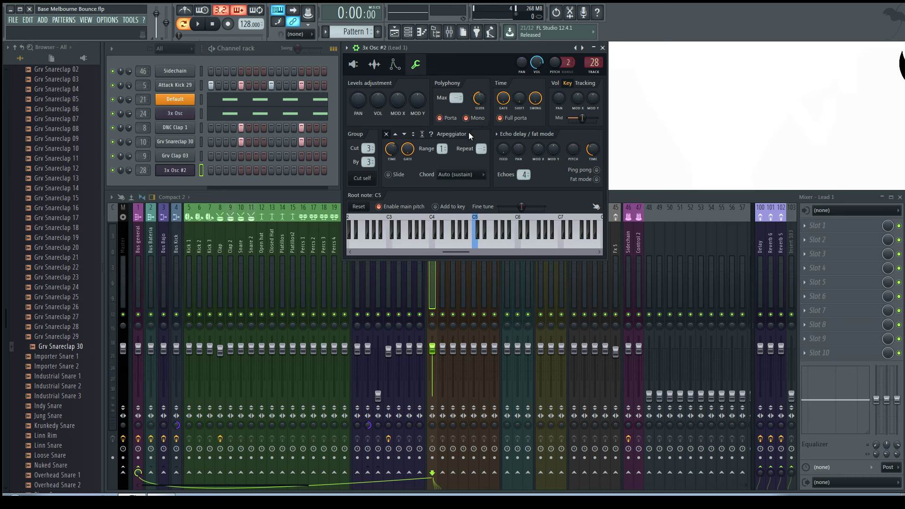
{"action": "left_click", "coordinate": [522, 249]}
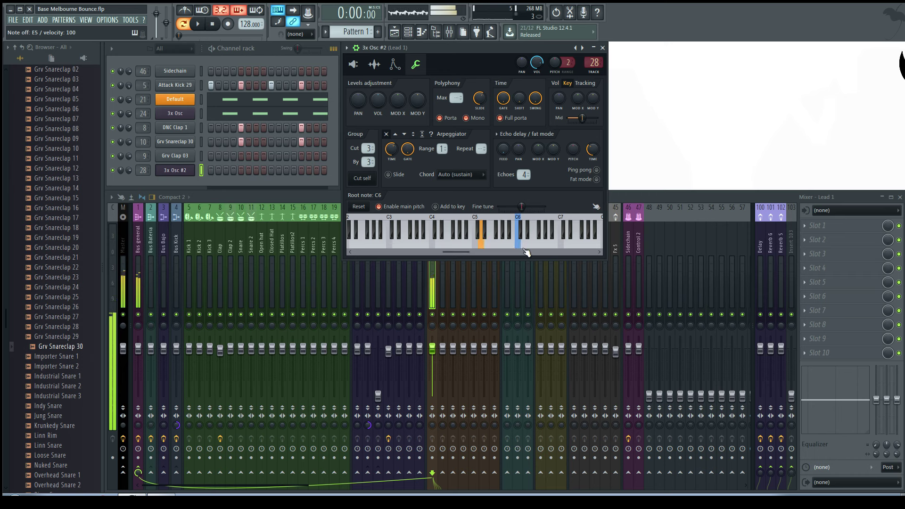
Mute DNC Clap 1 and Grv Snareclap 30 while playing the pattern and trying lead notes, then stop playback.
{"action": "key", "text": "space"}
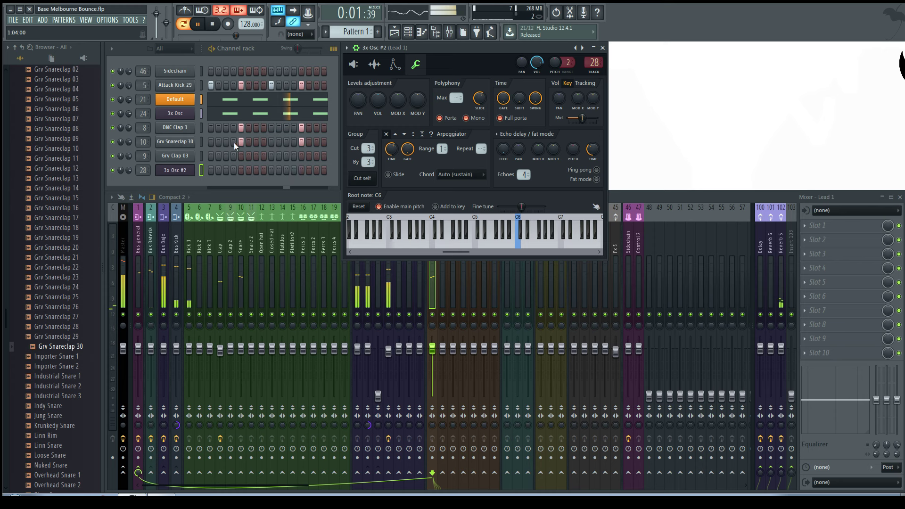
{"action": "left_click", "coordinate": [112, 127]}
{"action": "left_click", "coordinate": [112, 141]}
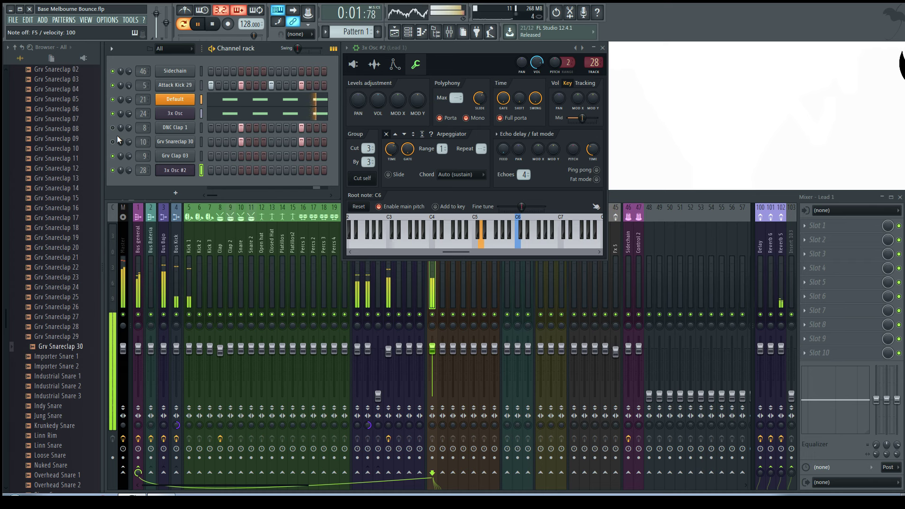
{"action": "key", "text": "space"}
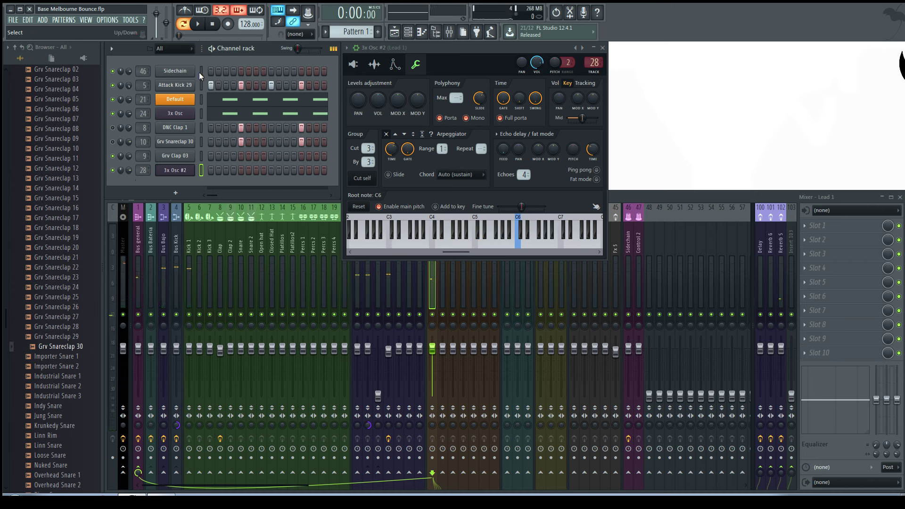
Lay Pattern 1 clips over the Kick track's first eight bars and extend the Sidechain clips through bar 8.
{"action": "key", "text": "F5"}
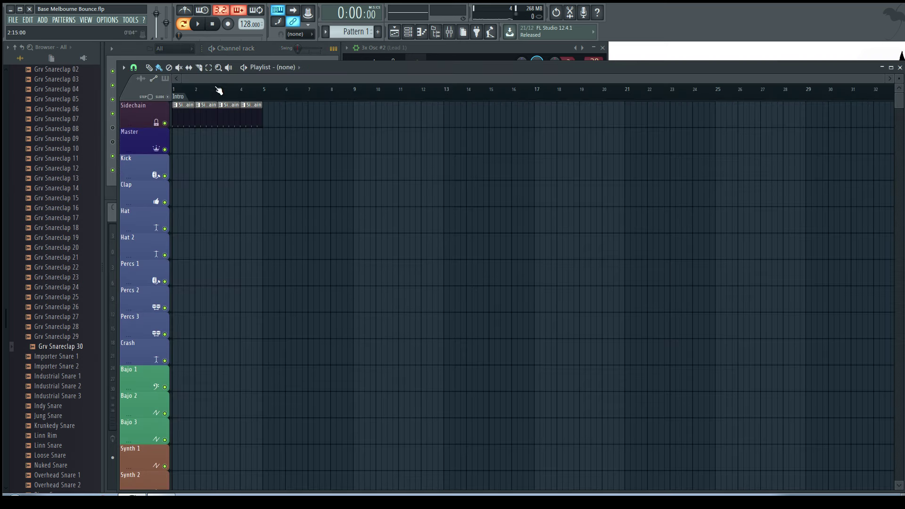
{"action": "mouse_move", "coordinate": [204, 161]}
{"action": "left_mouse_down"}
{"action": "mouse_move", "coordinate": [261, 178]}
{"action": "mouse_move", "coordinate": [184, 172]}
{"action": "left_mouse_up"}
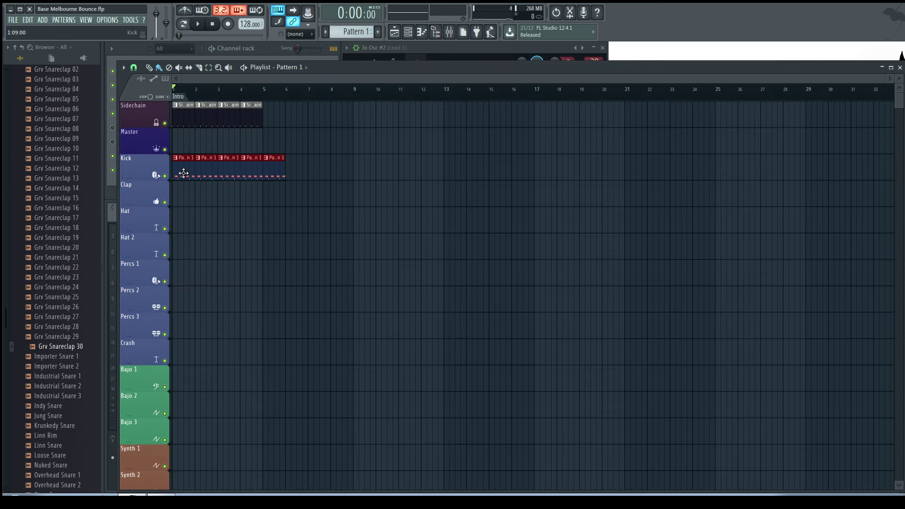
{"action": "scroll", "coordinate": [238, 83], "scroll_direction": "up", "scroll_amount": 3}
{"action": "left_click", "coordinate": [366, 122]}
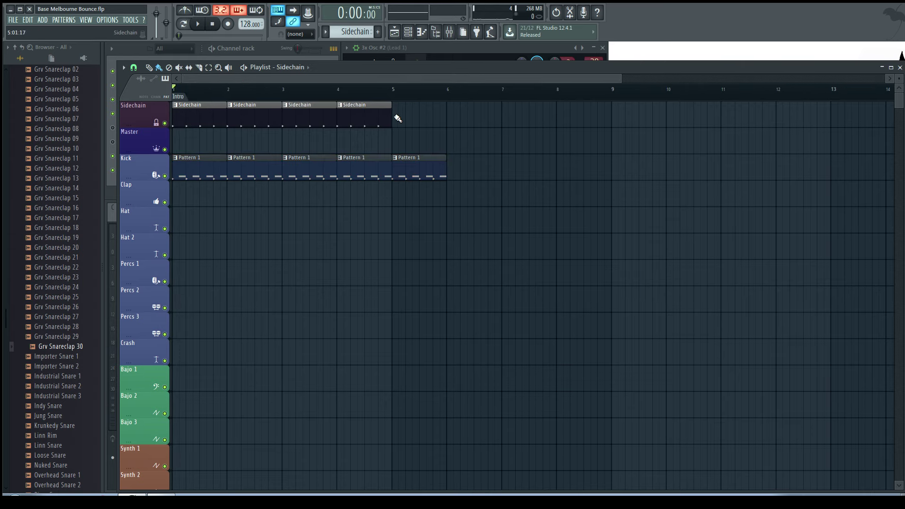
{"action": "mouse_move", "coordinate": [396, 115]}
{"action": "left_mouse_down"}
{"action": "mouse_move", "coordinate": [556, 129]}
{"action": "mouse_move", "coordinate": [608, 117]}
{"action": "left_mouse_up"}
{"action": "left_click", "coordinate": [422, 170]}
{"action": "left_click_drag", "start_coordinate": [459, 166], "coordinate": [608, 171]}
Transfer the DNC Clap 1 and Grv Snareclap 30 hits to Pattern 2 and lay it across the Clap track's first eight bars.
{"action": "left_click", "coordinate": [272, 49]}
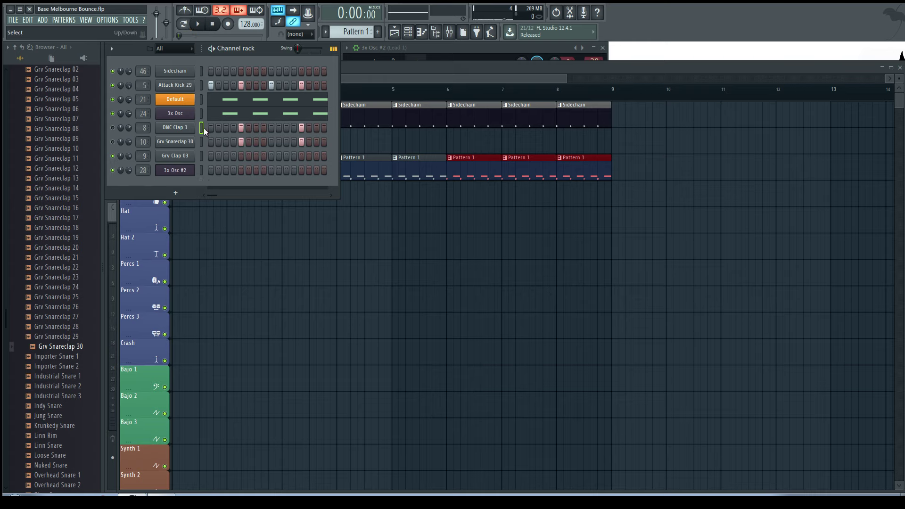
{"action": "key", "text": "F4"}
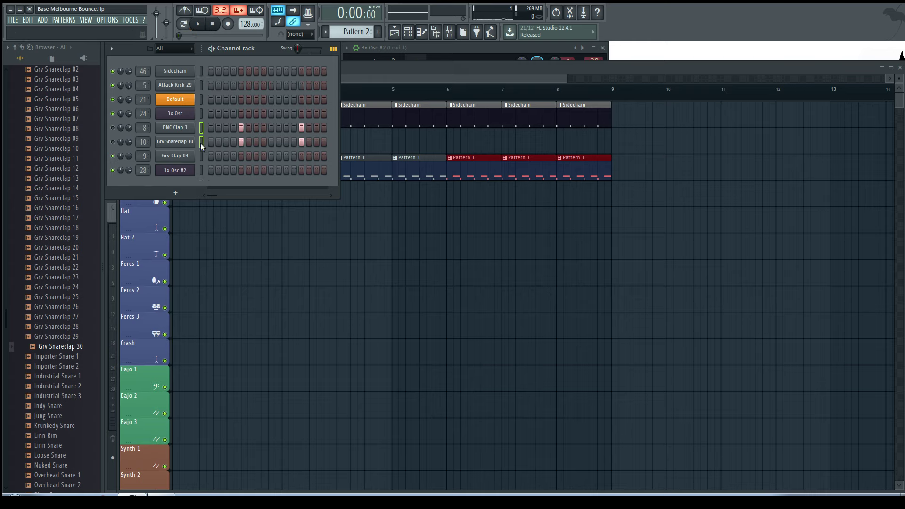
{"action": "key", "text": "F5"}
{"action": "mouse_move", "coordinate": [189, 221]}
{"action": "left_mouse_down"}
{"action": "mouse_move", "coordinate": [524, 234]}
{"action": "mouse_move", "coordinate": [493, 225]}
{"action": "left_mouse_up"}
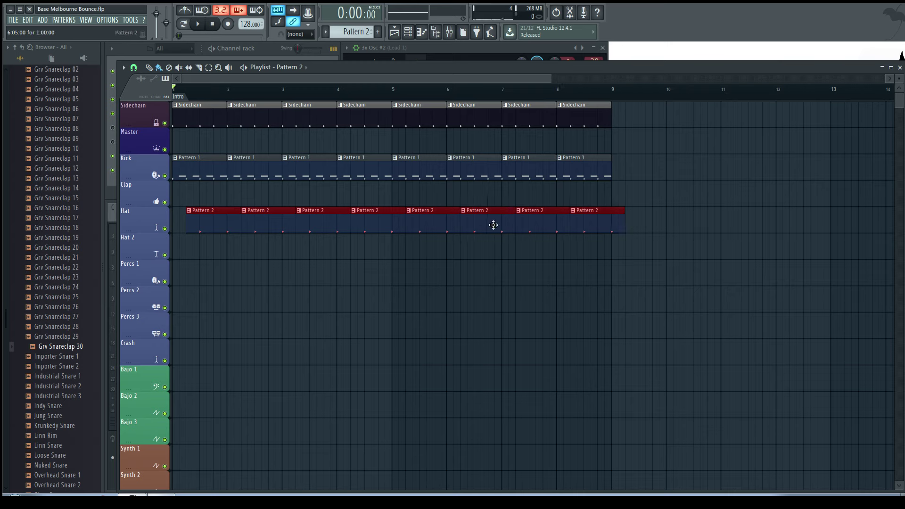
{"action": "left_click_drag", "start_coordinate": [426, 224], "coordinate": [388, 192]}
{"action": "key", "text": "space"}
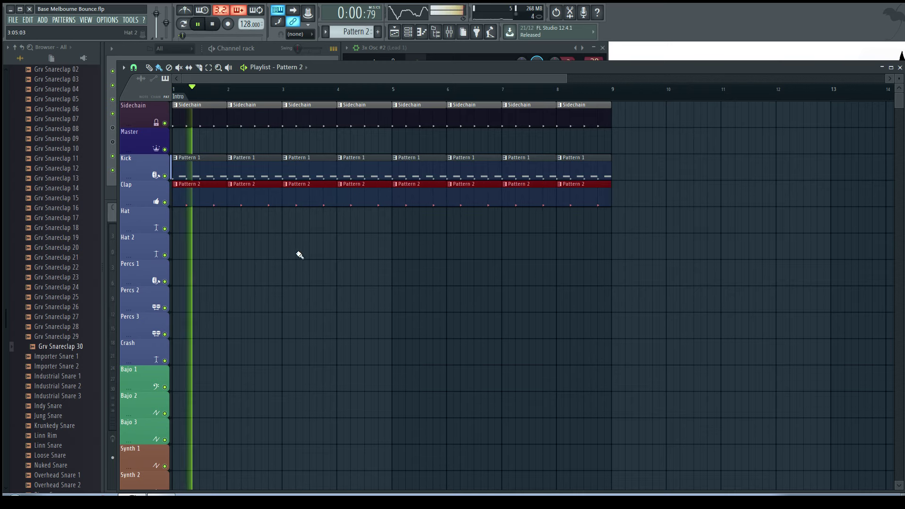
{"action": "key", "text": "F6"}
{"action": "key", "text": "space"}
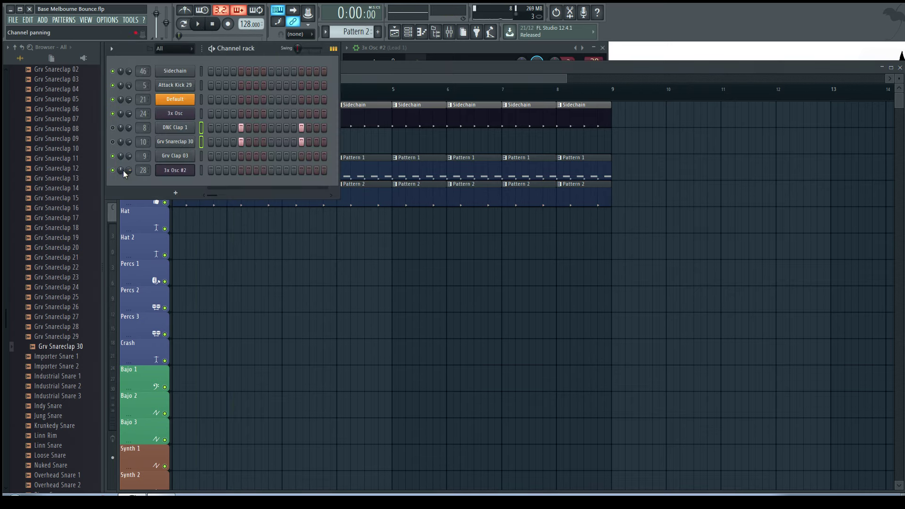
Link the 3x Osc #2 channel volume to Peak ctrl - Peak with the inverted mapping formula 1-Input.
{"action": "right_click", "coordinate": [127, 171]}
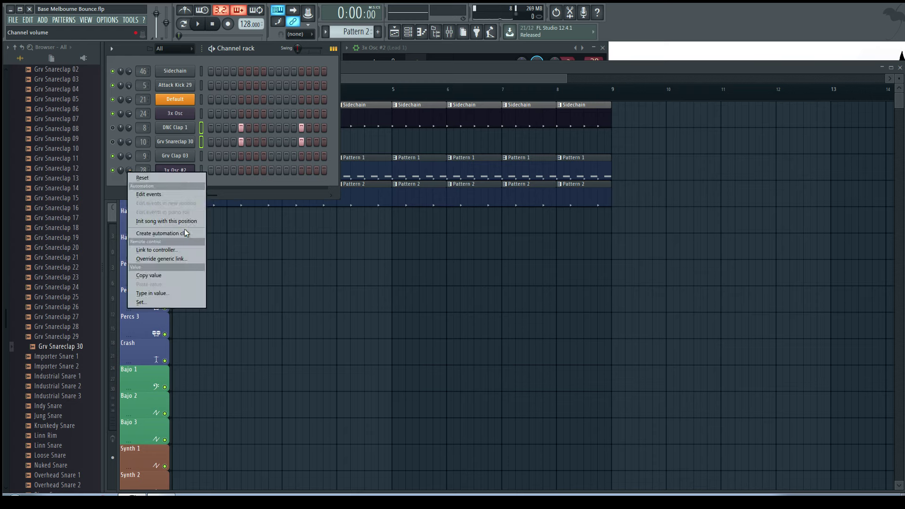
{"action": "left_click", "coordinate": [161, 250]}
{"action": "left_click", "coordinate": [453, 229]}
{"action": "left_click", "coordinate": [425, 264]}
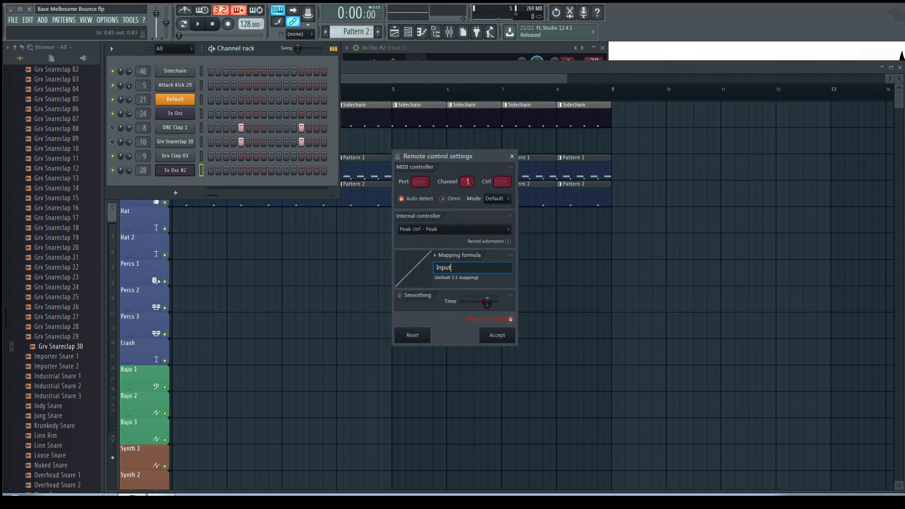
{"action": "left_click", "coordinate": [434, 255]}
{"action": "left_click", "coordinate": [454, 282]}
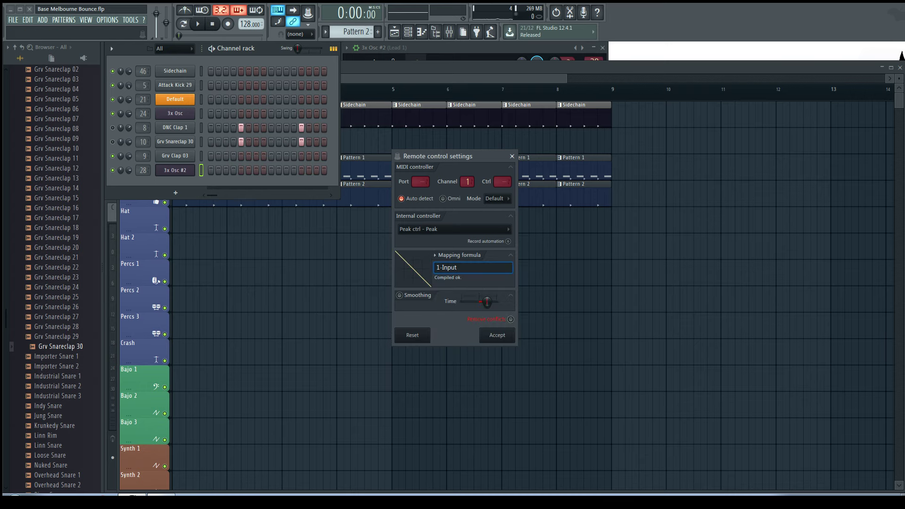
{"action": "left_click", "coordinate": [497, 335]}
Unmute DNC Clap 1 and Grv Snareclap 30, delete the first four Pattern 2 clips from the Clap track, and play the song.
{"action": "key", "text": "x"}
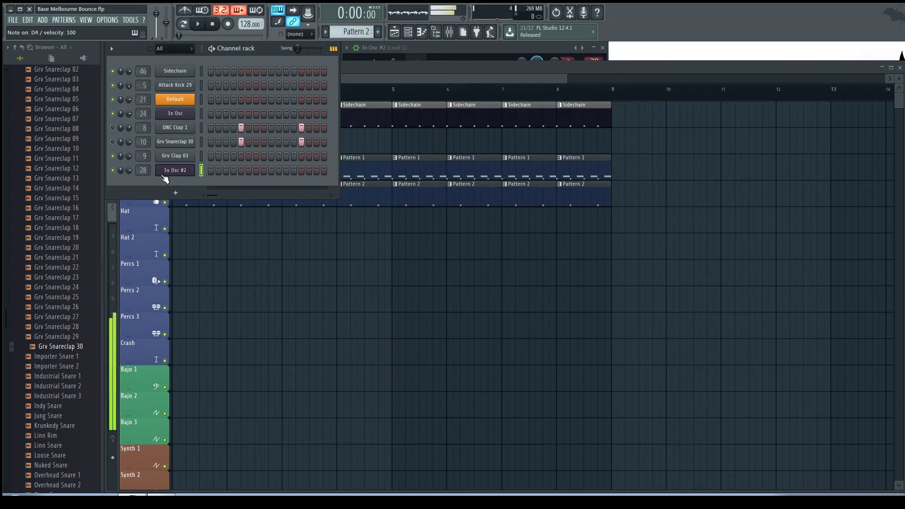
{"action": "left_click", "coordinate": [113, 141]}
{"action": "right_click", "coordinate": [272, 226]}
{"action": "right_click", "coordinate": [198, 195]}
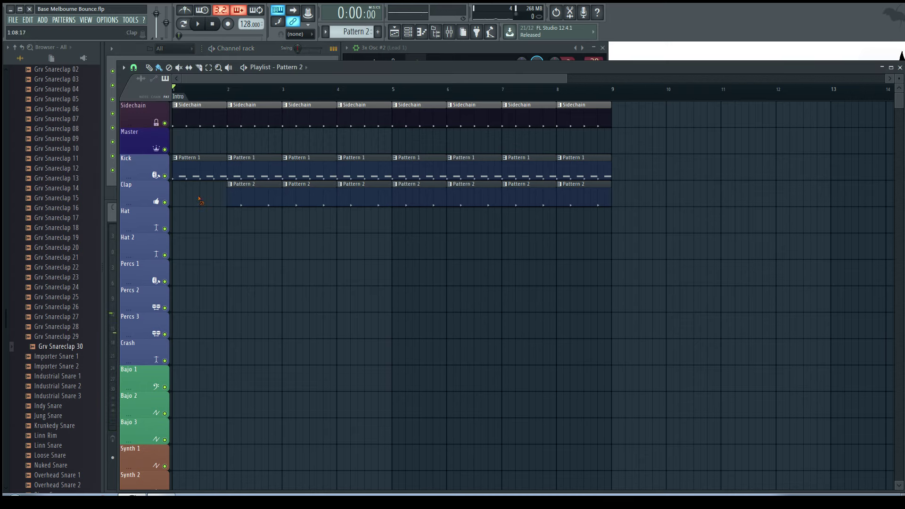
{"action": "right_click", "coordinate": [254, 196]}
{"action": "right_click", "coordinate": [309, 196]}
{"action": "right_click", "coordinate": [365, 197]}
{"action": "key", "text": "space"}
{"action": "left_click", "coordinate": [273, 52]}
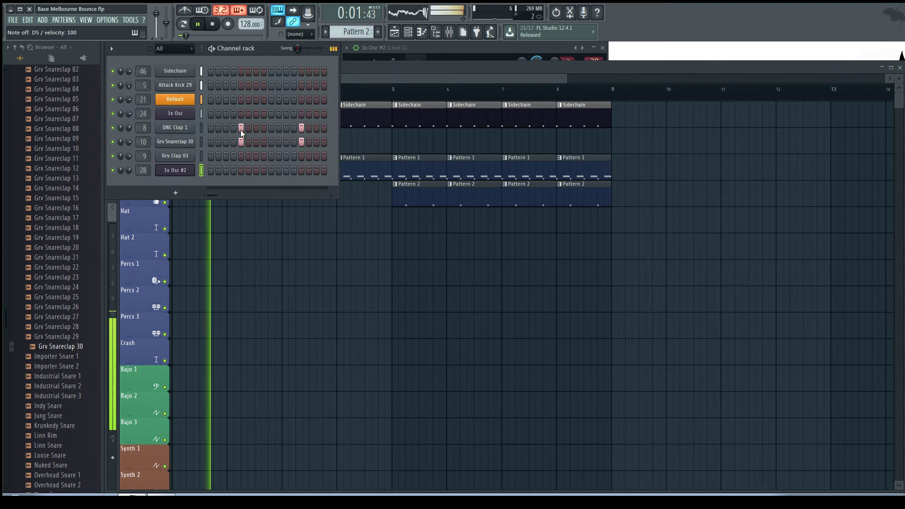
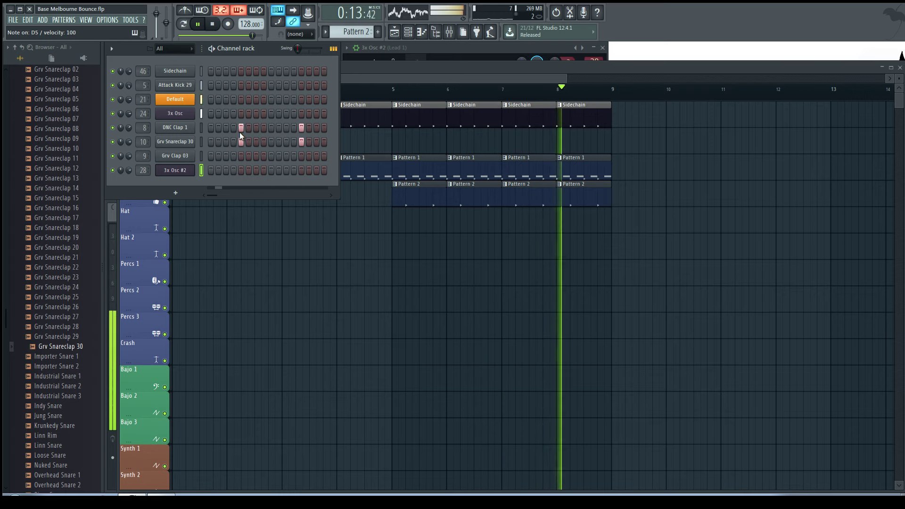
Stop playback and rename the 3x Osc #2 channel to Lead.
{"action": "key", "text": "space"}
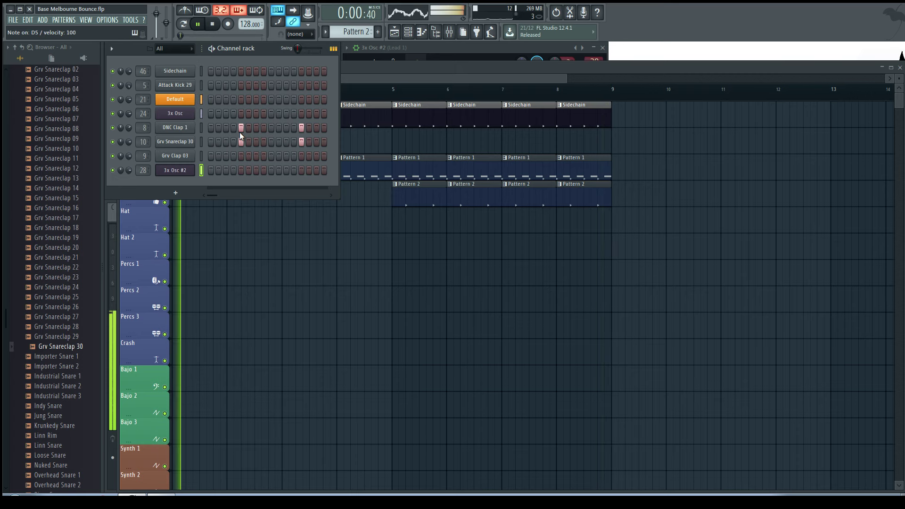
{"action": "left_click", "coordinate": [175, 170], "text": "shift"}
{"action": "type", "text": "LEad"}
{"action": "key", "text": "Return"}
{"action": "left_click", "coordinate": [176, 171], "text": "shift"}
{"action": "type", "text": "LEad"}
{"action": "key", "text": "Return"}
{"action": "left_click", "coordinate": [175, 172], "text": "shift"}
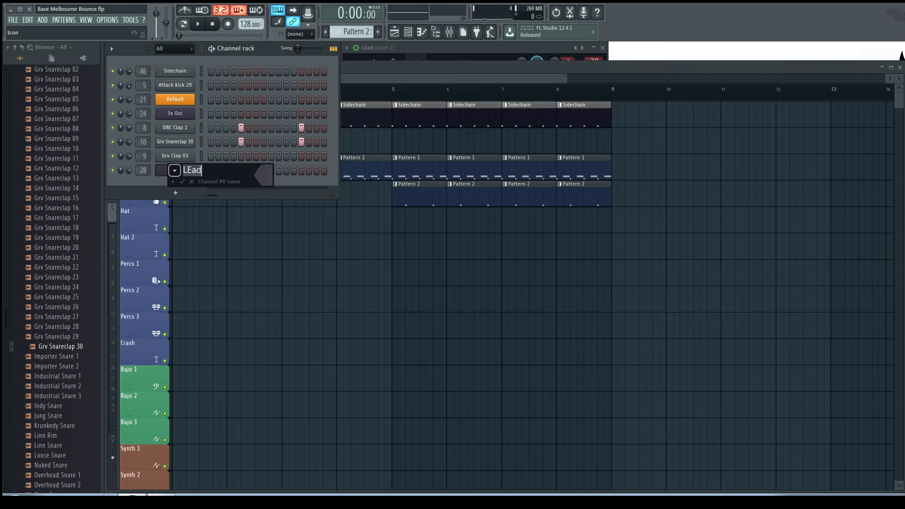
{"action": "key", "text": "Return"}
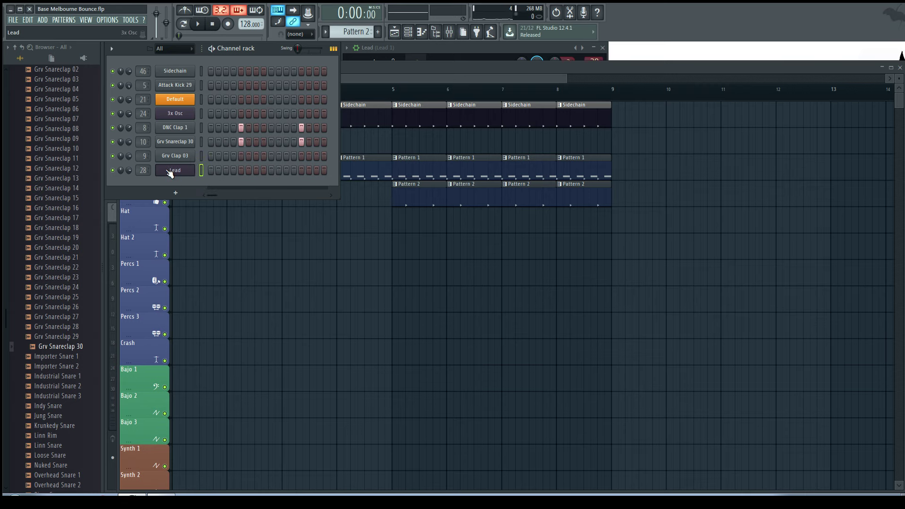
Show the mixer and set the Lead channel's filter type to BP in its envelope settings.
{"action": "key", "text": "F9"}
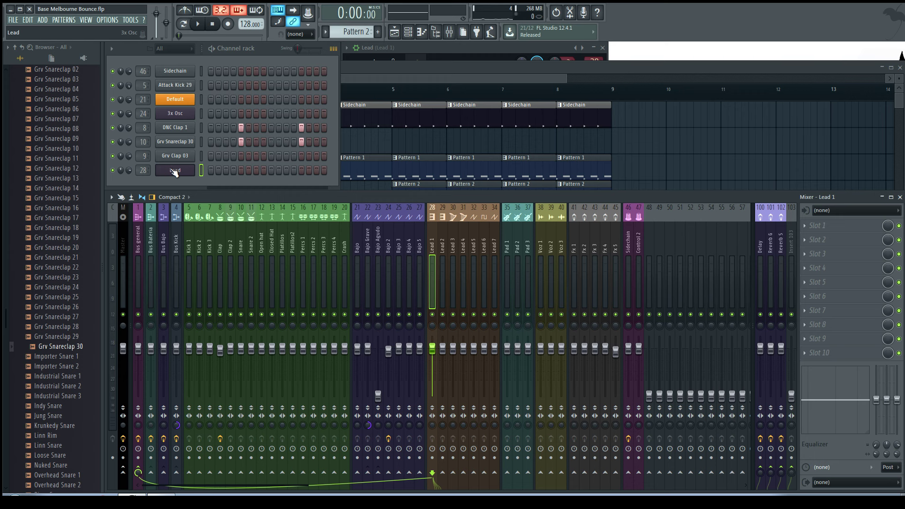
{"action": "left_click", "coordinate": [175, 170]}
{"action": "left_click", "coordinate": [374, 64]}
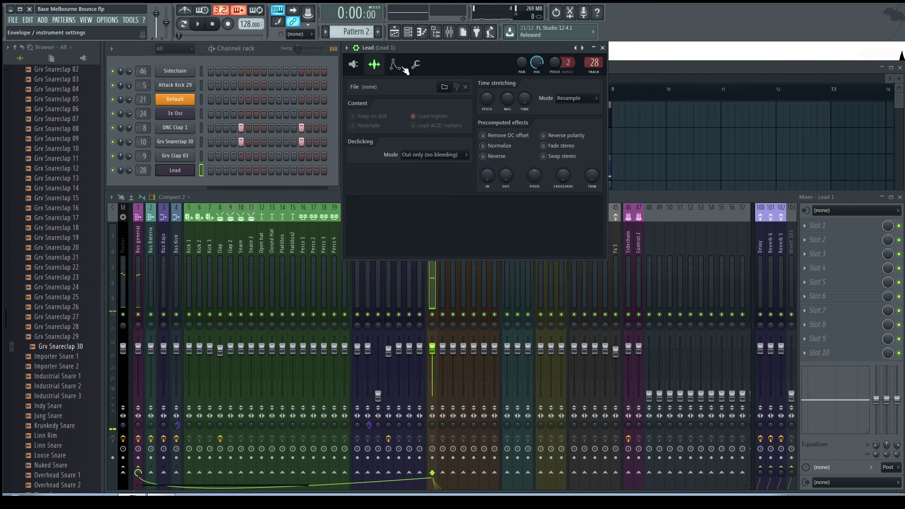
{"action": "left_click", "coordinate": [403, 69]}
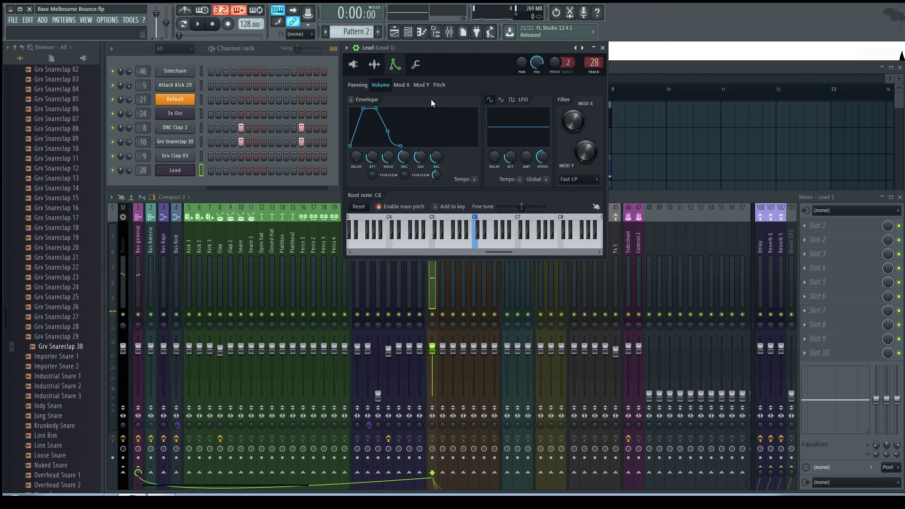
{"action": "left_click", "coordinate": [578, 179]}
{"action": "left_click", "coordinate": [577, 207]}
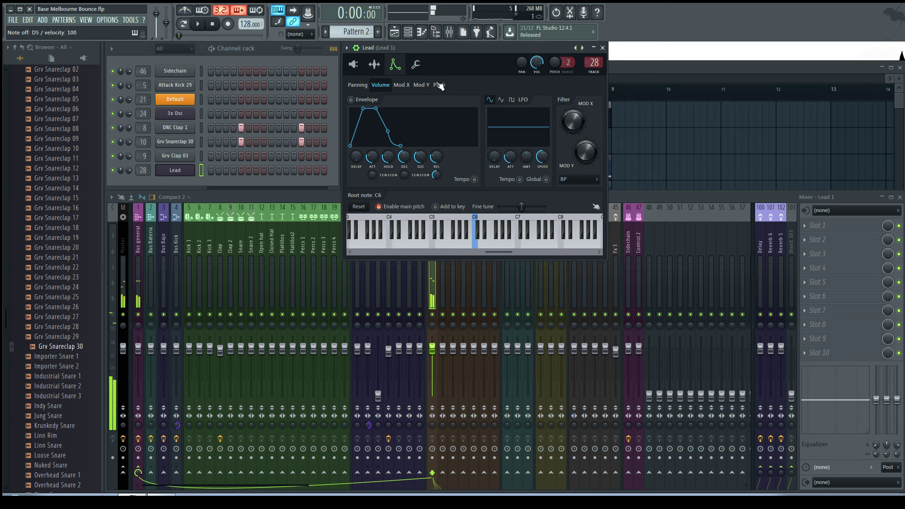
Enable the Lead's Mod X envelope and shape it into a short peak with a reduced attack and no hold.
{"action": "left_click", "coordinate": [401, 84]}
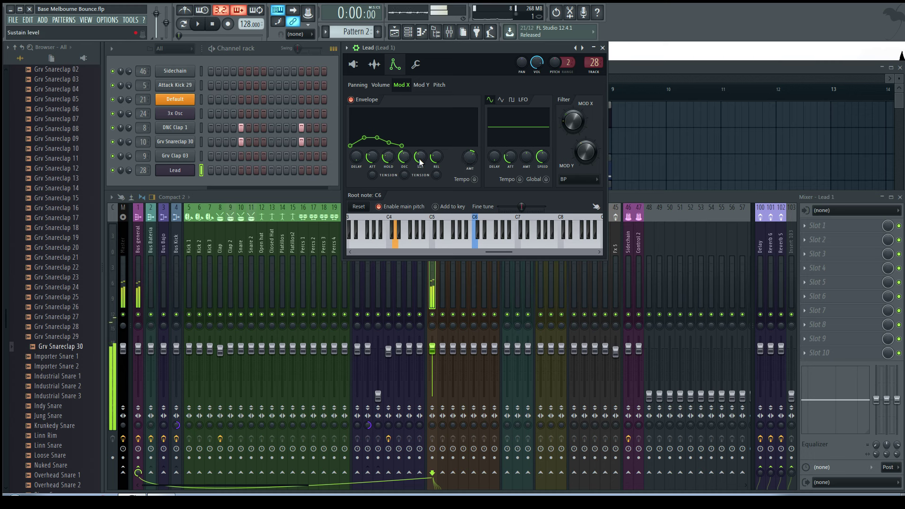
{"action": "scroll", "coordinate": [406, 161], "scroll_direction": "down", "scroll_amount": 2}
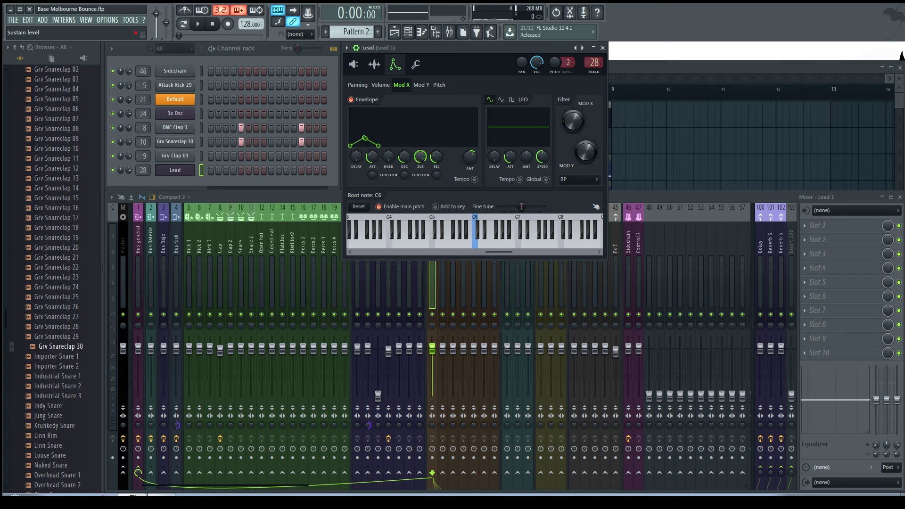
{"action": "scroll", "coordinate": [406, 160], "scroll_direction": "down", "scroll_amount": 1}
{"action": "scroll", "coordinate": [372, 157], "scroll_direction": "down", "scroll_amount": 2}
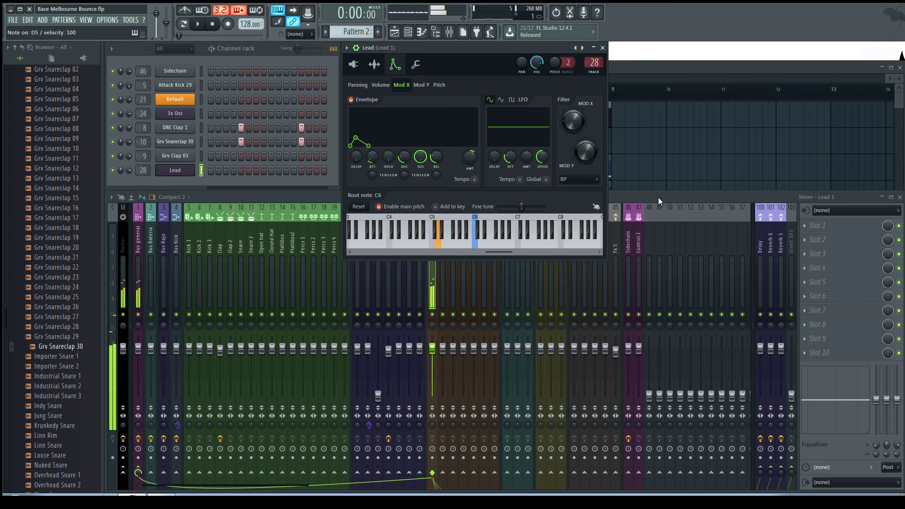
Add Fruity WaveShaper to slot 2 of the Lead 1 track and shape its curve with a raised point followed by a dip.
{"action": "left_click", "coordinate": [634, 197]}
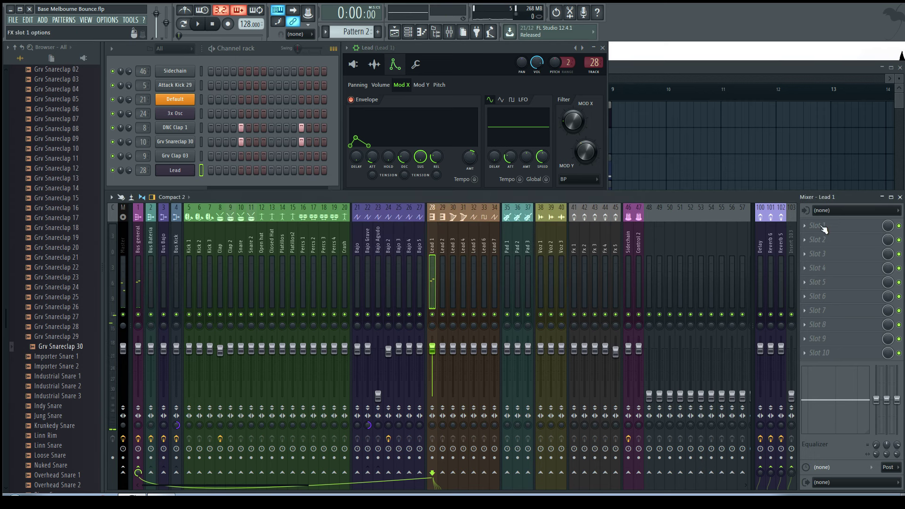
{"action": "left_click", "coordinate": [823, 245]}
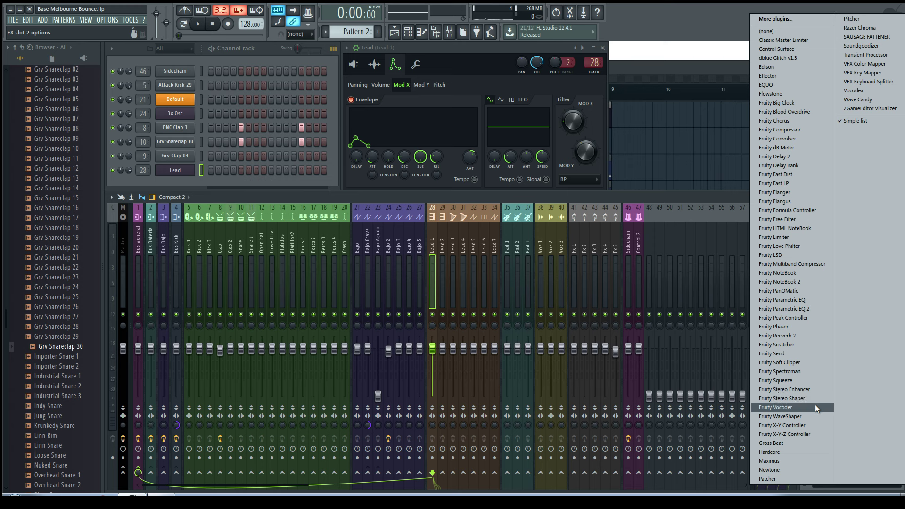
{"action": "left_click", "coordinate": [809, 416]}
{"action": "left_click_drag", "start_coordinate": [222, 130], "coordinate": [356, 178]}
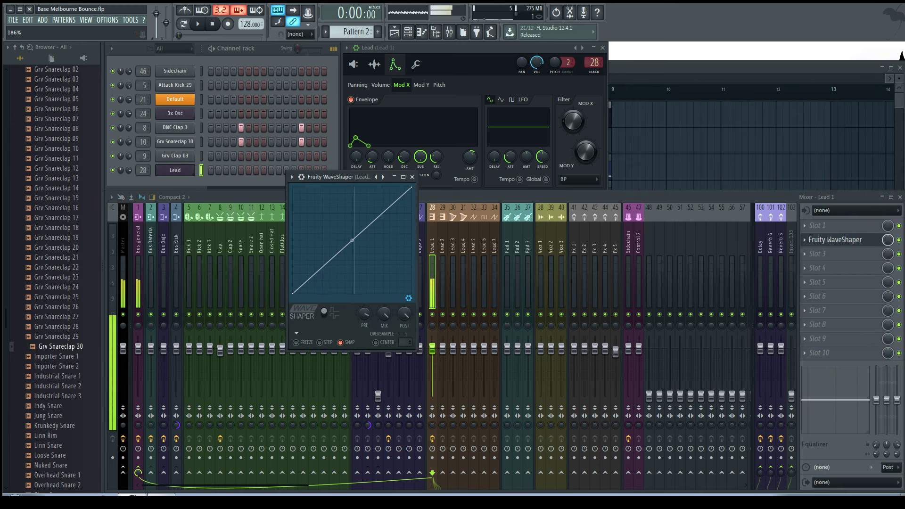
{"action": "mouse_move", "coordinate": [350, 238]}
{"action": "left_mouse_down"}
{"action": "mouse_move", "coordinate": [352, 227]}
{"action": "mouse_move", "coordinate": [338, 228]}
{"action": "left_mouse_up"}
{"action": "left_click", "coordinate": [353, 253]}
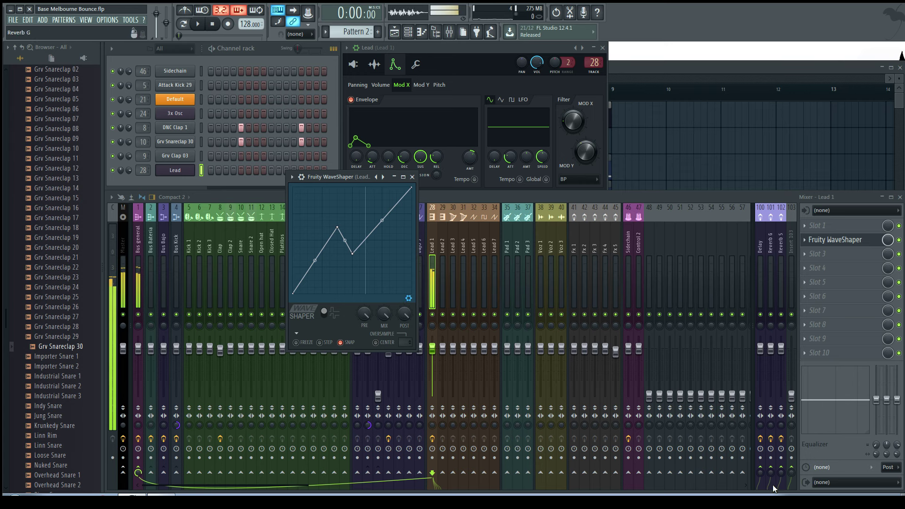
Route the Lead 1 track to the Delay track and both reverb tracks.
{"action": "left_click", "coordinate": [778, 473]}
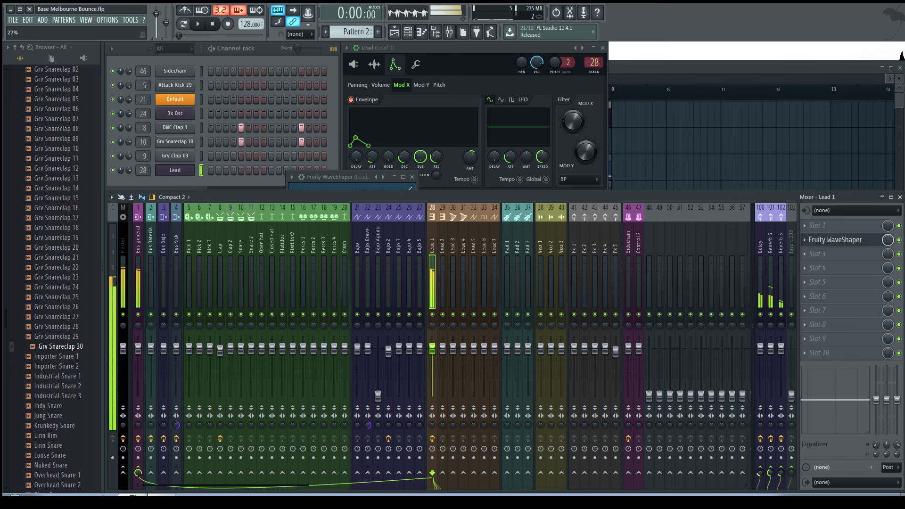
{"action": "left_click_drag", "start_coordinate": [761, 474], "coordinate": [761, 474]}
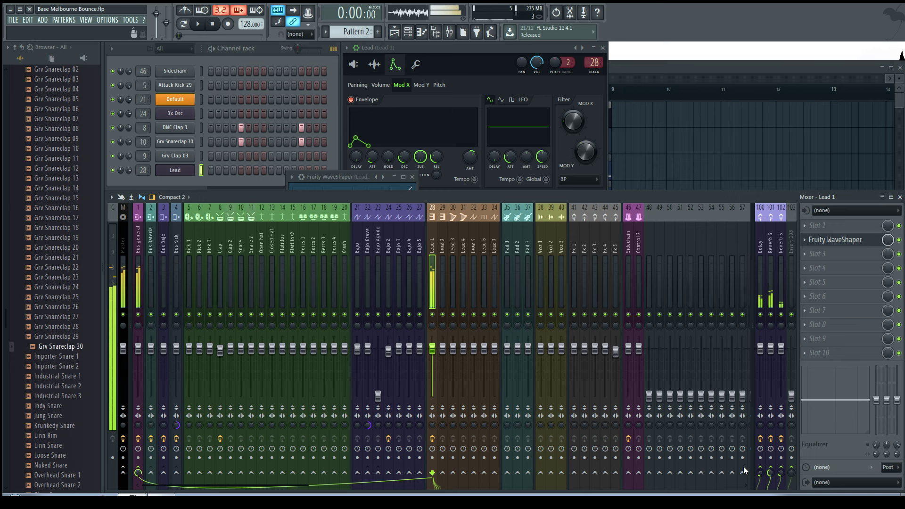
Audition the Lead with different root notes, including C4, reset the root note to C6 and close the channel settings.
{"action": "left_click", "coordinate": [452, 50]}
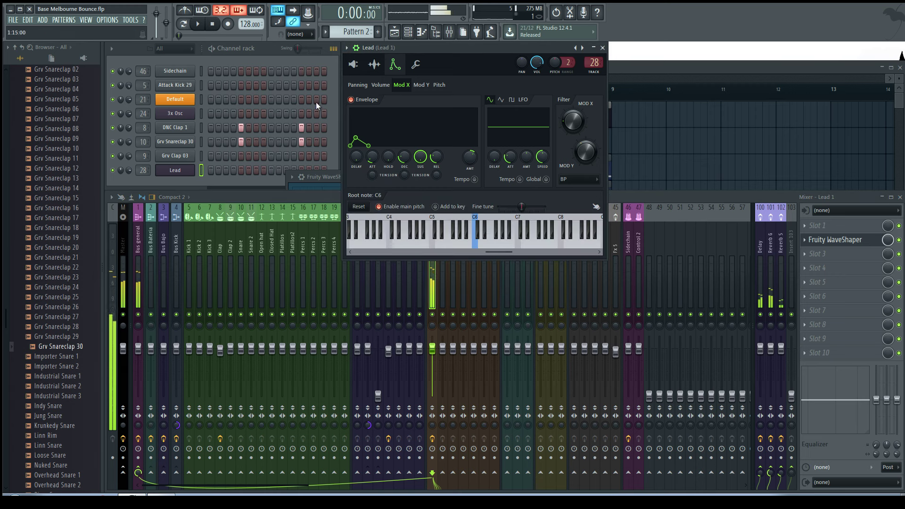
{"action": "key", "text": "x"}
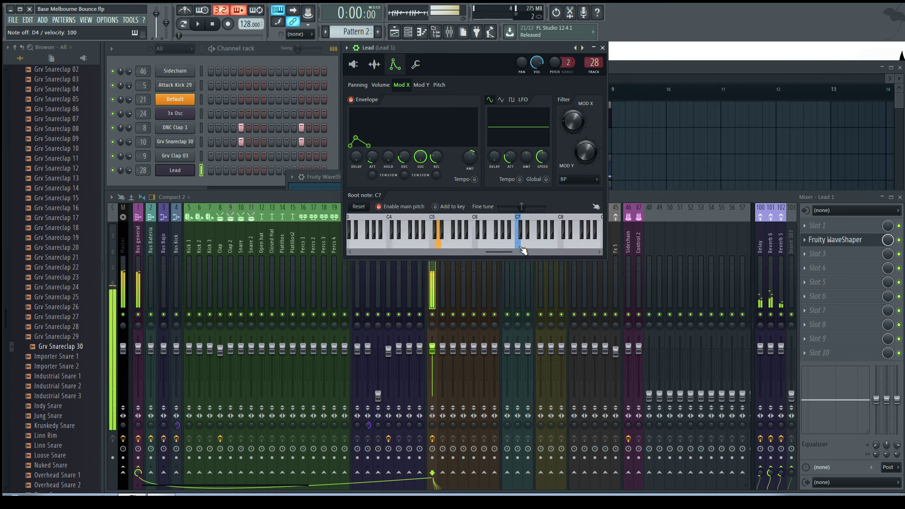
{"action": "left_click", "coordinate": [475, 245]}
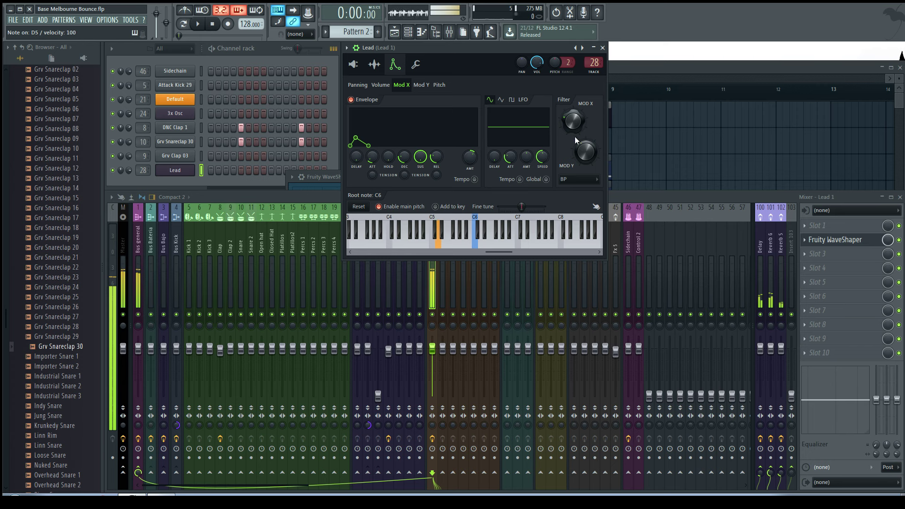
{"action": "key", "text": "x"}
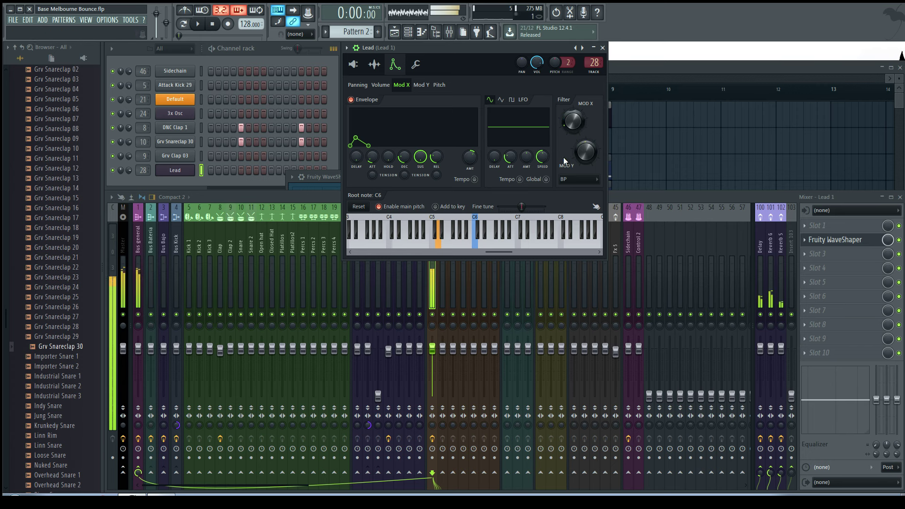
{"action": "key", "text": "x"}
{"action": "key", "text": "w"}
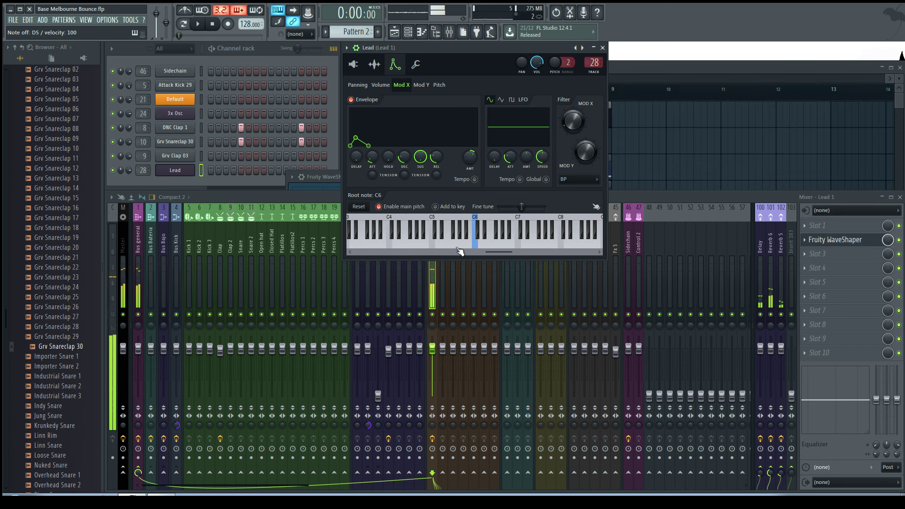
{"action": "left_click", "coordinate": [393, 245]}
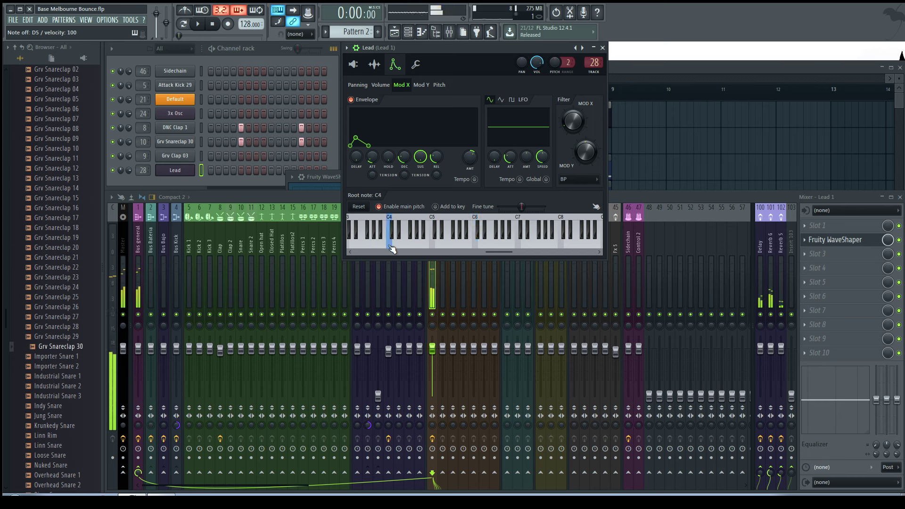
{"action": "left_click", "coordinate": [437, 246]}
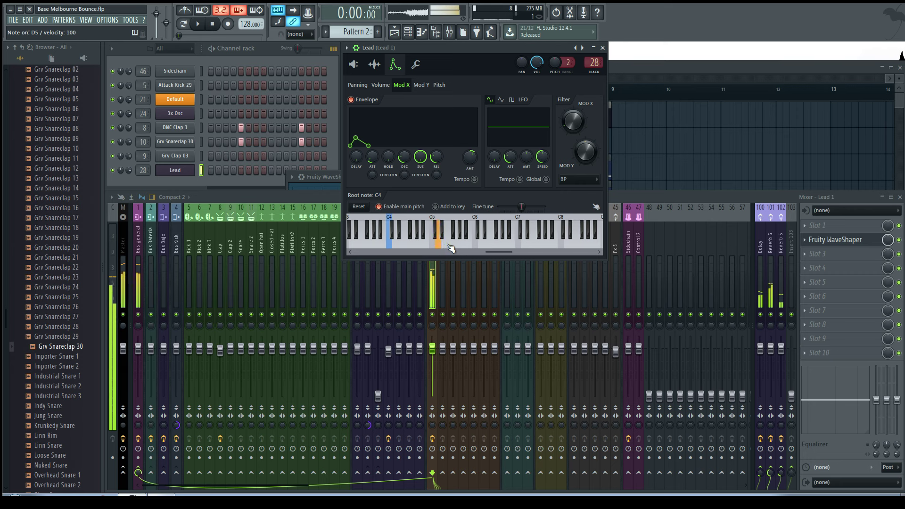
{"action": "right_click", "coordinate": [476, 247]}
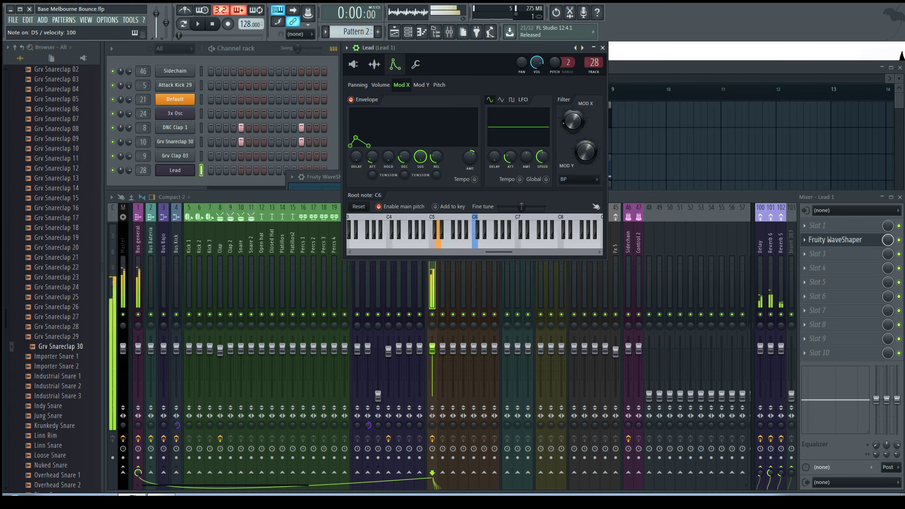
{"action": "left_click", "coordinate": [602, 48]}
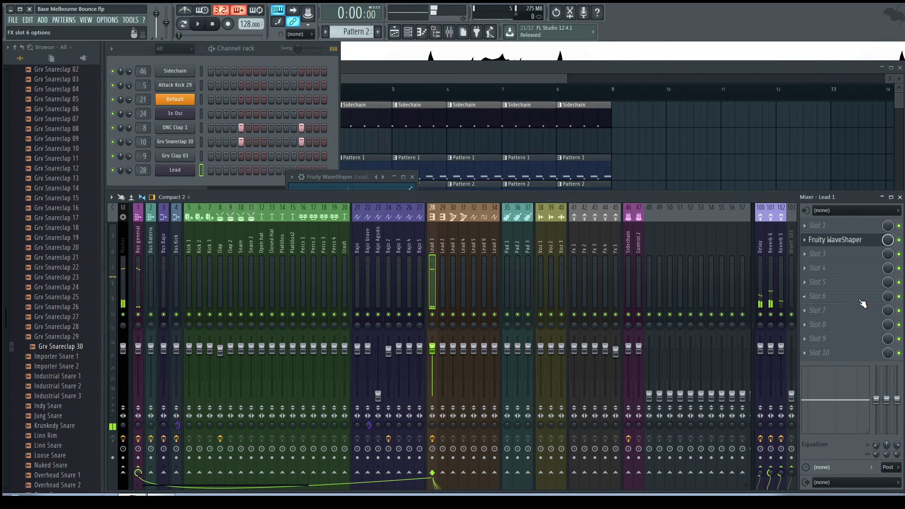
Bend the first segment of the Lead 1 WaveShaper curve upward.
{"action": "left_click", "coordinate": [846, 240]}
{"action": "left_click_drag", "start_coordinate": [362, 178], "coordinate": [444, 100]}
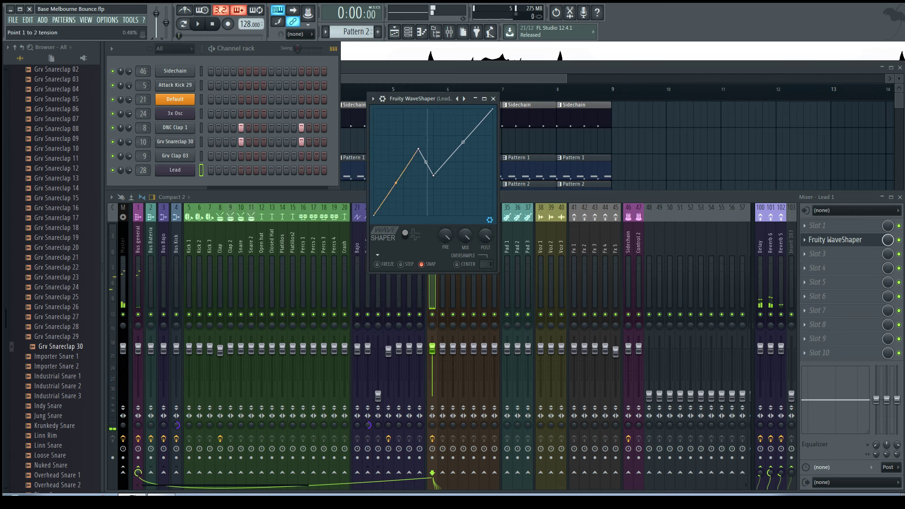
{"action": "left_click_drag", "start_coordinate": [396, 182], "coordinate": [396, 162]}
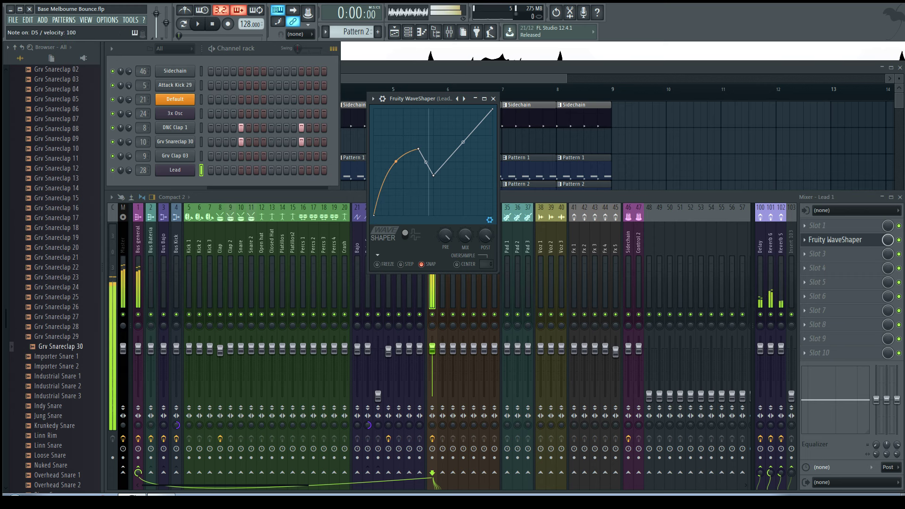
Set the Lead's 3x Osc waveforms to saw for oscillators 1 and 3 and square for oscillator 2.
{"action": "left_click", "coordinate": [190, 170]}
{"action": "left_click", "coordinate": [355, 65]}
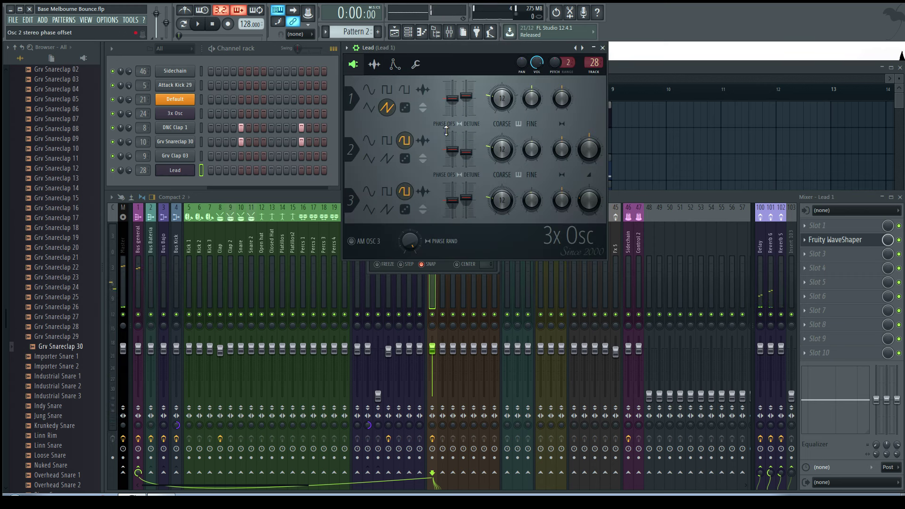
{"action": "left_click", "coordinate": [405, 91]}
{"action": "left_click", "coordinate": [387, 110]}
{"action": "left_click", "coordinate": [387, 160]}
{"action": "left_click", "coordinate": [388, 211]}
{"action": "left_click", "coordinate": [404, 141]}
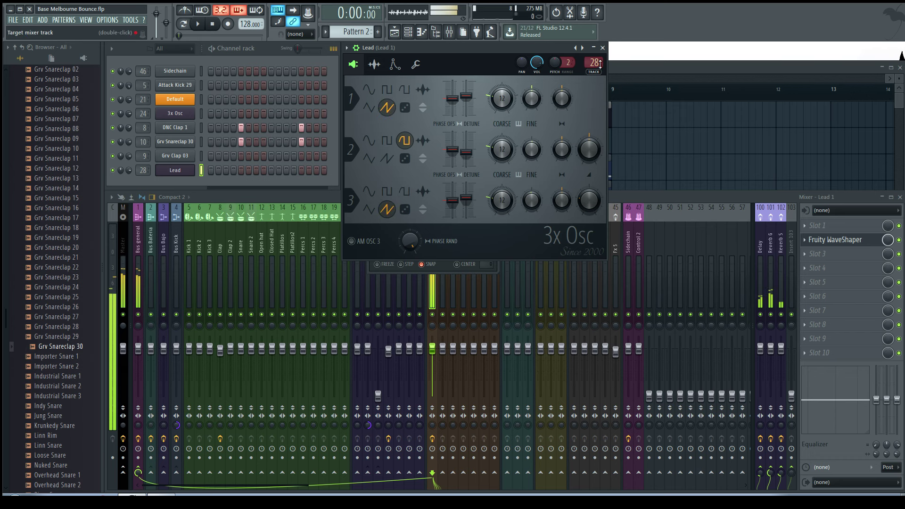
{"action": "left_click", "coordinate": [603, 47]}
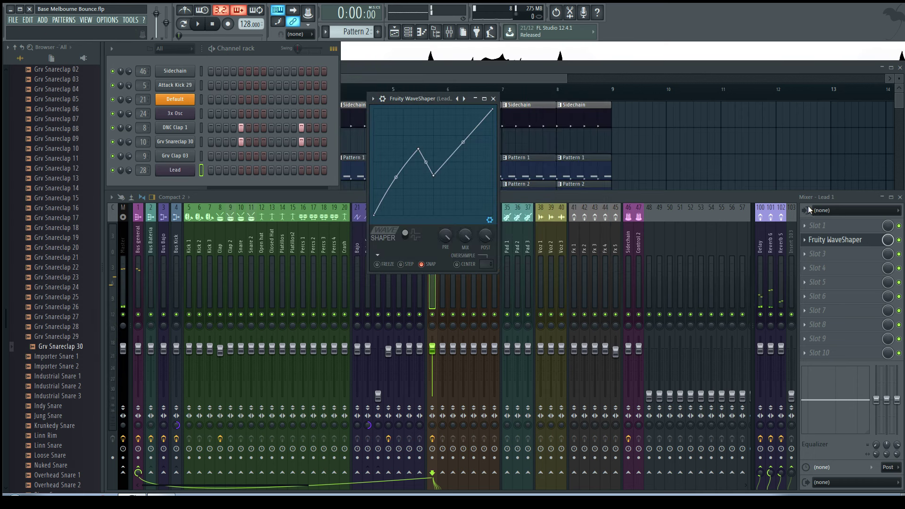
Add Fruity Flanger to slot 4 of the Lead 1 track and load the Classic flanger preset.
{"action": "left_click", "coordinate": [806, 268]}
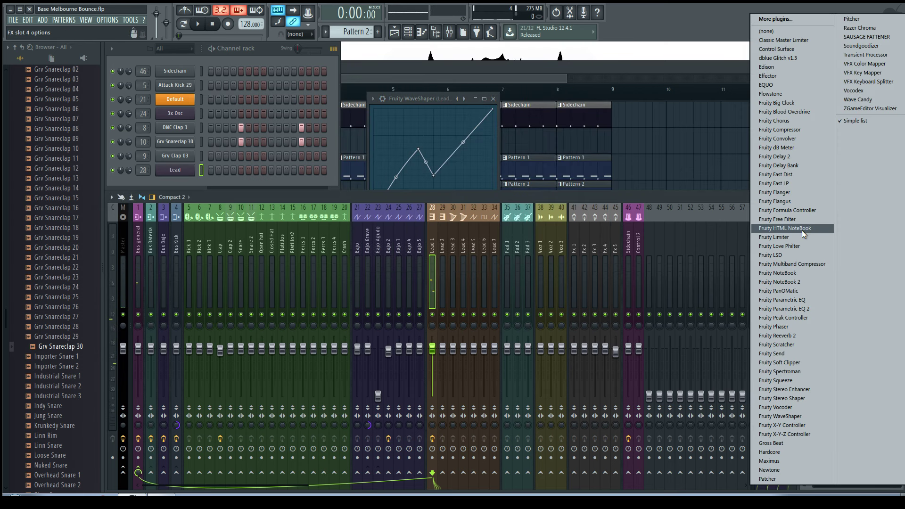
{"action": "left_click", "coordinate": [793, 192]}
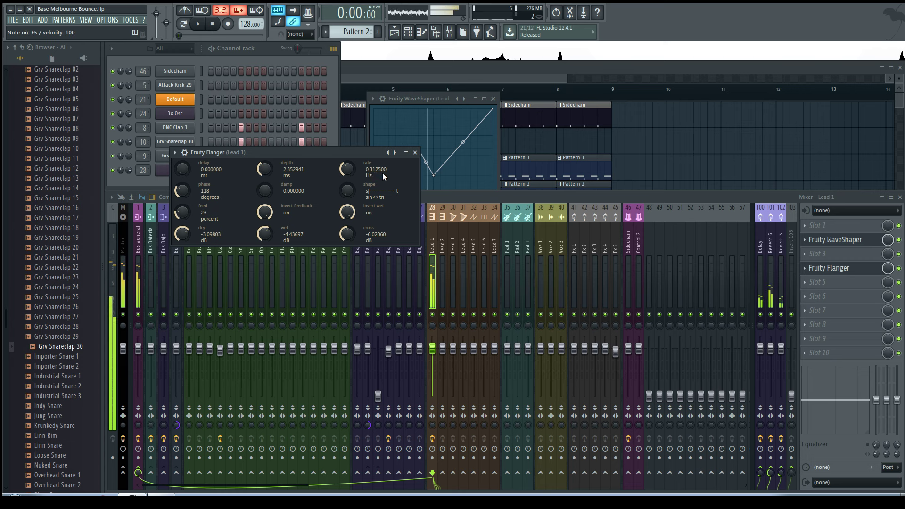
{"action": "left_click", "coordinate": [388, 152]}
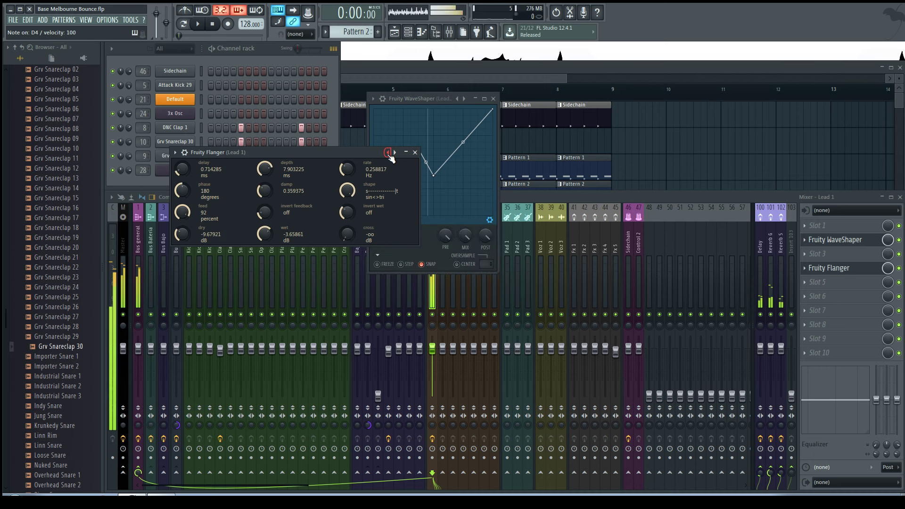
{"action": "right_click", "coordinate": [388, 153]}
{"action": "left_click", "coordinate": [426, 189]}
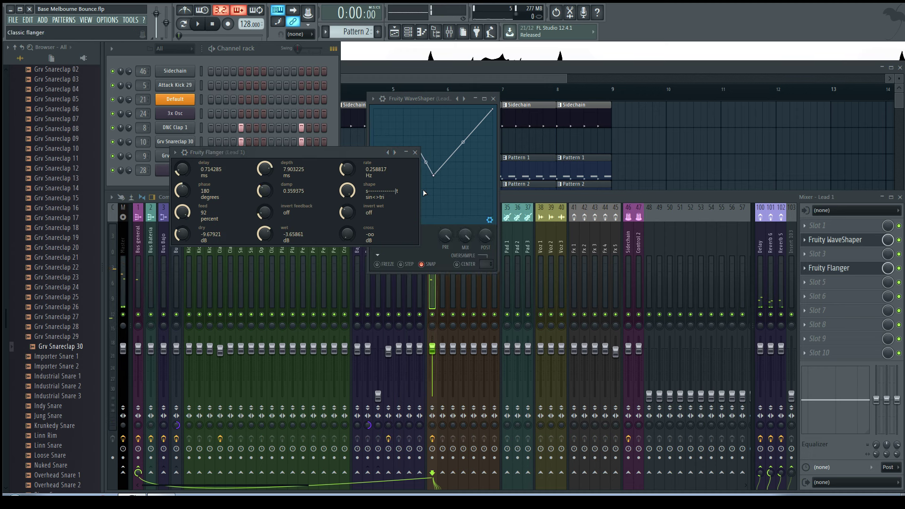
Switch the Lead 1 flanger to its previous preset and close the effect window.
{"action": "left_click", "coordinate": [388, 153]}
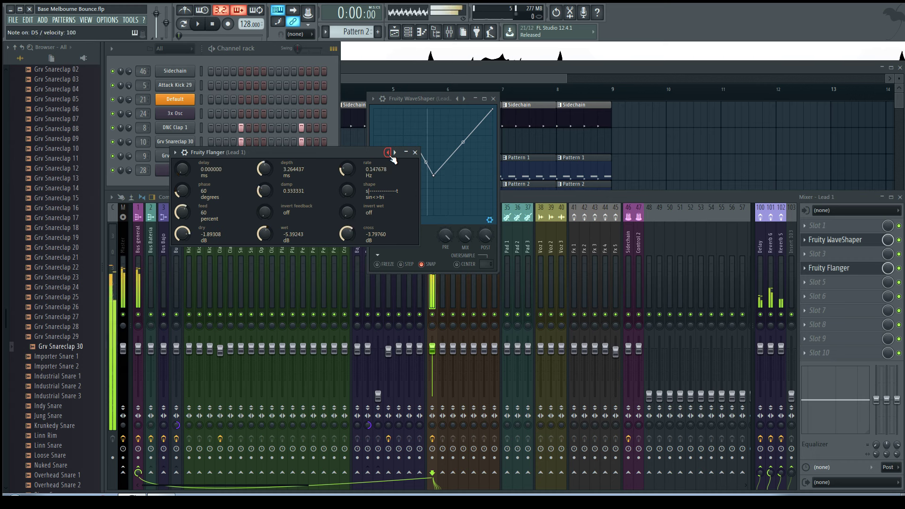
{"action": "left_click", "coordinate": [415, 152]}
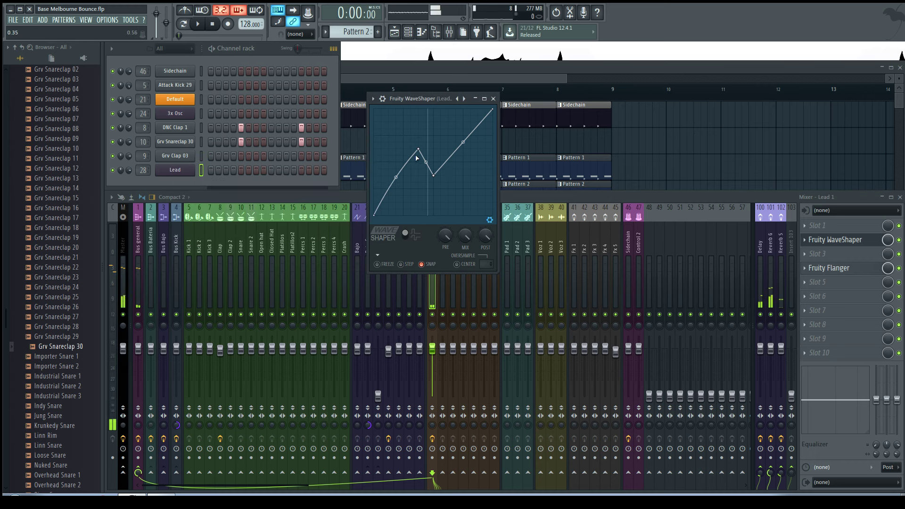
{"action": "left_click", "coordinate": [900, 250]}
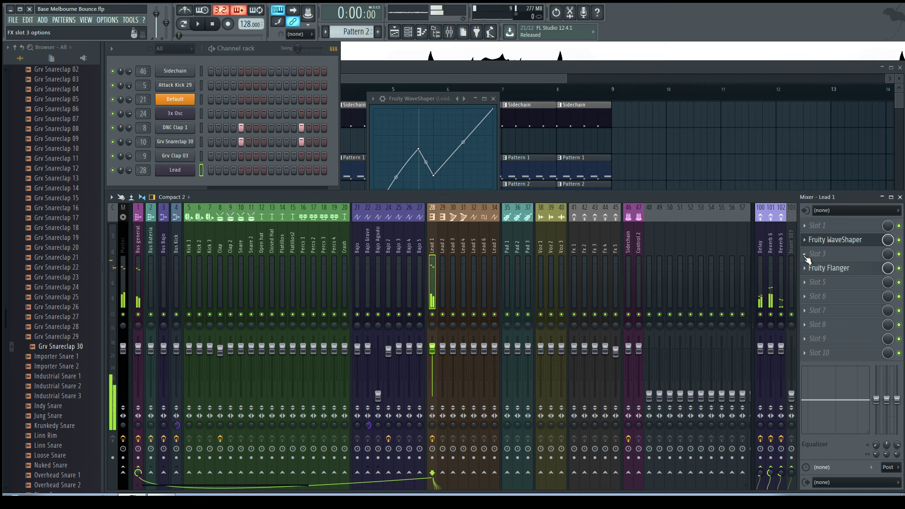
Add Fruity Blood Overdrive to slot 3 of Lead 1 with Color about 0.73, PreAmp about 0.37 and PostGain about -0.38.
{"action": "left_click", "coordinate": [807, 257]}
{"action": "left_click", "coordinate": [784, 111]}
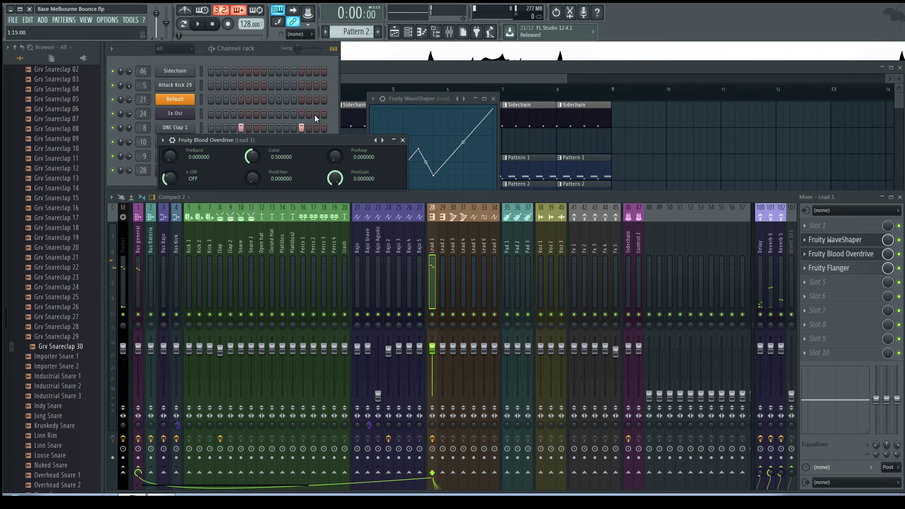
{"action": "left_click_drag", "start_coordinate": [289, 143], "coordinate": [420, 198]}
{"action": "left_click_drag", "start_coordinate": [338, 172], "coordinate": [343, 193]}
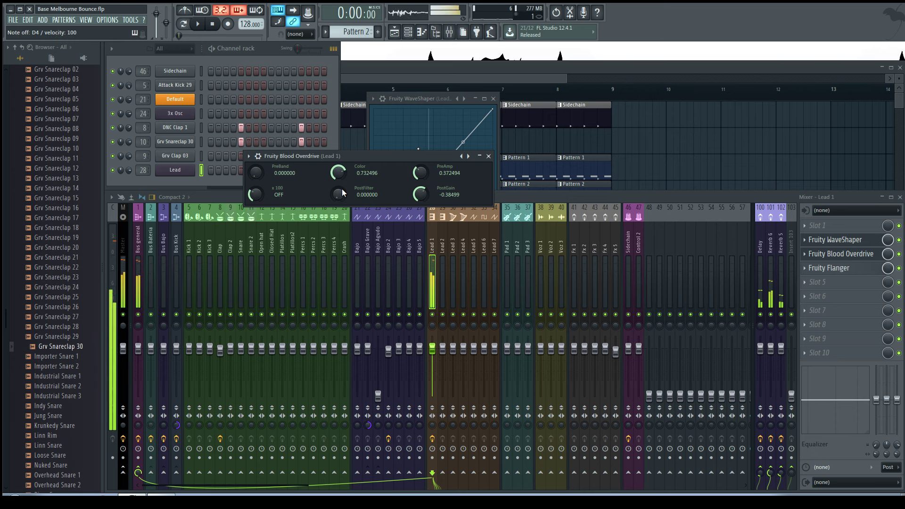
Audition the Lead with the WaveShaper bypassed, reset the overdrive's PostGain to 0 and re-enable the WaveShaper.
{"action": "left_click", "coordinate": [900, 241]}
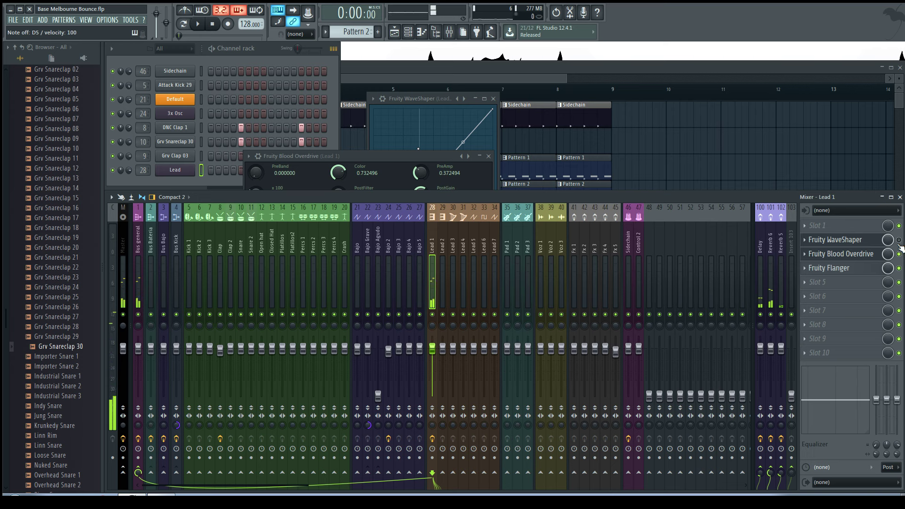
{"action": "left_click", "coordinate": [433, 182]}
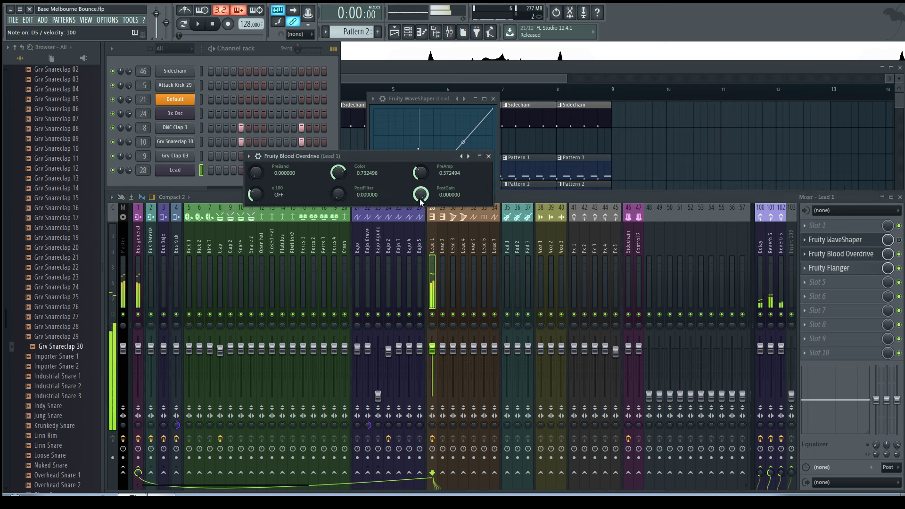
{"action": "left_click", "coordinate": [900, 242]}
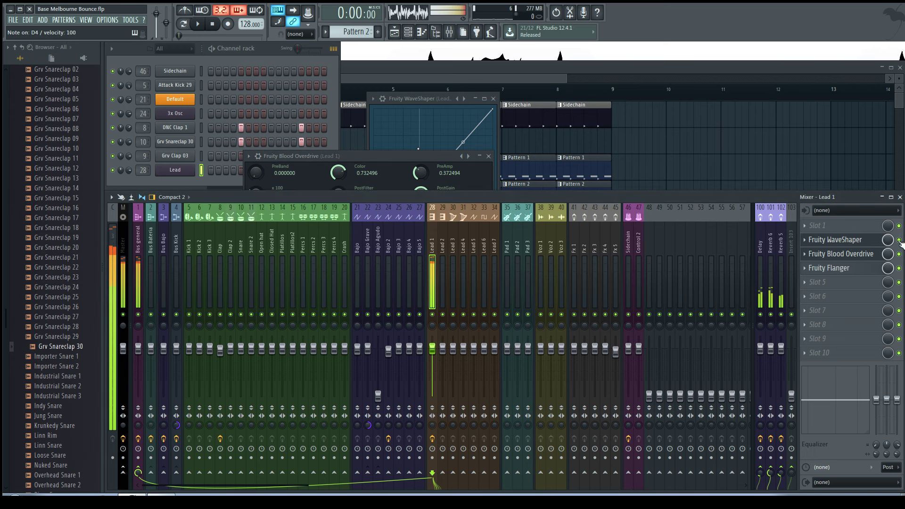
Reorder the Lead 1 effects to Flanger in slot 2, Blood Overdrive in slot 3 and WaveShaper in slot 4.
{"action": "left_click_drag", "start_coordinate": [816, 240], "coordinate": [867, 258]}
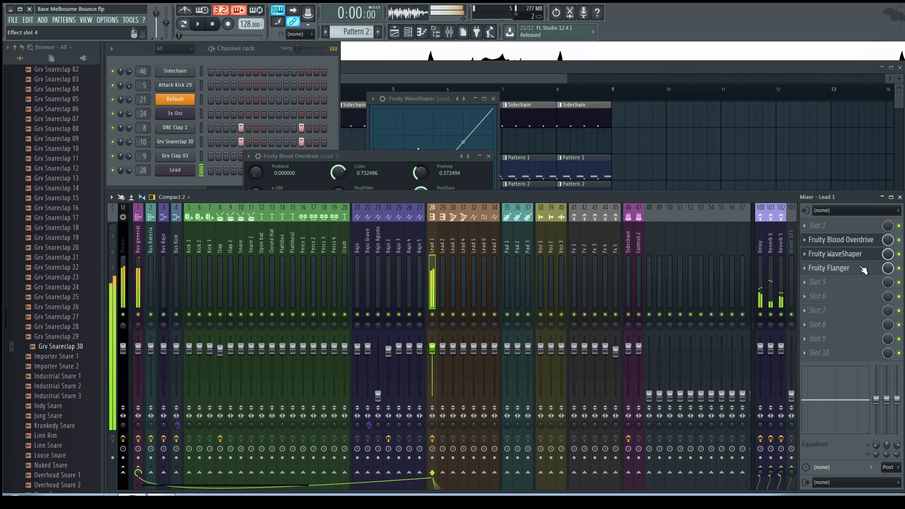
{"action": "left_click_drag", "start_coordinate": [864, 270], "coordinate": [845, 241]}
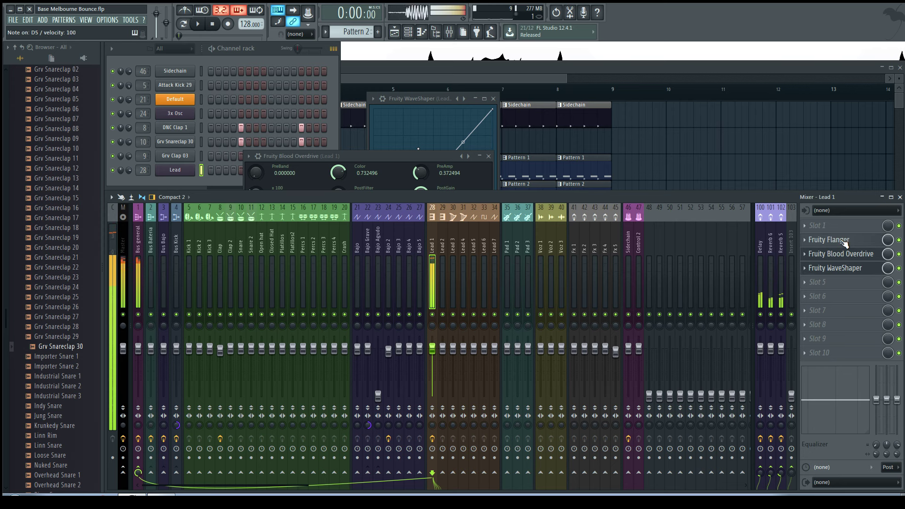
{"action": "left_click", "coordinate": [488, 156]}
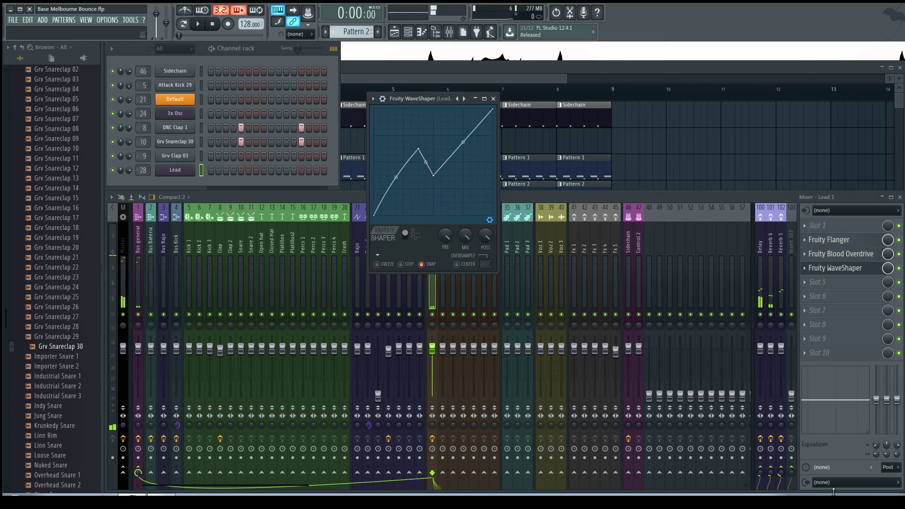
Shape the Lead 1 track equalizer with -18 dB at 131 Hz, -6 dB at 921 Hz and -18 dB at 9 kHz.
{"action": "left_click_drag", "start_coordinate": [841, 416], "coordinate": [834, 411]}
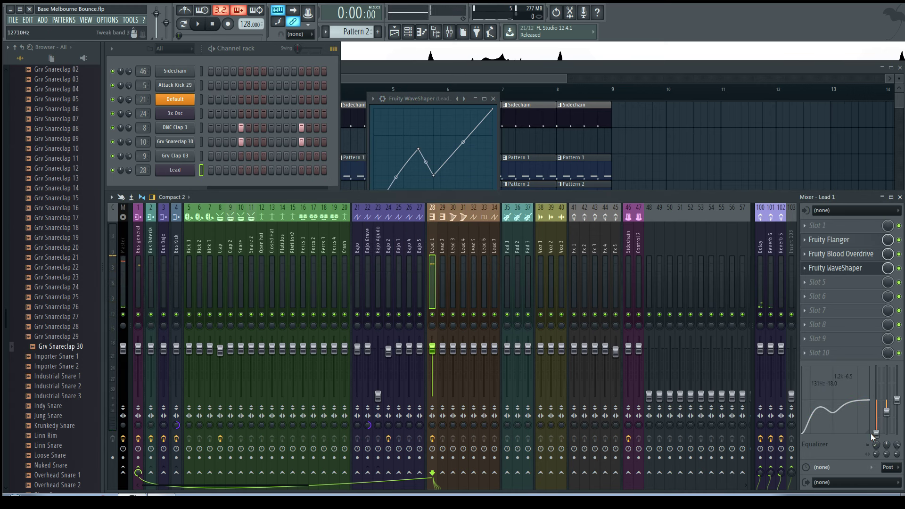
{"action": "key", "text": "x"}
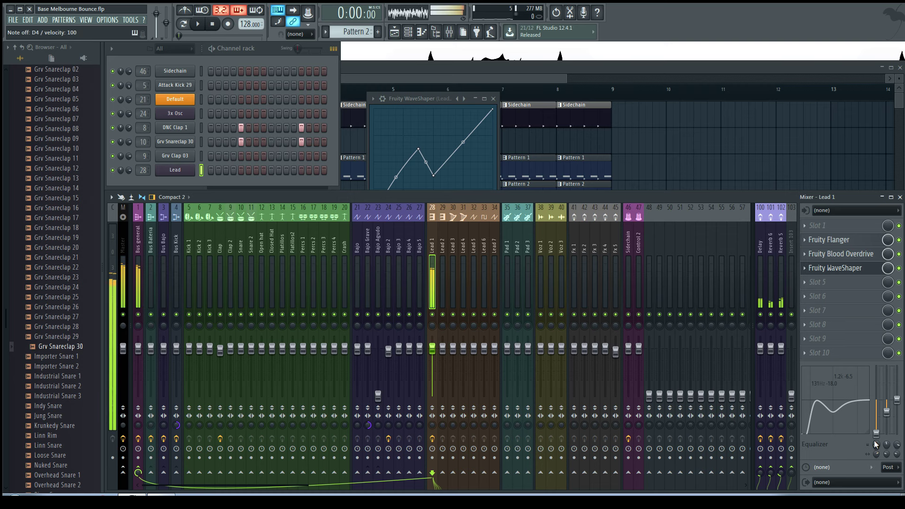
{"action": "left_click_drag", "start_coordinate": [867, 426], "coordinate": [870, 436]}
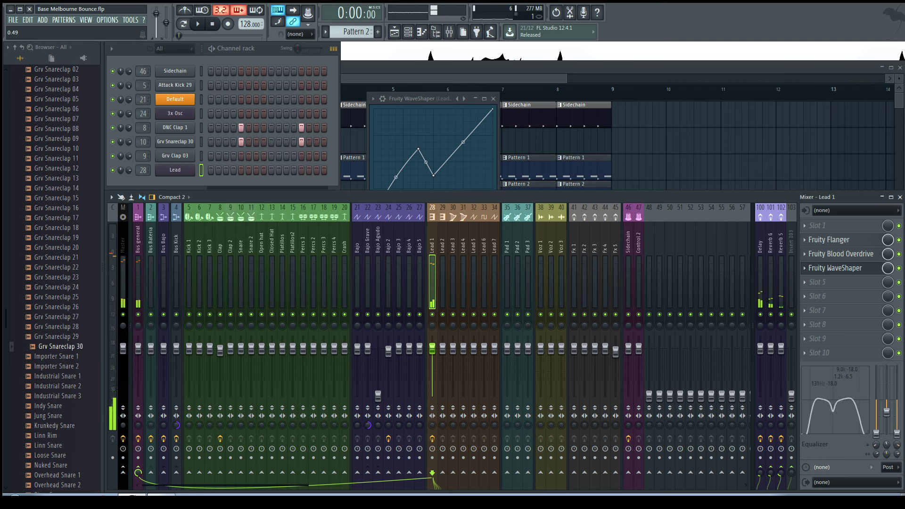
{"action": "key", "text": "w"}
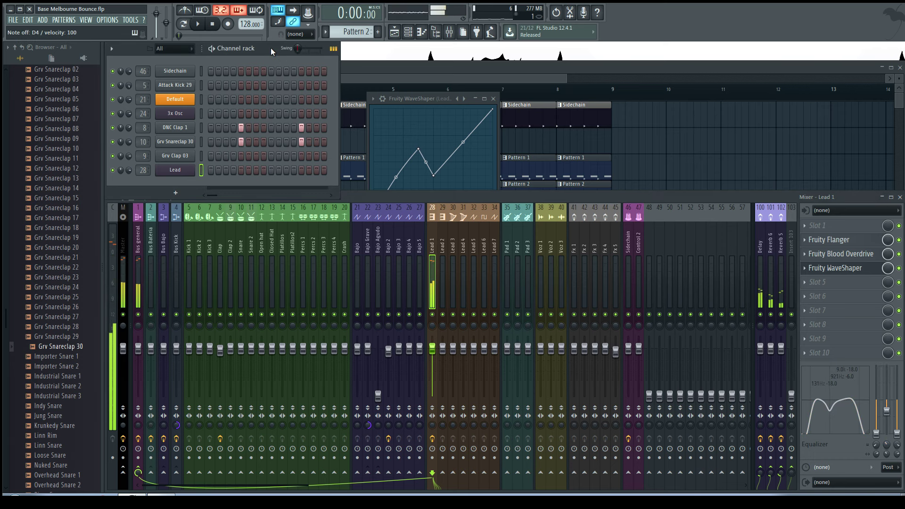
Play the arrangement with the Lead, stop playback and switch to Pattern 3.
{"action": "key", "text": "space"}
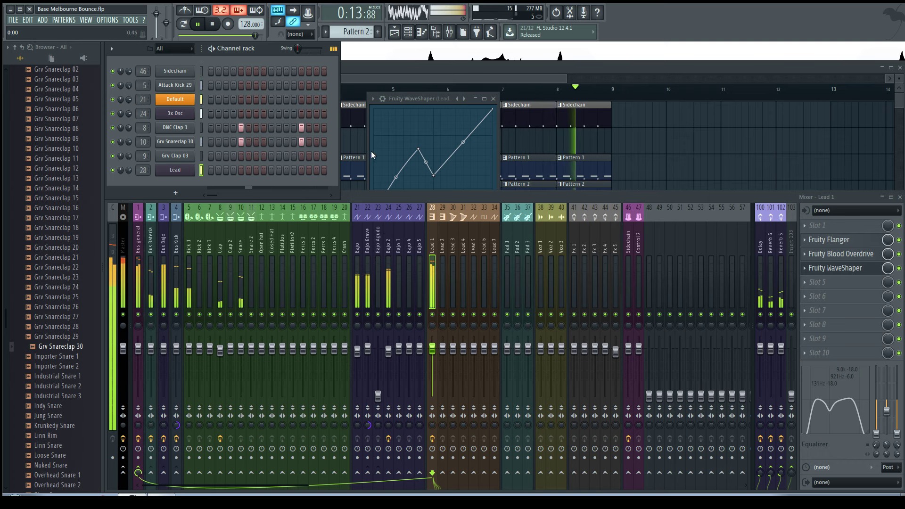
{"action": "left_click", "coordinate": [434, 69]}
{"action": "key", "text": "space"}
{"action": "left_click", "coordinate": [271, 52]}
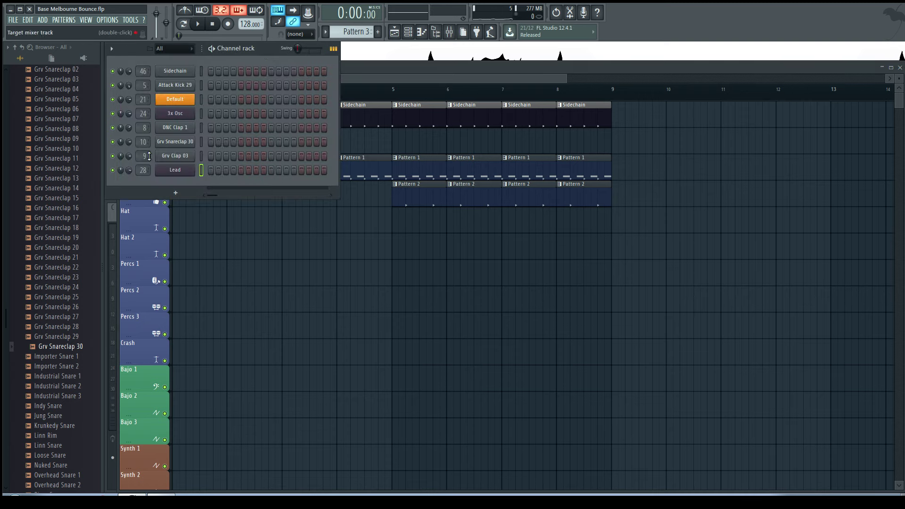
Turn off Porta in the Lead channel's polyphony settings while keeping Mono on.
{"action": "left_click", "coordinate": [182, 172]}
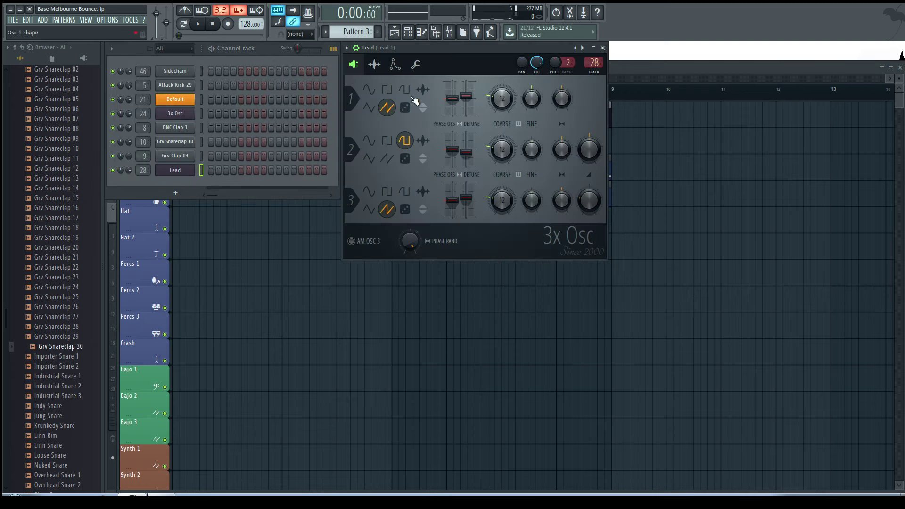
{"action": "left_click", "coordinate": [398, 67]}
{"action": "left_click", "coordinate": [417, 65]}
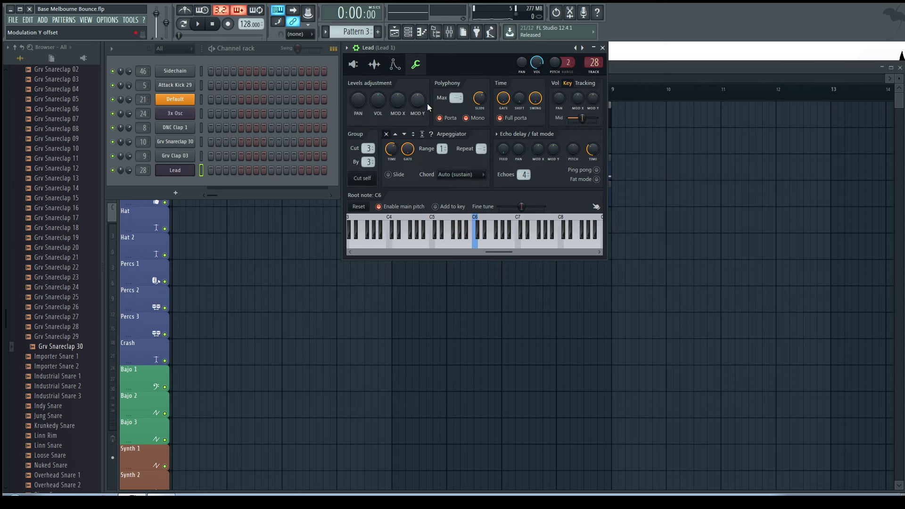
{"action": "key", "text": "x"}
{"action": "left_click", "coordinate": [465, 118]}
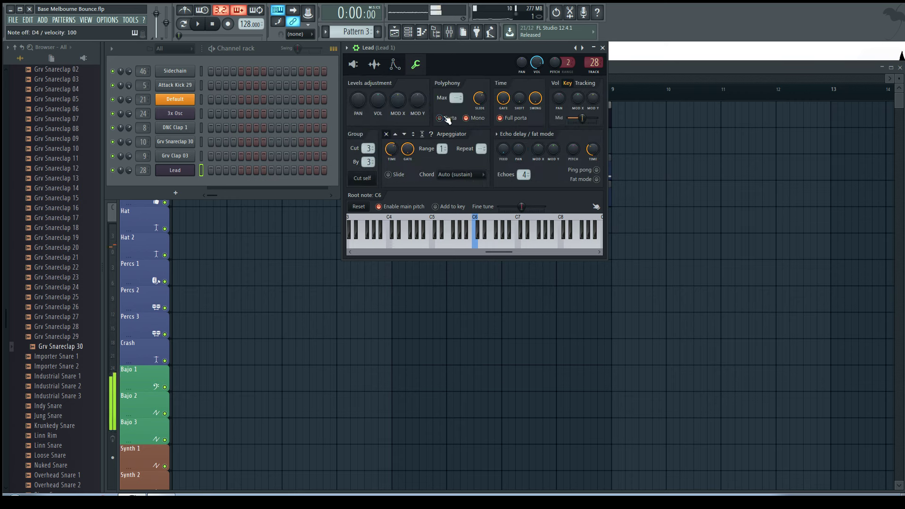
{"action": "left_click", "coordinate": [447, 118]}
Open the Lead's piano roll and place a two-step D4 at the start of bar 1 followed by a two-step D5.
{"action": "right_click", "coordinate": [194, 165]}
{"action": "left_click", "coordinate": [219, 170]}
{"action": "scroll", "coordinate": [206, 217], "scroll_direction": "down", "scroll_amount": 2}
{"action": "left_click", "coordinate": [188, 212]}
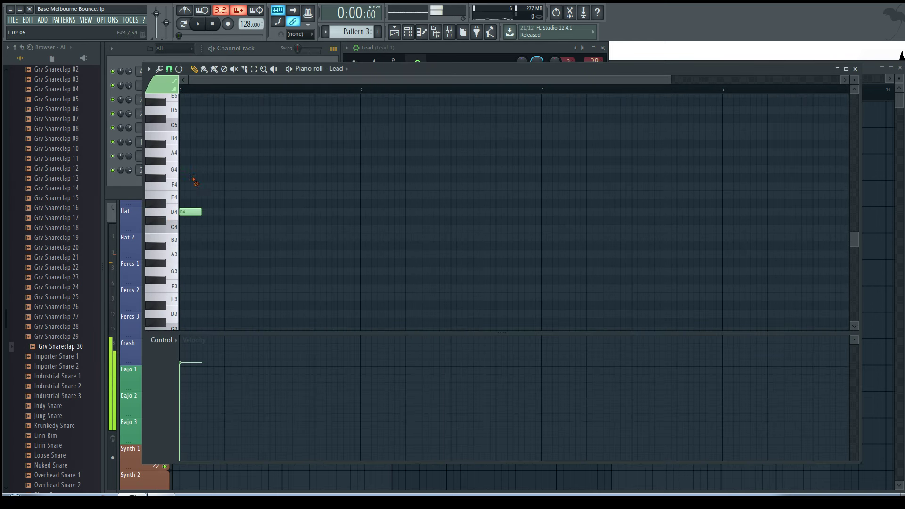
{"action": "scroll", "coordinate": [223, 107], "scroll_direction": "up", "scroll_amount": 2}
{"action": "scroll", "coordinate": [178, 249], "scroll_direction": "down", "scroll_amount": 3}
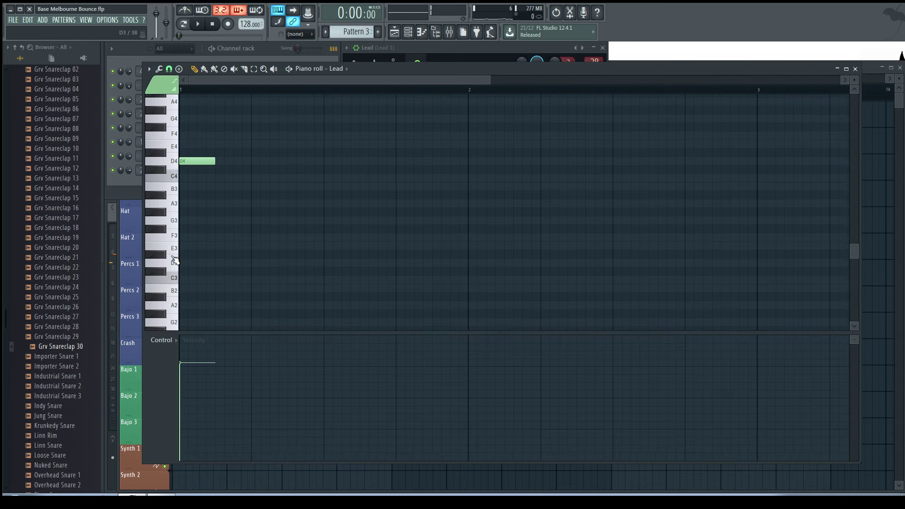
{"action": "left_click", "coordinate": [173, 261]}
{"action": "scroll", "coordinate": [223, 250], "scroll_direction": "up", "scroll_amount": 4}
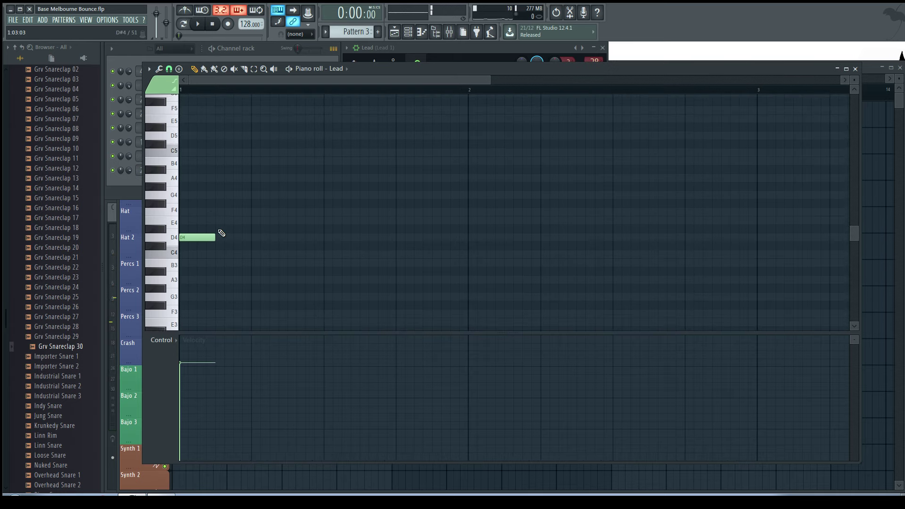
{"action": "scroll", "coordinate": [219, 233], "scroll_direction": "up", "scroll_amount": 1}
{"action": "left_click", "coordinate": [217, 162]}
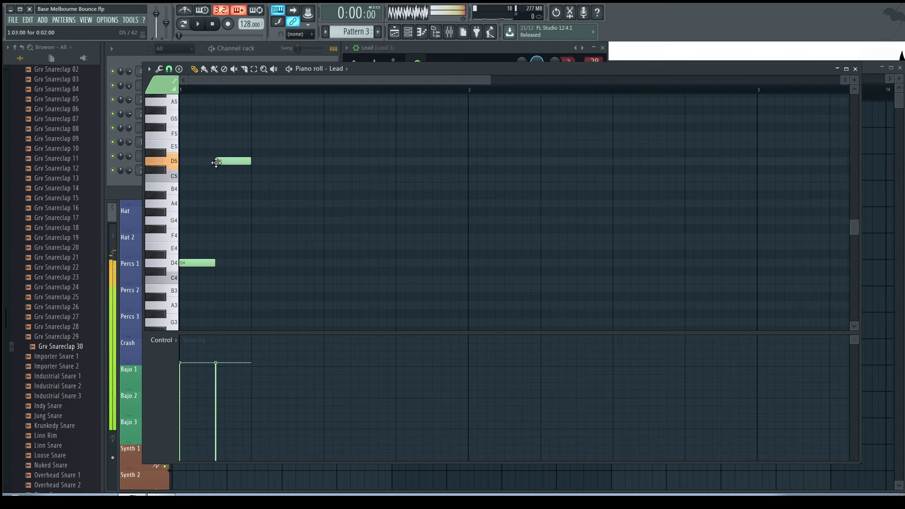
Enable portamento on the D5 note and extend the D4 beneath it to four steps, checking it in pattern playback.
{"action": "double_click", "coordinate": [217, 162]}
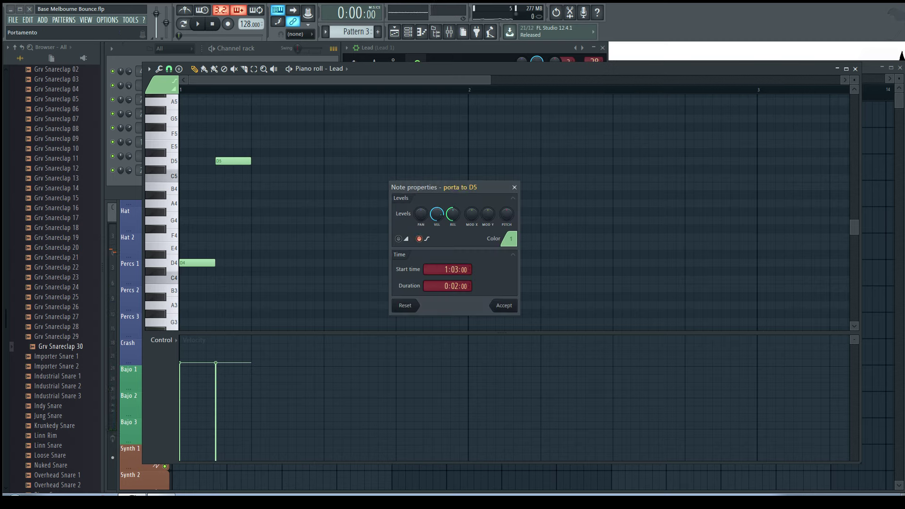
{"action": "left_click", "coordinate": [504, 306]}
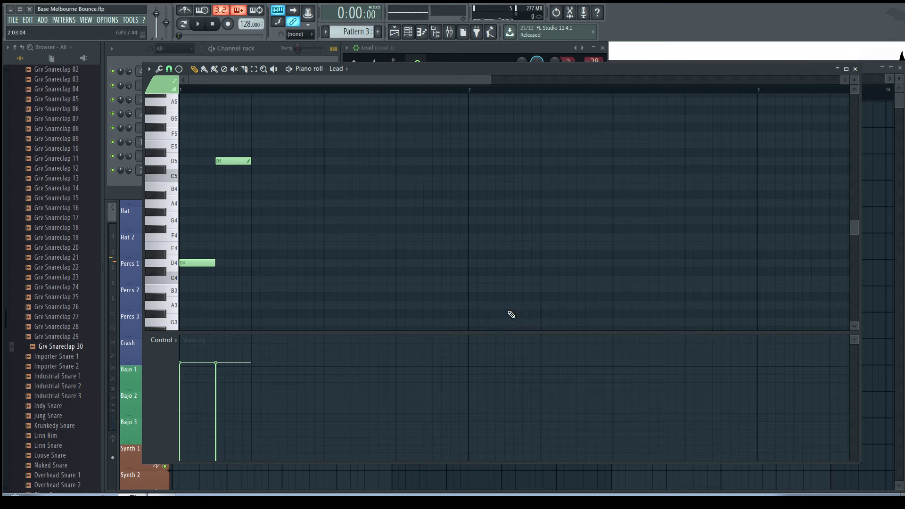
{"action": "left_click", "coordinate": [184, 26]}
{"action": "left_click_drag", "start_coordinate": [215, 263], "coordinate": [235, 266]}
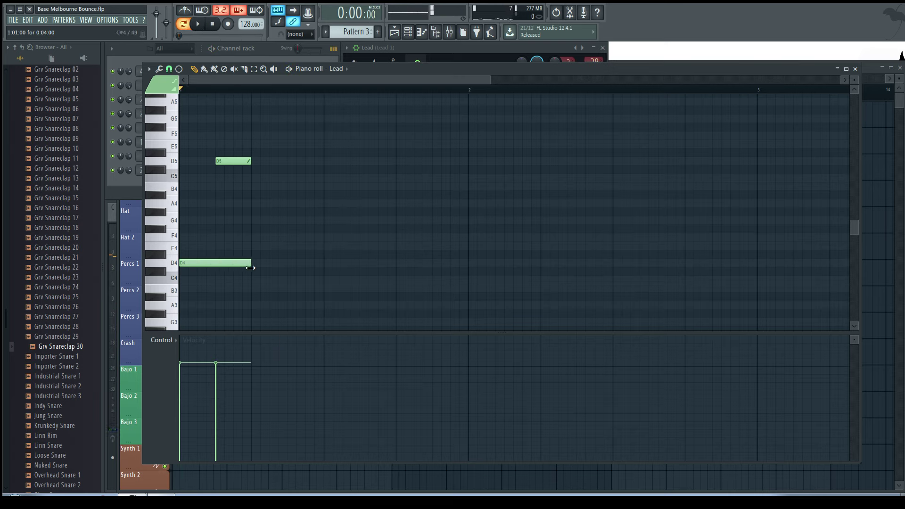
{"action": "key", "text": "space"}
{"action": "key", "text": "space"}
Add a second D5 note at step 6, move the portamento D5 to step 2 and play the pattern.
{"action": "scroll", "coordinate": [283, 176], "scroll_direction": "up", "scroll_amount": 2}
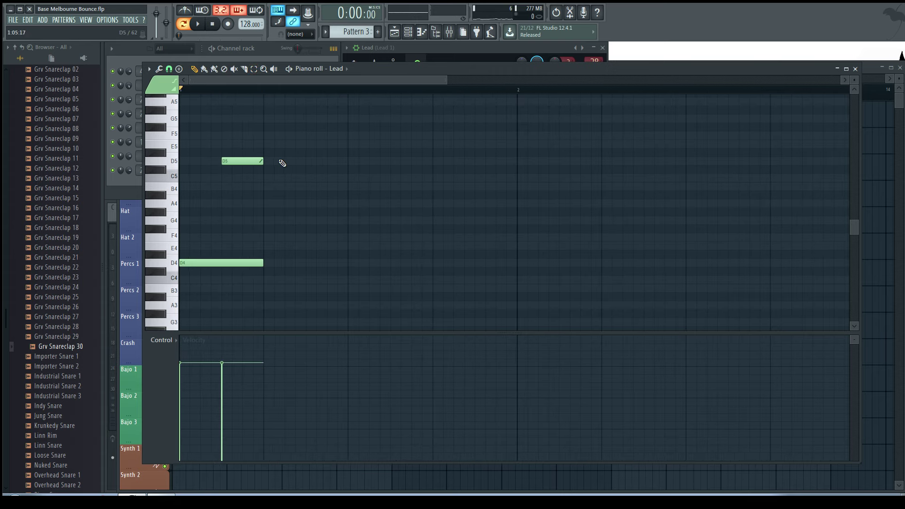
{"action": "left_click", "coordinate": [281, 164]}
{"action": "key", "text": "space"}
{"action": "left_click_drag", "start_coordinate": [358, 162], "coordinate": [234, 161]}
{"action": "key", "text": "space"}
{"action": "key", "text": "space"}
{"action": "key", "text": "space"}
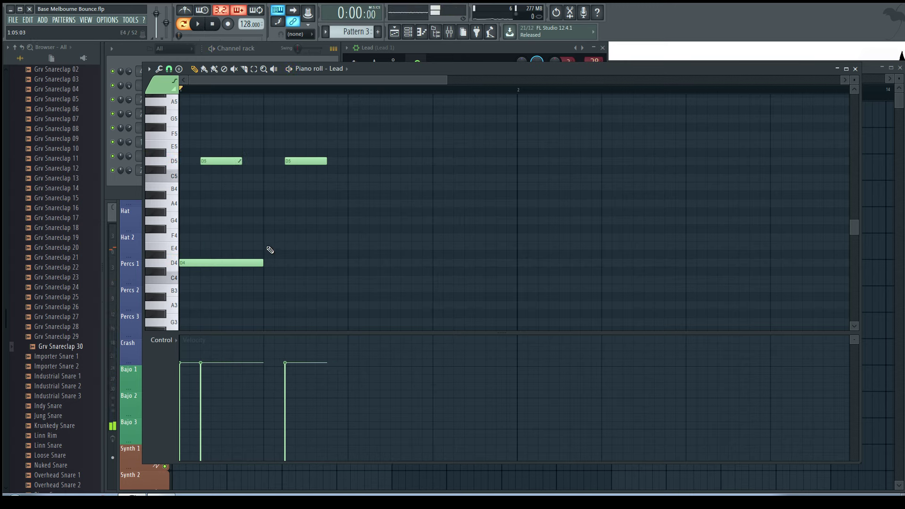
Shorten the D4 note to two steps and the portamento D5 to one step.
{"action": "key", "text": "space"}
{"action": "left_click_drag", "start_coordinate": [263, 260], "coordinate": [221, 266]}
{"action": "key", "text": "space"}
{"action": "left_click_drag", "start_coordinate": [224, 164], "coordinate": [221, 163]}
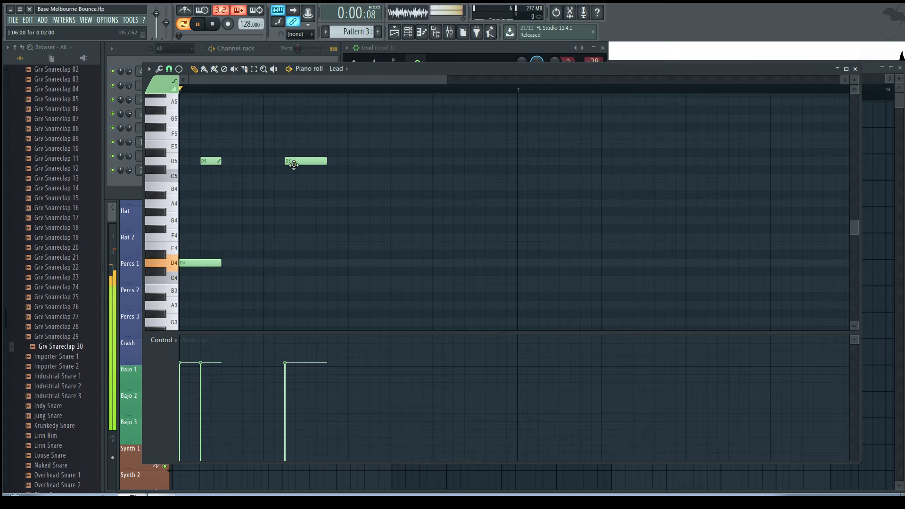
Shift the second D5 to step 4 at one step long and add another one-step D5 at step 7.
{"action": "left_click_drag", "start_coordinate": [306, 162], "coordinate": [285, 163]}
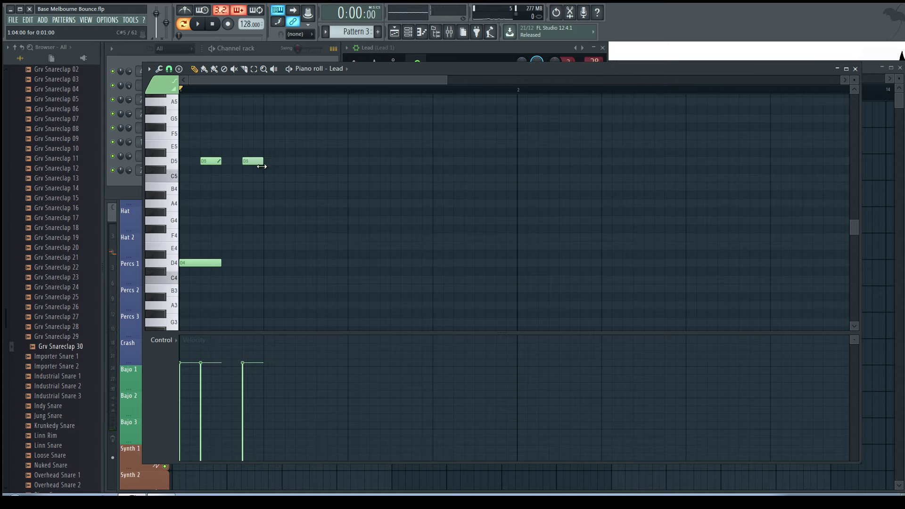
{"action": "left_click", "coordinate": [307, 162]}
{"action": "key", "text": "space"}
{"action": "key", "text": "space"}
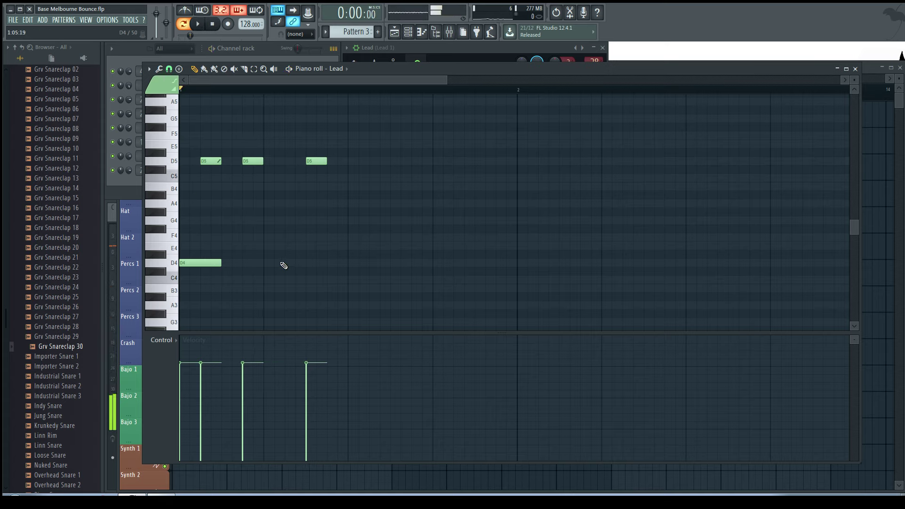
Add a one-step D4 at step 6 and enable portamento on the D5 at step 7, checking the result in playback.
{"action": "left_click", "coordinate": [286, 262]}
{"action": "double_click", "coordinate": [313, 161]}
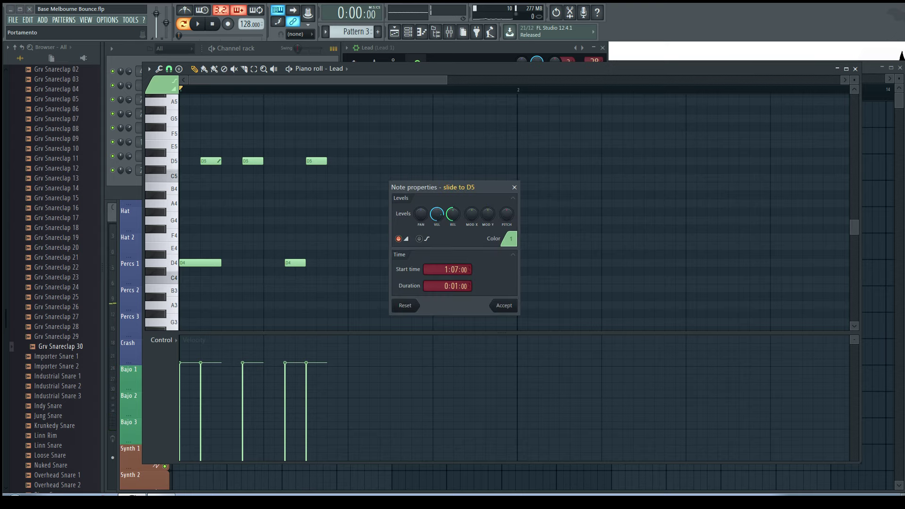
{"action": "left_click", "coordinate": [504, 306]}
{"action": "key", "text": "space"}
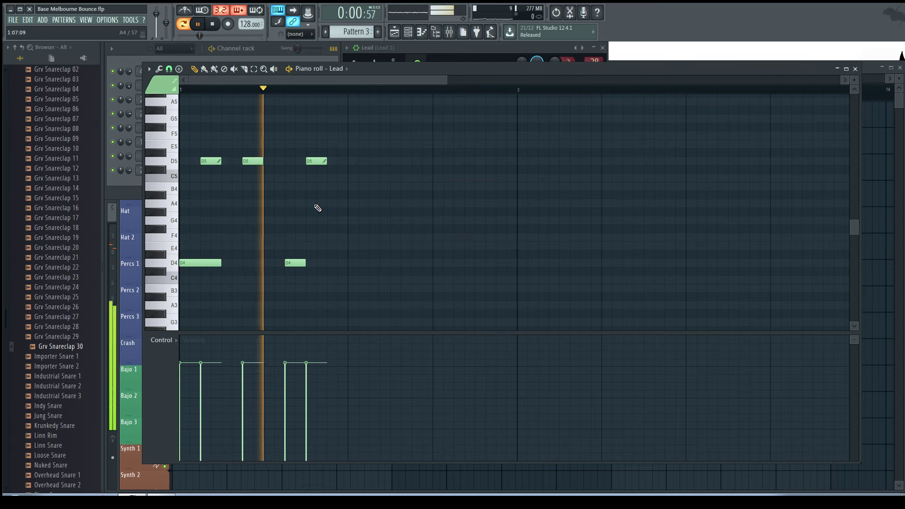
{"action": "key", "text": "space"}
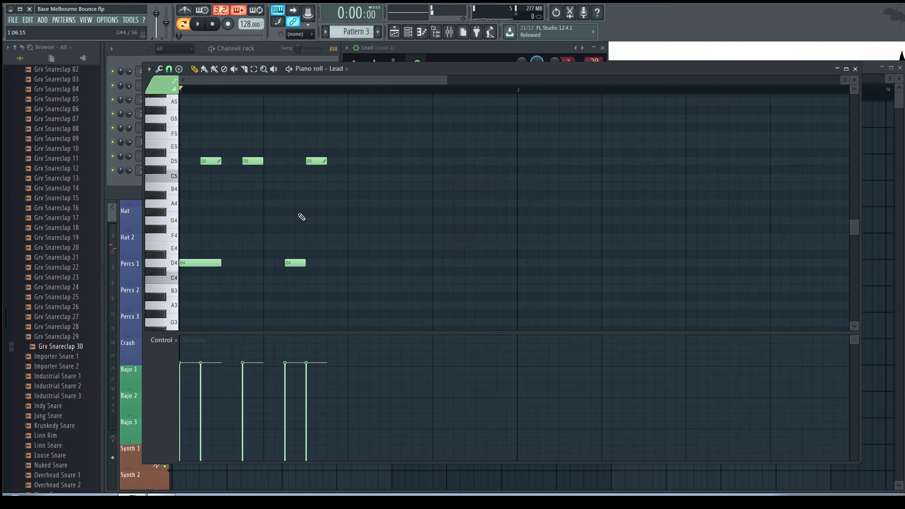
Transpose the D4 note at step 6 up to F5 and lengthen it to two steps while auditioning the pattern.
{"action": "key", "text": "x"}
{"action": "key", "text": "w"}
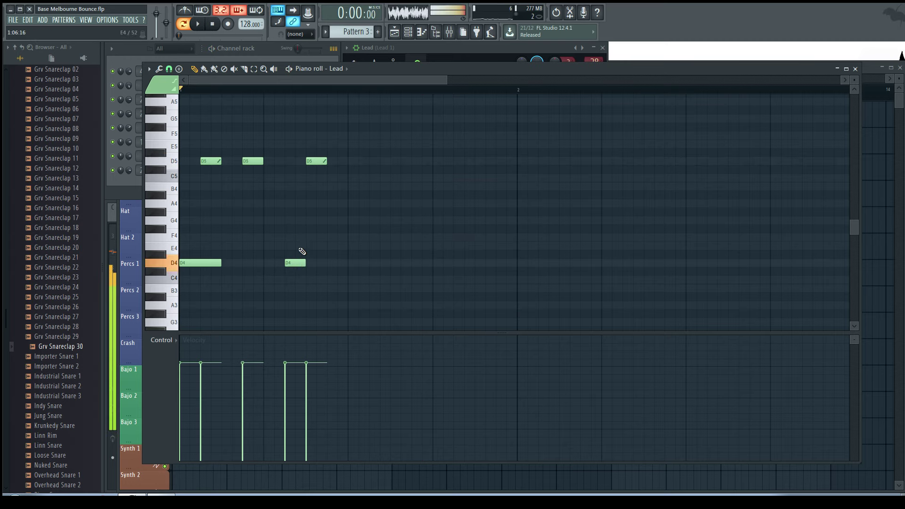
{"action": "left_click_drag", "start_coordinate": [295, 263], "coordinate": [295, 145]}
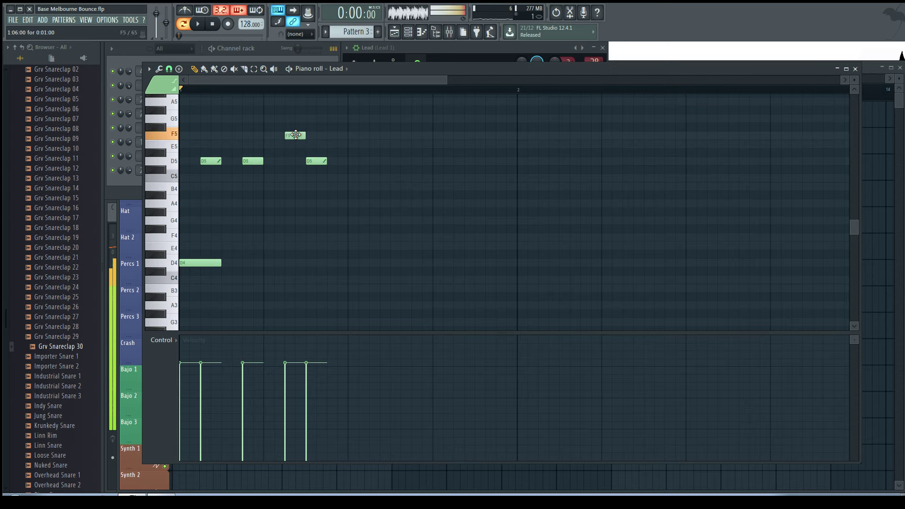
{"action": "key", "text": "space"}
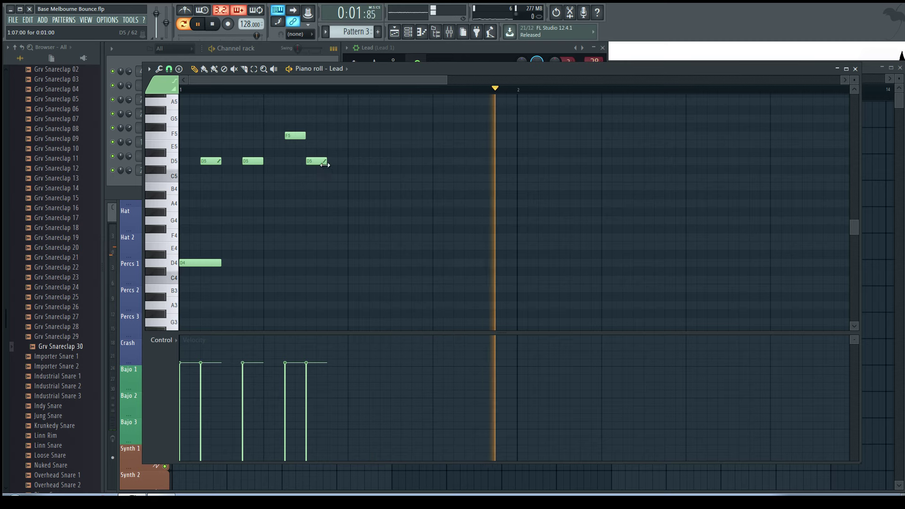
{"action": "left_click_drag", "start_coordinate": [306, 137], "coordinate": [327, 138]}
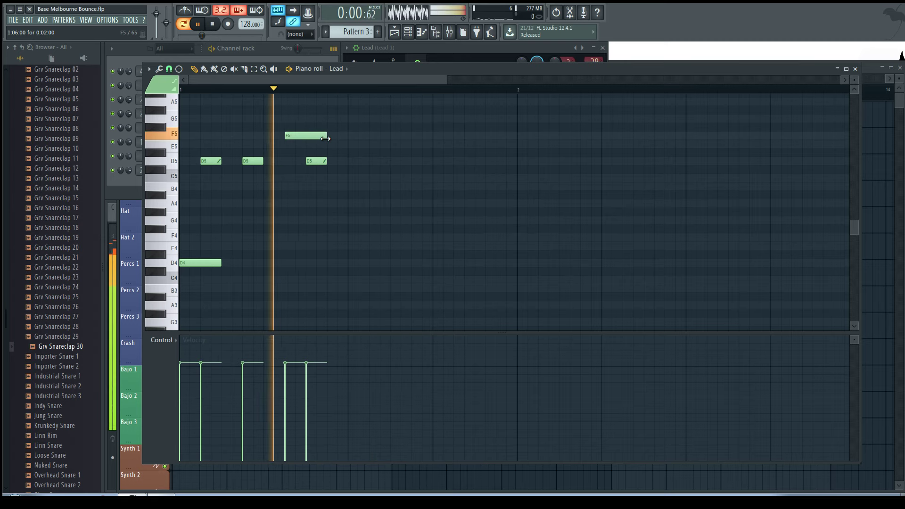
Extend the melody with a two-step D5 at step 9, a shorter F5 at step 11 and a one-step D5 at step 12.
{"action": "left_click", "coordinate": [349, 161]}
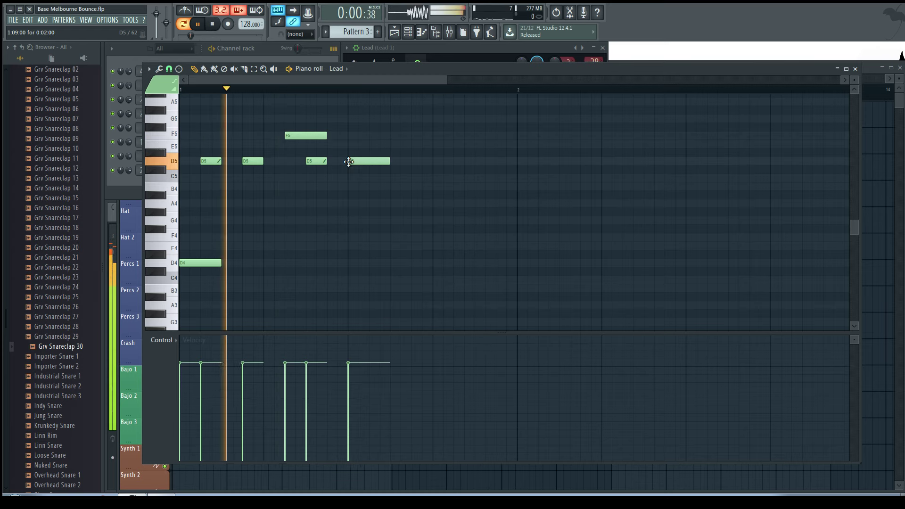
{"action": "left_click", "coordinate": [395, 137]}
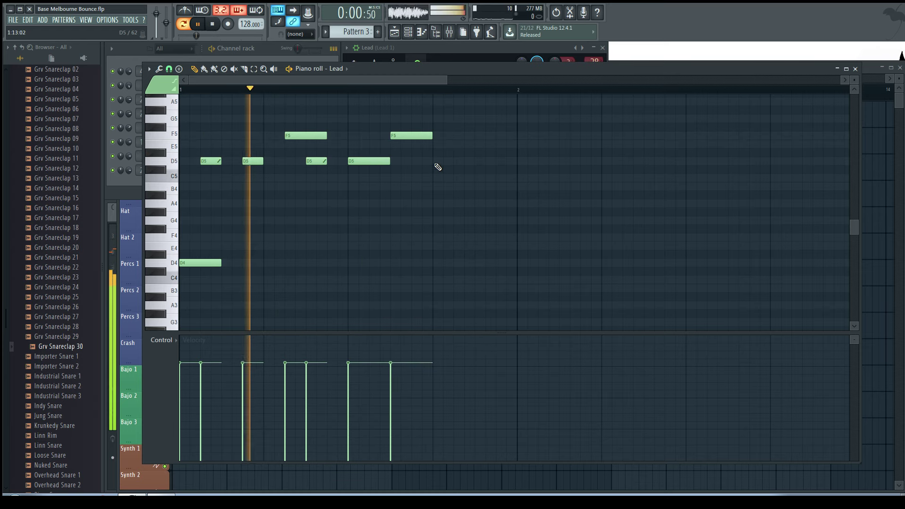
{"action": "left_click", "coordinate": [436, 162]}
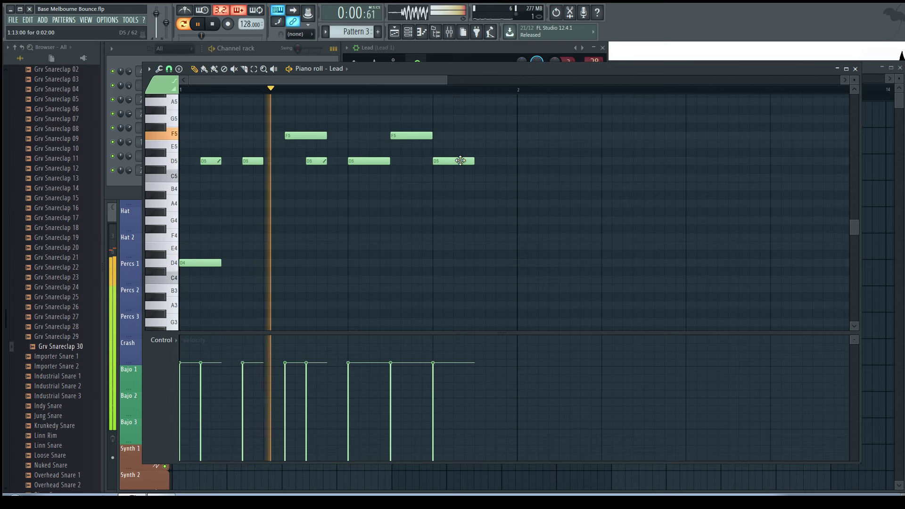
{"action": "left_click_drag", "start_coordinate": [461, 161], "coordinate": [416, 136]}
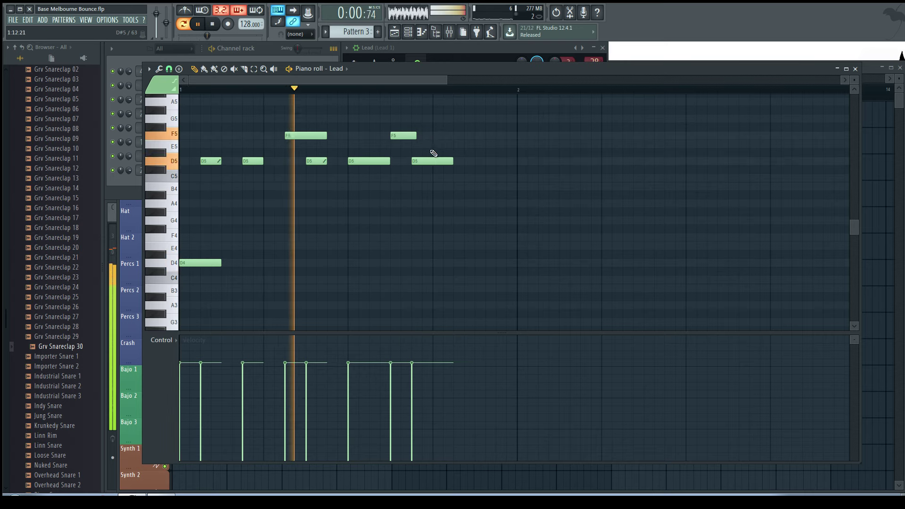
{"action": "left_click_drag", "start_coordinate": [453, 161], "coordinate": [432, 161]}
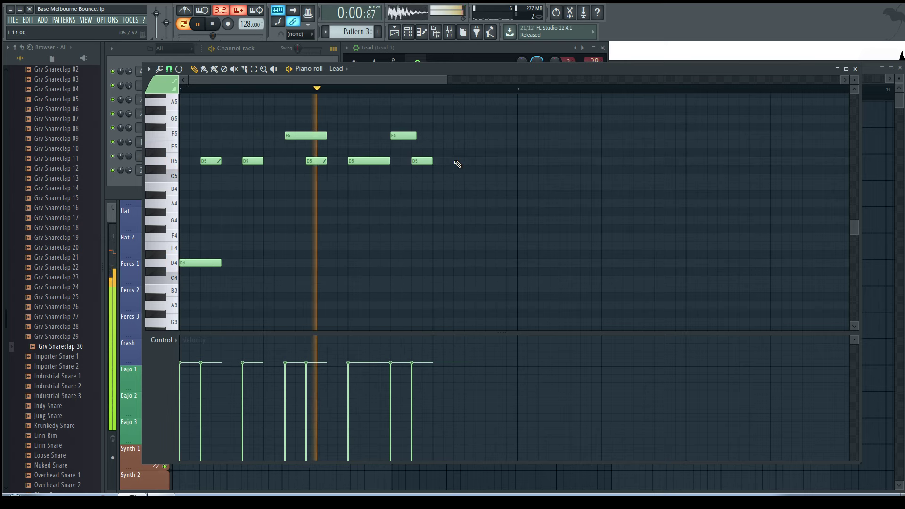
Try two short D5 notes at 1:13:18 and 1:14:06, followed by a longer D5 at step 15.
{"action": "left_click", "coordinate": [452, 162]}
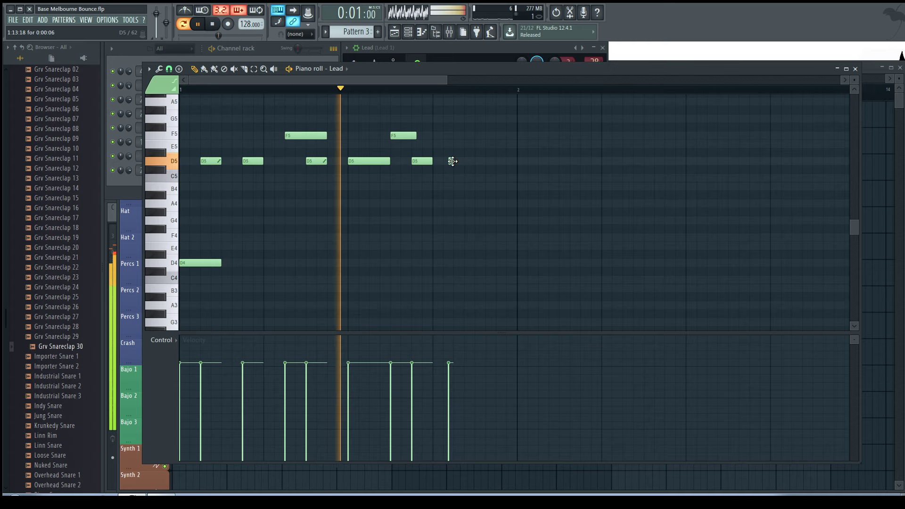
{"action": "left_click", "coordinate": [470, 161]}
{"action": "left_click", "coordinate": [486, 161]}
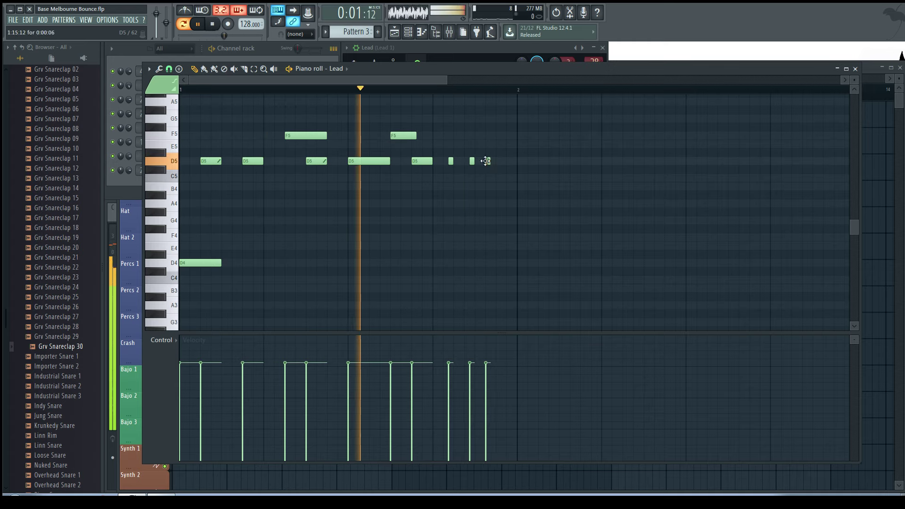
{"action": "left_click_drag", "start_coordinate": [486, 161], "coordinate": [462, 162]}
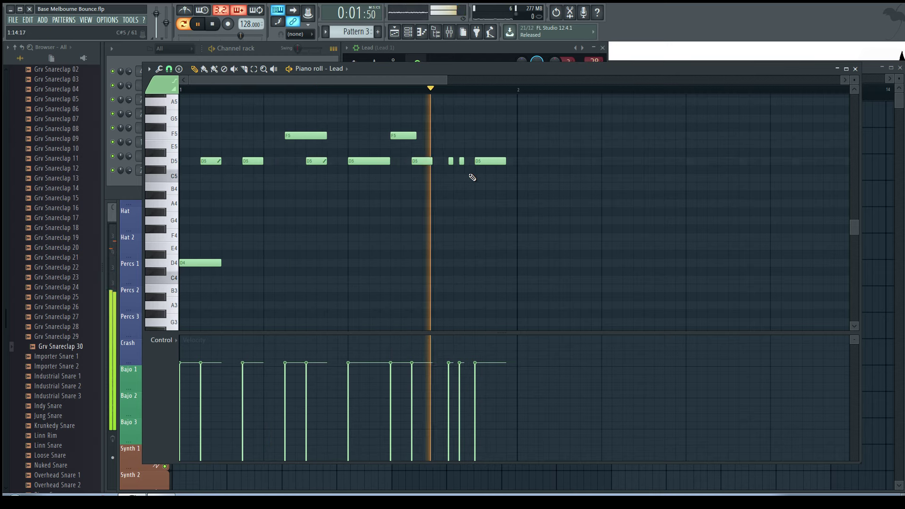
Try the first short D5 at 1:13:12, compare the timing in playback and delete both short D5 notes.
{"action": "key", "text": "space"}
{"action": "left_click_drag", "start_coordinate": [452, 162], "coordinate": [447, 164]}
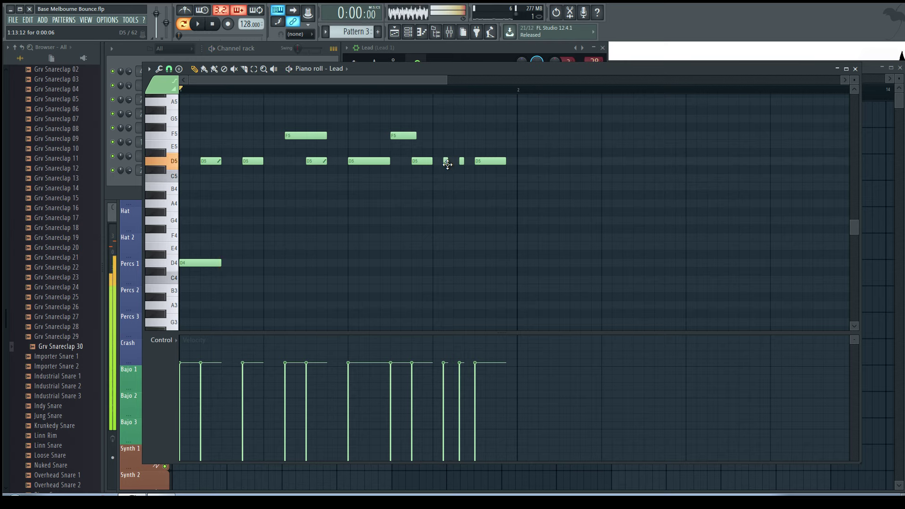
{"action": "key", "text": "space"}
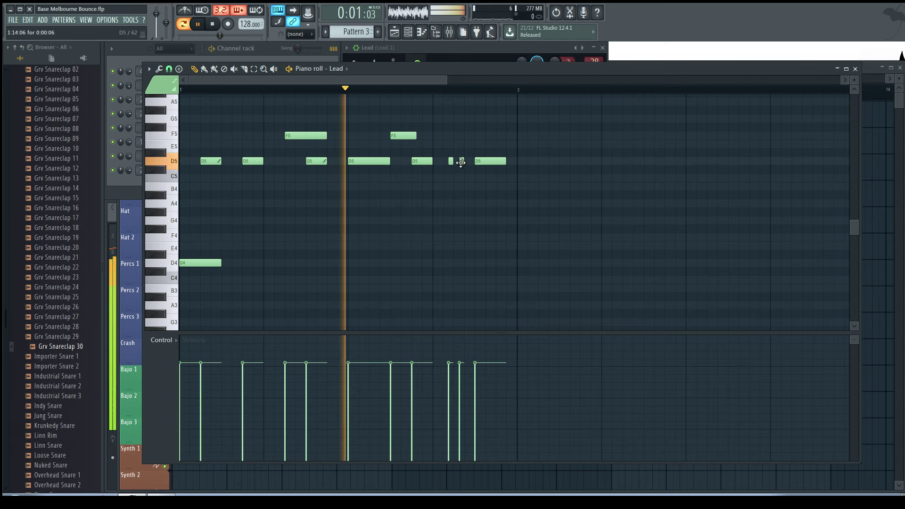
{"action": "key", "text": "space"}
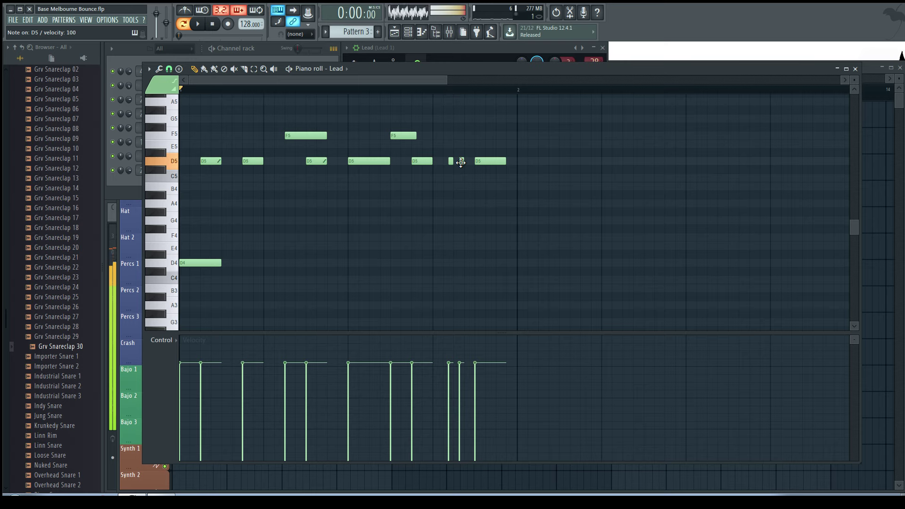
{"action": "key", "text": "space"}
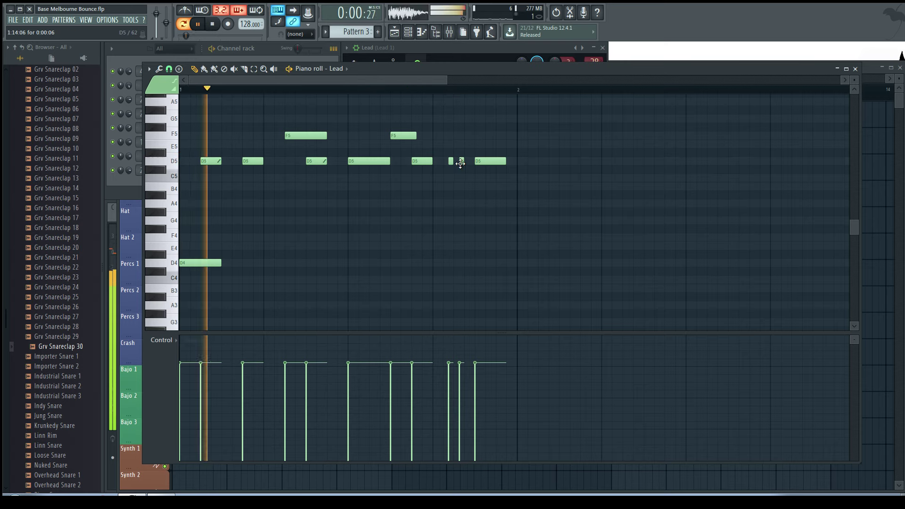
{"action": "key", "text": "space"}
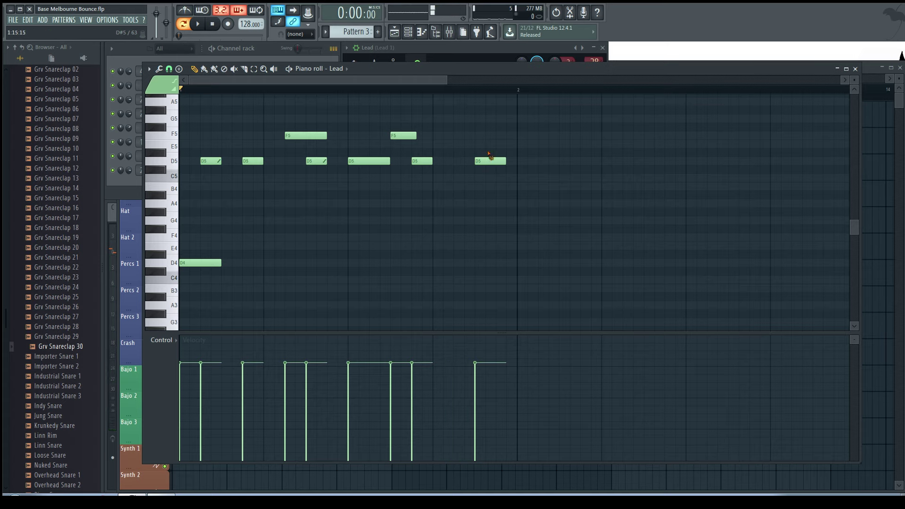
Shorten the D5 at step 12 to 0:18 and add D5 notes at step 13 (one step), step 15 (0:18) and step 16 (0:06).
{"action": "left_click", "coordinate": [434, 160]}
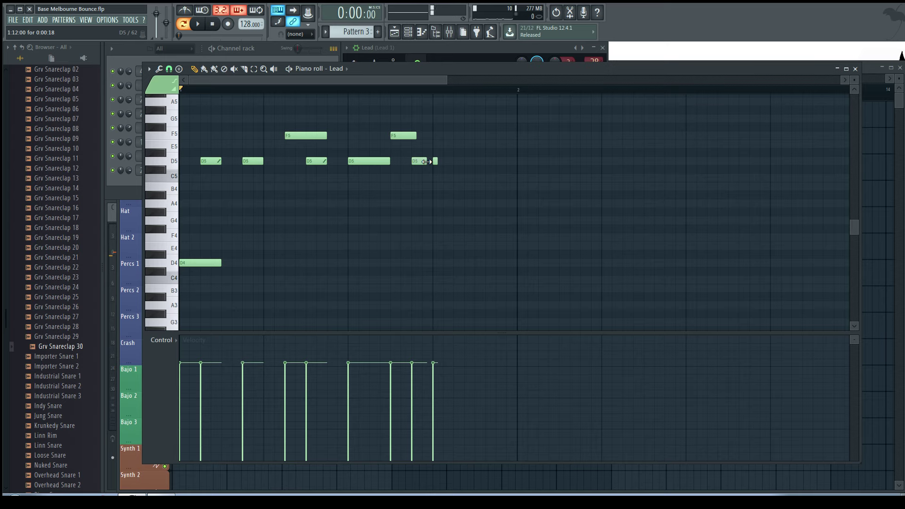
{"action": "left_click", "coordinate": [478, 161]}
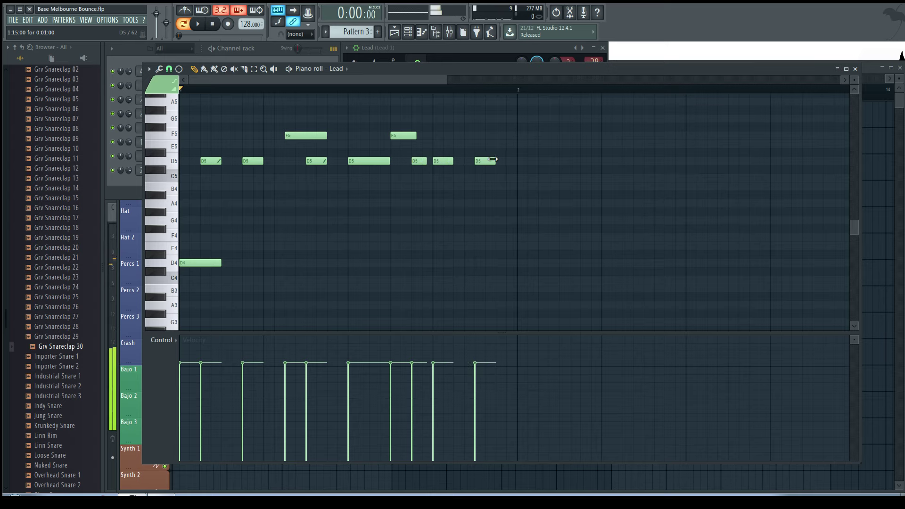
{"action": "key", "text": "space"}
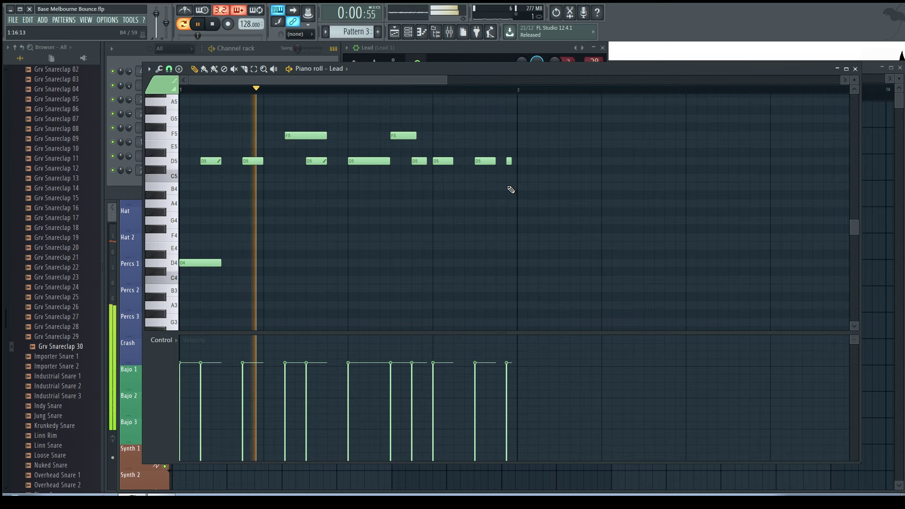
{"action": "left_click_drag", "start_coordinate": [509, 161], "coordinate": [490, 164]}
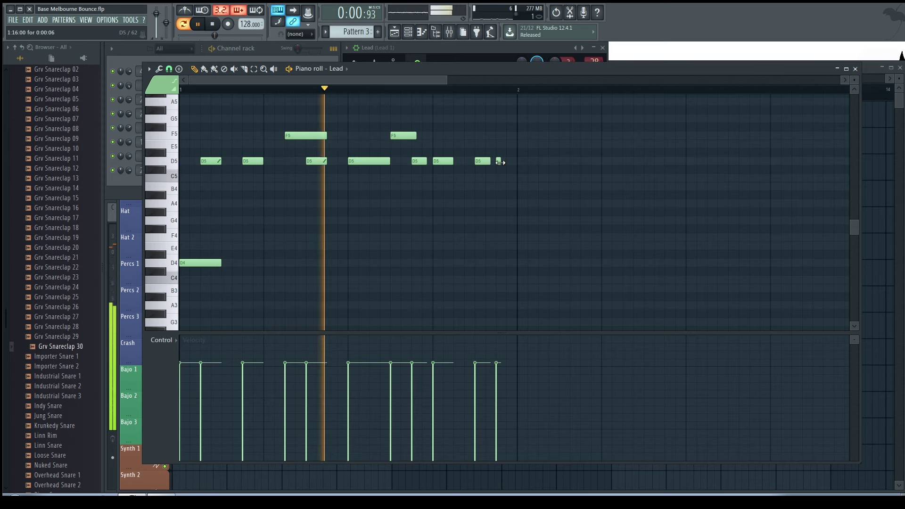
{"action": "key", "text": "space"}
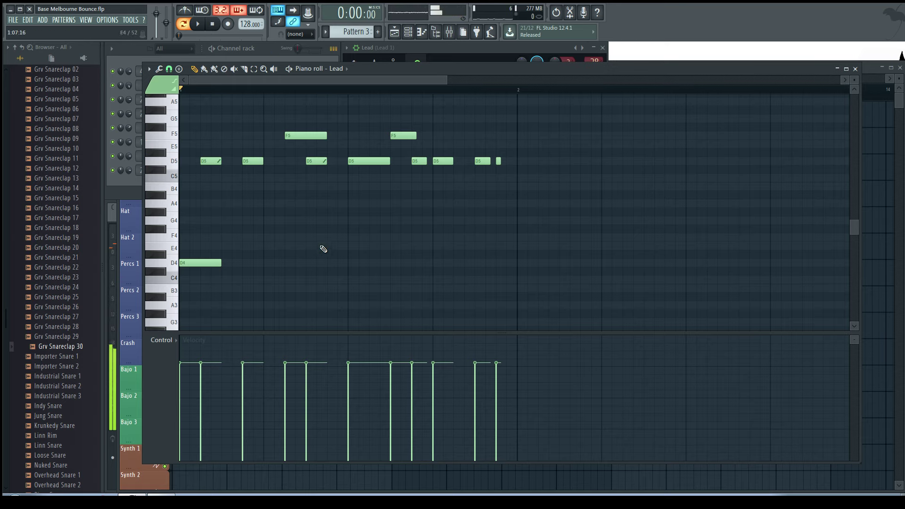
Replace the F5 at step 6 and portamento D5 at step 7 with a 0:18 D5 at step 5, shortening the D5 at step 4 to match.
{"action": "key", "text": "space"}
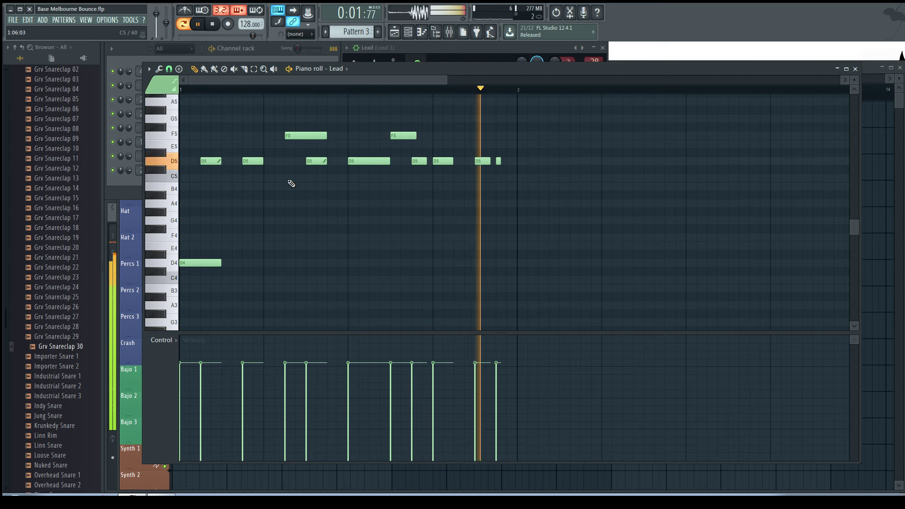
{"action": "key", "text": "space"}
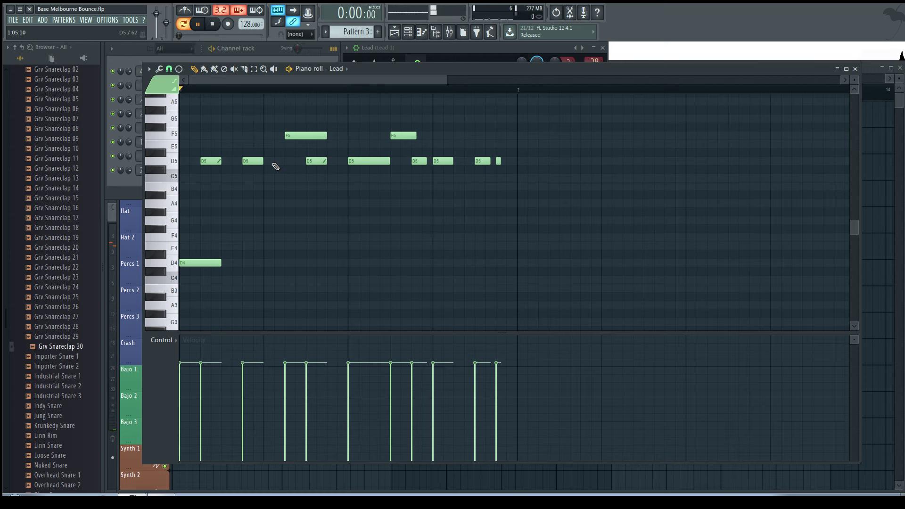
{"action": "key", "text": "space"}
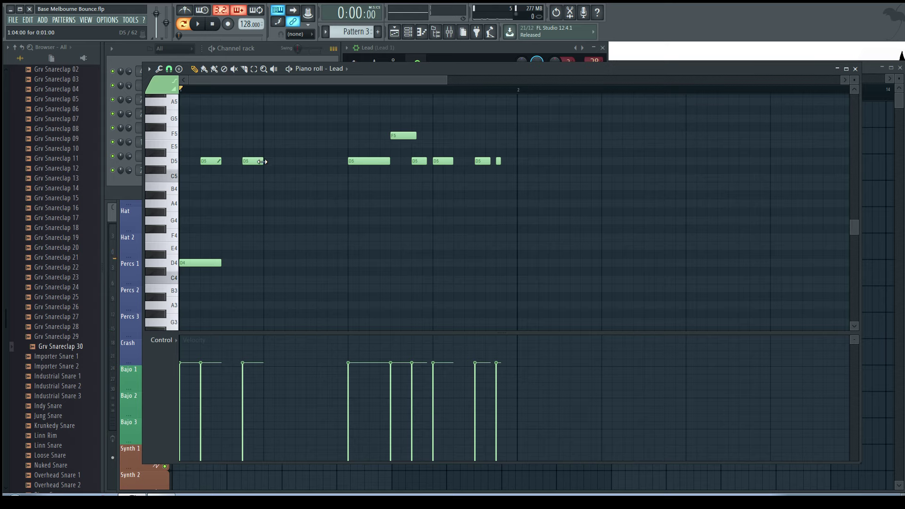
{"action": "key", "text": "space"}
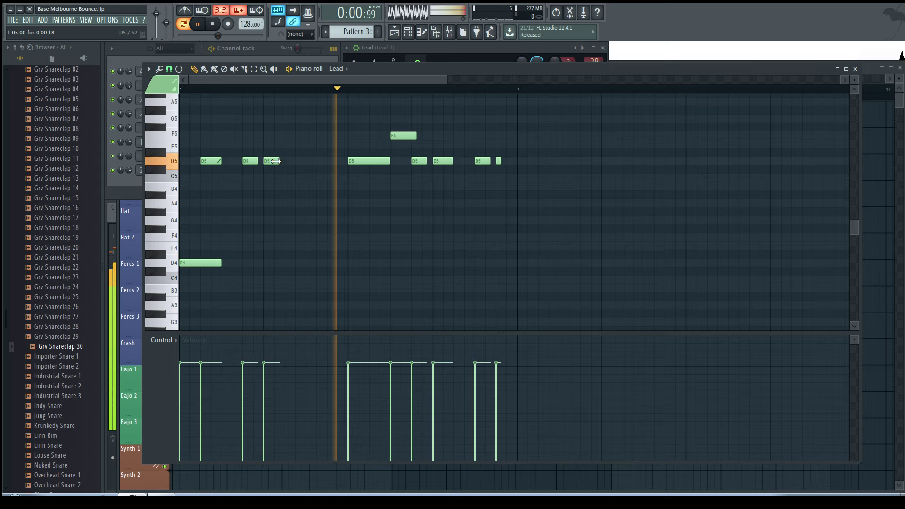
Lengthen the D5 note at 1:05 to 0:01:18 and add a D5 note at 1:07 lasting 0:01:06.
{"action": "mouse_move", "coordinate": [284, 161]}
{"action": "left_mouse_down"}
{"action": "mouse_move", "coordinate": [298, 162]}
{"action": "mouse_move", "coordinate": [289, 163]}
{"action": "left_mouse_up"}
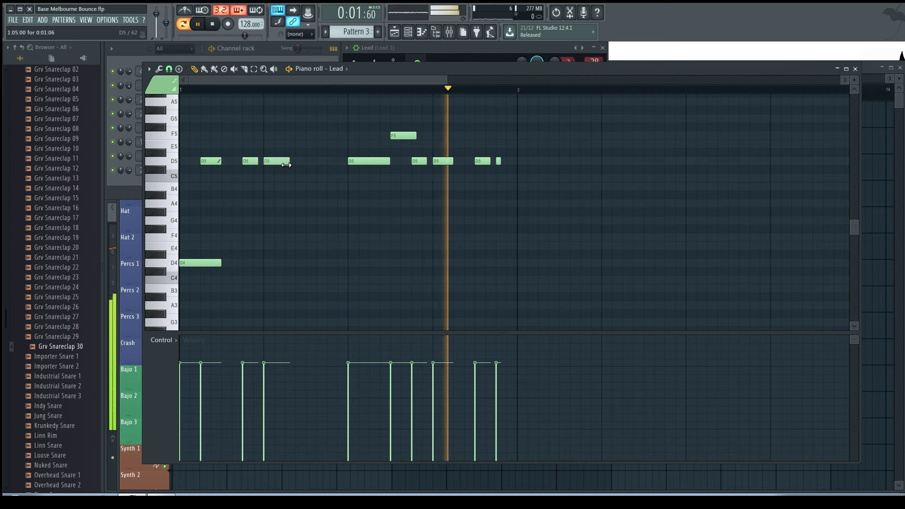
{"action": "left_click", "coordinate": [307, 162]}
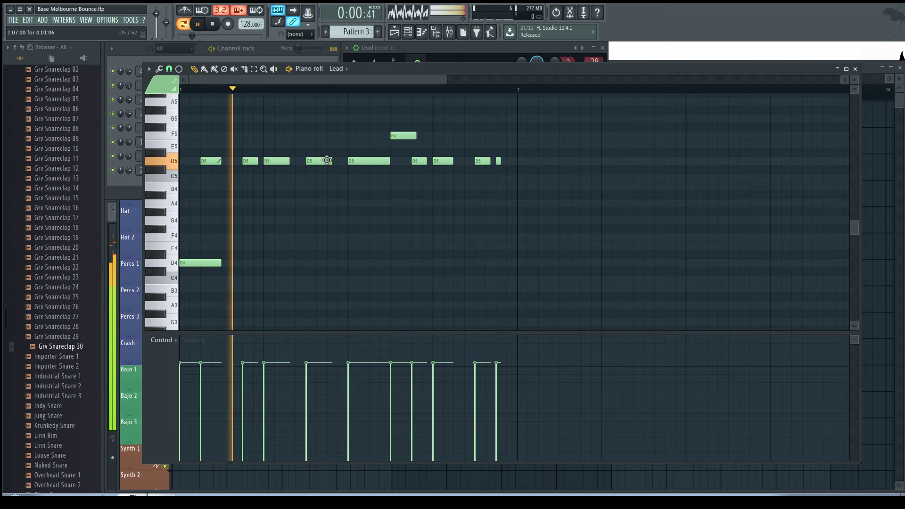
{"action": "left_click_drag", "start_coordinate": [289, 161], "coordinate": [300, 162]}
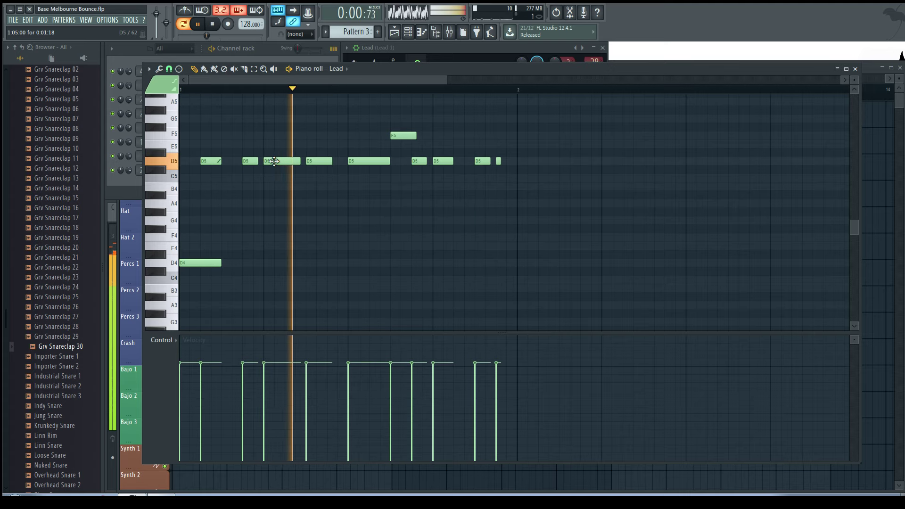
Place Pattern 3 on the playlist's Synth 1 track for bars 1 to 4 only, and play it against the drums.
{"action": "left_click", "coordinate": [856, 69]}
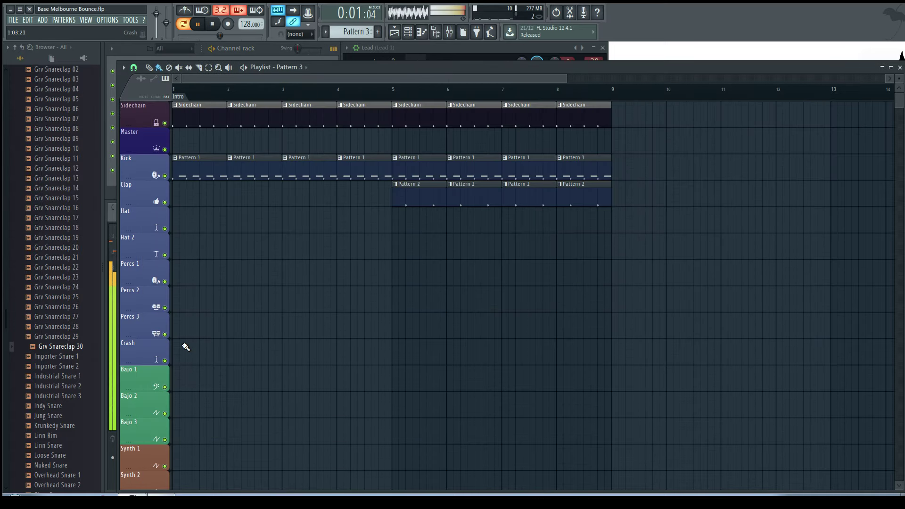
{"action": "scroll", "coordinate": [188, 424], "scroll_direction": "down", "scroll_amount": 1}
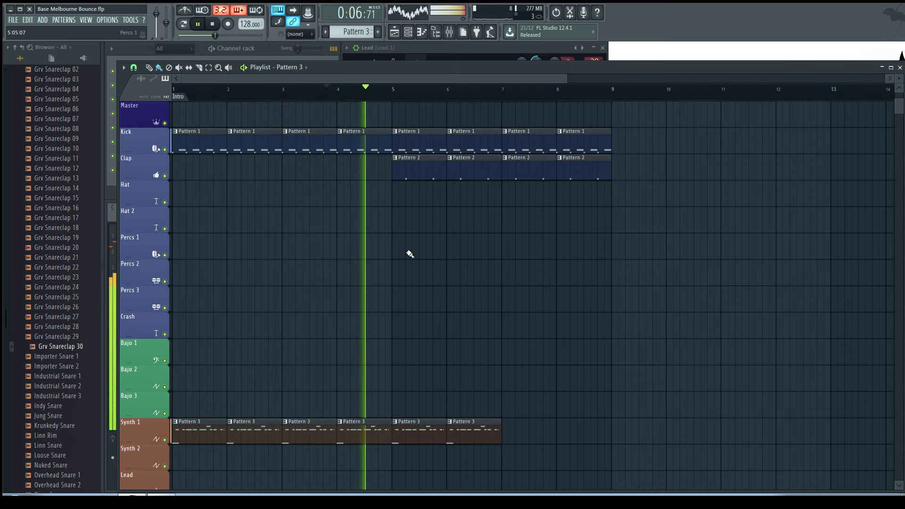
{"action": "scroll", "coordinate": [414, 439], "scroll_direction": "down", "scroll_amount": 1}
{"action": "key", "text": "space"}
{"action": "right_click", "coordinate": [403, 403]}
{"action": "scroll", "coordinate": [447, 408], "scroll_direction": "down", "scroll_amount": 1}
{"action": "right_click", "coordinate": [493, 412]}
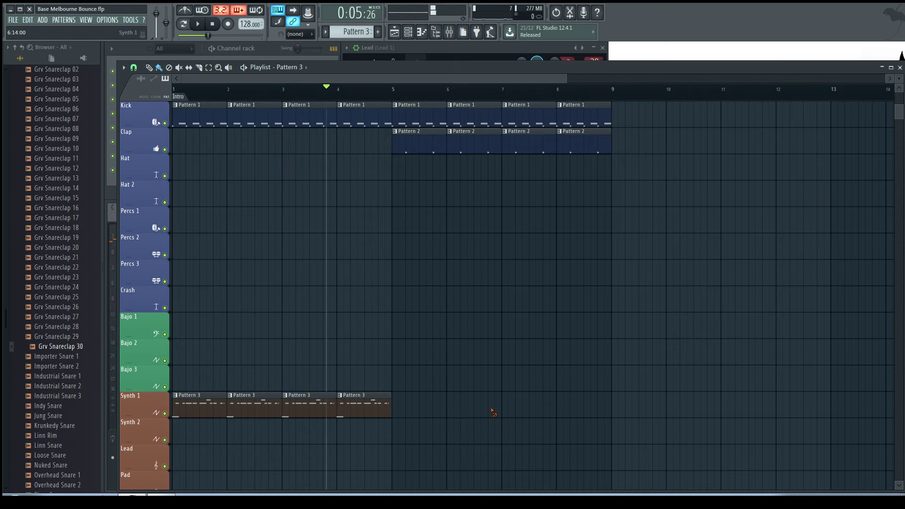
Reopen the Lead piano roll and play Pattern 3 in pattern mode.
{"action": "key", "text": "F7"}
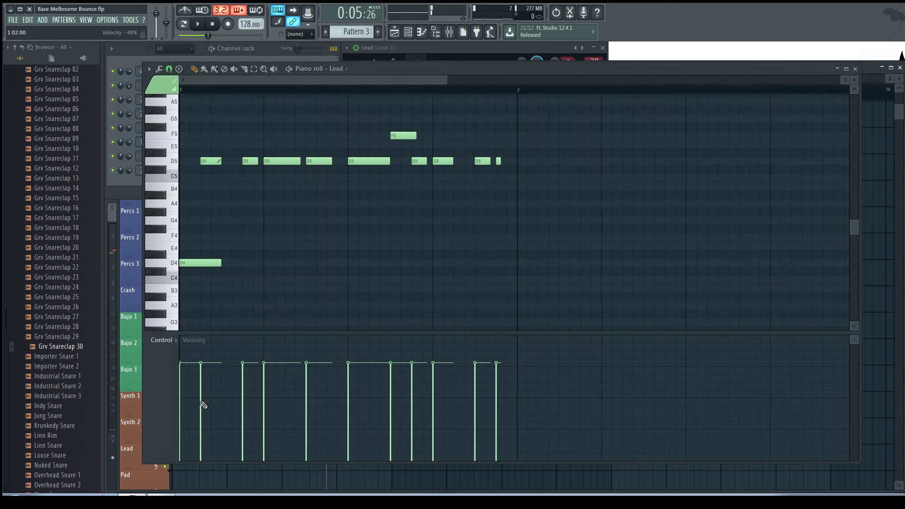
{"action": "left_click", "coordinate": [185, 27]}
{"action": "key", "text": "space"}
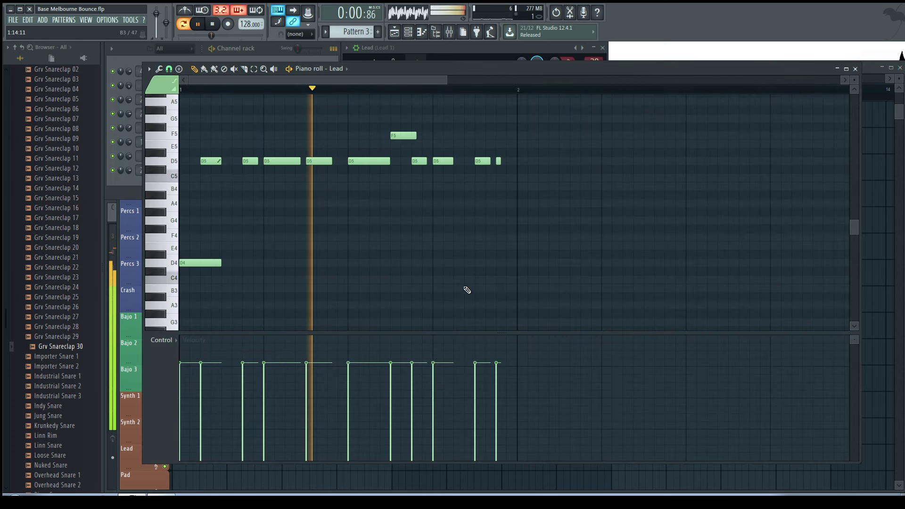
Try all the Lead notes one octave higher during playback, and move them back down.
{"action": "key", "text": "space"}
{"action": "key", "text": "ctrl+a"}
{"action": "key", "text": "ctrl+Up"}
{"action": "key", "text": "space"}
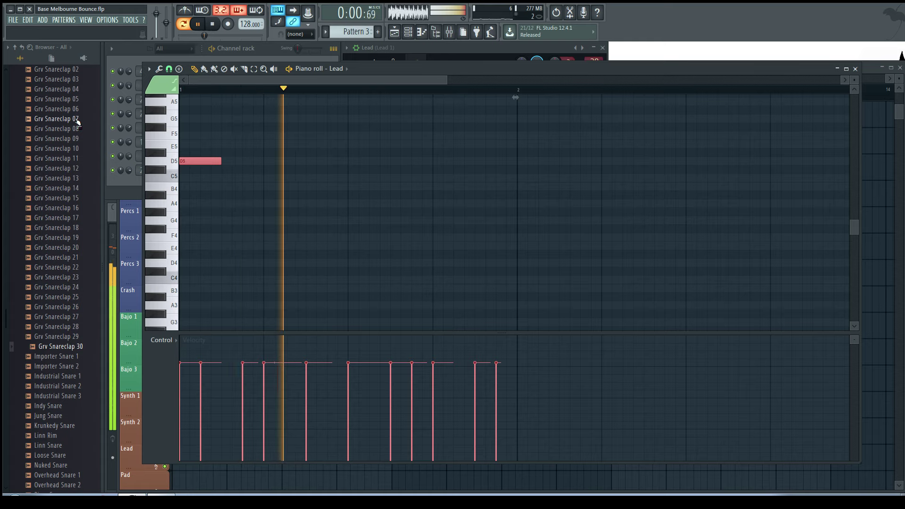
{"action": "key", "text": "ctrl+Down"}
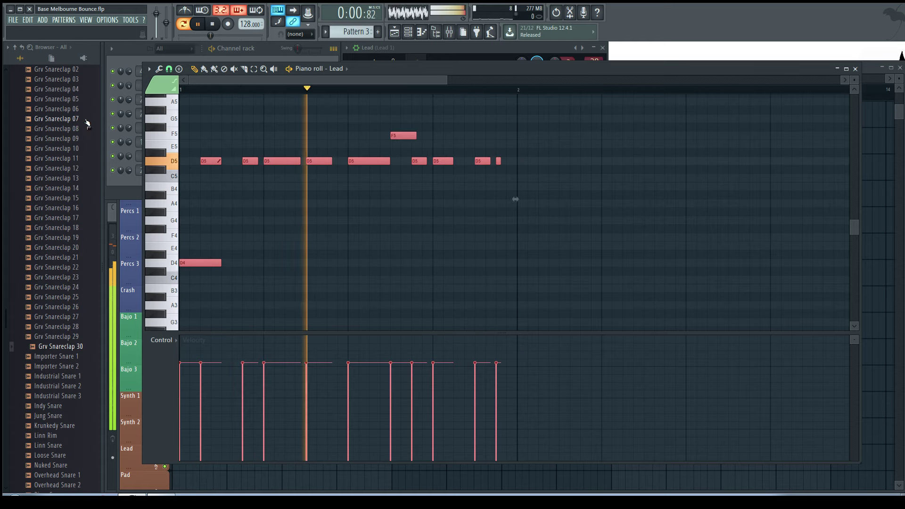
{"action": "key", "text": "ctrl+d"}
{"action": "scroll", "coordinate": [325, 233], "scroll_direction": "up", "scroll_amount": 2}
{"action": "scroll", "coordinate": [315, 242], "scroll_direction": "up", "scroll_amount": 1}
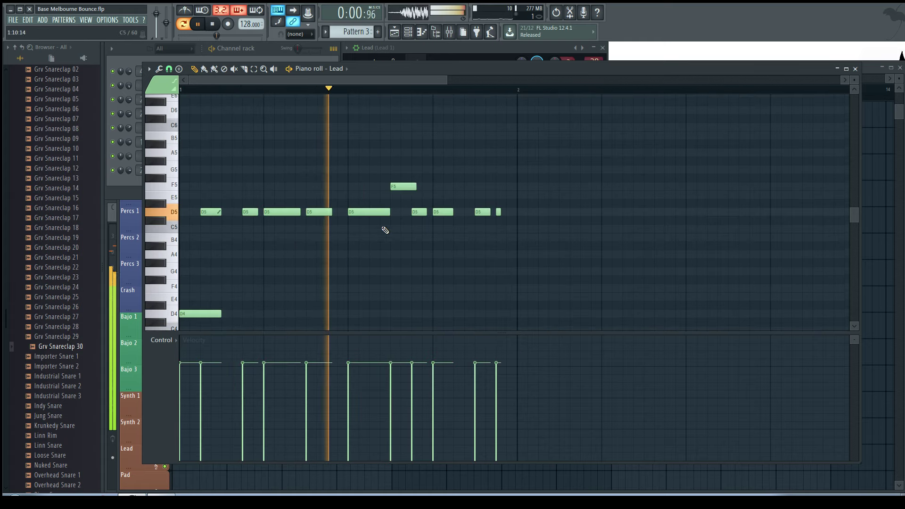
Change the piano roll's snap setting and restart playback of the pattern.
{"action": "key", "text": "space"}
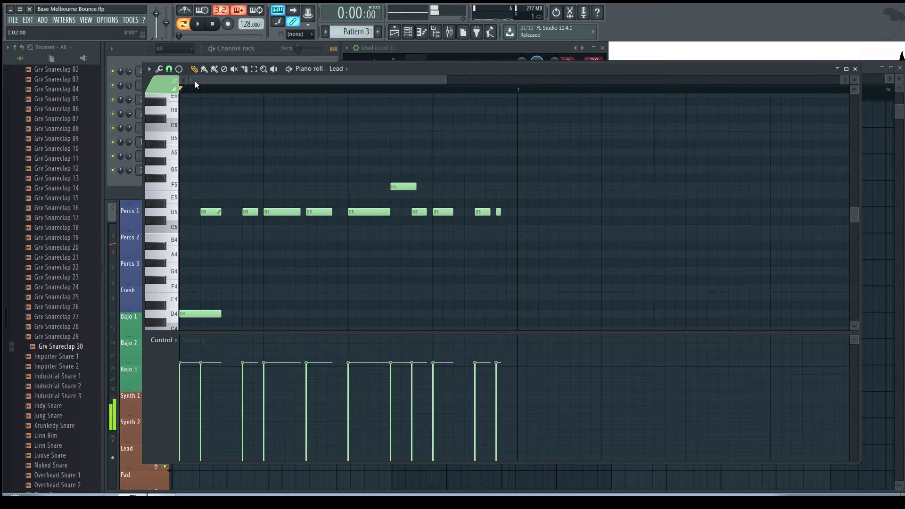
{"action": "left_click", "coordinate": [169, 69]}
{"action": "left_click", "coordinate": [191, 140]}
{"action": "key", "text": "space"}
Replace the D5 note at 1:04 with a D5 note at 1:03:16 lasting 0:01:00, and listen to it.
{"action": "right_click", "coordinate": [237, 212]}
{"action": "left_click", "coordinate": [237, 212]}
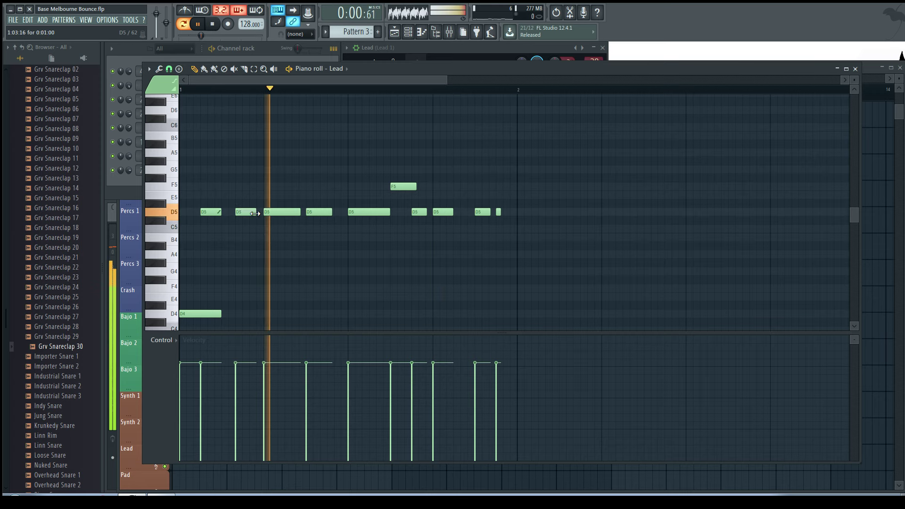
{"action": "key", "text": "space"}
{"action": "key", "text": "space"}
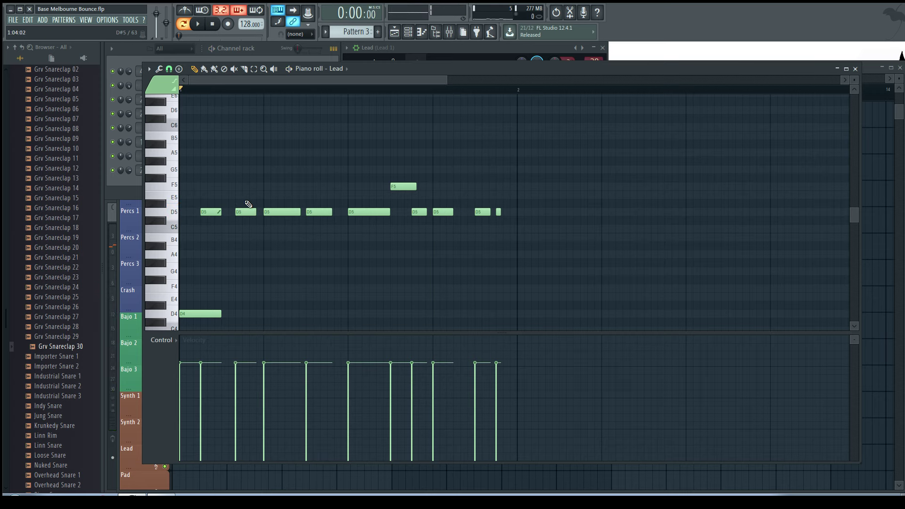
Replace the second D5 note with one starting at 1:03:00 and ending shortly before the 1:05 note.
{"action": "key", "text": "space"}
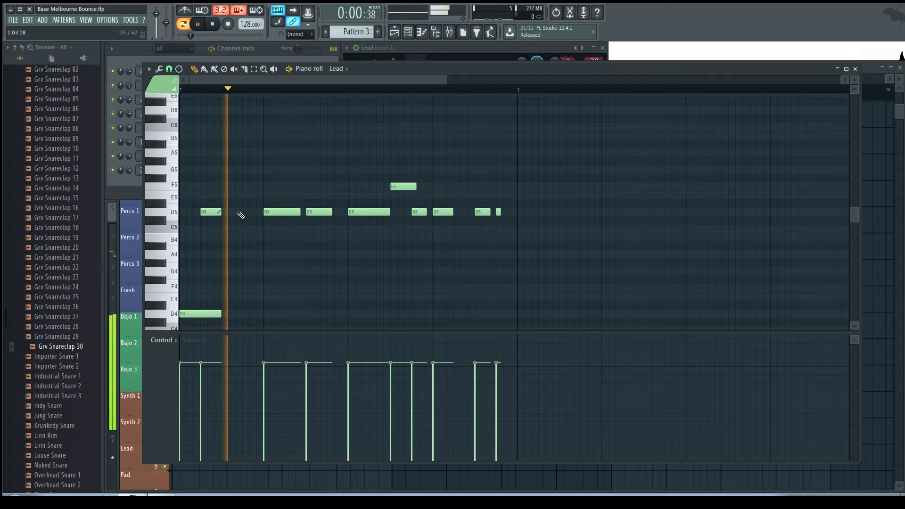
{"action": "key", "text": "space"}
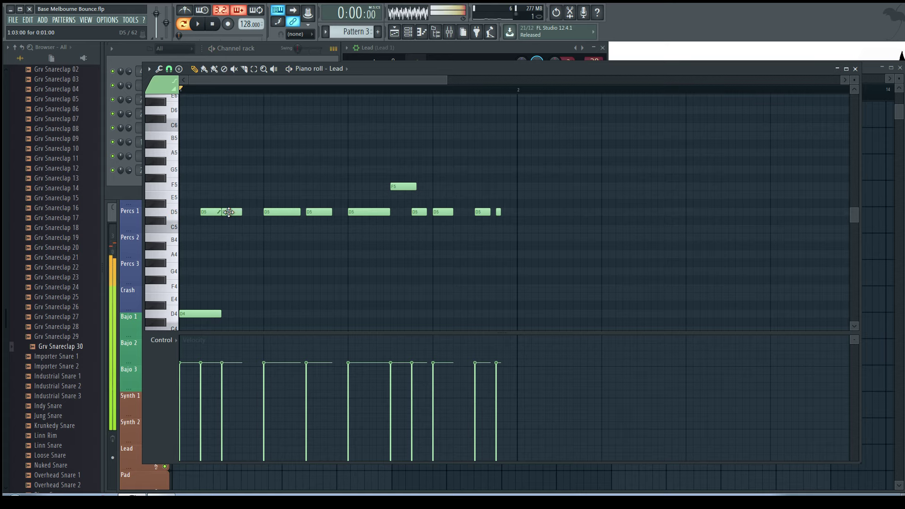
{"action": "key", "text": "space"}
{"action": "left_click_drag", "start_coordinate": [250, 213], "coordinate": [256, 213]}
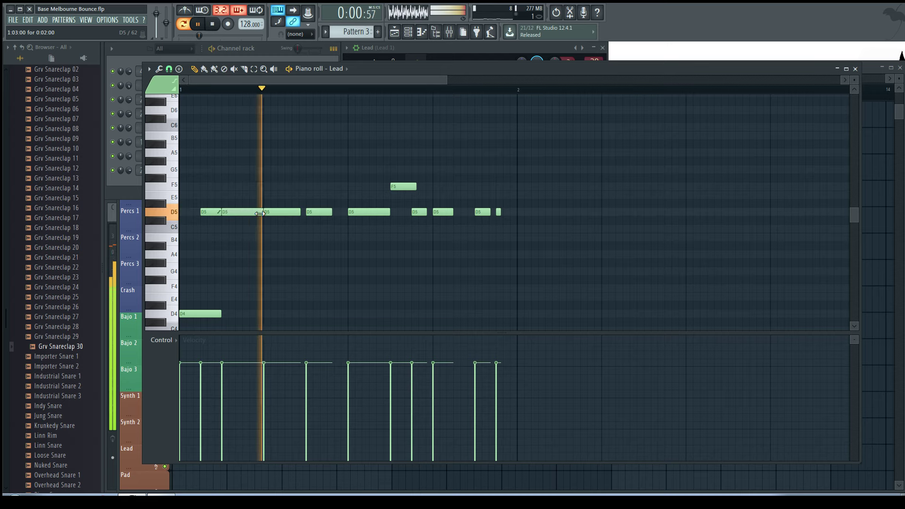
{"action": "key", "text": "space"}
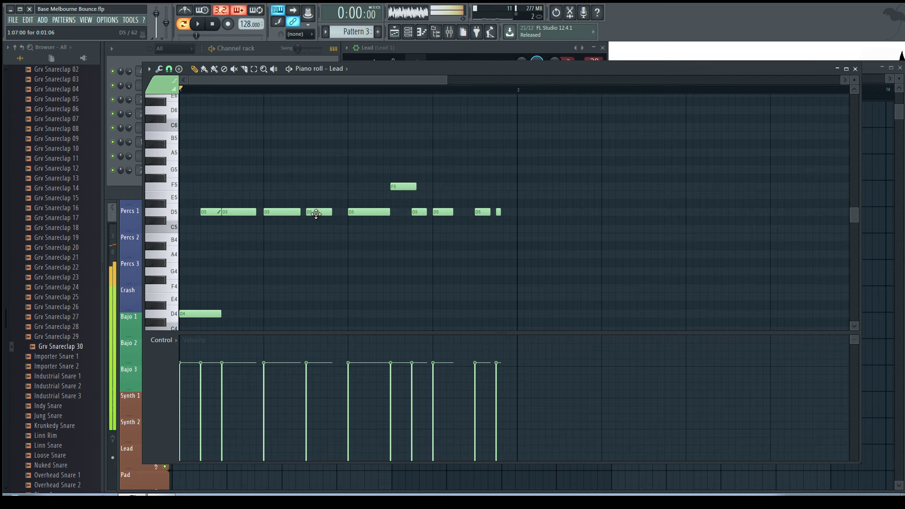
Lengthen the D5 note at 1:07 so it ends shortly before beat 1:09, and replay the pattern.
{"action": "key", "text": "space"}
{"action": "left_click_drag", "start_coordinate": [320, 213], "coordinate": [335, 212]}
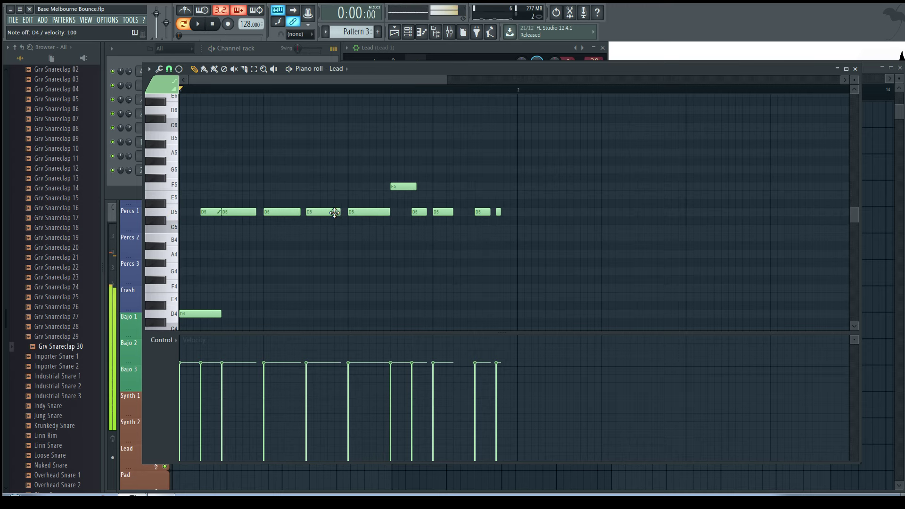
{"action": "key", "text": "space"}
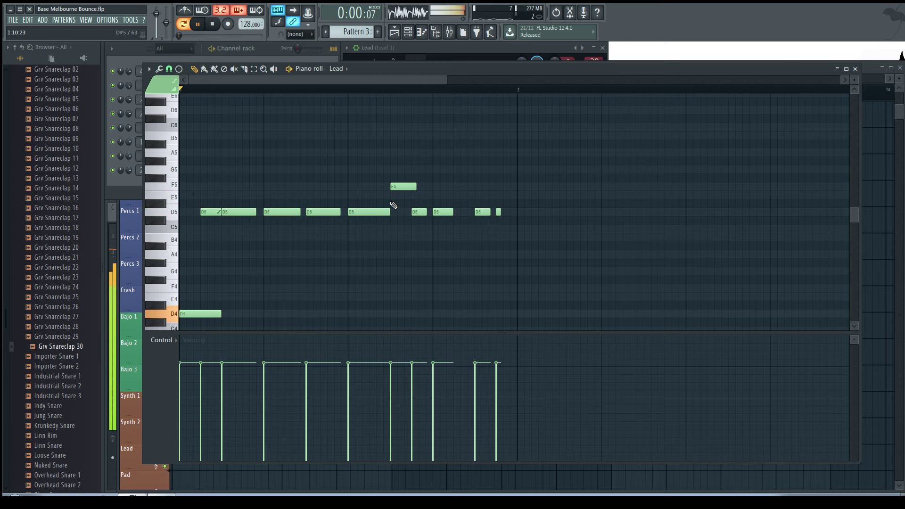
Replace the notes from 1:09 to 1:12 with an F5 at 1:09:00 and a D5 at 1:11:00, each lasting 0:01:22.
{"action": "key", "text": "space"}
{"action": "mouse_move", "coordinate": [402, 187]}
{"action": "left_mouse_down"}
{"action": "mouse_move", "coordinate": [375, 188]}
{"action": "mouse_move", "coordinate": [388, 187]}
{"action": "left_mouse_up"}
{"action": "key", "text": "space"}
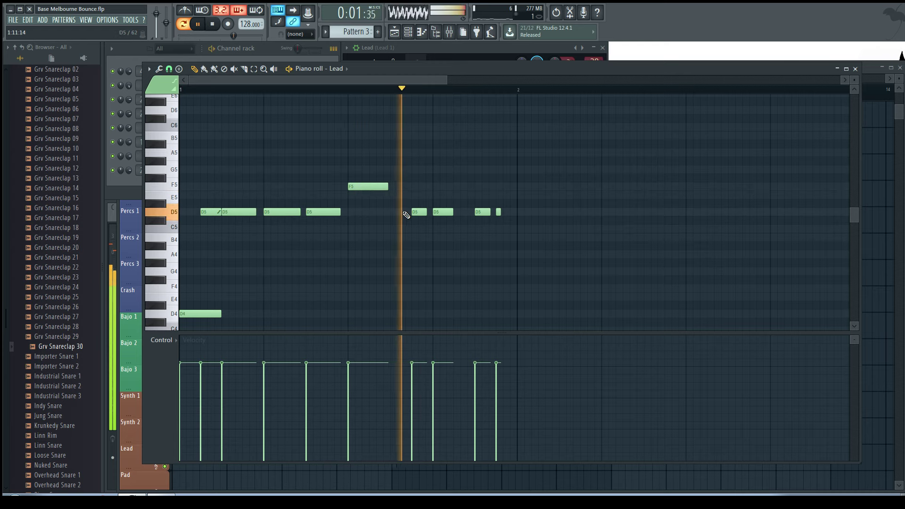
{"action": "key", "text": "space"}
{"action": "right_click", "coordinate": [420, 213]}
{"action": "key", "text": "space"}
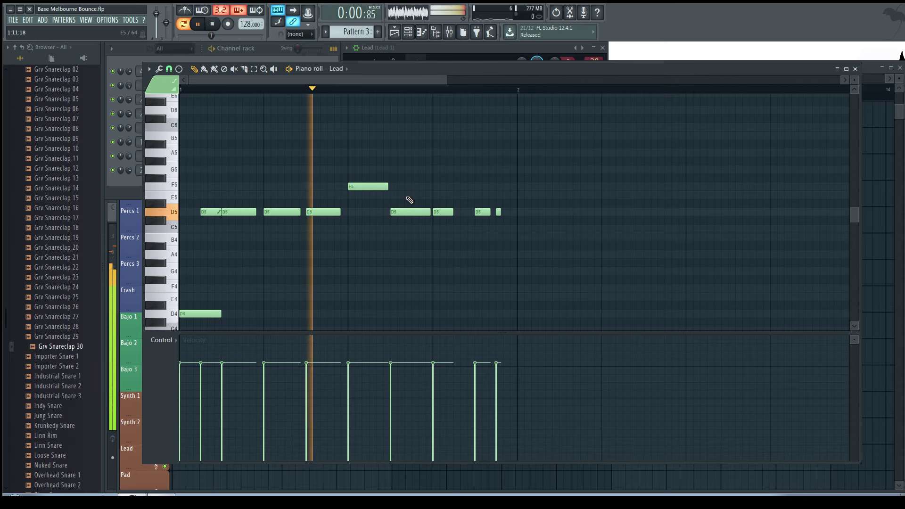
Turn on portamento for the D5 note at 1:11 and the F5 note at 1:09.
{"action": "key", "text": "space"}
{"action": "double_click", "coordinate": [399, 211]}
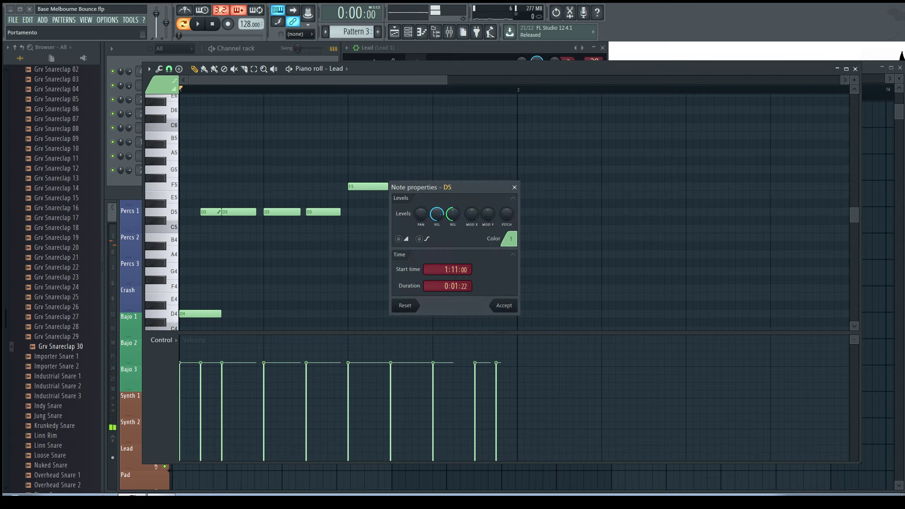
{"action": "left_click", "coordinate": [503, 306]}
{"action": "key", "text": "space"}
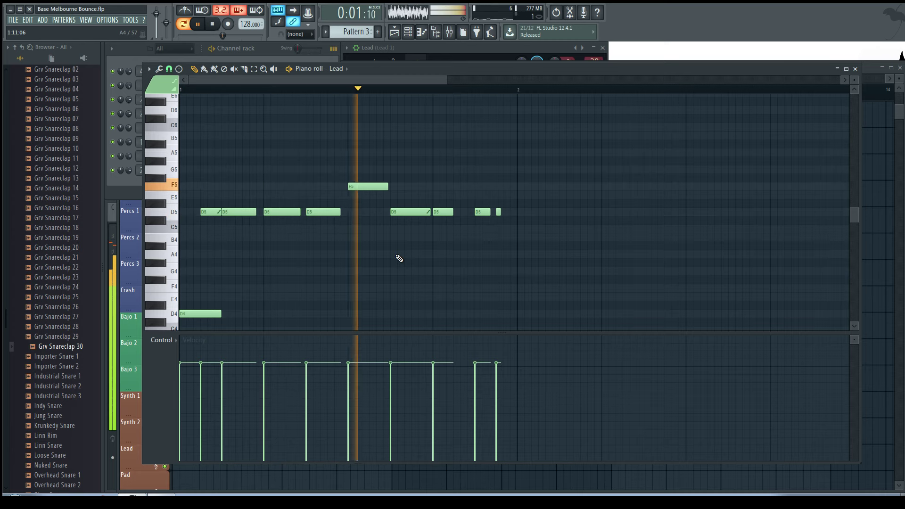
{"action": "key", "text": "space"}
{"action": "double_click", "coordinate": [358, 188]}
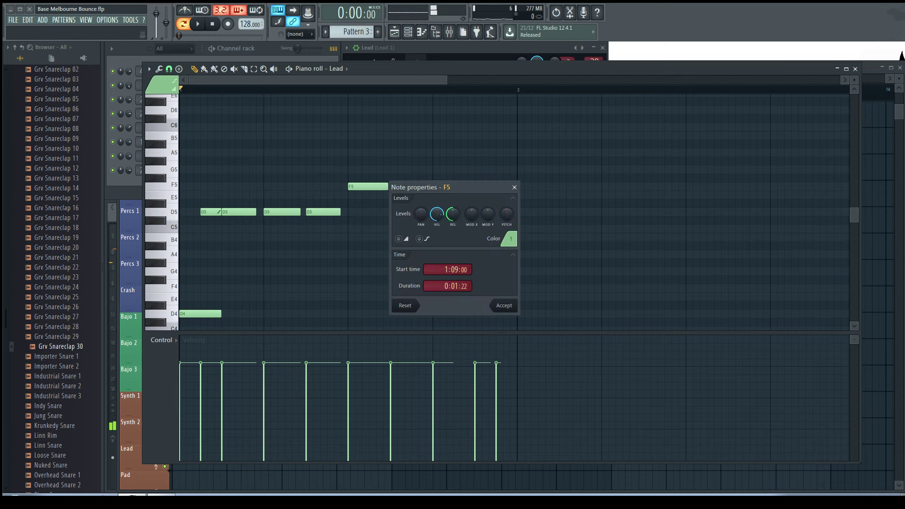
{"action": "left_click", "coordinate": [504, 305]}
{"action": "key", "text": "space"}
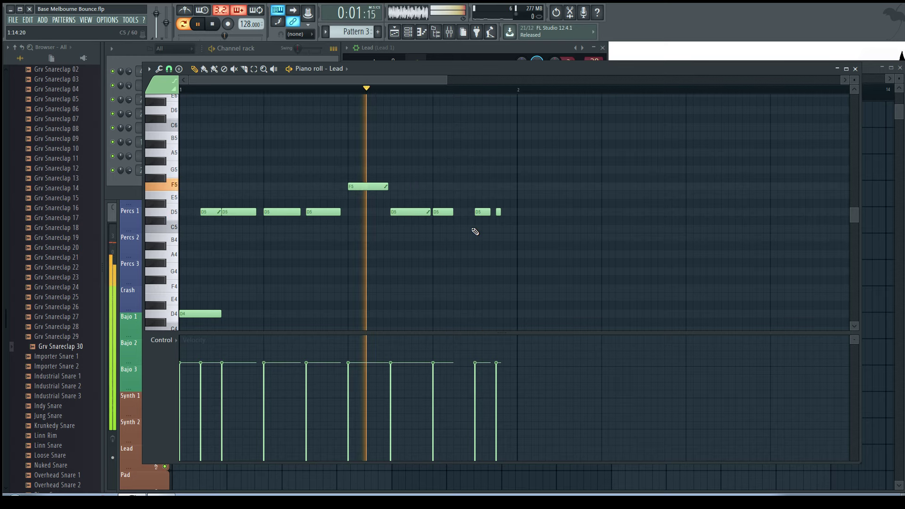
Replace the last two short D5 notes with a single D5 note at 1:15:00 lasting 0:01:00.
{"action": "key", "text": "space"}
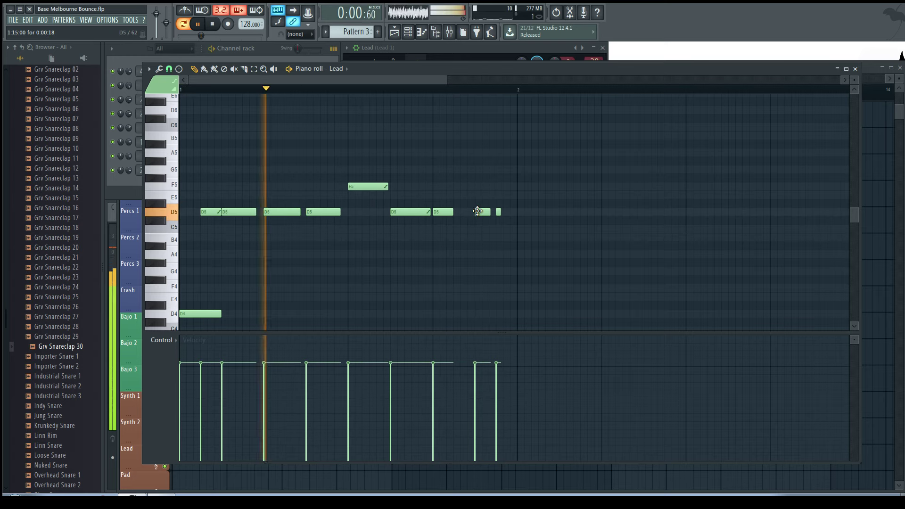
{"action": "key", "text": "space"}
{"action": "key", "text": "space"}
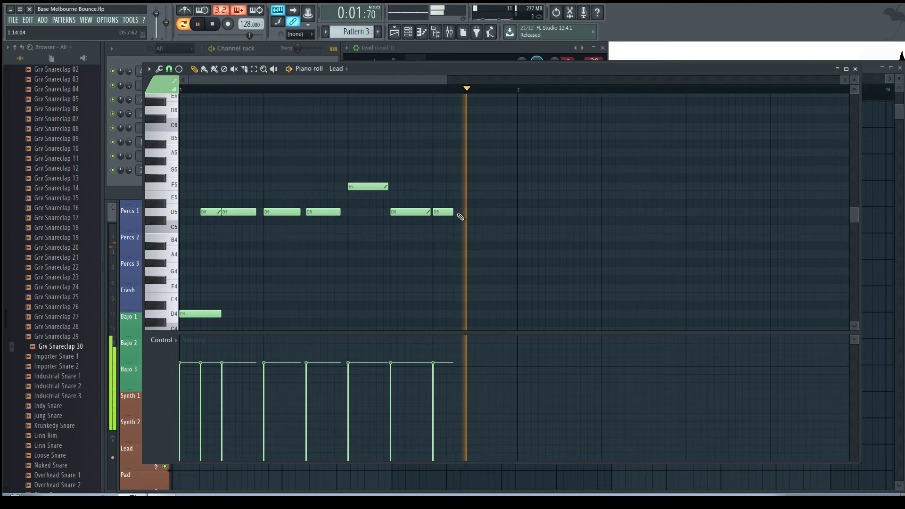
{"action": "key", "text": "space"}
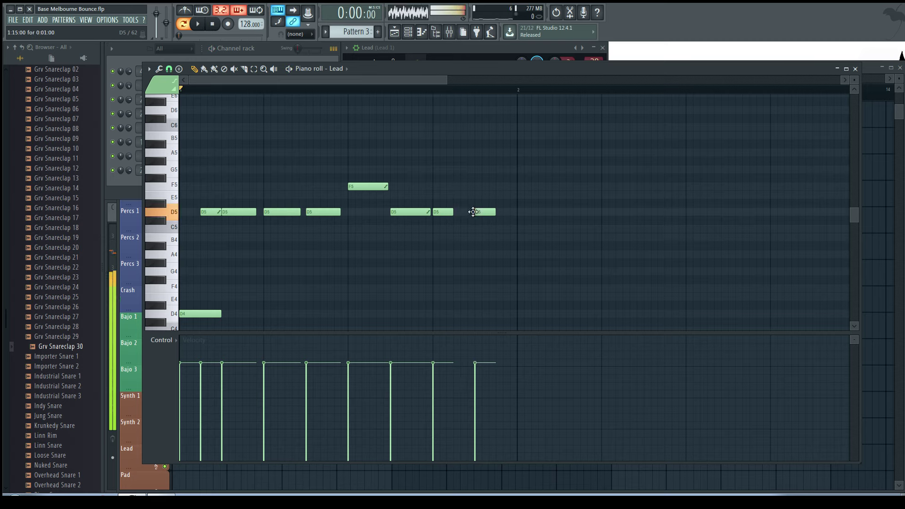
{"action": "key", "text": "space"}
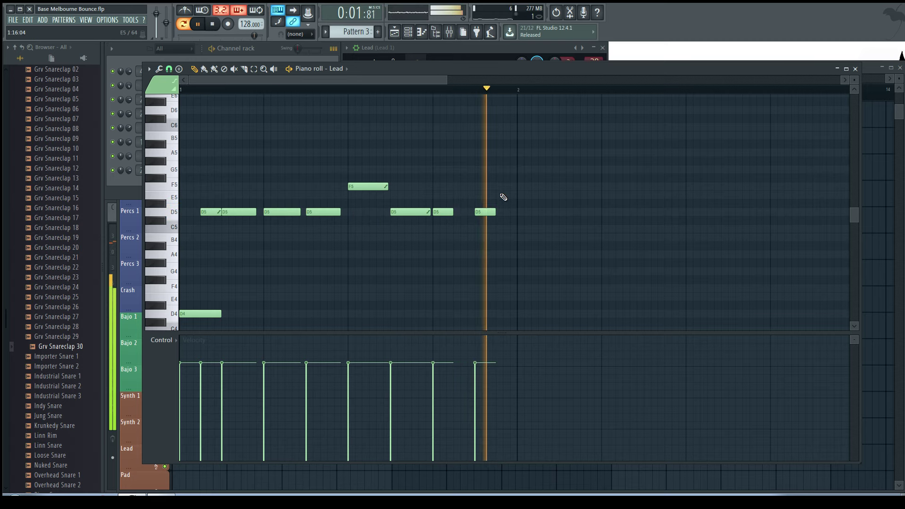
Change the last note at 1:15 to F5 with portamento and extend it to 0:02:00.
{"action": "double_click", "coordinate": [484, 187]}
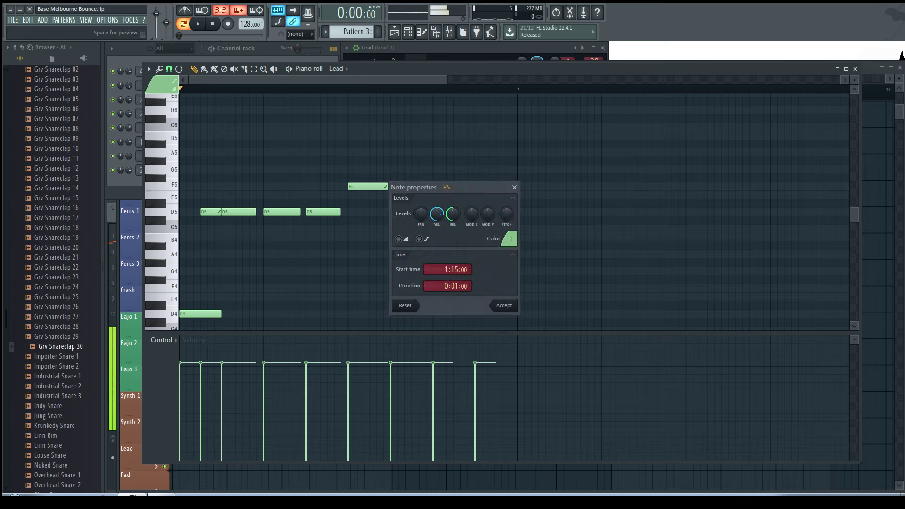
{"action": "left_click", "coordinate": [504, 305]}
{"action": "key", "text": "space"}
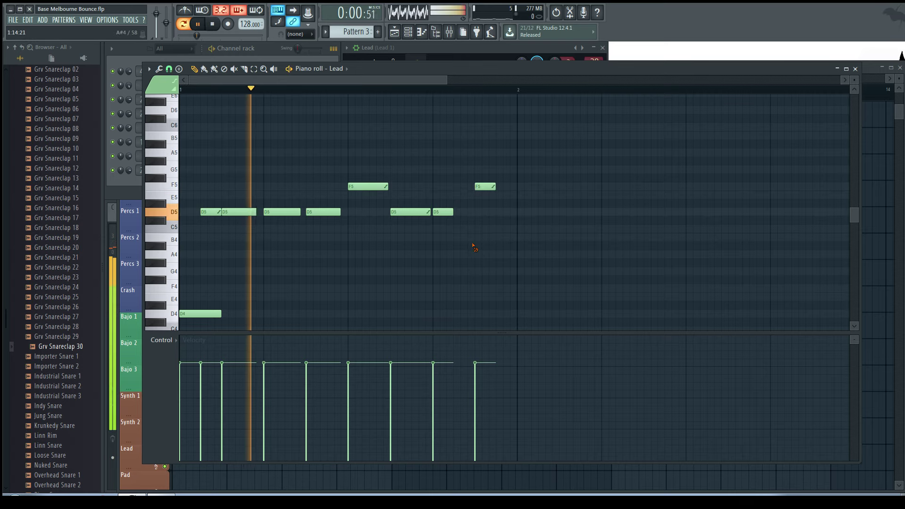
{"action": "key", "text": "space"}
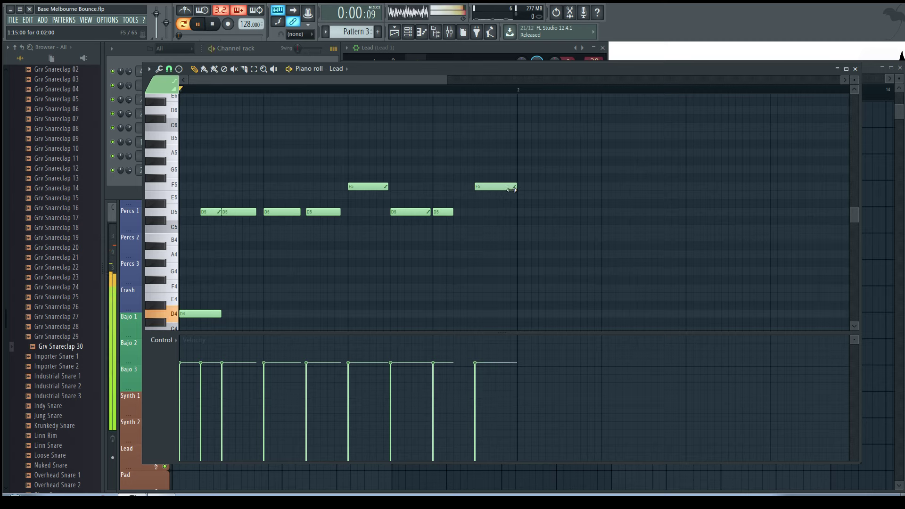
Turn on portamento for the opening D4 note at 1:01.
{"action": "double_click", "coordinate": [189, 312]}
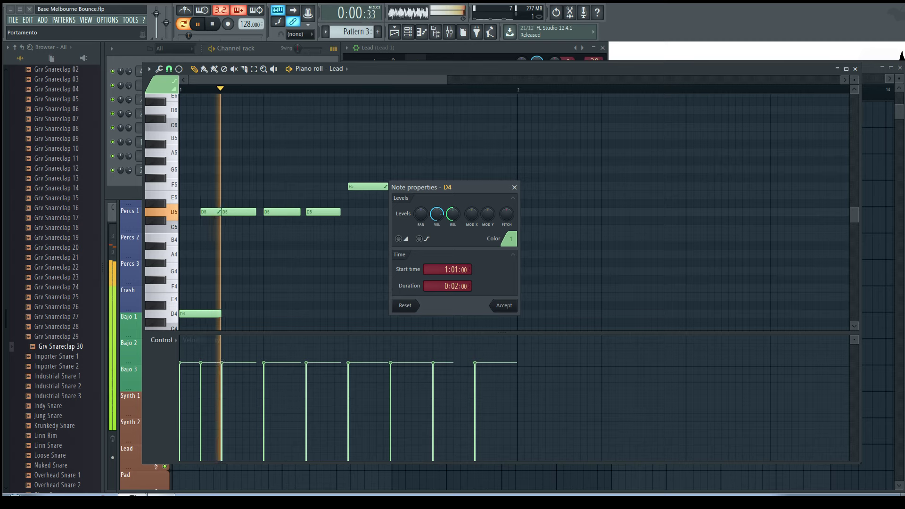
{"action": "key", "text": "Escape"}
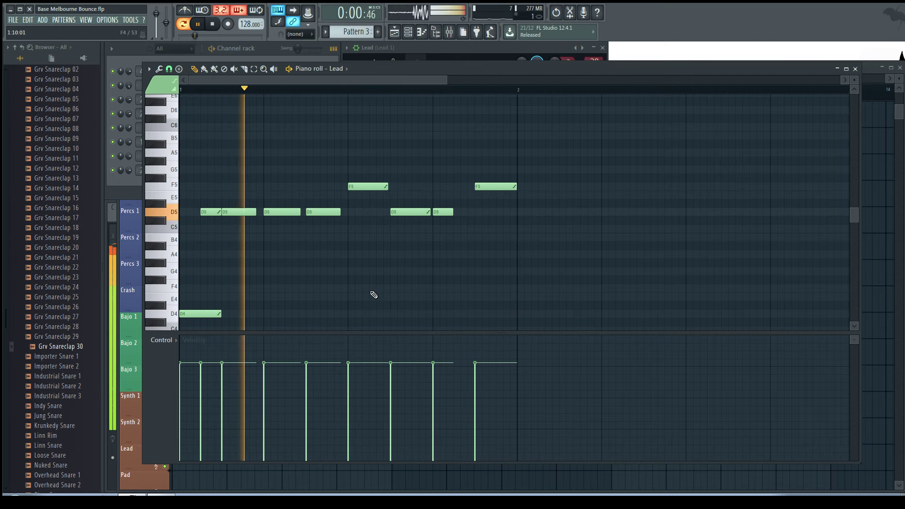
Turn off portamento for the opening D4 note and duplicate the whole one-bar phrase into bar 2.
{"action": "double_click", "coordinate": [216, 314]}
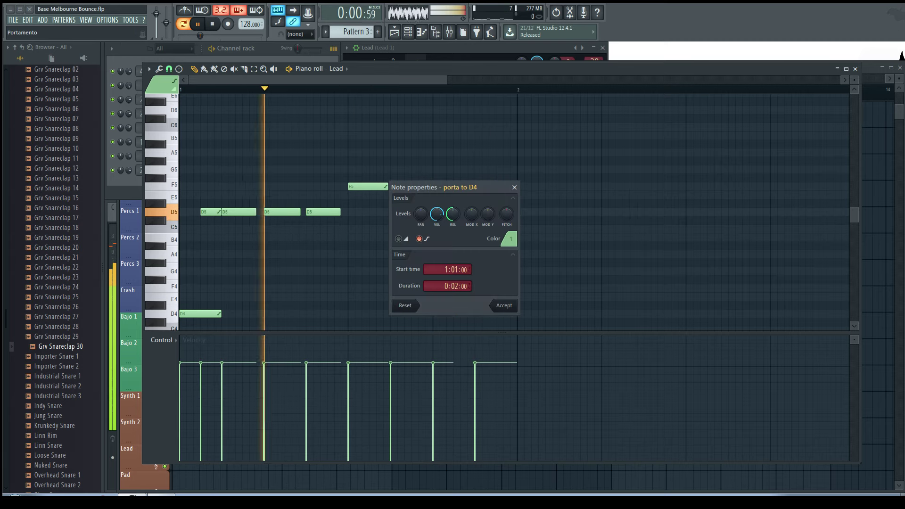
{"action": "key", "text": "Escape"}
{"action": "key", "text": "ctrl+a"}
{"action": "key", "text": "space"}
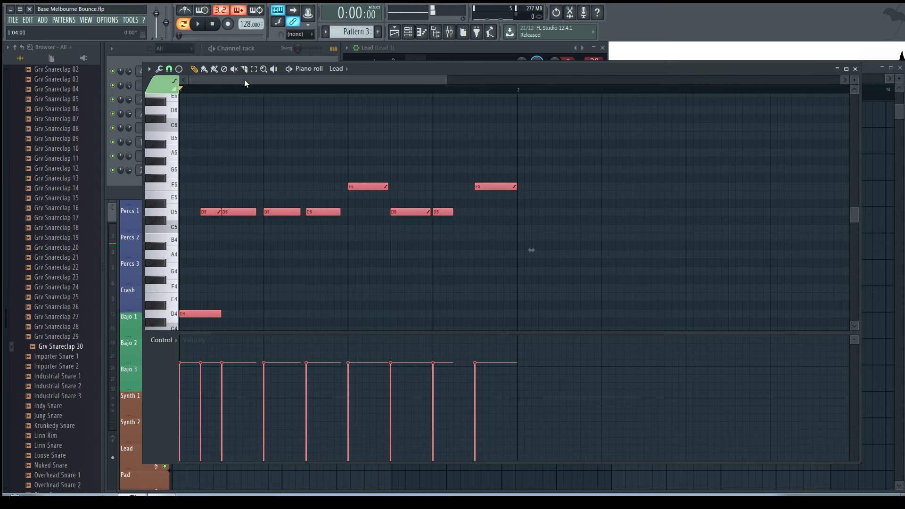
{"action": "scroll", "coordinate": [244, 83], "scroll_direction": "down", "scroll_amount": 3}
{"action": "key", "text": "ctrl+b"}
{"action": "key", "text": "space"}
{"action": "key", "text": "ctrl+d"}
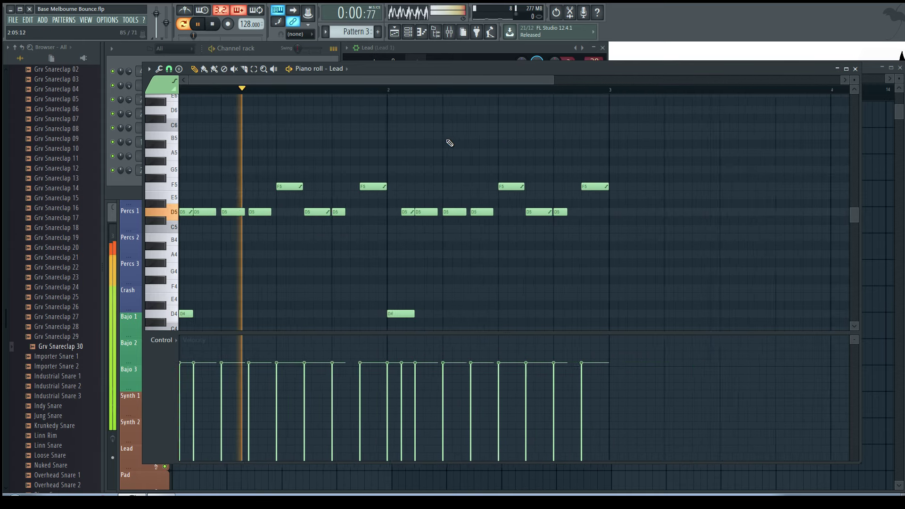
Raise the F5 note at 2:09 to G5 and the D5 note at 2:11 to E5.
{"action": "scroll", "coordinate": [396, 142], "scroll_direction": "up", "scroll_amount": 4}
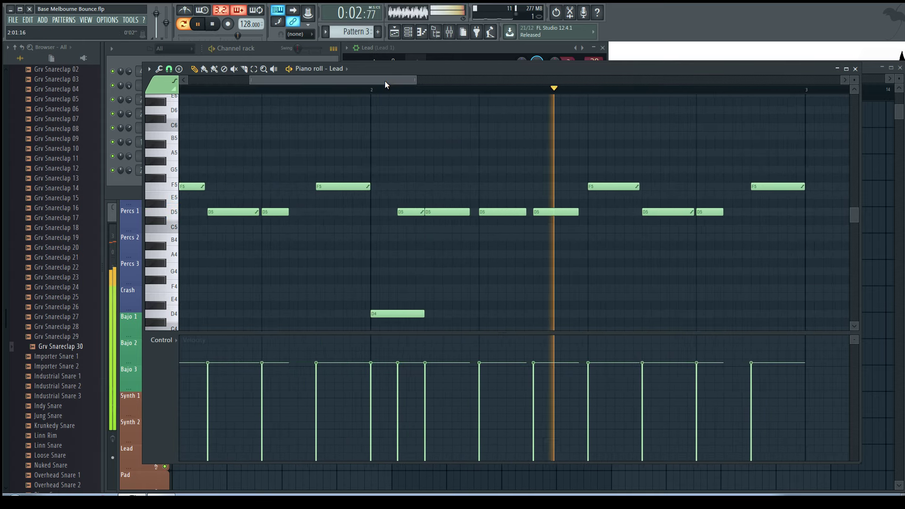
{"action": "left_click_drag", "start_coordinate": [385, 83], "coordinate": [433, 84]}
{"action": "key", "text": "space"}
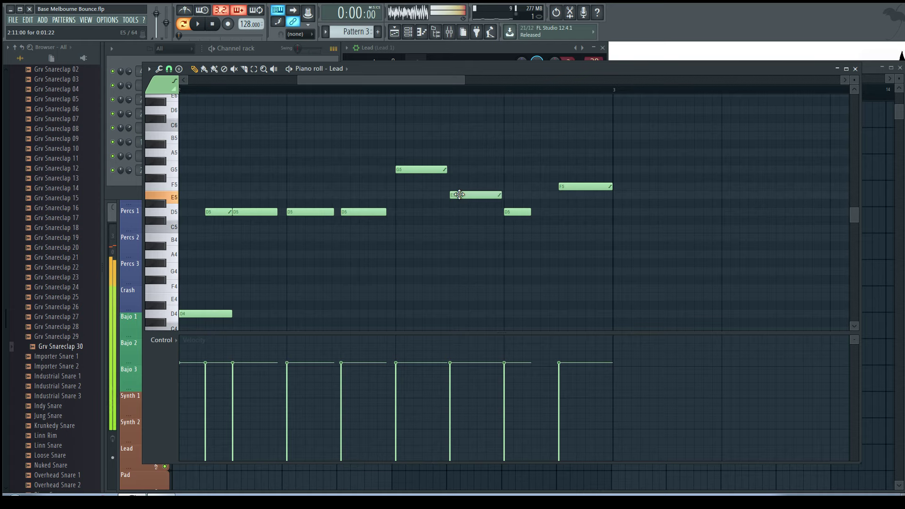
Shorten the D5 note at 2:13 and add a second short D5 note at 2:14.
{"action": "scroll", "coordinate": [368, 113], "scroll_direction": "down", "scroll_amount": 3}
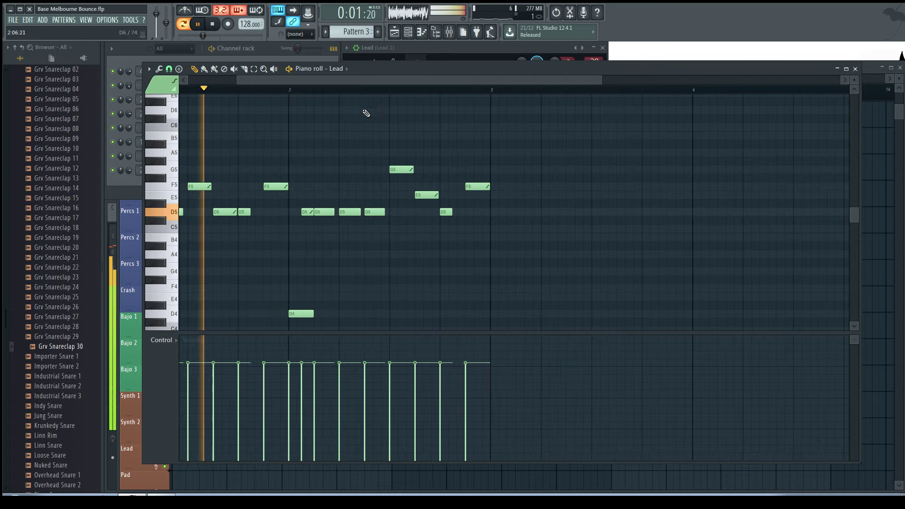
{"action": "scroll", "coordinate": [472, 258], "scroll_direction": "up", "scroll_amount": 3}
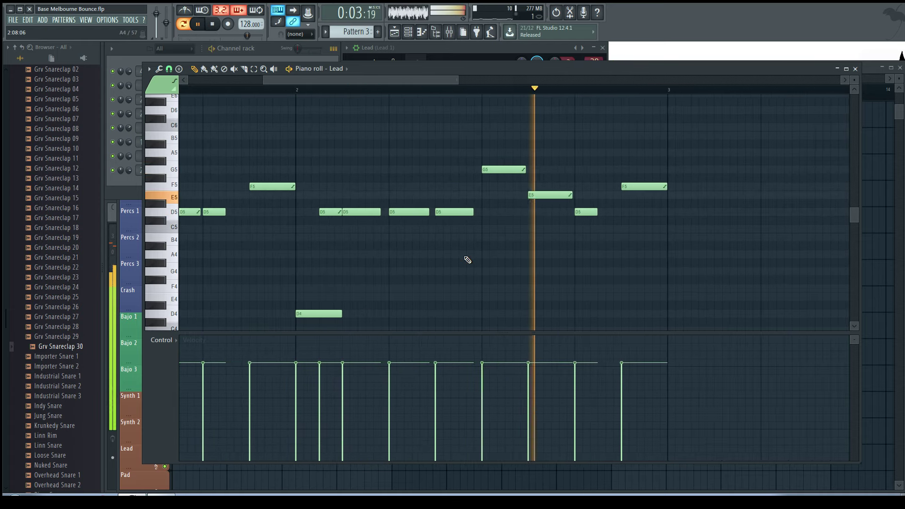
{"action": "left_click_drag", "start_coordinate": [577, 212], "coordinate": [590, 213]}
{"action": "left_click", "coordinate": [602, 213]}
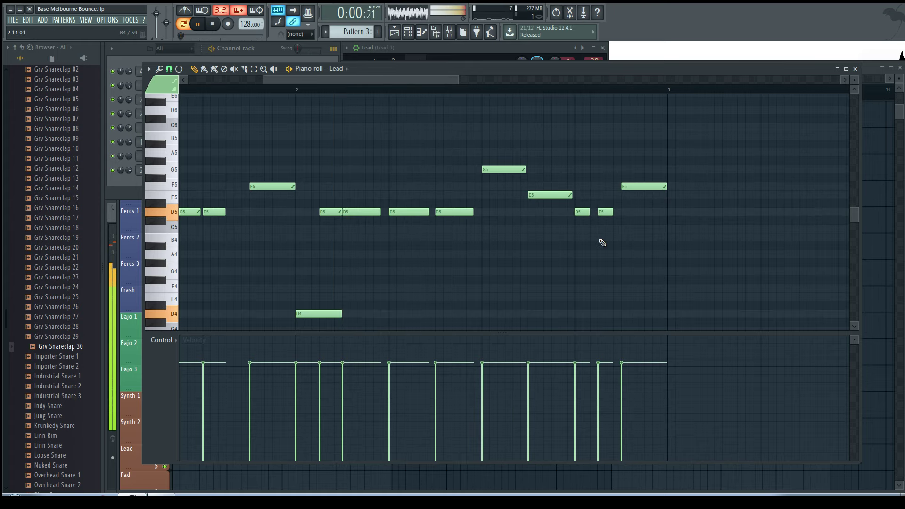
Retime the two short D5 notes from 2:13, placing the second at 2:14 and extending it up to the F5 note.
{"action": "scroll", "coordinate": [303, 161], "scroll_direction": "down", "scroll_amount": 3}
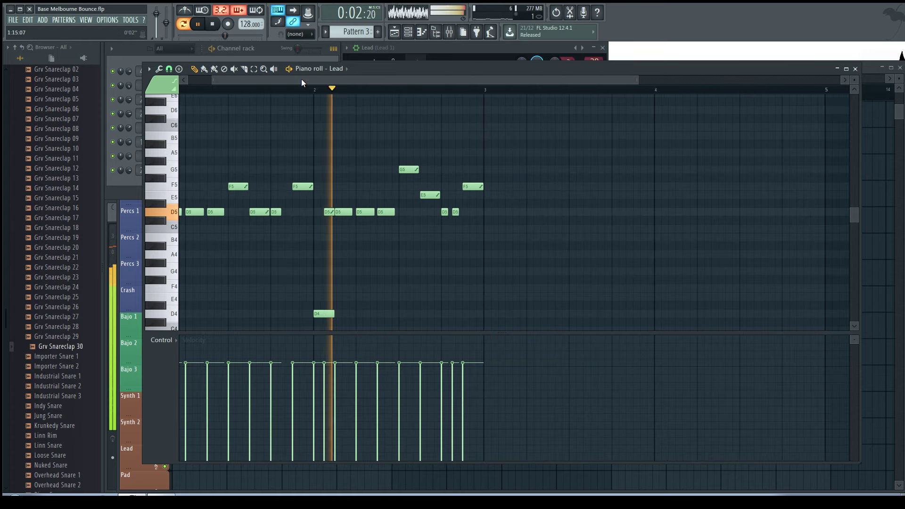
{"action": "scroll", "coordinate": [253, 142], "scroll_direction": "down", "scroll_amount": 2}
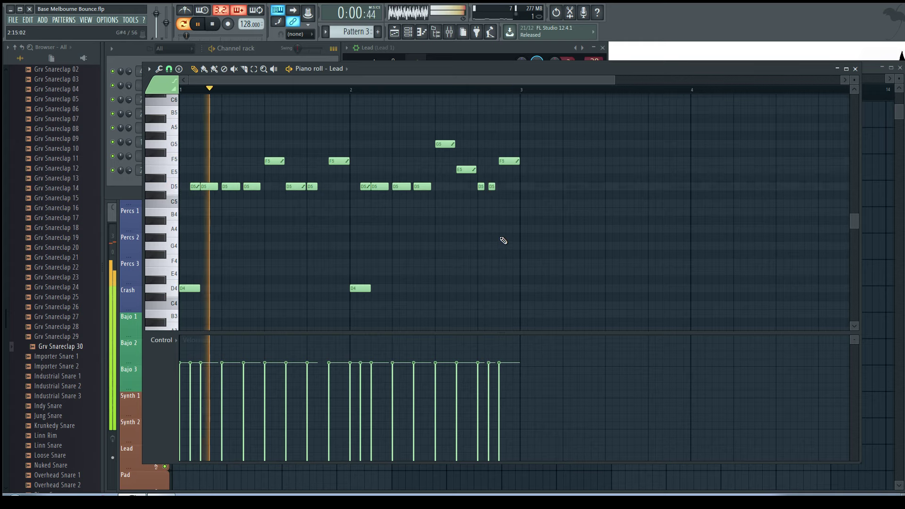
{"action": "scroll", "coordinate": [493, 216], "scroll_direction": "up", "scroll_amount": 3}
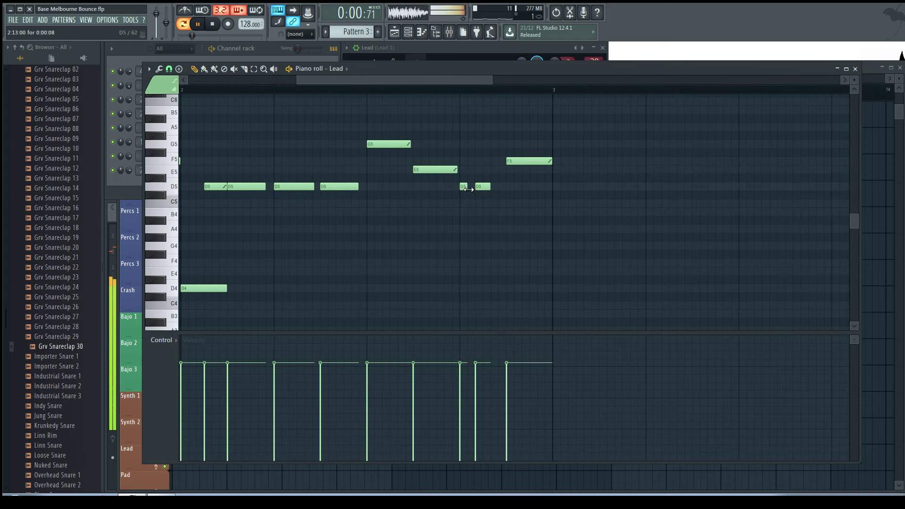
{"action": "left_click_drag", "start_coordinate": [485, 190], "coordinate": [481, 190]}
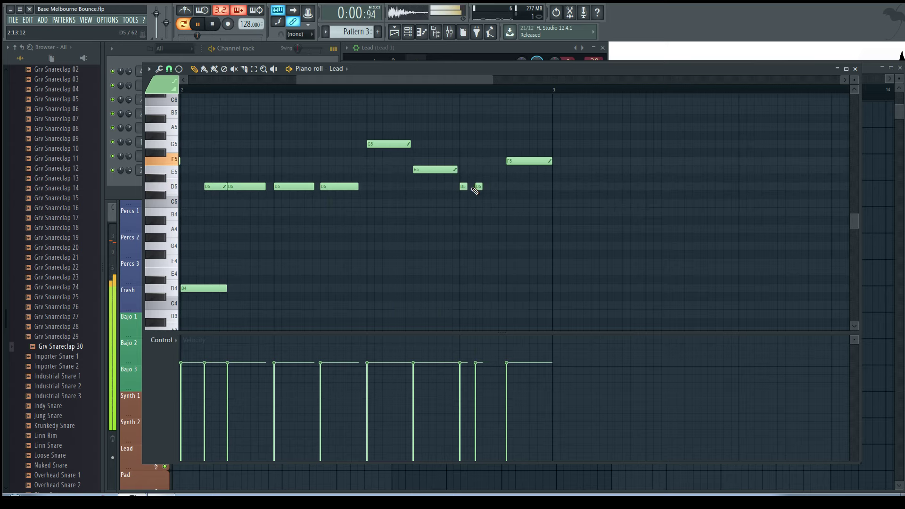
{"action": "left_click", "coordinate": [501, 186]}
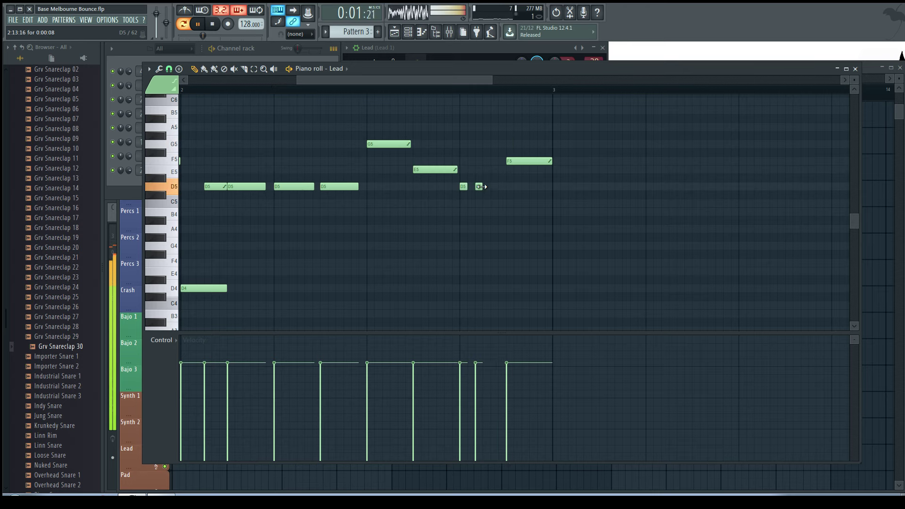
{"action": "mouse_move", "coordinate": [494, 189]}
{"action": "left_mouse_down"}
{"action": "mouse_move", "coordinate": [501, 188]}
{"action": "mouse_move", "coordinate": [476, 190]}
{"action": "left_mouse_up"}
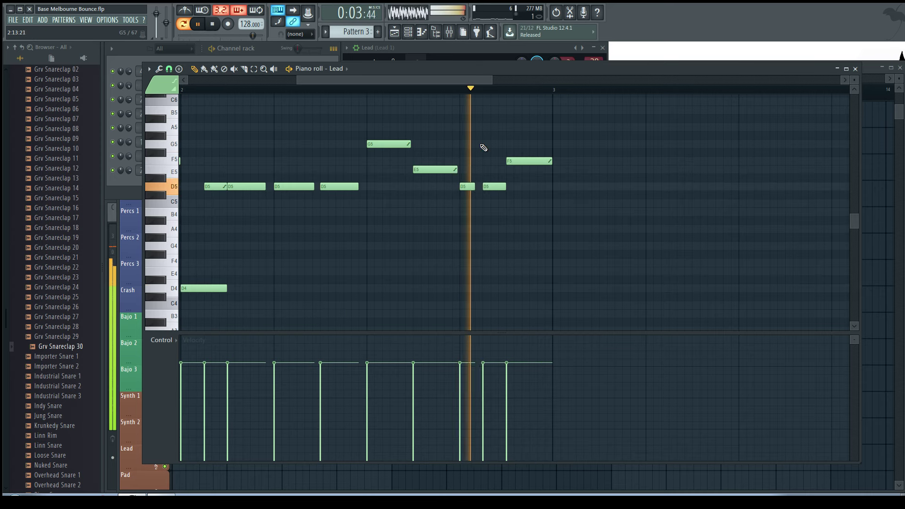
Duplicate the last three notes of bar 2 into the end of bar 3 and lower the copied F5 to D5.
{"action": "key", "text": "space"}
{"action": "left_click_drag", "start_coordinate": [562, 214], "coordinate": [471, 149]}
{"action": "left_click_drag", "start_coordinate": [414, 83], "coordinate": [452, 83]}
{"action": "key", "text": "ctrl+b"}
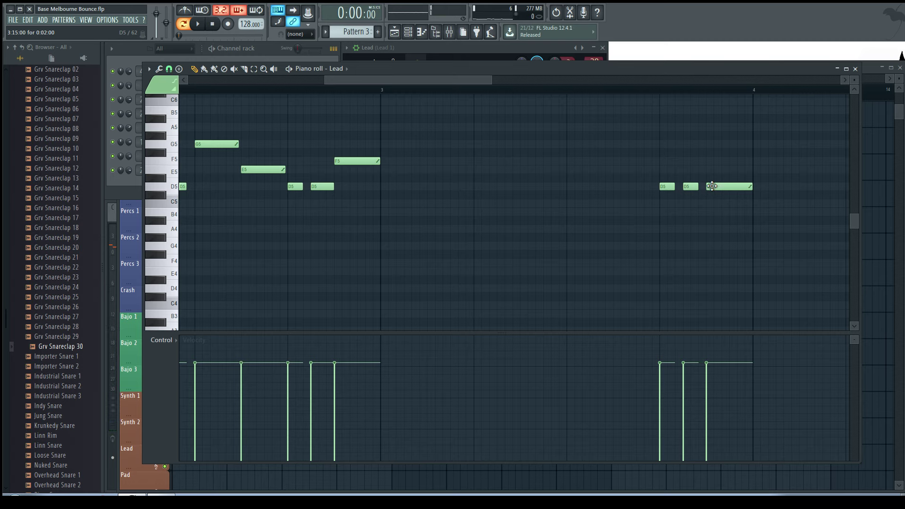
Turn off portamento for the copied D5 note at 3:15 and move the three copied notes to the start of bar 3.
{"action": "double_click", "coordinate": [712, 186]}
{"action": "left_click", "coordinate": [504, 305]}
{"action": "key", "text": "space"}
{"action": "left_click_drag", "start_coordinate": [679, 176], "coordinate": [494, 195]}
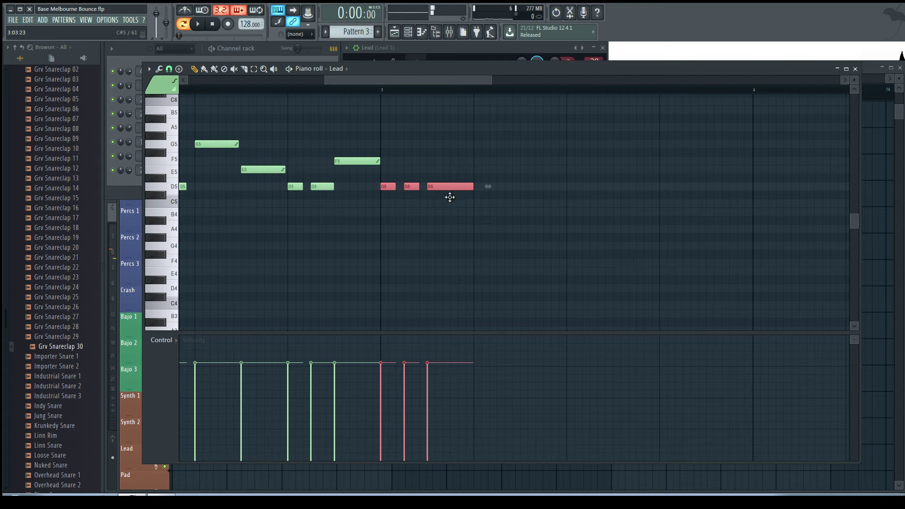
Copy the three bar 3 notes to 3:05 on E5 and raise the long note at 3:03 to F5.
{"action": "key", "text": "space"}
{"action": "key", "text": "space"}
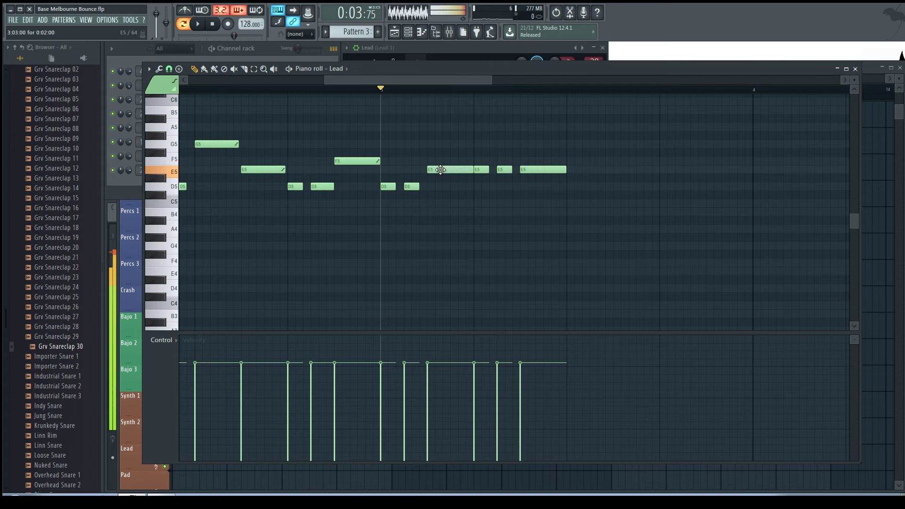
{"action": "key", "text": "space"}
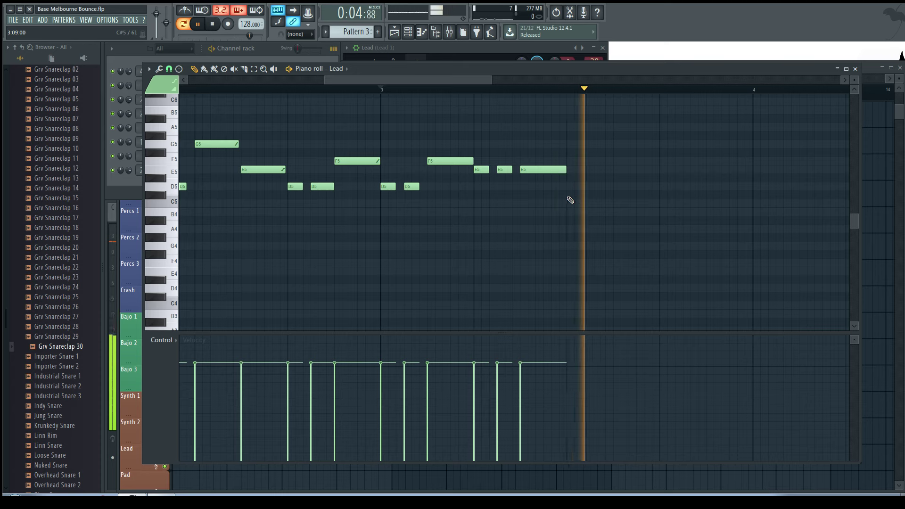
{"action": "key", "text": "space"}
Listen to how the bar 2 phrase leads into the new notes in bar 3.
{"action": "scroll", "coordinate": [288, 149], "scroll_direction": "down", "scroll_amount": 2, "text": "ctrl"}
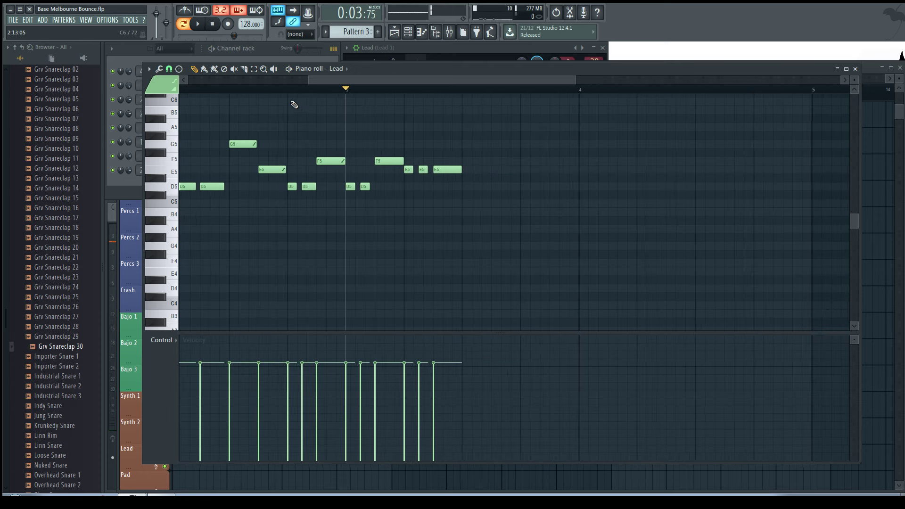
{"action": "left_click", "coordinate": [255, 100]}
{"action": "key", "text": "space"}
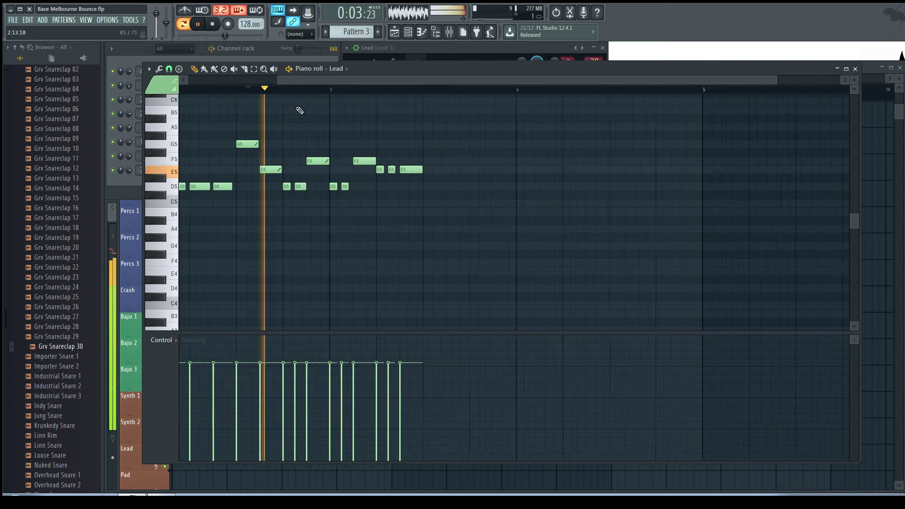
{"action": "scroll", "coordinate": [346, 80], "scroll_direction": "down", "scroll_amount": 3, "text": "ctrl"}
{"action": "scroll", "coordinate": [320, 89], "scroll_direction": "left", "scroll_amount": 2}
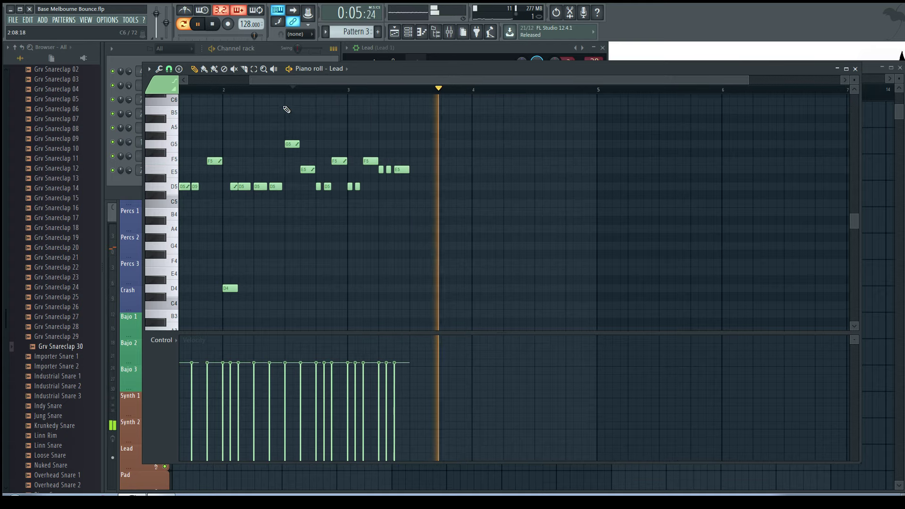
{"action": "left_click", "coordinate": [222, 90]}
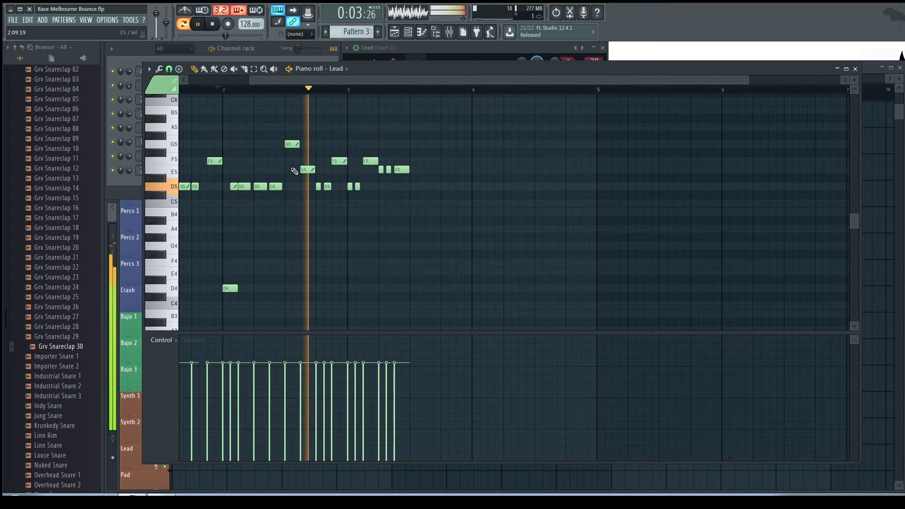
Move the six notes at the start of bar 3 to the start of bar 4.
{"action": "scroll", "coordinate": [394, 246], "scroll_direction": "up", "scroll_amount": 3, "text": "ctrl"}
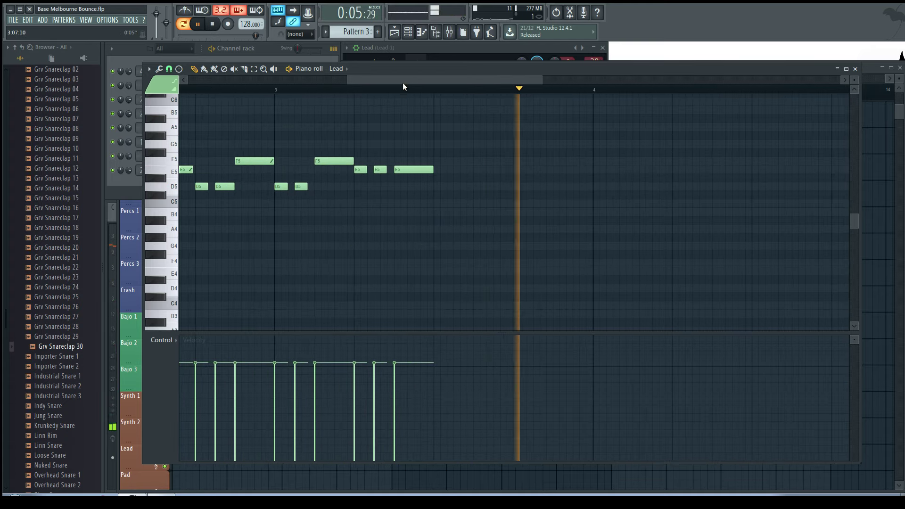
{"action": "left_click_drag", "start_coordinate": [404, 80], "coordinate": [341, 92]}
{"action": "left_click_drag", "start_coordinate": [661, 240], "coordinate": [467, 135]}
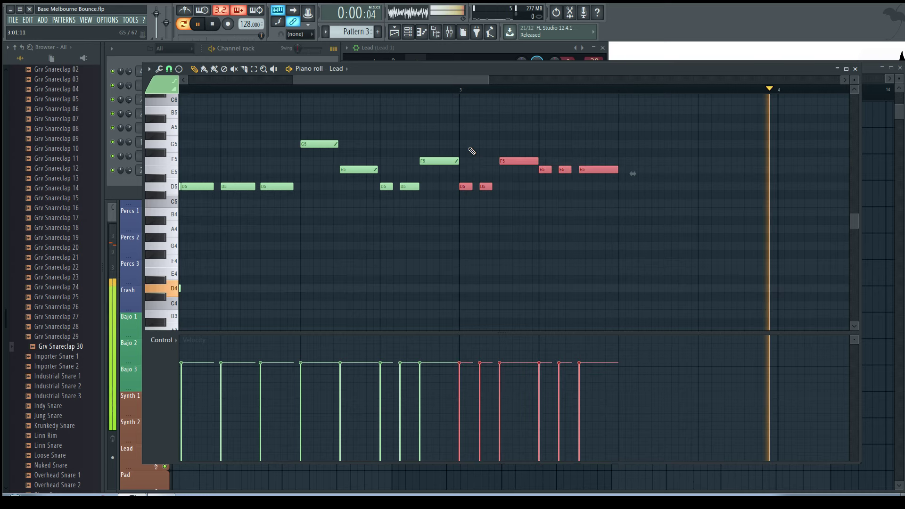
{"action": "key", "text": "Delete"}
{"action": "left_click_drag", "start_coordinate": [442, 79], "coordinate": [648, 84]}
{"action": "key", "text": "ctrl+z"}
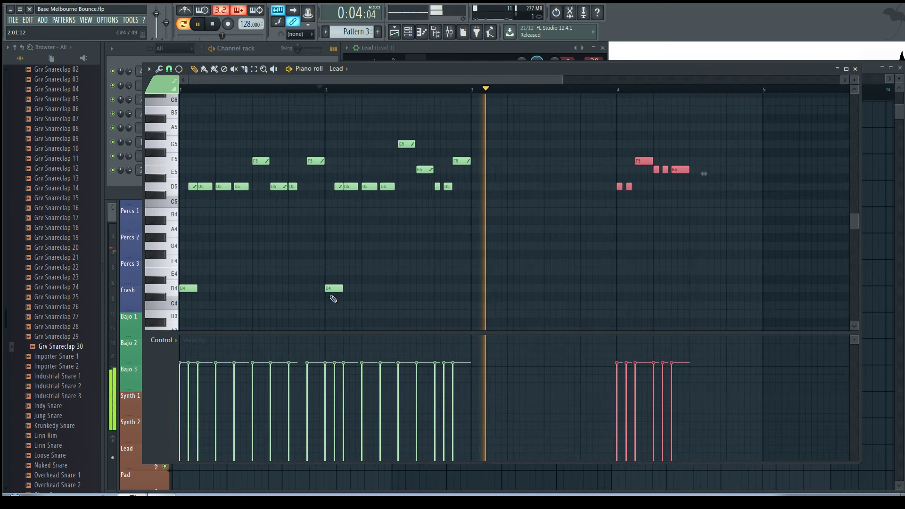
Copy the bar 1 phrase and paste it into the empty bar 3.
{"action": "left_click_drag", "start_coordinate": [321, 300], "coordinate": [207, 202]}
{"action": "key", "text": "ctrl+c"}
{"action": "left_click_drag", "start_coordinate": [290, 80], "coordinate": [406, 81]}
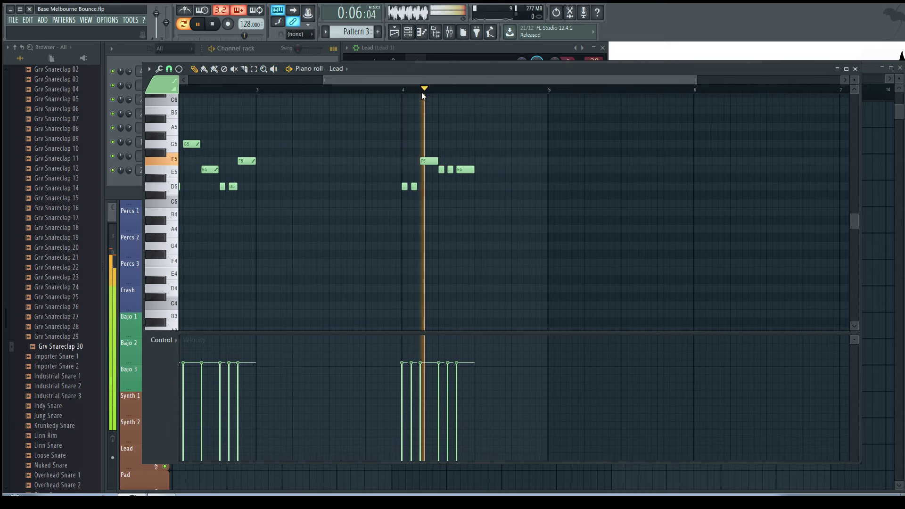
{"action": "key", "text": "ctrl+v"}
{"action": "left_click", "coordinate": [283, 89]}
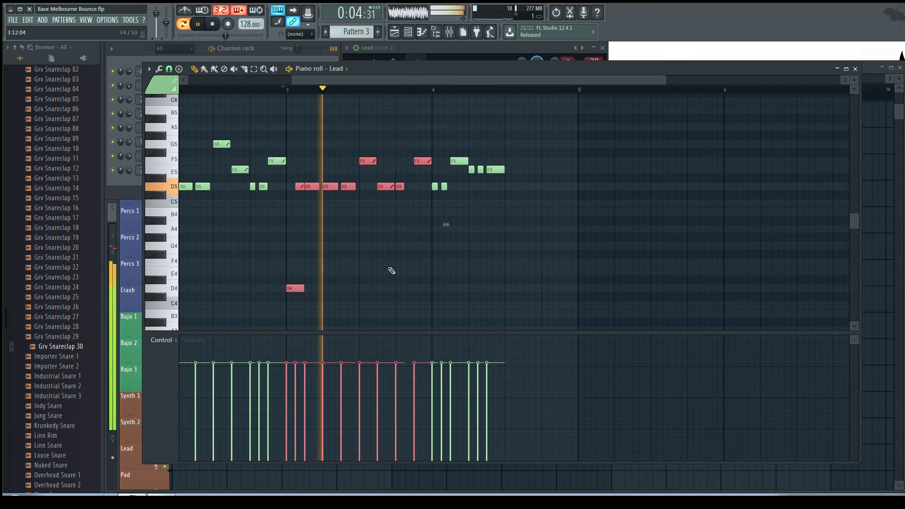
{"action": "left_click", "coordinate": [353, 287]}
Add a D4 note lasting 0:02:00 at the start of bar 4.
{"action": "scroll", "coordinate": [353, 286], "scroll_direction": "up", "scroll_amount": 3}
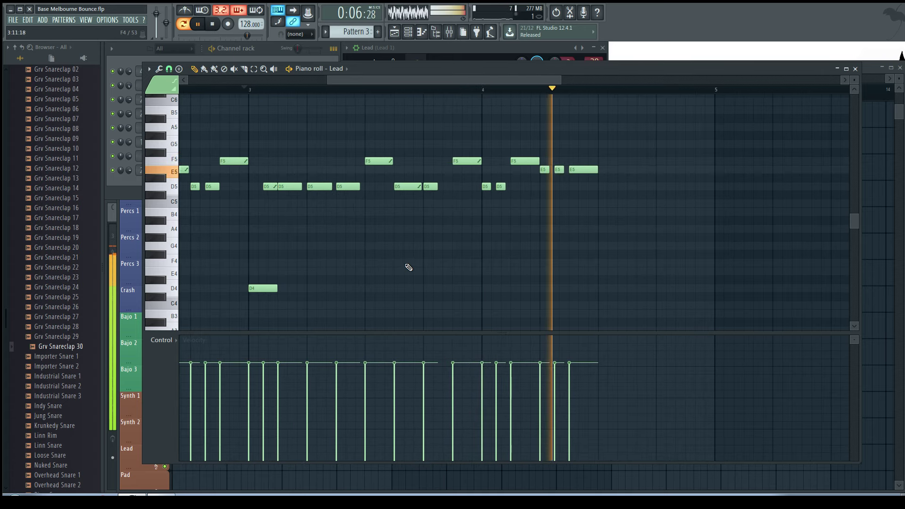
{"action": "key", "text": "space"}
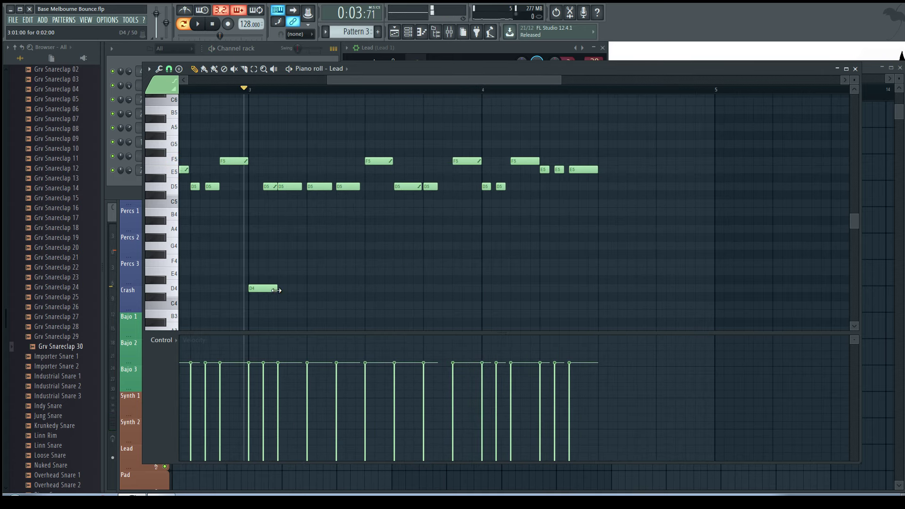
{"action": "scroll", "coordinate": [477, 302], "scroll_direction": "up", "scroll_amount": 2}
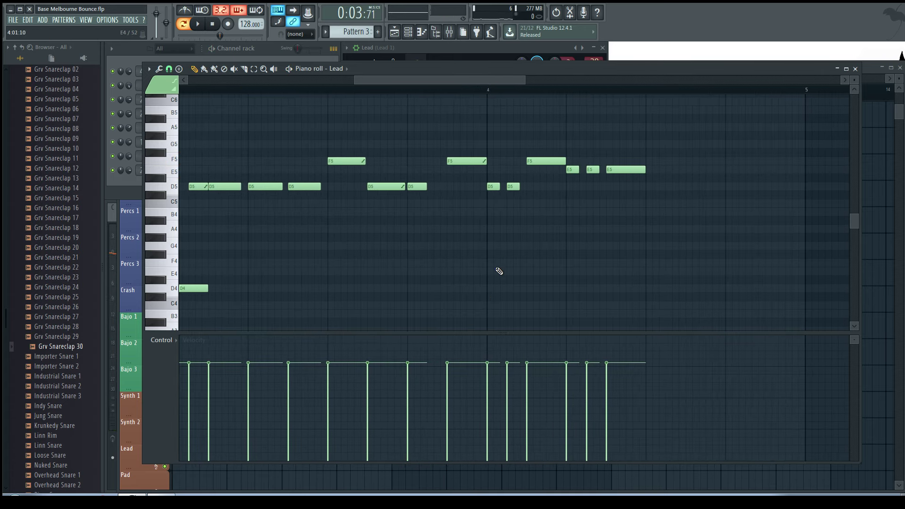
{"action": "left_click", "coordinate": [492, 288]}
Listen to the transition from the end of bar 3 into the bar 4 notes.
{"action": "left_click", "coordinate": [436, 91]}
{"action": "key", "text": "space"}
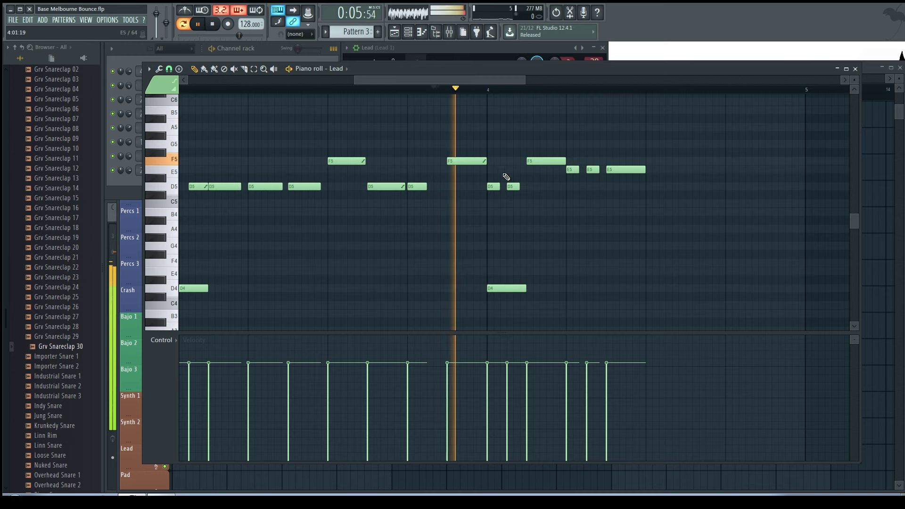
{"action": "left_click", "coordinate": [414, 90]}
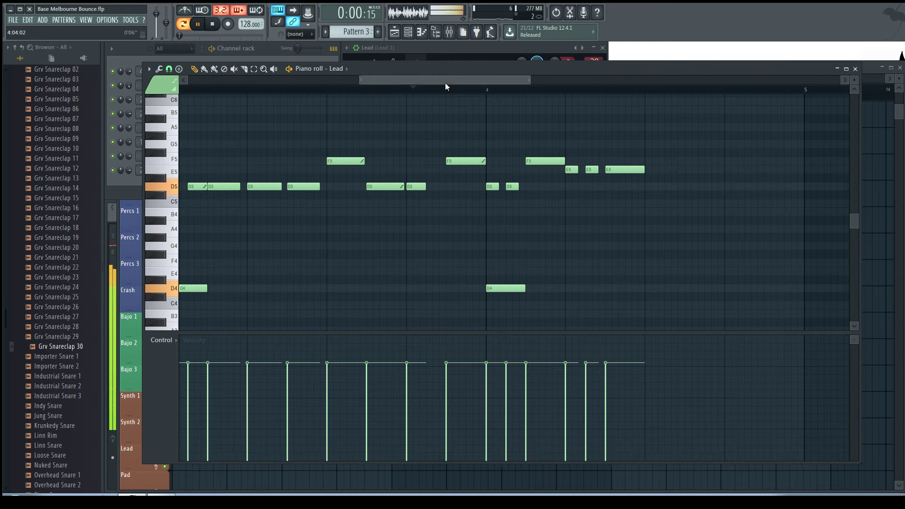
{"action": "left_click_drag", "start_coordinate": [445, 82], "coordinate": [498, 87]}
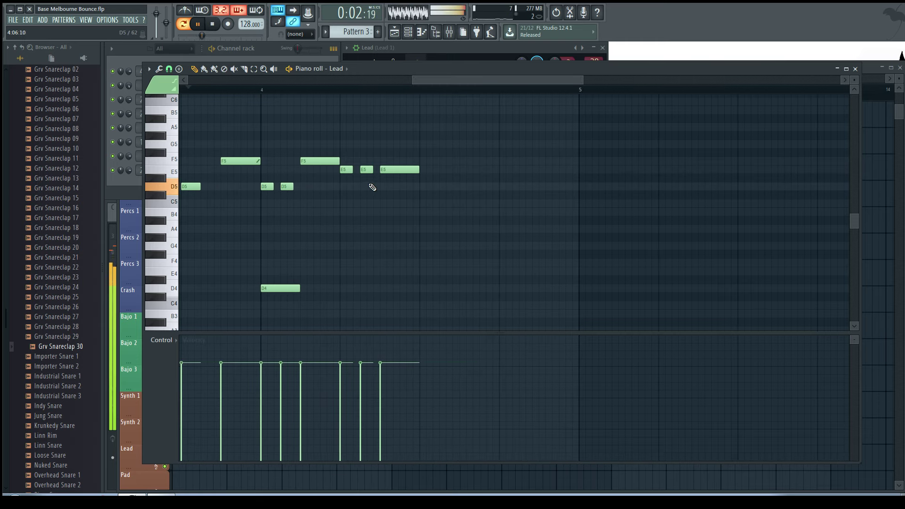
{"action": "scroll", "coordinate": [373, 188], "scroll_direction": "up", "scroll_amount": 2, "text": "ctrl"}
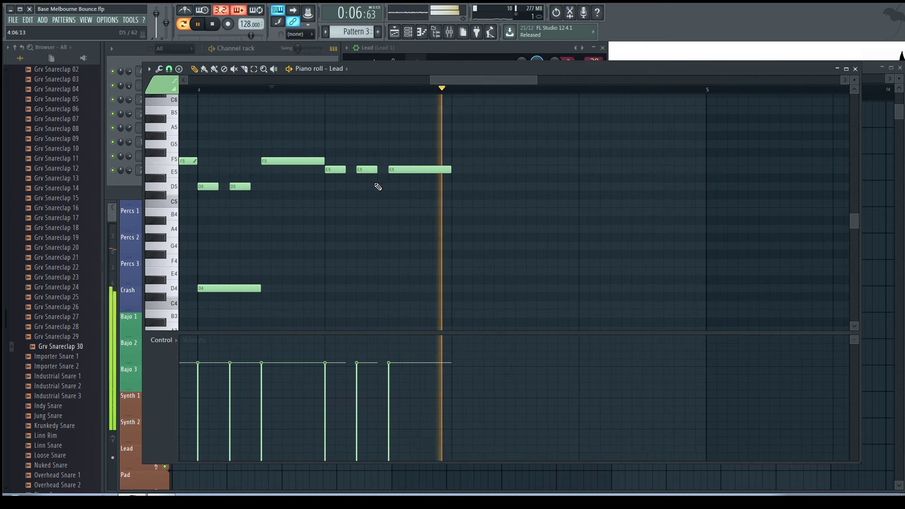
{"action": "key", "text": "space"}
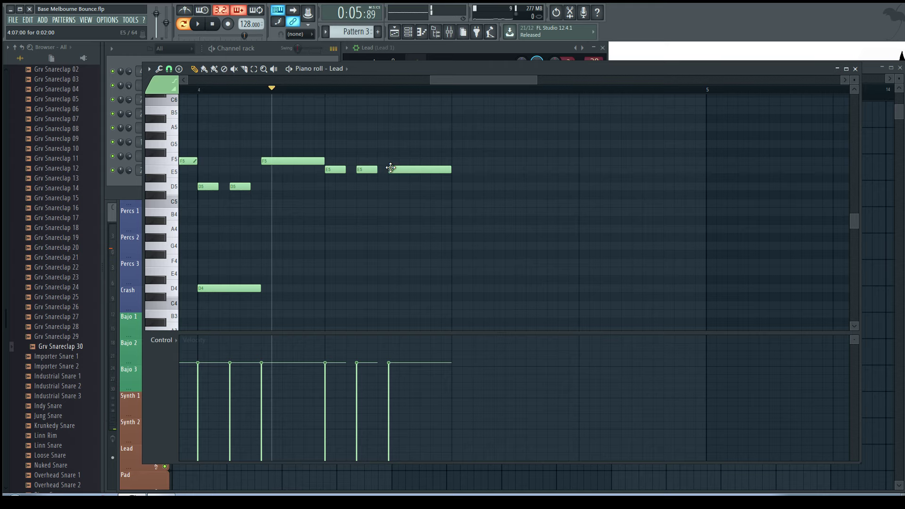
Add a D5 note at 4:09:00 in bar 4, lengthen it to 0:03:08 and listen to the ending.
{"action": "key", "text": "space"}
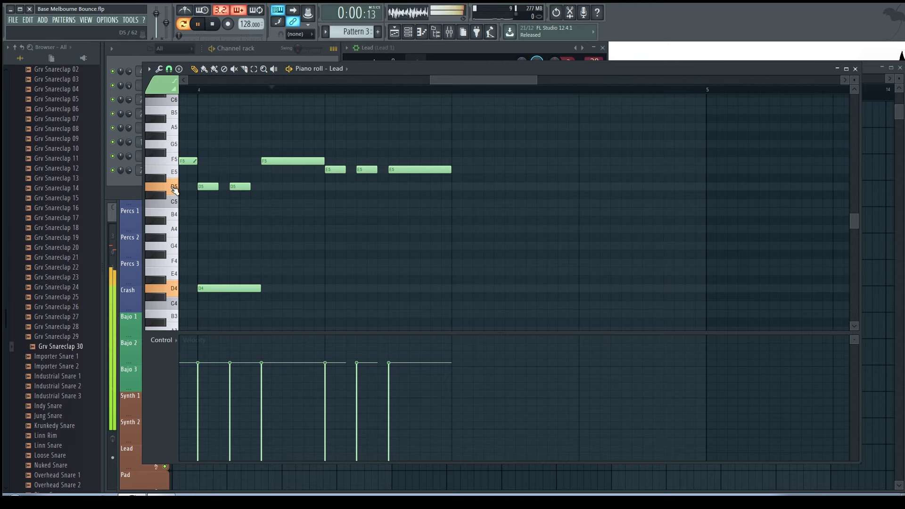
{"action": "left_click", "coordinate": [454, 187]}
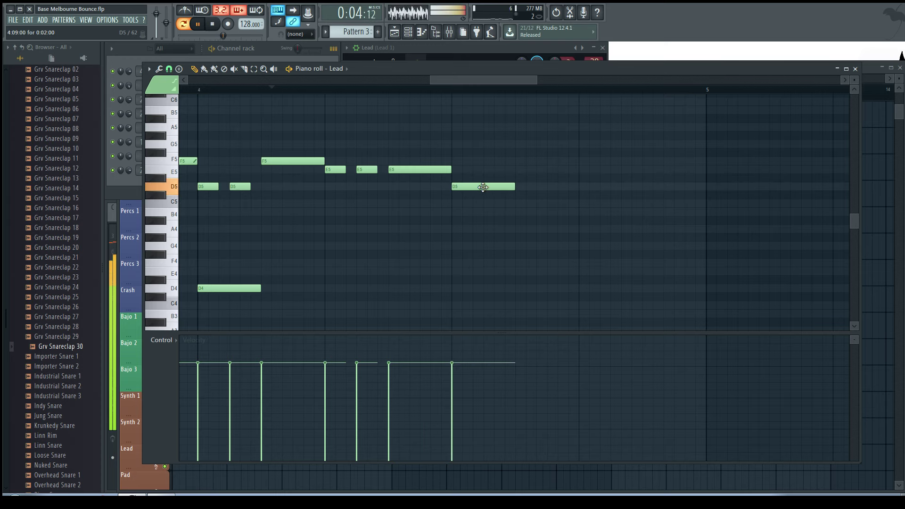
{"action": "mouse_move", "coordinate": [515, 187]}
{"action": "left_mouse_down"}
{"action": "mouse_move", "coordinate": [573, 192]}
{"action": "mouse_move", "coordinate": [554, 188]}
{"action": "left_mouse_up"}
{"action": "key", "text": "space"}
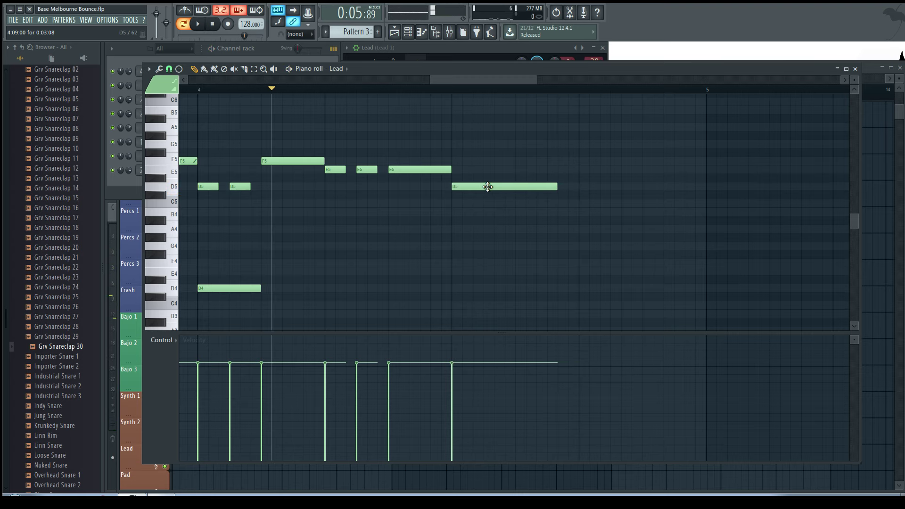
Try the note at 4:09:00 on F5 with a length of 0:04:00, listening to the pattern.
{"action": "left_click_drag", "start_coordinate": [488, 186], "coordinate": [488, 160]}
{"action": "key", "text": "space"}
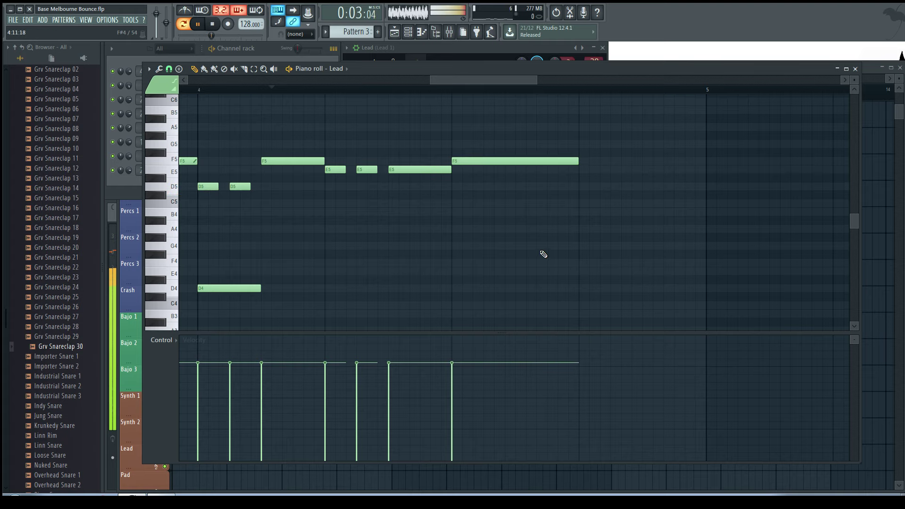
{"action": "scroll", "coordinate": [547, 246], "scroll_direction": "down", "scroll_amount": 3}
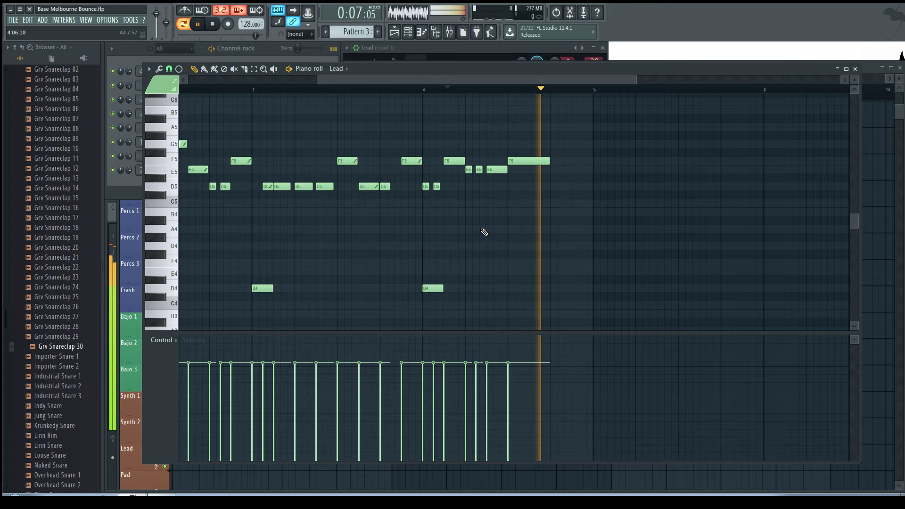
Lower the long F5 note at 4:09:00 to D#5, shorten it and listen from bar 4.
{"action": "scroll", "coordinate": [522, 172], "scroll_direction": "up", "scroll_amount": 3}
{"action": "left_click_drag", "start_coordinate": [515, 162], "coordinate": [514, 183]}
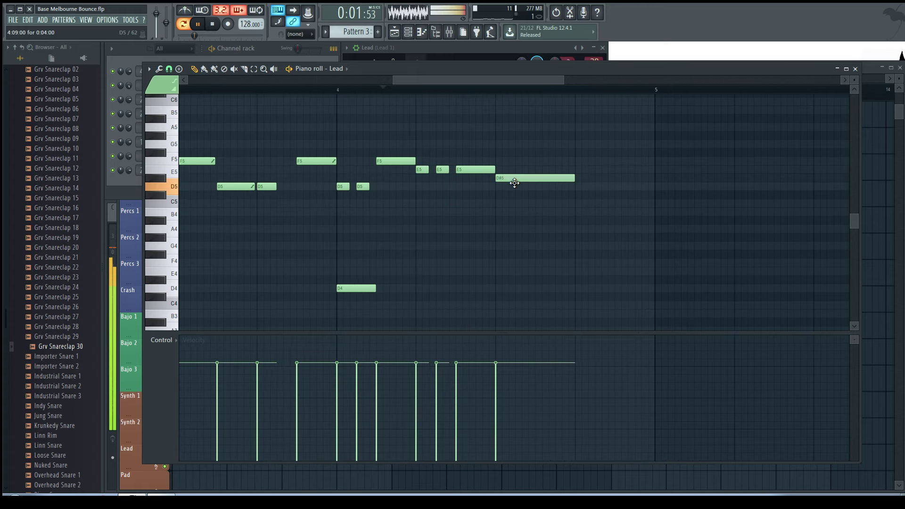
{"action": "left_click", "coordinate": [344, 90]}
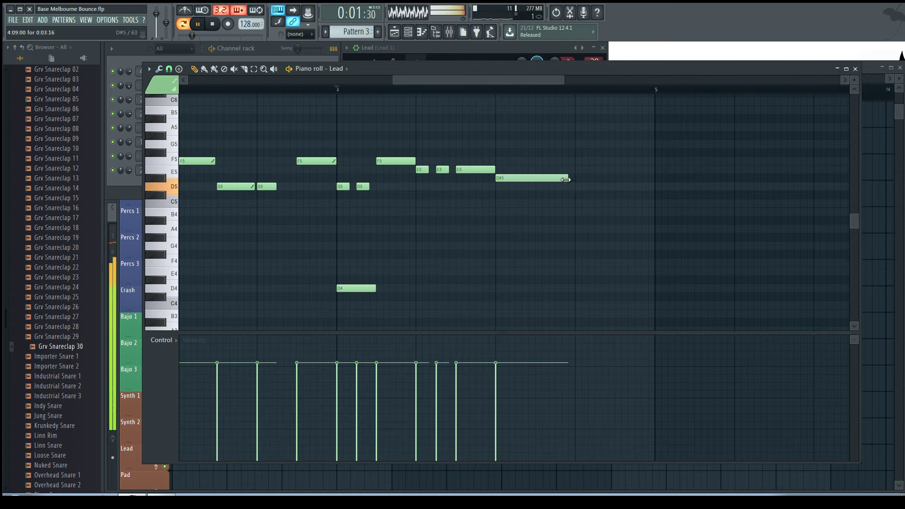
{"action": "scroll", "coordinate": [524, 171], "scroll_direction": "down", "scroll_amount": 5}
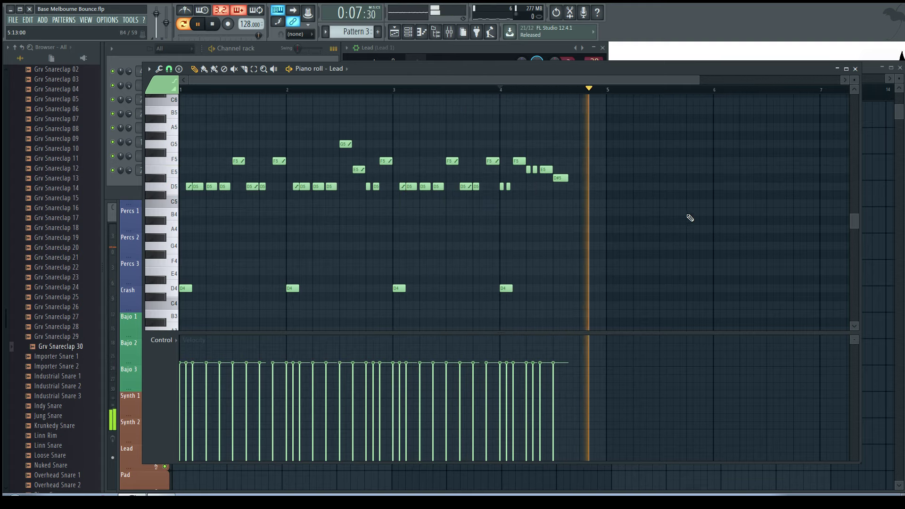
Return to the playlist and delete the overlapping Pattern 3 clips on Synth 1, keeping the four-bar clip at bar 1.
{"action": "left_click", "coordinate": [871, 89]}
{"action": "key", "text": "space"}
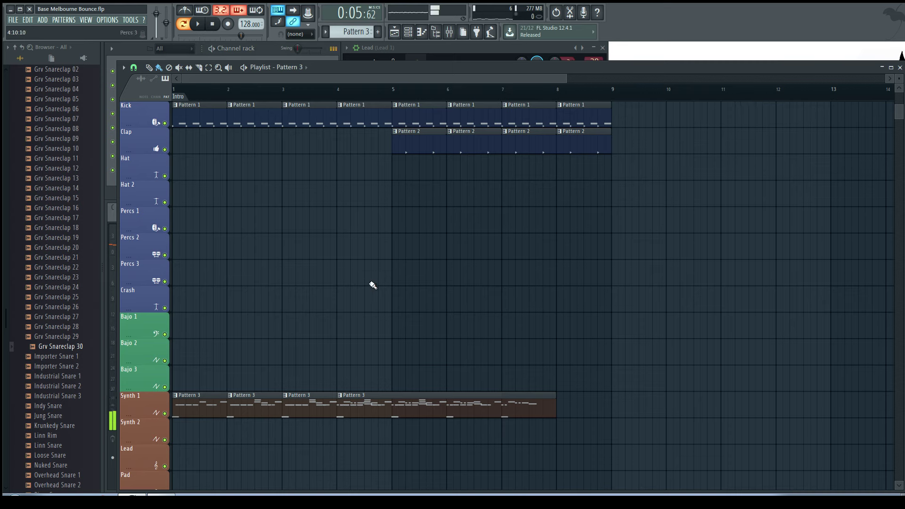
{"action": "scroll", "coordinate": [305, 304], "scroll_direction": "down", "scroll_amount": 3}
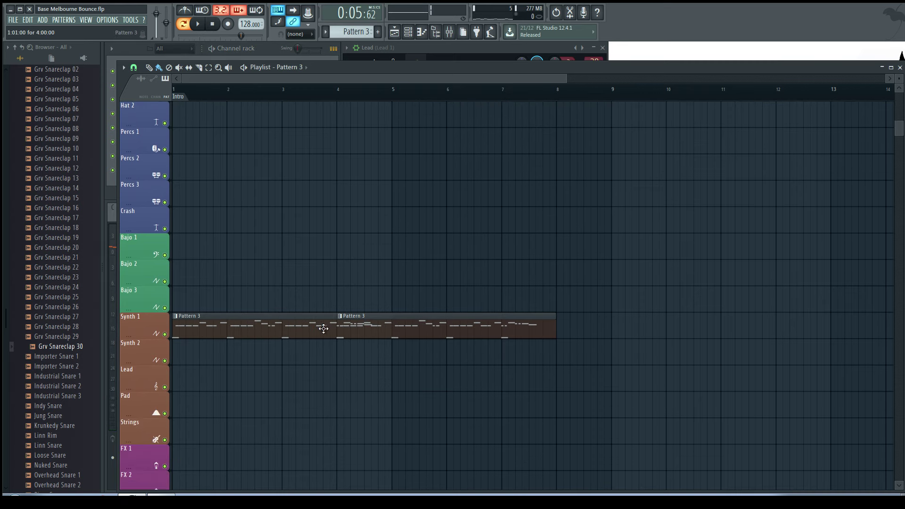
{"action": "right_click", "coordinate": [350, 324]}
{"action": "scroll", "coordinate": [343, 290], "scroll_direction": "up", "scroll_amount": 1}
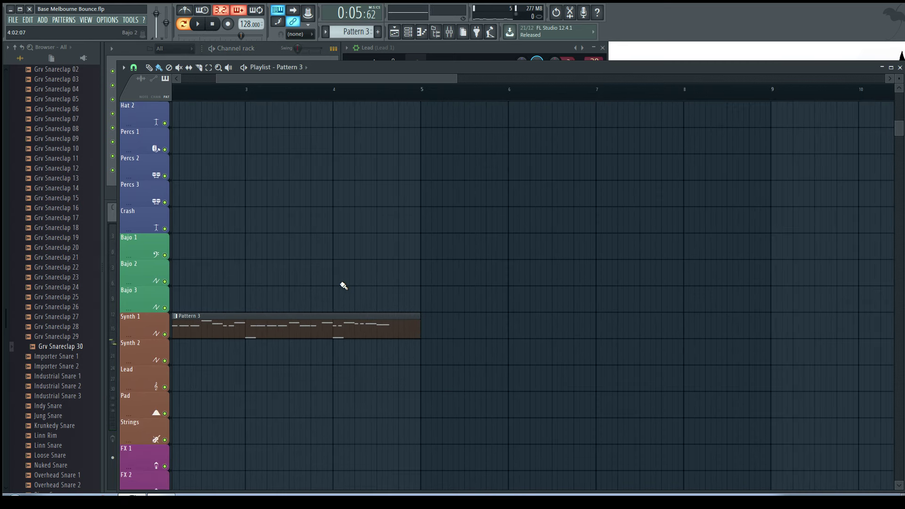
{"action": "scroll", "coordinate": [311, 276], "scroll_direction": "down", "scroll_amount": 2}
{"action": "scroll", "coordinate": [289, 265], "scroll_direction": "up", "scroll_amount": 3}
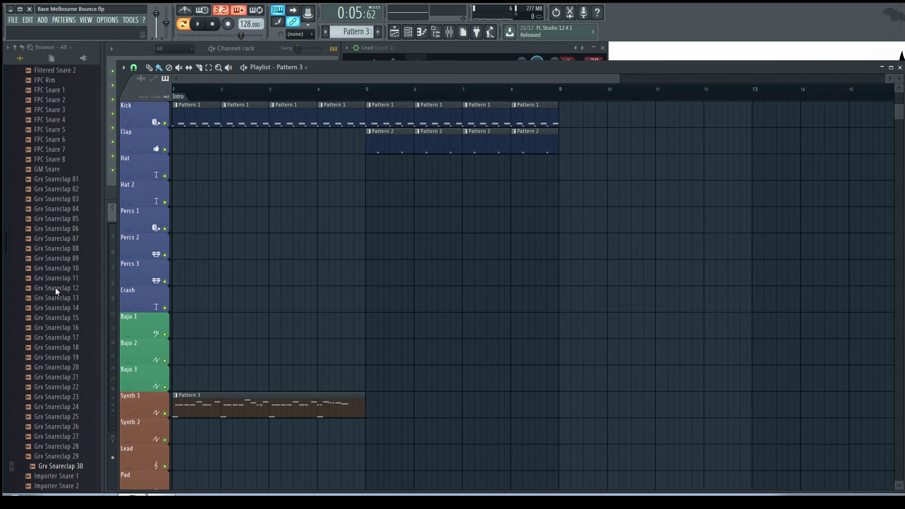
Preview Grv Snareclap 15 and play the arrangement in song mode.
{"action": "scroll", "coordinate": [60, 283], "scroll_direction": "up", "scroll_amount": 6}
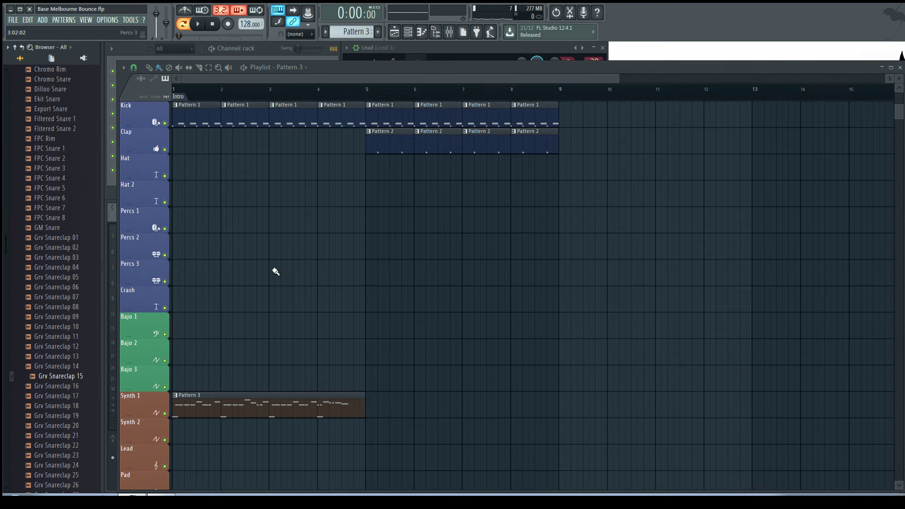
{"action": "scroll", "coordinate": [273, 267], "scroll_direction": "down", "scroll_amount": 1}
{"action": "left_click", "coordinate": [268, 53]}
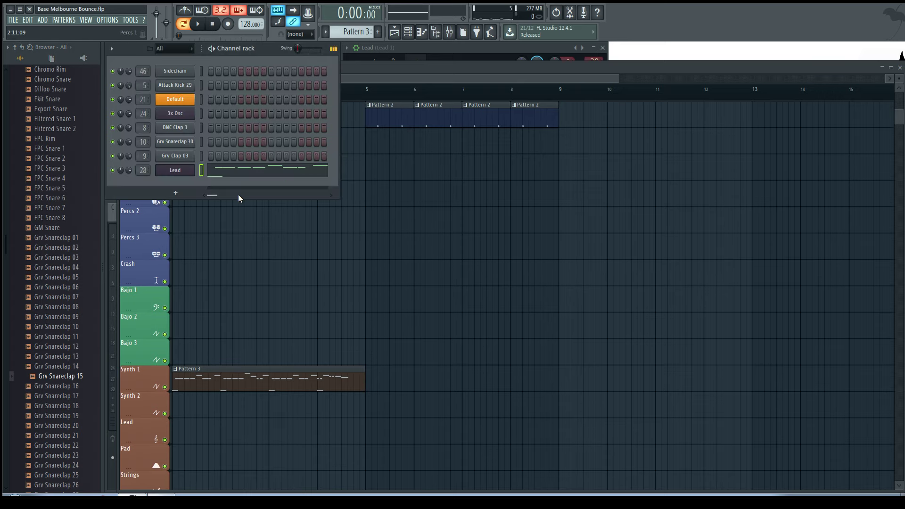
{"action": "key", "text": "F6"}
{"action": "key", "text": "space"}
{"action": "key", "text": "space"}
{"action": "scroll", "coordinate": [246, 95], "scroll_direction": "up", "scroll_amount": 2}
{"action": "scroll", "coordinate": [205, 142], "scroll_direction": "down", "scroll_amount": 2}
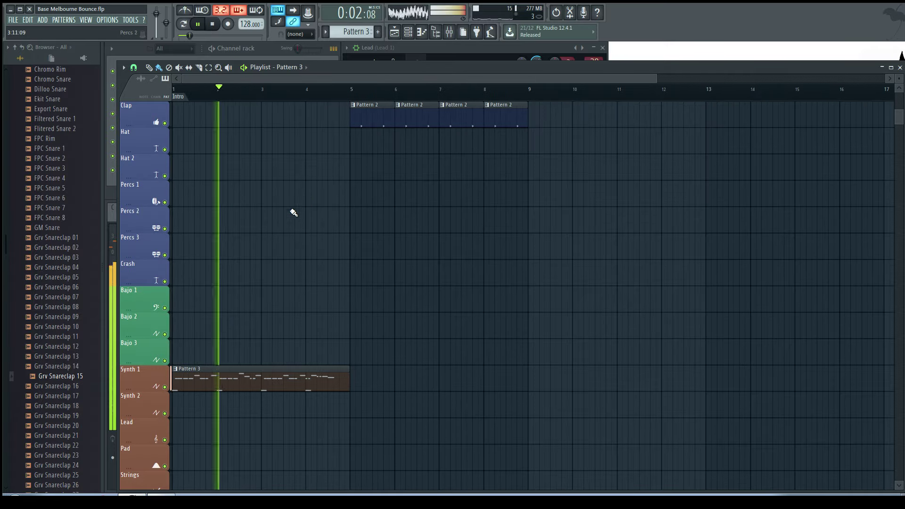
Place a second Pattern 3 clip on Synth 1 starting at bar 5.
{"action": "left_click", "coordinate": [356, 380]}
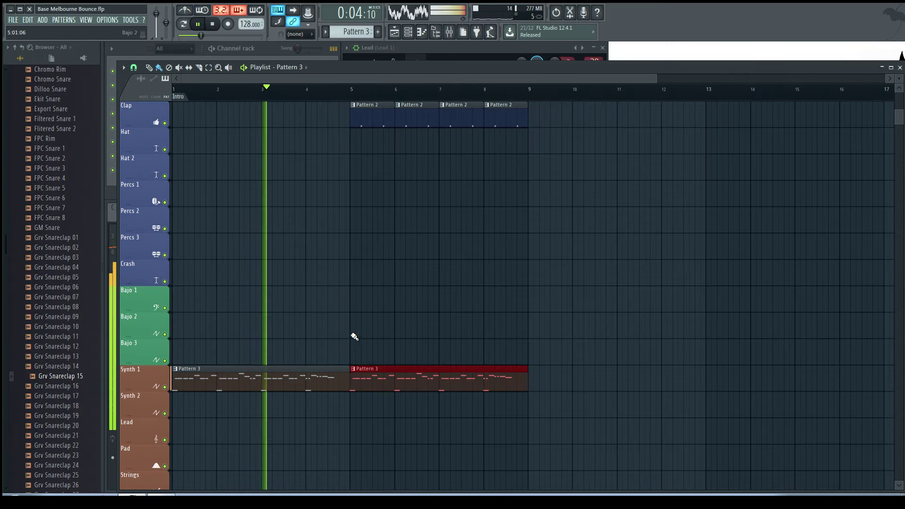
{"action": "scroll", "coordinate": [279, 297], "scroll_direction": "up", "scroll_amount": 3}
{"action": "scroll", "coordinate": [262, 308], "scroll_direction": "up", "scroll_amount": 1}
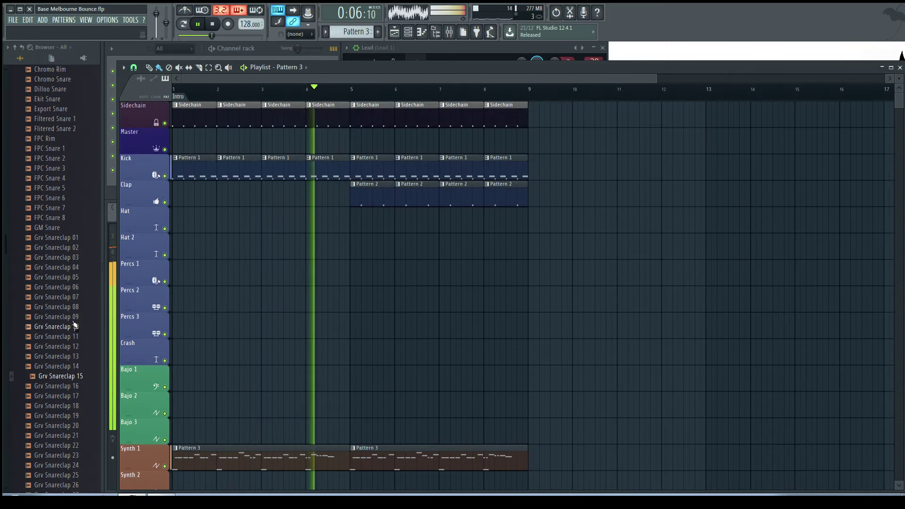
Preview Grv Snareclap 06 and listen to the lead playing with the kick and clap.
{"action": "left_click", "coordinate": [66, 294]}
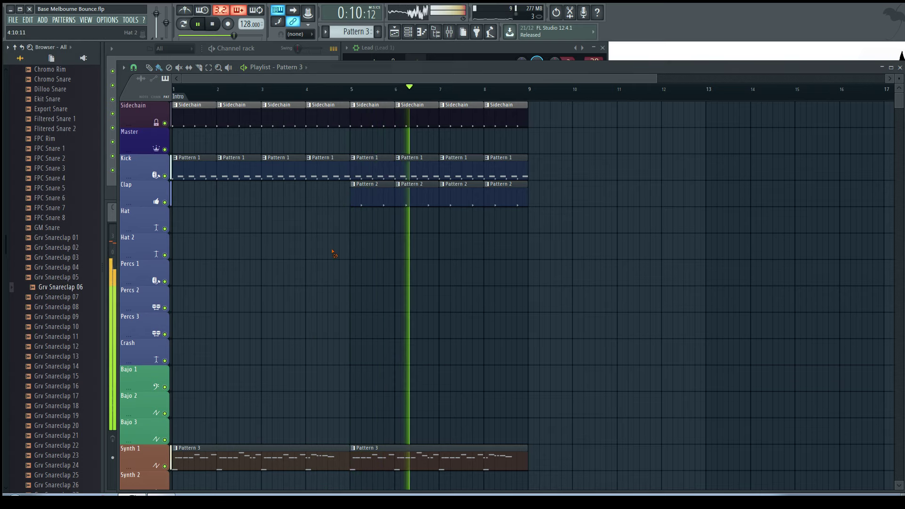
{"action": "scroll", "coordinate": [290, 251], "scroll_direction": "down", "scroll_amount": 2}
{"action": "scroll", "coordinate": [293, 297], "scroll_direction": "up", "scroll_amount": 2}
{"action": "scroll", "coordinate": [296, 256], "scroll_direction": "down", "scroll_amount": 3}
{"action": "scroll", "coordinate": [290, 260], "scroll_direction": "up", "scroll_amount": 3}
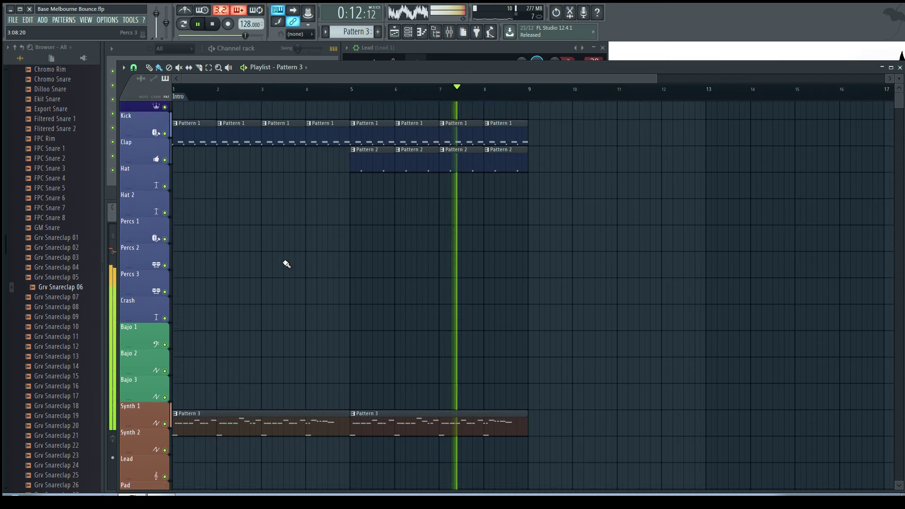
Try C6 as the root note of the Lead channel, stop playback and close its settings.
{"action": "key", "text": "F6"}
{"action": "left_click", "coordinate": [174, 174]}
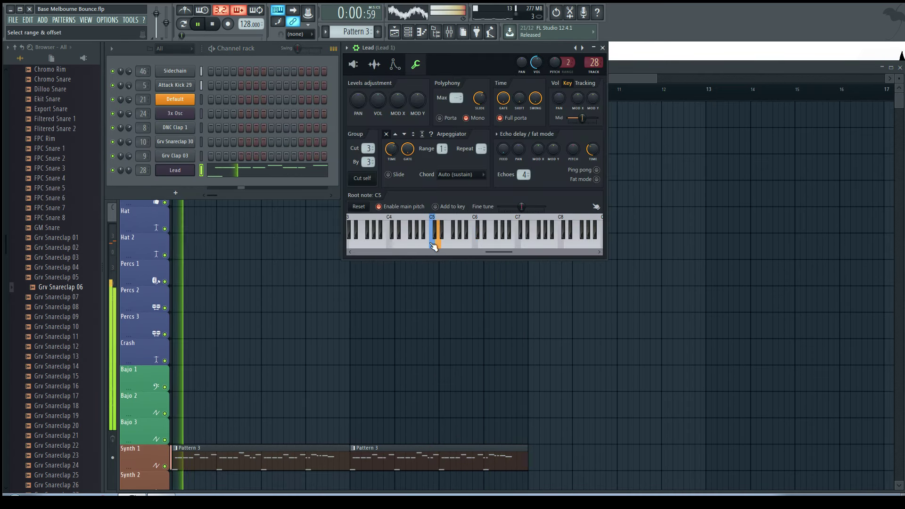
{"action": "right_click", "coordinate": [475, 244]}
{"action": "key", "text": "space"}
{"action": "left_click", "coordinate": [603, 48]}
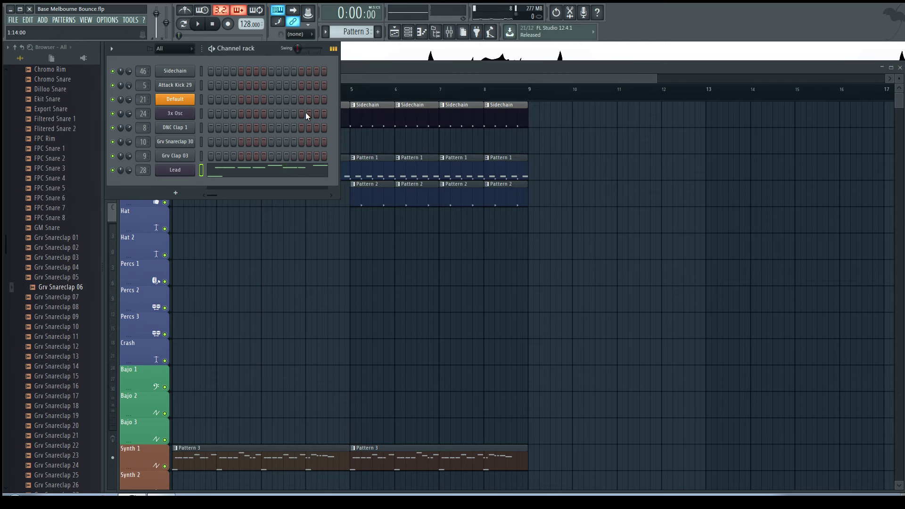
Open the mixer, solo the Lead channel and play it with its 3x Osc oscillator settings displayed.
{"action": "key", "text": "F9"}
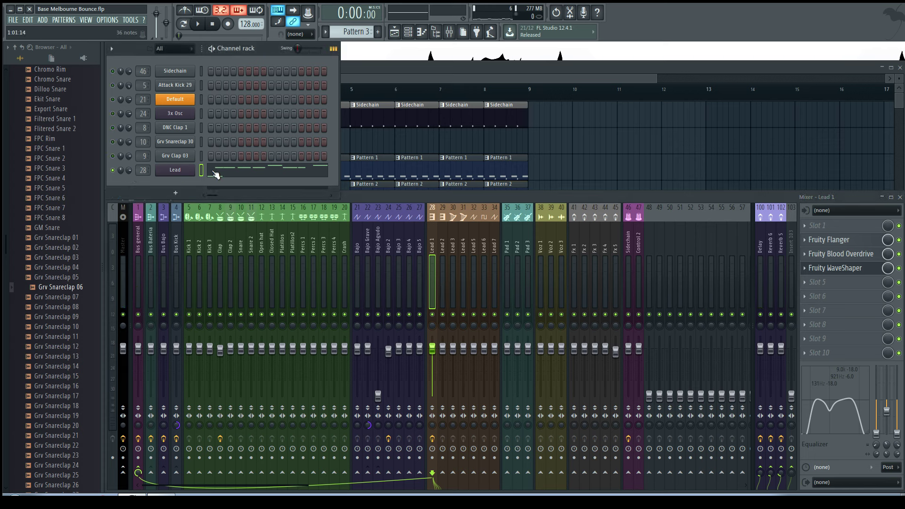
{"action": "left_click", "coordinate": [182, 174]}
{"action": "key", "text": "space"}
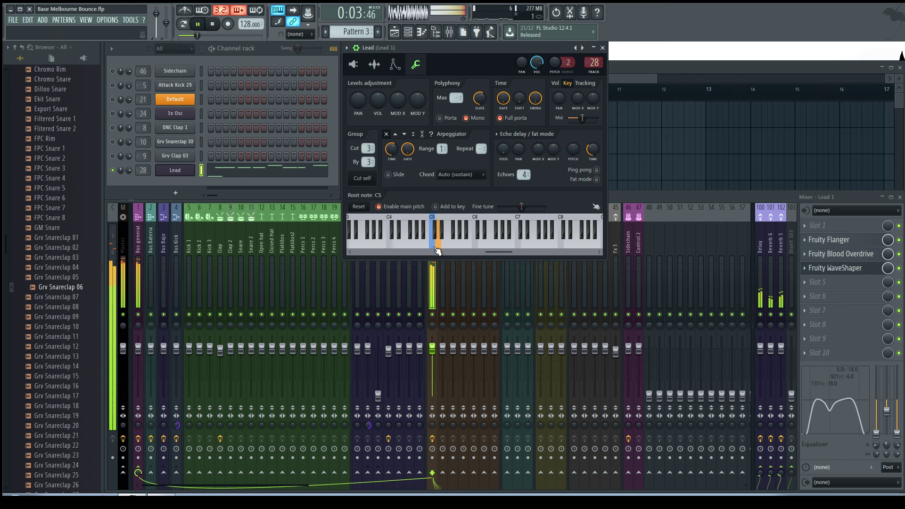
{"action": "left_click", "coordinate": [353, 64]}
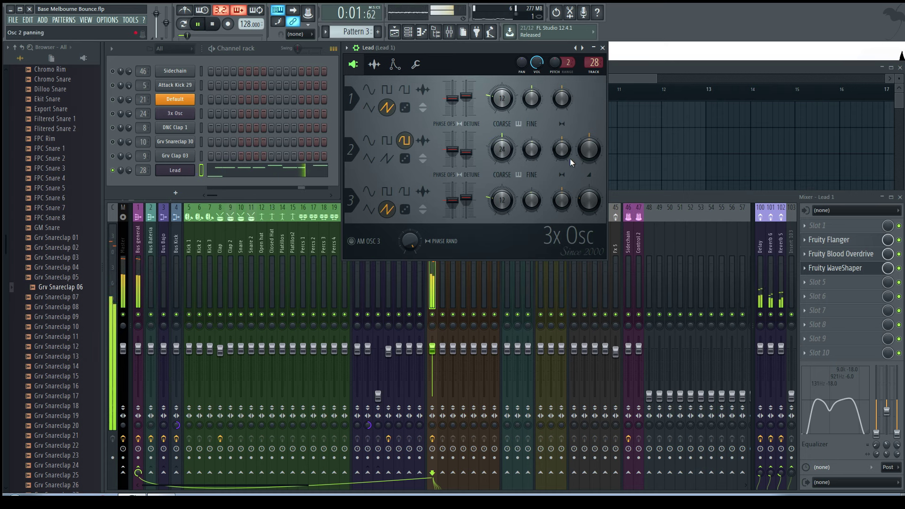
Compare the Lead 1 sound with its distortion effects bypassed and examine the Fruity WaveShaper curve.
{"action": "left_click", "coordinate": [899, 255]}
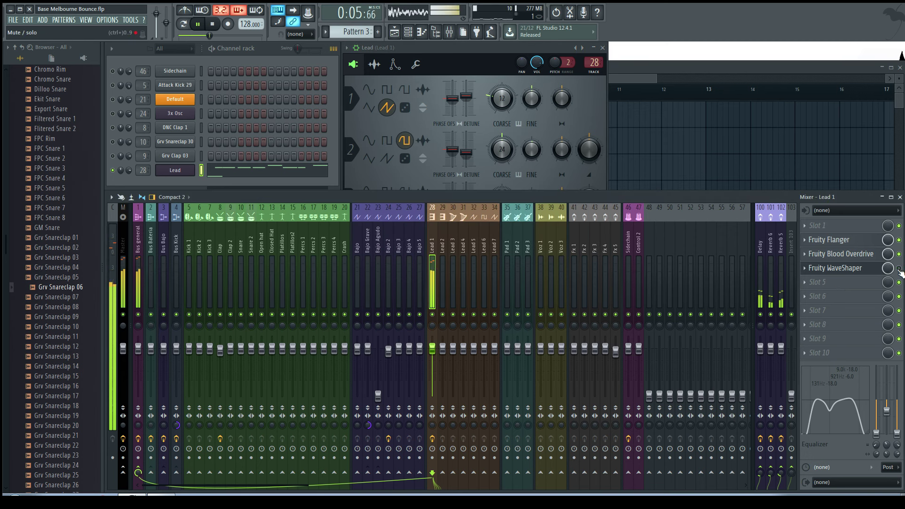
{"action": "left_click", "coordinate": [848, 268]}
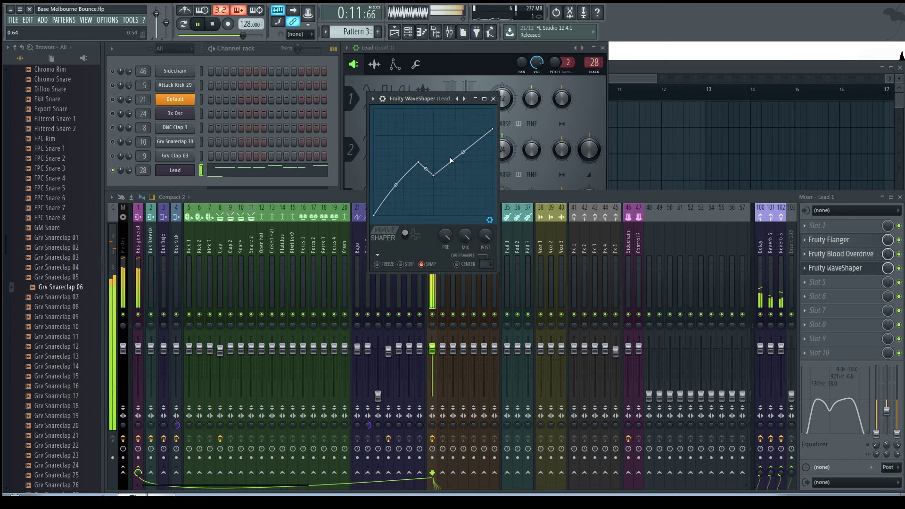
{"action": "left_click", "coordinate": [493, 100]}
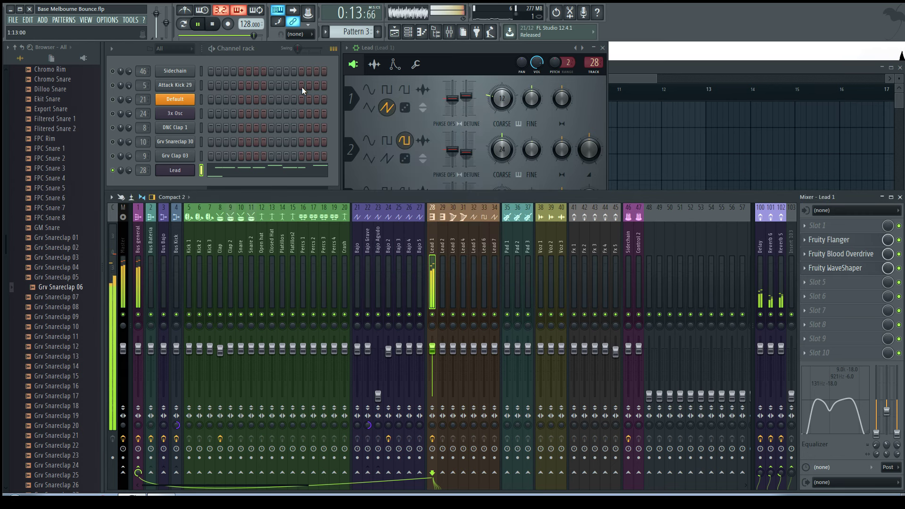
Open the Lead channel's piano roll and listen to the passage around the start of bar 4.
{"action": "left_click", "coordinate": [278, 171]}
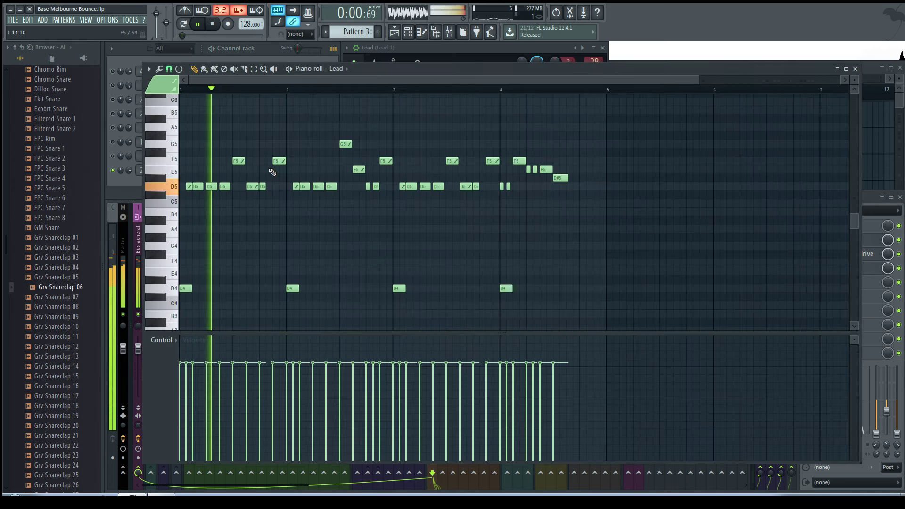
{"action": "scroll", "coordinate": [592, 198], "scroll_direction": "up", "scroll_amount": 4}
{"action": "left_click", "coordinate": [338, 88]}
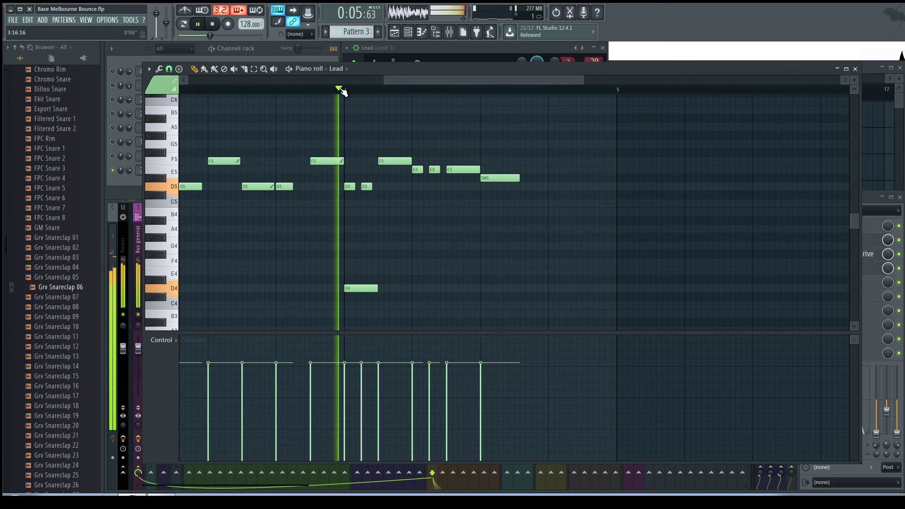
{"action": "key", "text": "space"}
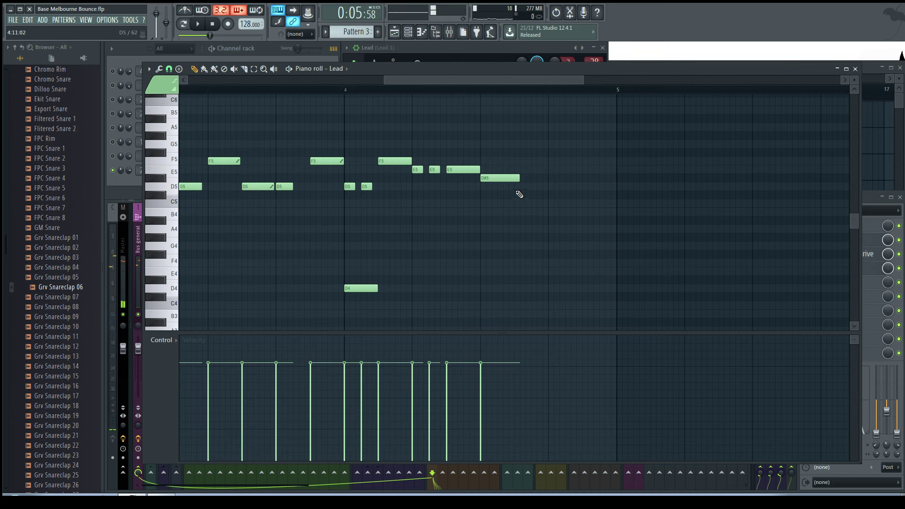
Try shortening bar 4's D#5 note to 0:01:16 with a D5 note directly following it.
{"action": "left_click", "coordinate": [521, 188]}
{"action": "left_click_drag", "start_coordinate": [522, 189], "coordinate": [512, 187]}
{"action": "key", "text": "space"}
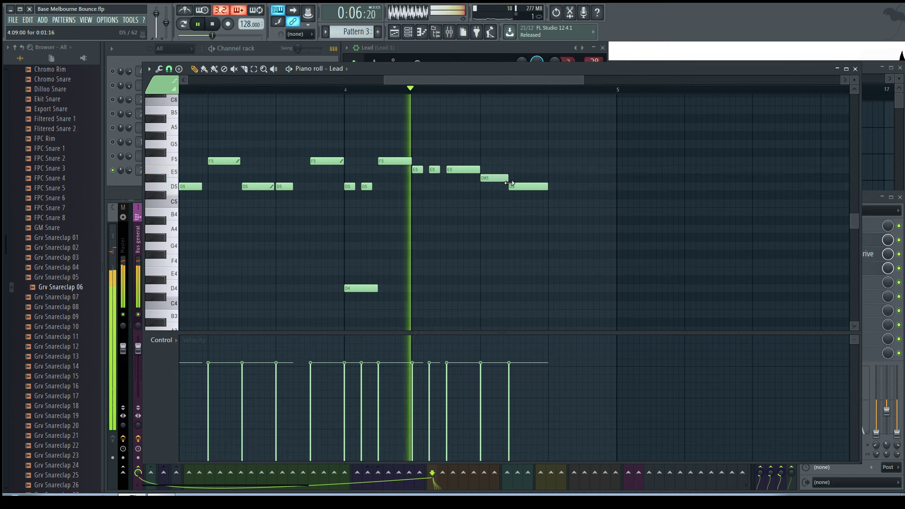
Delete the D5 note at the end of bar 4, lengthen the D#5 note to about three steps and close the piano roll.
{"action": "right_click", "coordinate": [513, 186]}
{"action": "left_click_drag", "start_coordinate": [509, 178], "coordinate": [531, 179]}
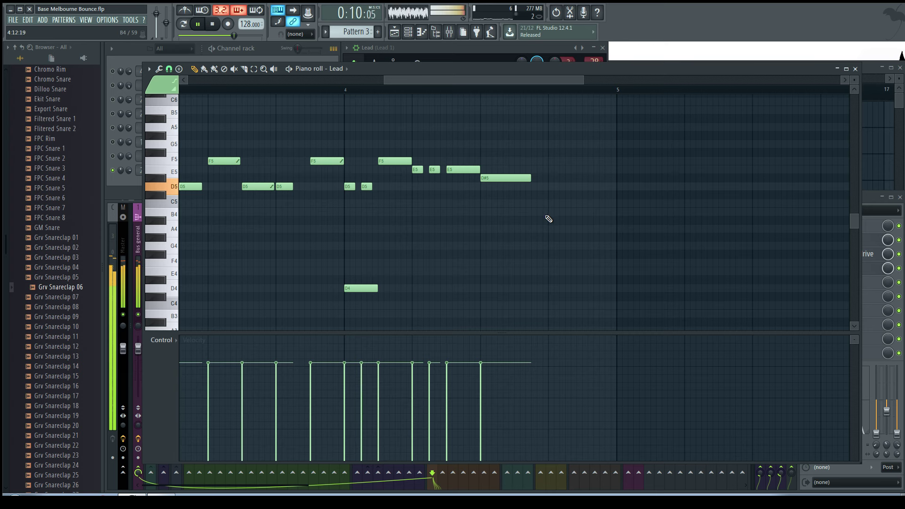
{"action": "left_click", "coordinate": [855, 69]}
Audition the Grv Snareclap 01 and Grv Snareclap 02 samples against the Lead pattern.
{"action": "left_click", "coordinate": [66, 239]}
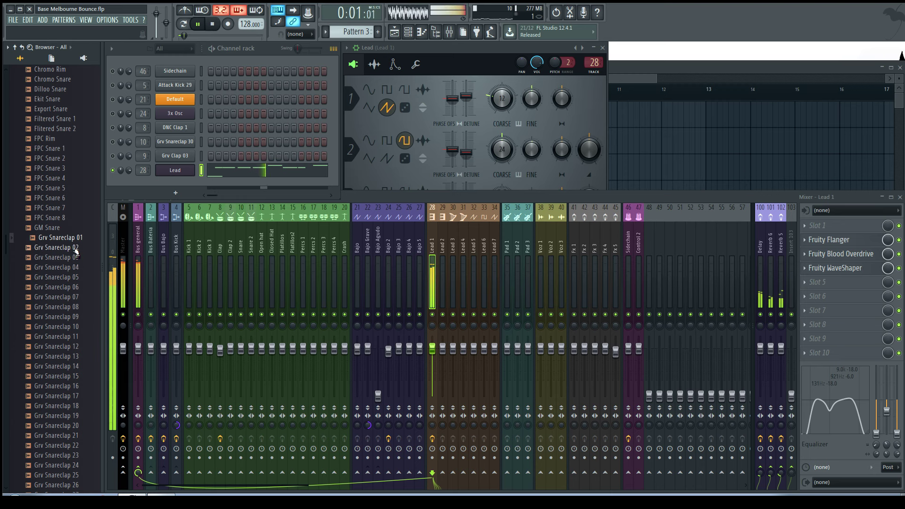
{"action": "left_click", "coordinate": [75, 250]}
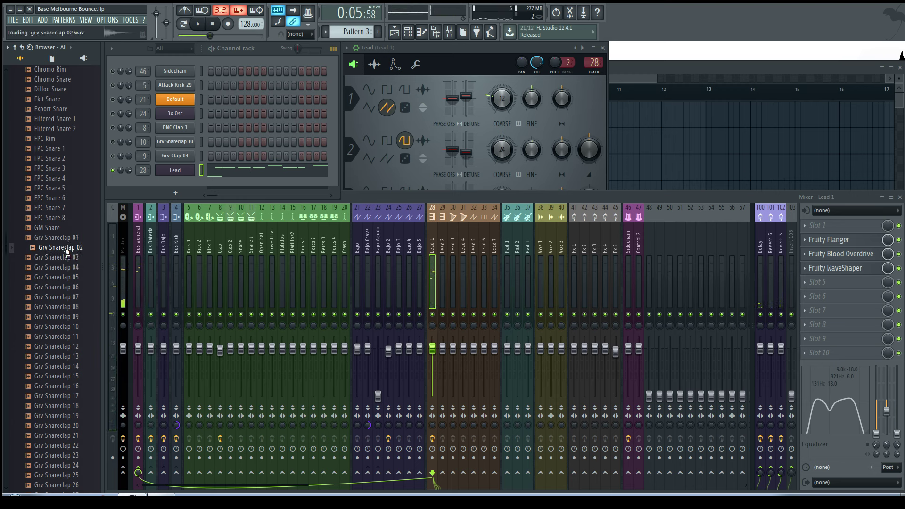
{"action": "key", "text": "space"}
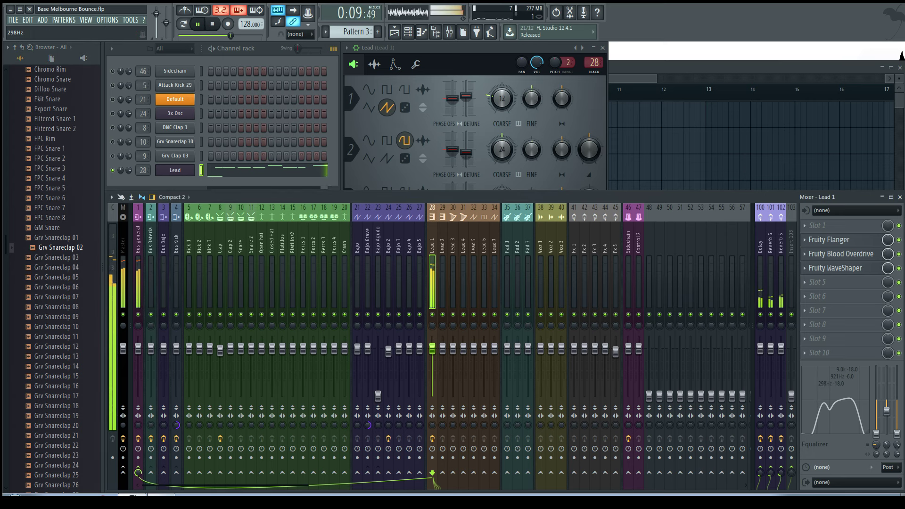
Browse the Fruity Flanger presets on the Lead 1 mixer track and choose Classic deep.
{"action": "left_click", "coordinate": [849, 244]}
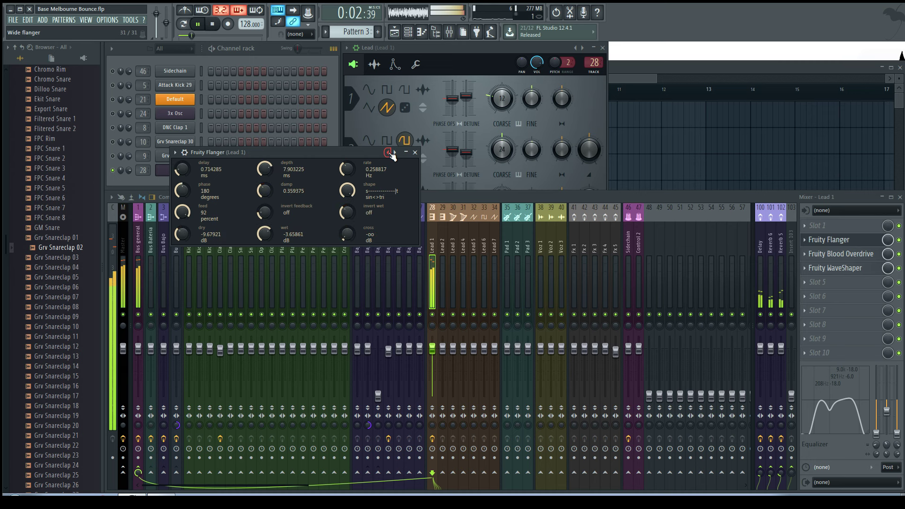
{"action": "left_click", "coordinate": [396, 152]}
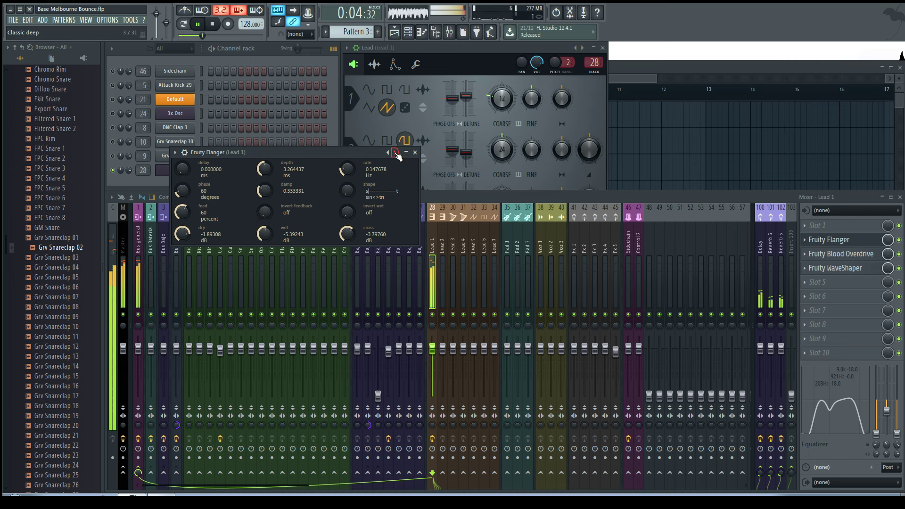
{"action": "left_click", "coordinate": [415, 152]}
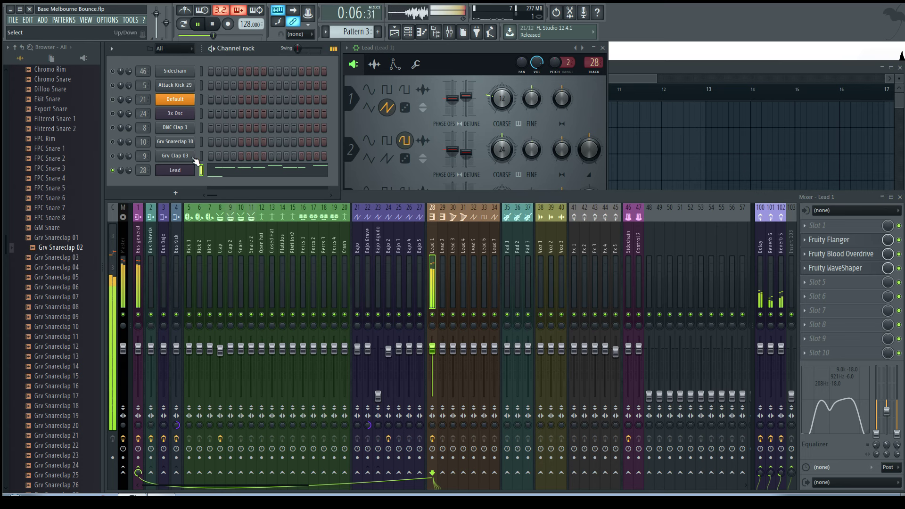
Unsolo the Lead channel to bring back all channels and review the arrangement in the playlist.
{"action": "right_click", "coordinate": [114, 170]}
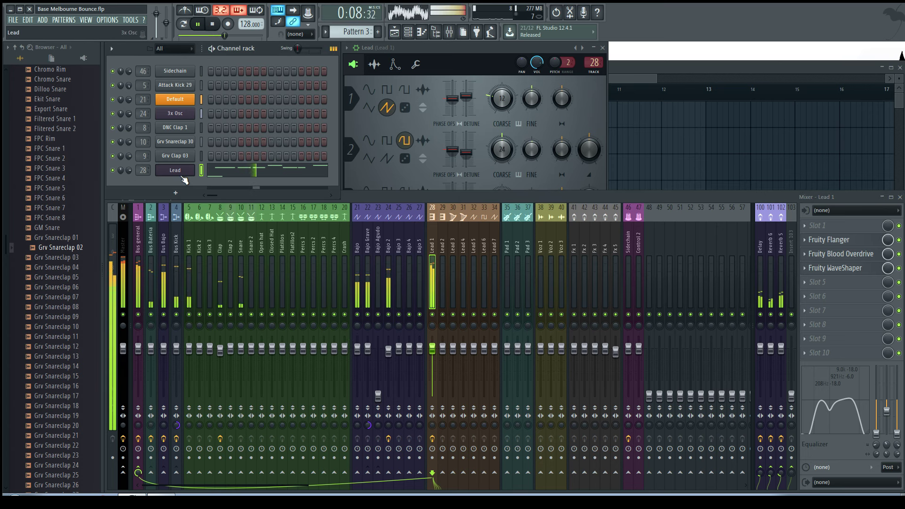
{"action": "key", "text": "F5"}
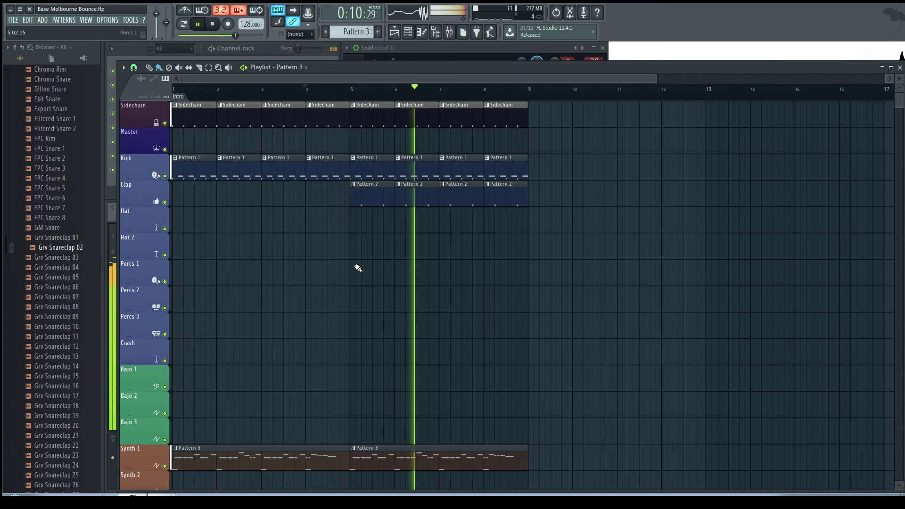
{"action": "scroll", "coordinate": [317, 261], "scroll_direction": "down", "scroll_amount": 3}
{"action": "scroll", "coordinate": [316, 264], "scroll_direction": "up", "scroll_amount": 2}
Compare the clap and snareclap channels and fill a new Pattern 4 with Grv Clap 03 on every beat.
{"action": "left_click", "coordinate": [267, 47]}
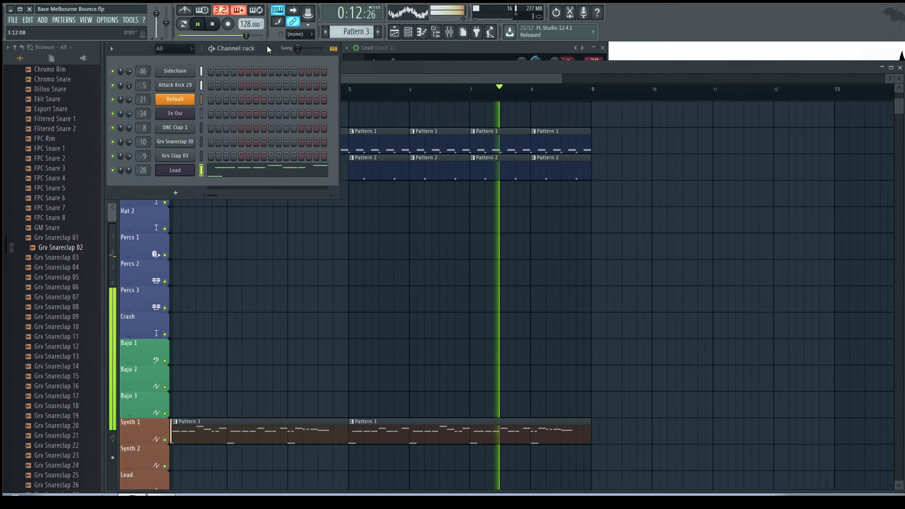
{"action": "key", "text": "F4"}
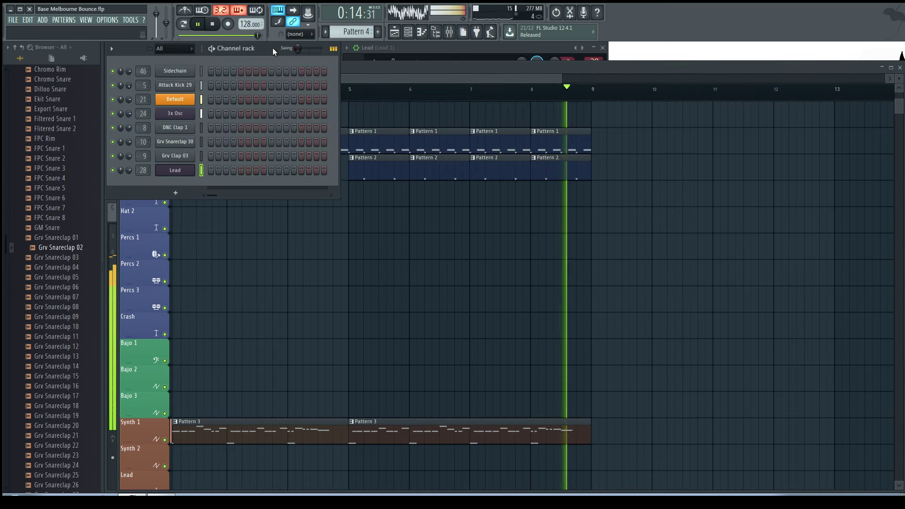
{"action": "key", "text": "space"}
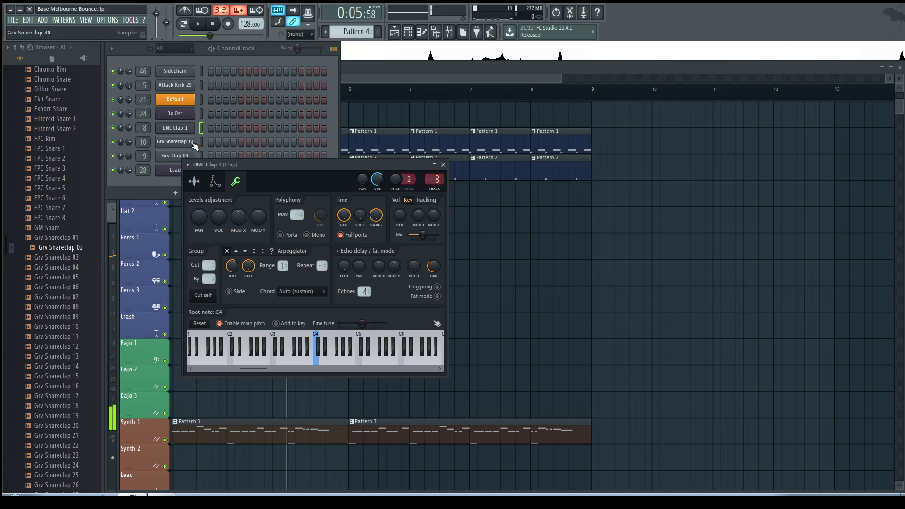
{"action": "left_click", "coordinate": [174, 142]}
{"action": "left_click_drag", "start_coordinate": [201, 97], "coordinate": [435, 47]}
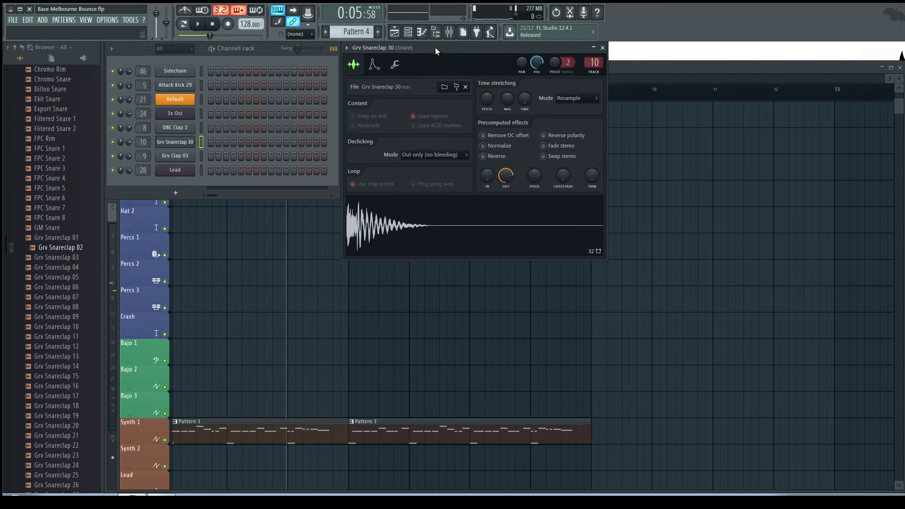
{"action": "left_click", "coordinate": [187, 156]}
{"action": "left_click_drag", "start_coordinate": [278, 176], "coordinate": [415, 51]}
{"action": "right_click", "coordinate": [181, 157]}
Move the Pattern 2 clap clips to bars 9–12 and place Pattern 4 on the Hat track across bars 5–8.
{"action": "left_click", "coordinate": [341, 306]}
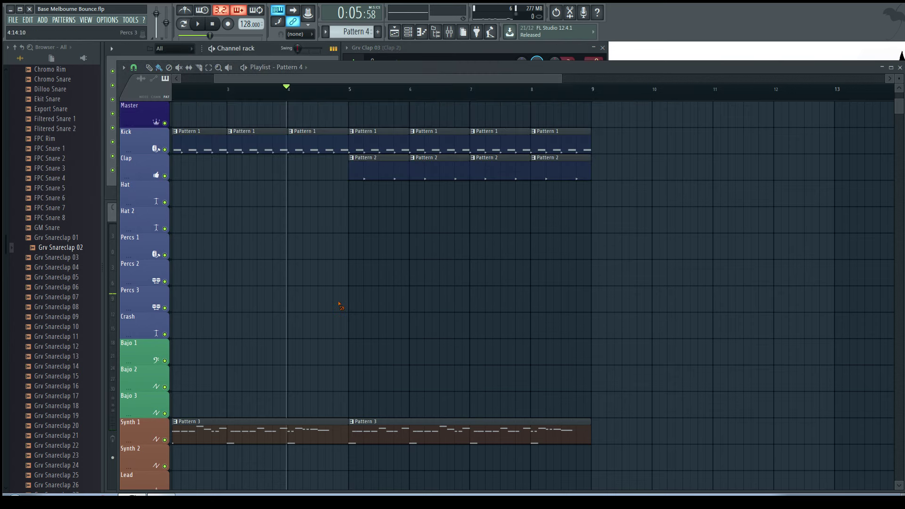
{"action": "left_click_drag", "start_coordinate": [618, 179], "coordinate": [524, 172]}
{"action": "left_click", "coordinate": [414, 324]}
{"action": "scroll", "coordinate": [332, 293], "scroll_direction": "down", "scroll_amount": 3}
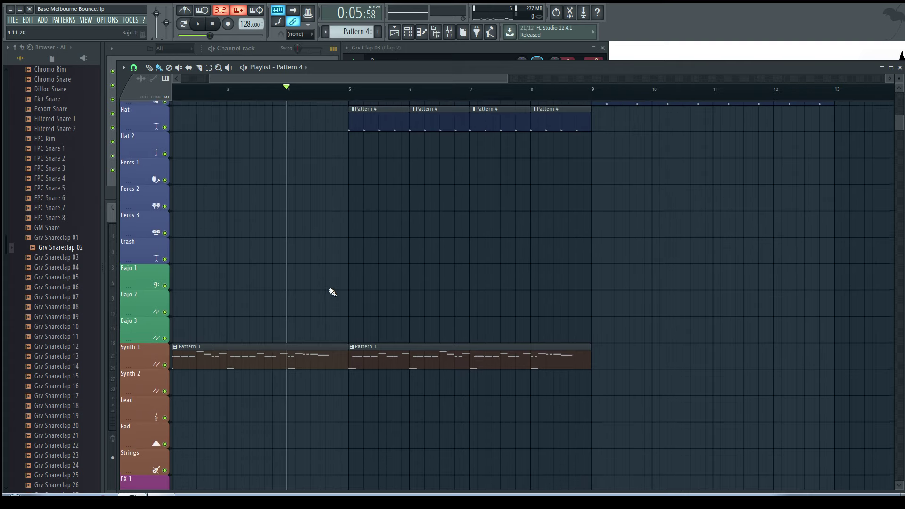
{"action": "scroll", "coordinate": [318, 255], "scroll_direction": "up", "scroll_amount": 4}
{"action": "key", "text": "space"}
Repeat the Sidechain clips and the Pattern 1 kick clips across bars 9–16 of the playlist.
{"action": "left_click", "coordinate": [376, 116]}
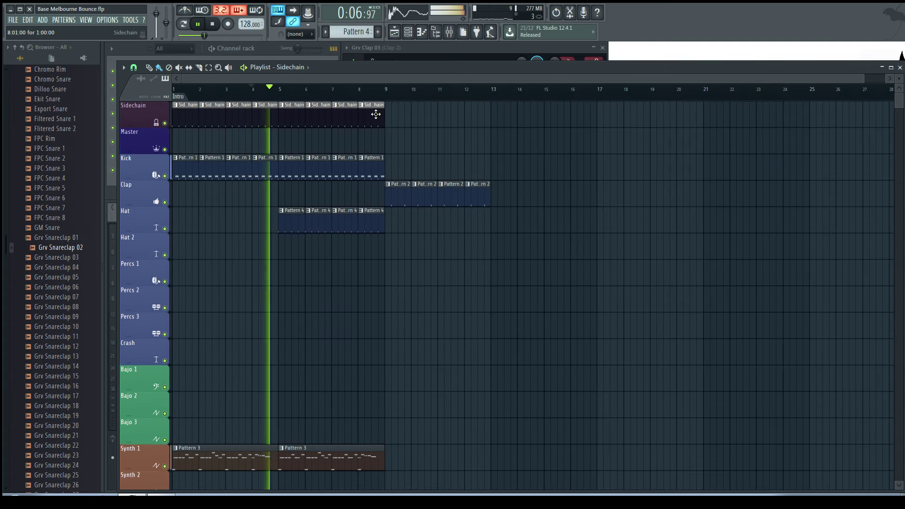
{"action": "left_click_drag", "start_coordinate": [388, 116], "coordinate": [521, 117]}
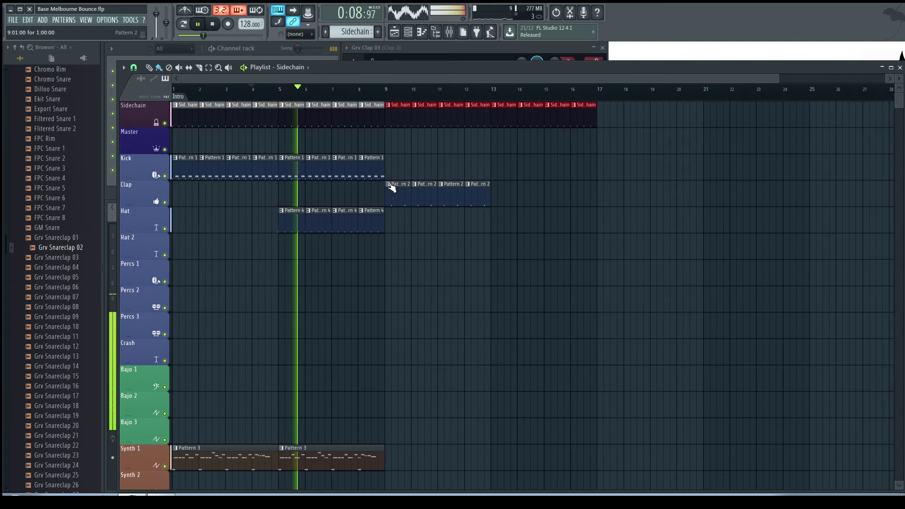
{"action": "left_click_drag", "start_coordinate": [386, 164], "coordinate": [583, 162]}
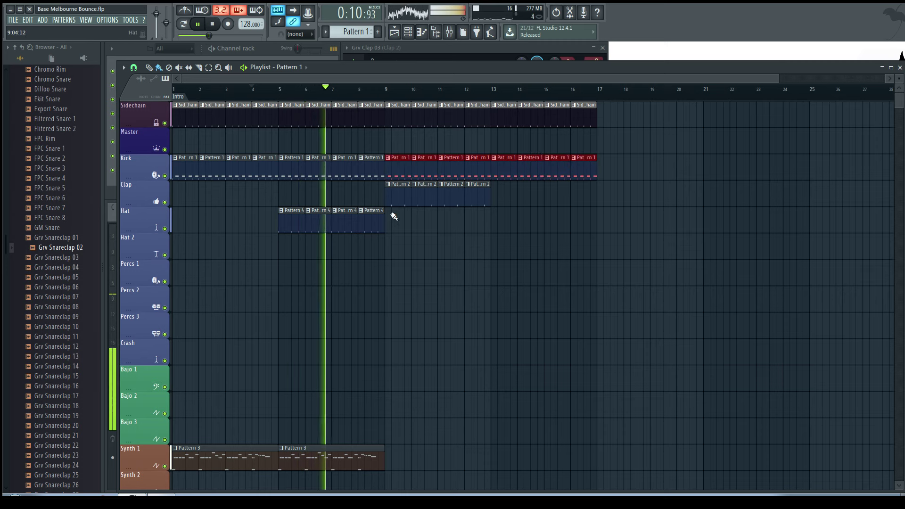
Continue the Pattern 3 clips on Synth 1 and the Pattern 2 clips on the Clap track through bar 16.
{"action": "left_click", "coordinate": [384, 456]}
{"action": "left_click_drag", "start_coordinate": [386, 456], "coordinate": [511, 457]}
{"action": "scroll", "coordinate": [239, 283], "scroll_direction": "down", "scroll_amount": 3}
{"action": "scroll", "coordinate": [245, 324], "scroll_direction": "up", "scroll_amount": 3}
{"action": "mouse_move", "coordinate": [495, 196]}
{"action": "left_mouse_down"}
{"action": "mouse_move", "coordinate": [575, 194]}
{"action": "mouse_move", "coordinate": [561, 211]}
{"action": "left_mouse_up"}
Stop playback, clone the Lead channel and route the copy to mixer track 29.
{"action": "left_click", "coordinate": [281, 58]}
{"action": "left_click", "coordinate": [240, 277]}
{"action": "left_click", "coordinate": [265, 50]}
{"action": "key", "text": "space"}
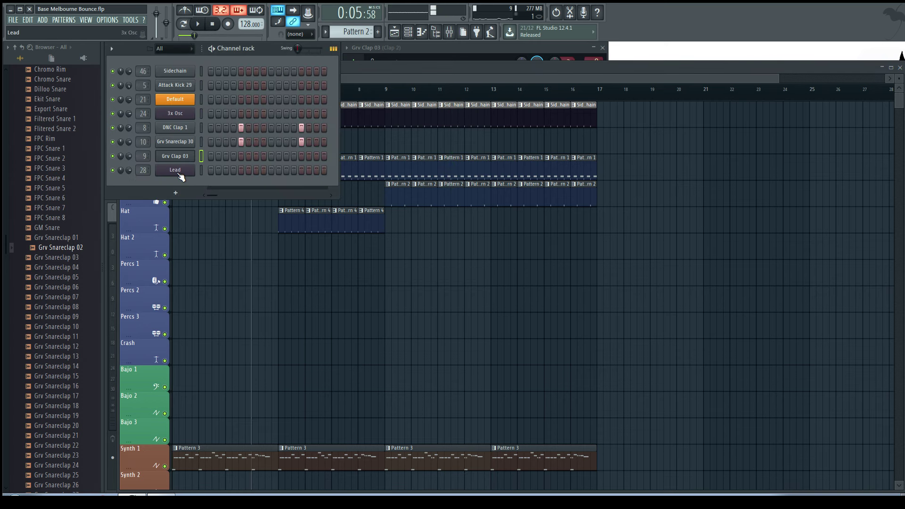
{"action": "right_click", "coordinate": [180, 176]}
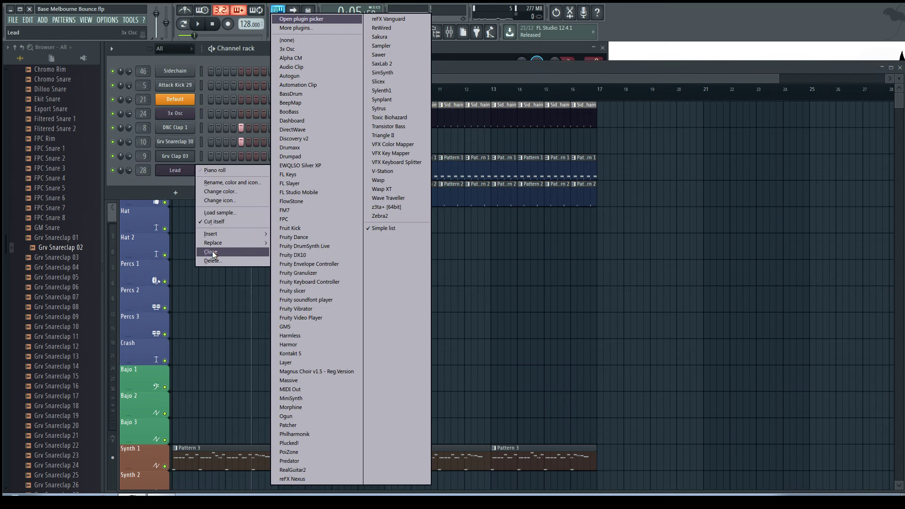
{"action": "left_click", "coordinate": [207, 212]}
{"action": "left_click_drag", "start_coordinate": [147, 184], "coordinate": [147, 179]}
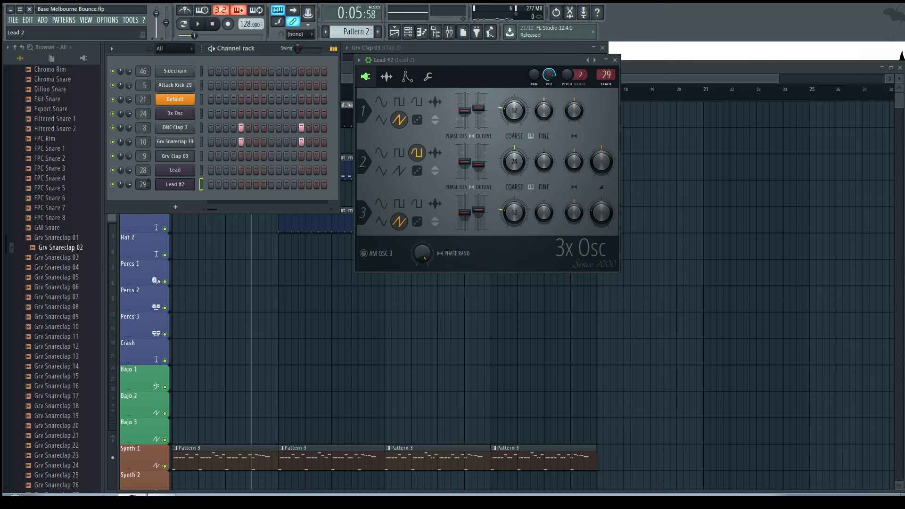
Replace the cloned Lead #2 channel's instrument with Sytrus.
{"action": "right_click", "coordinate": [189, 184]}
{"action": "mouse_move", "coordinate": [245, 256]}
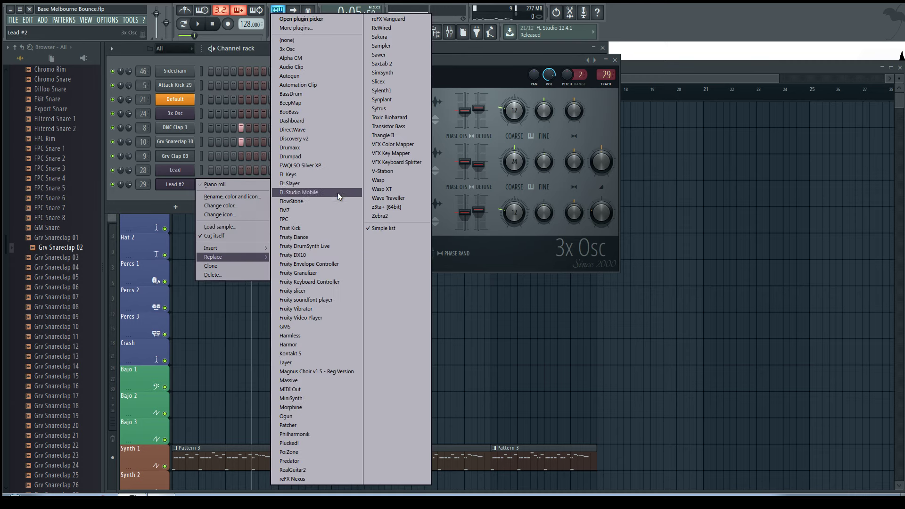
{"action": "left_click", "coordinate": [381, 108]}
{"action": "left_click_drag", "start_coordinate": [446, 59], "coordinate": [436, 50]}
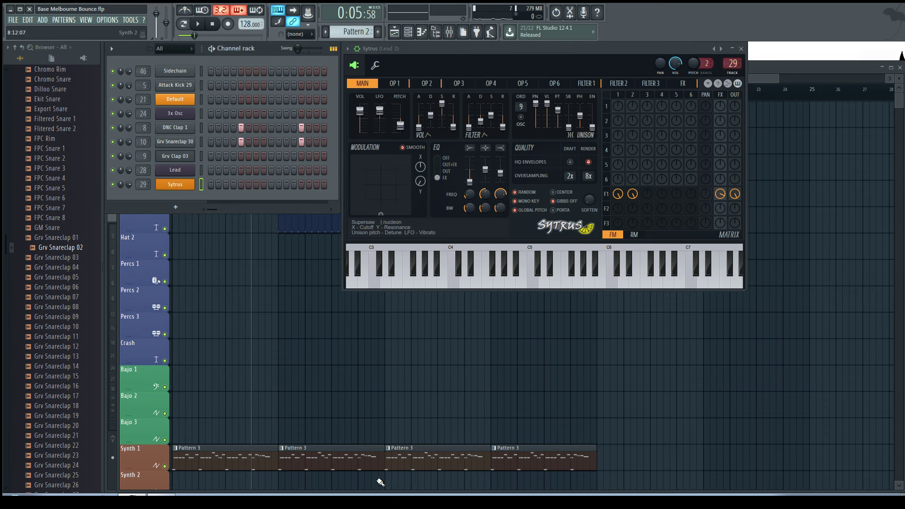
Copy the Lead notes from Pattern 3 into the Sytrus channel of a new Pattern 5.
{"action": "left_click", "coordinate": [316, 453]}
{"action": "double_click", "coordinate": [316, 452]}
{"action": "key", "text": "F6"}
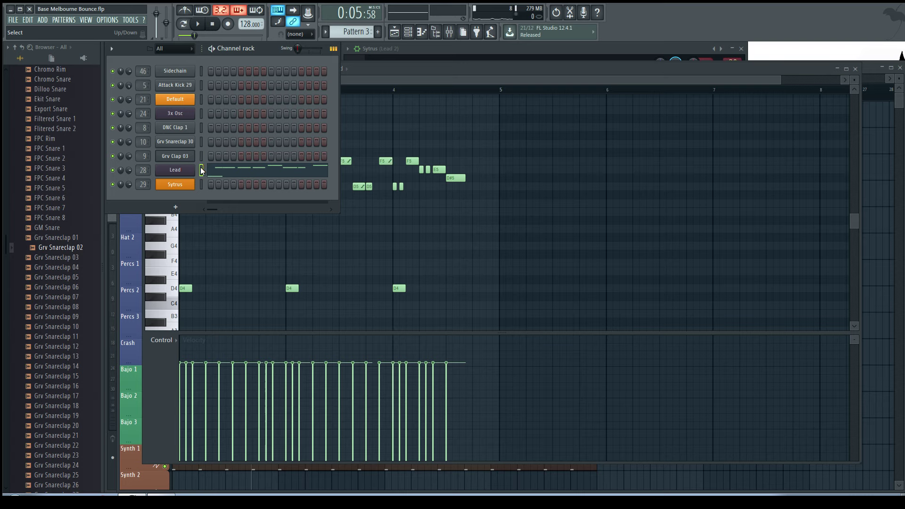
{"action": "key", "text": "KP_Add"}
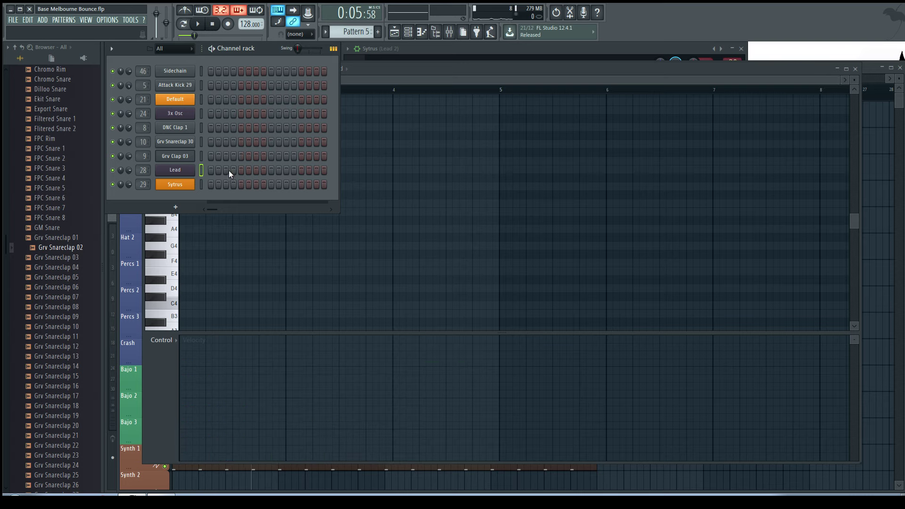
{"action": "key", "text": "ctrl+v"}
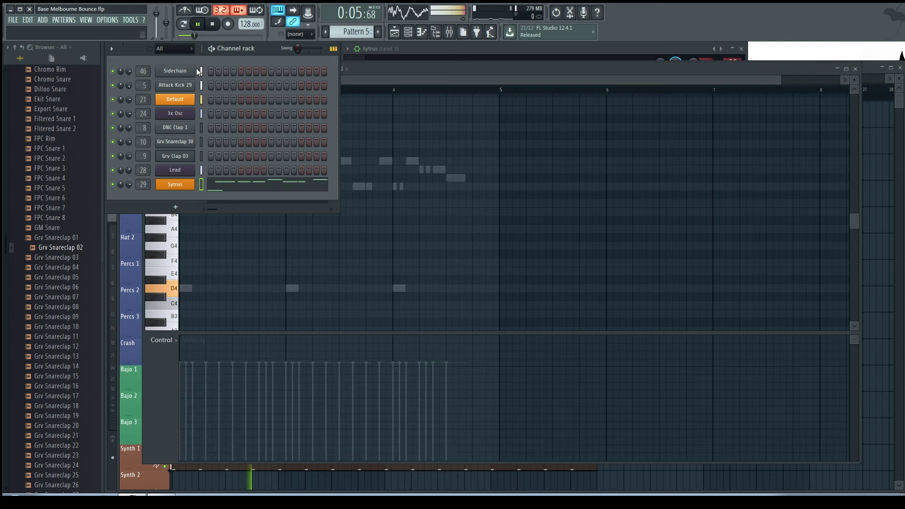
Replace the two Pattern 3 clips after bar 9 on Synth 1 with one Pattern 5 clip starting at bar 9.
{"action": "left_click", "coordinate": [198, 24]}
{"action": "left_click", "coordinate": [878, 73]}
{"action": "scroll", "coordinate": [439, 368], "scroll_direction": "down", "scroll_amount": 3}
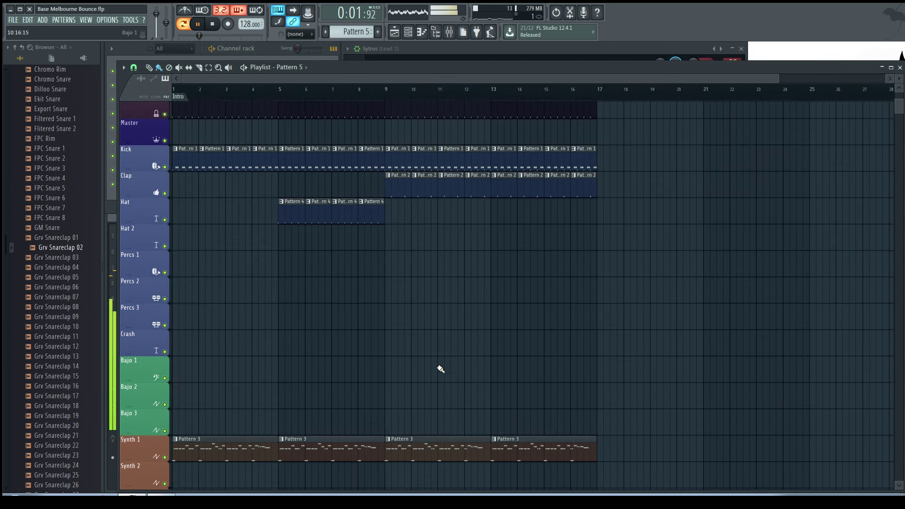
{"action": "left_click", "coordinate": [401, 407]}
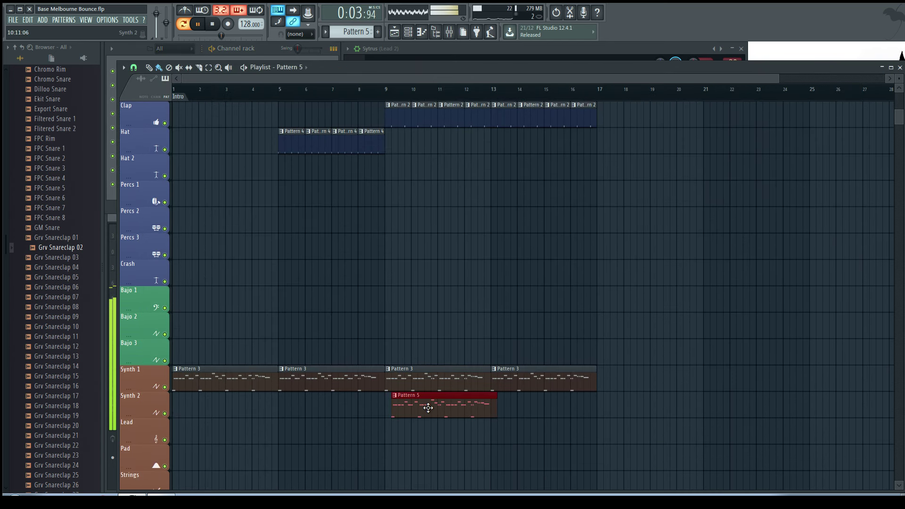
{"action": "right_click", "coordinate": [439, 381]}
{"action": "right_click", "coordinate": [496, 386]}
{"action": "left_click_drag", "start_coordinate": [441, 396], "coordinate": [440, 370]}
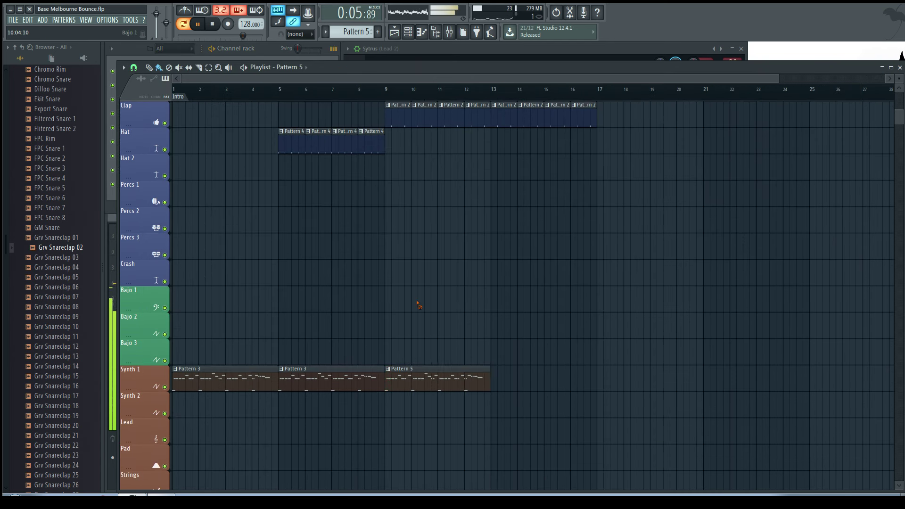
Load the Default preset in Sytrus and give operator 1 a square wave with a 0.5000 frequency ratio.
{"action": "left_click", "coordinate": [267, 49]}
{"action": "left_click", "coordinate": [174, 184]}
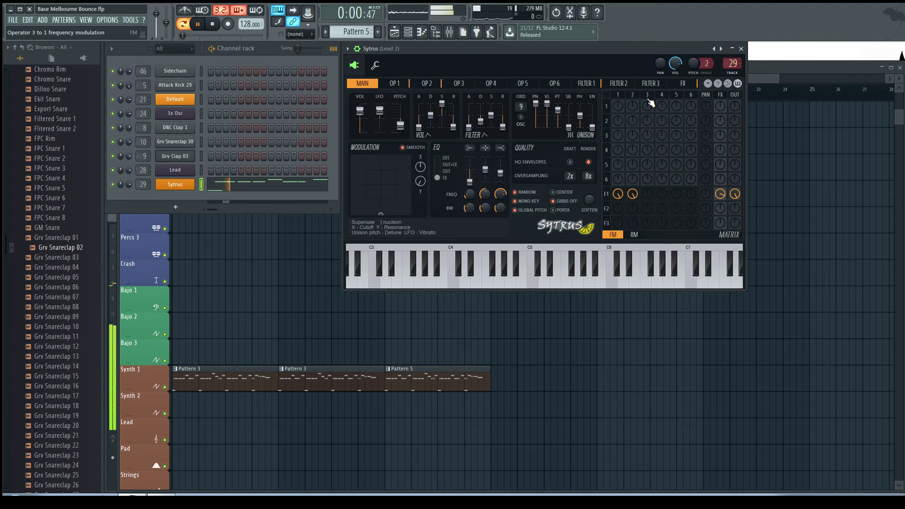
{"action": "right_click", "coordinate": [713, 49]}
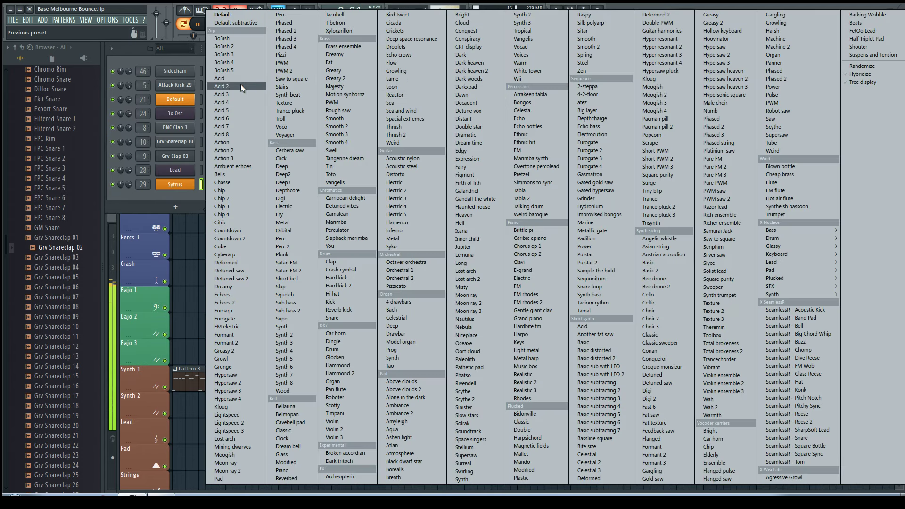
{"action": "left_click", "coordinate": [237, 15]}
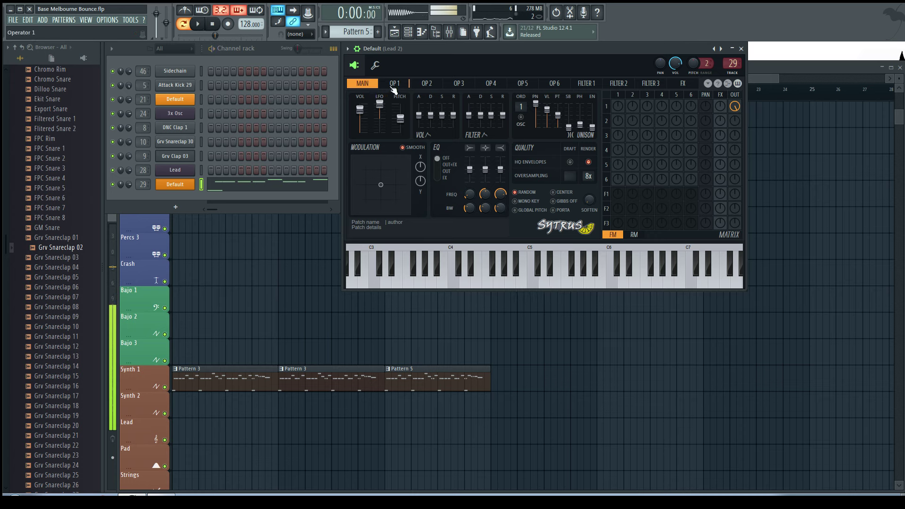
{"action": "left_click", "coordinate": [394, 85]}
{"action": "key", "text": "space"}
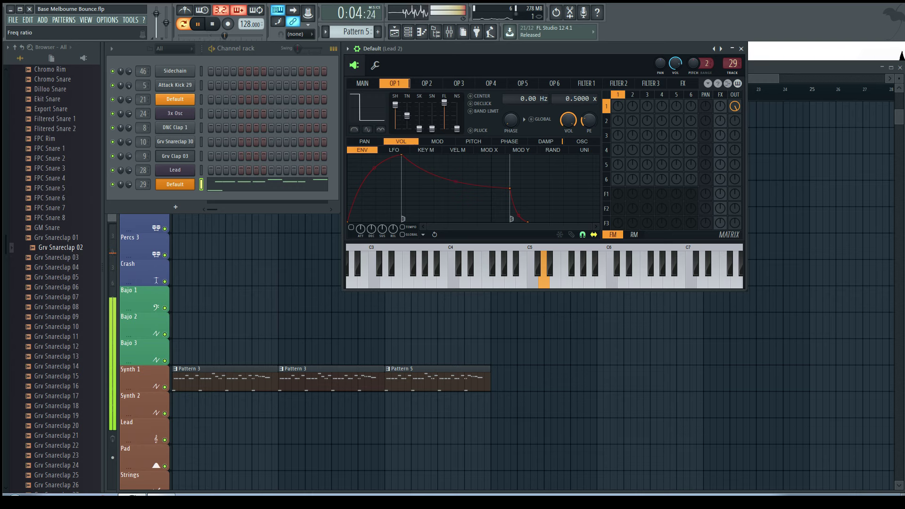
Shape operator 2 into a sawtooth with a 1.0100 frequency ratio and raise its output level to 100%.
{"action": "left_click", "coordinate": [427, 83]}
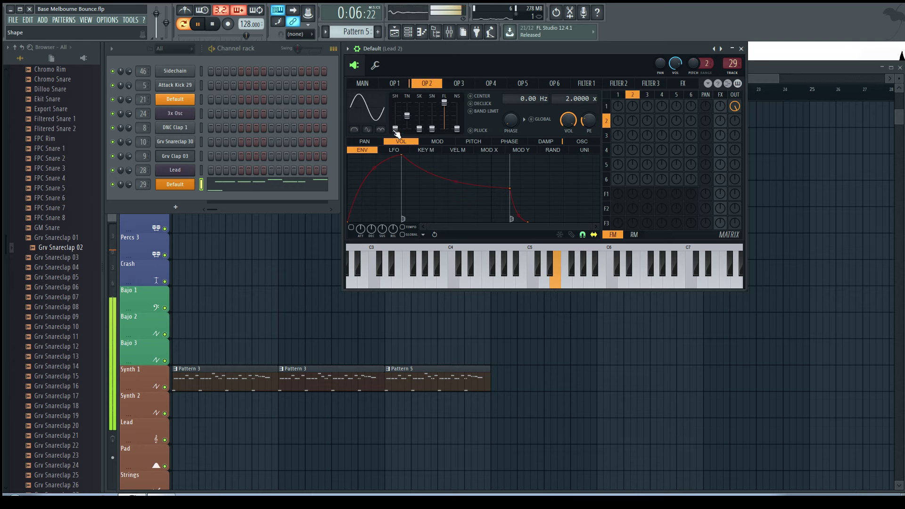
{"action": "left_click_drag", "start_coordinate": [395, 121], "coordinate": [395, 116]}
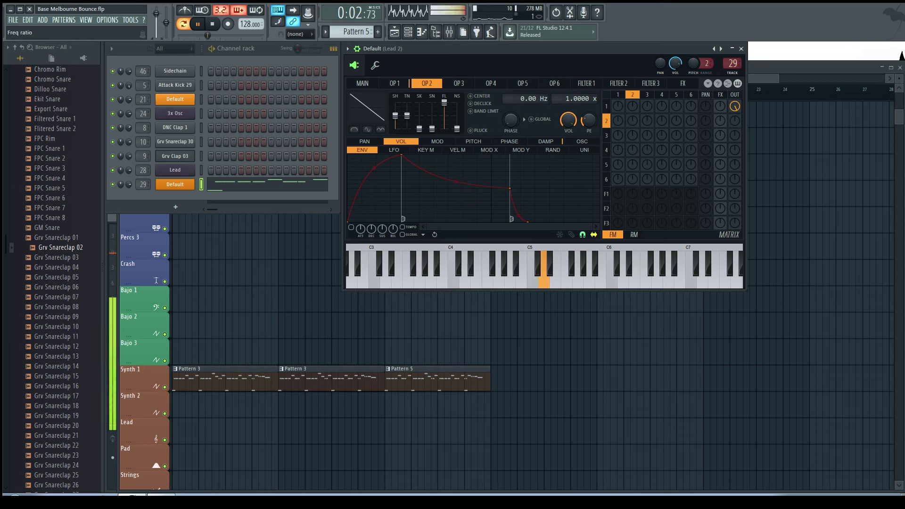
{"action": "left_click", "coordinate": [395, 83]}
{"action": "left_click", "coordinate": [426, 83]}
{"action": "left_click_drag", "start_coordinate": [736, 121], "coordinate": [735, 111]}
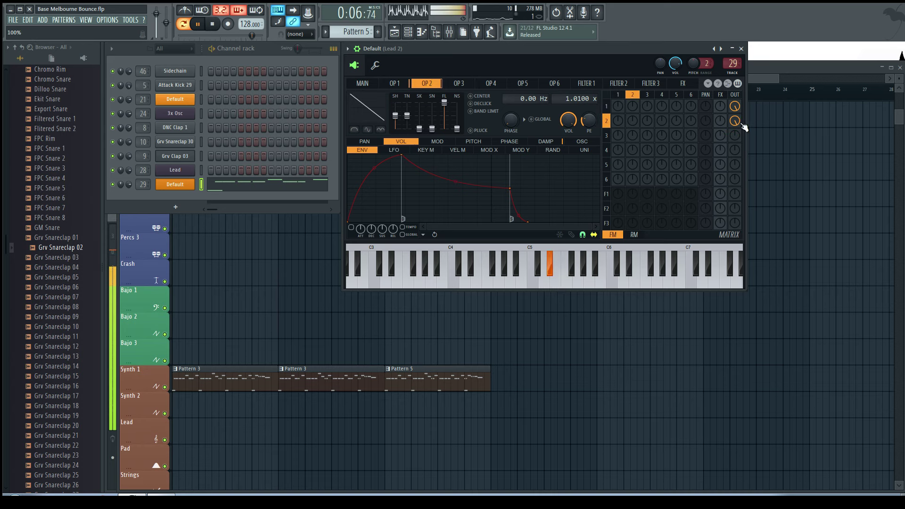
Set the unison order to 3, enable global phase on operators 1 and 2, and raise operator 2's phase to about 41%.
{"action": "left_click", "coordinate": [362, 84]}
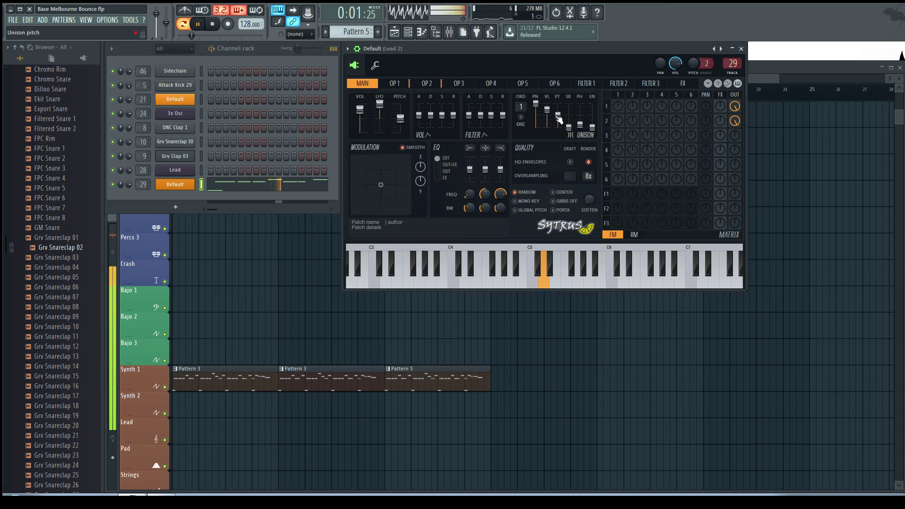
{"action": "mouse_move", "coordinate": [521, 107]}
{"action": "left_mouse_down"}
{"action": "mouse_move", "coordinate": [521, 94]}
{"action": "mouse_move", "coordinate": [521, 112]}
{"action": "left_mouse_up"}
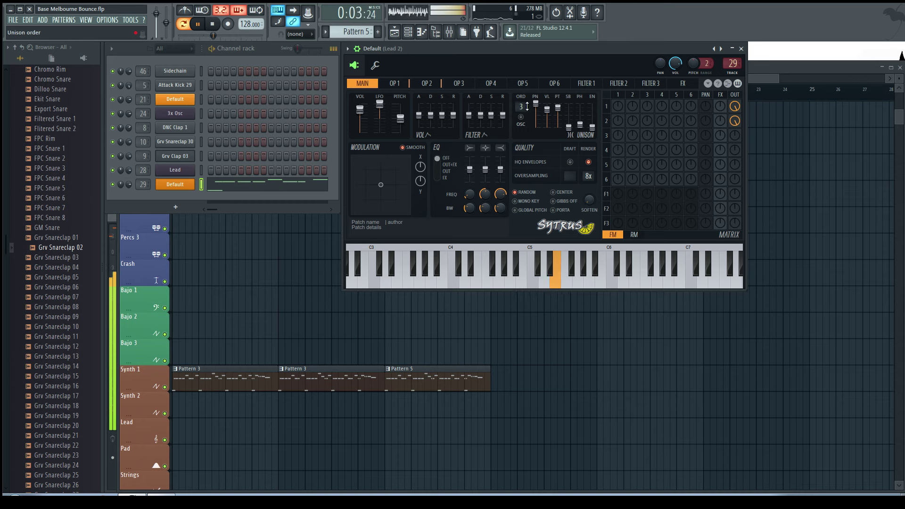
{"action": "left_click", "coordinate": [394, 83]}
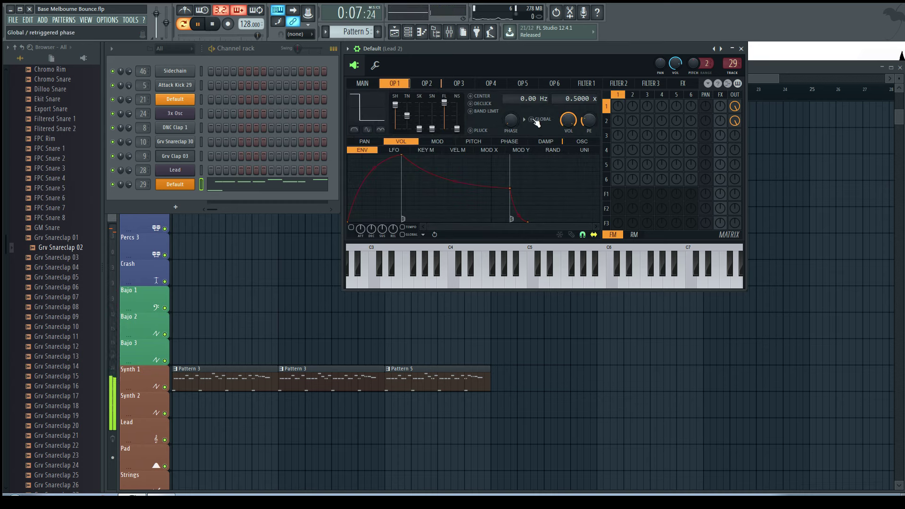
{"action": "left_click", "coordinate": [426, 83]}
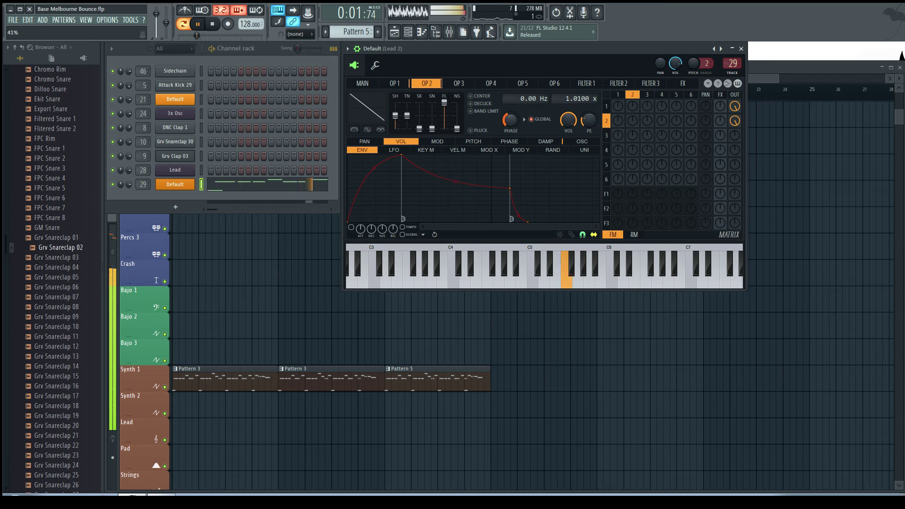
Set operator 1's frequency ratio to 0.5010 and mute operator 2's output to audition operator 1 alone.
{"action": "left_click", "coordinate": [396, 84]}
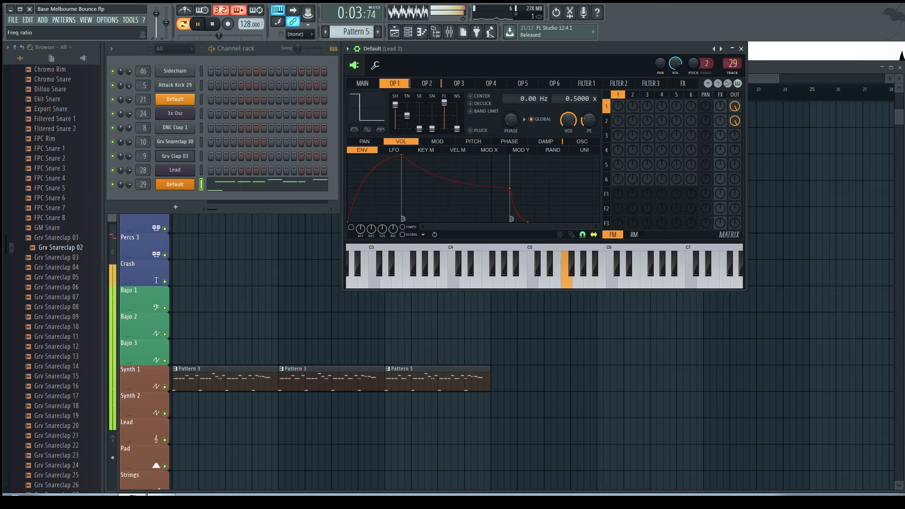
{"action": "left_click_drag", "start_coordinate": [597, 102], "coordinate": [596, 102]}
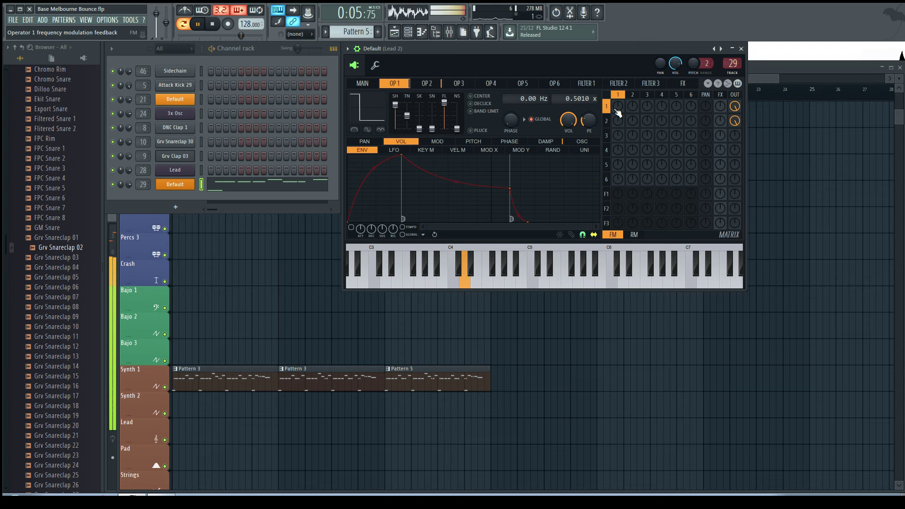
{"action": "key", "text": "space"}
{"action": "key", "text": "space"}
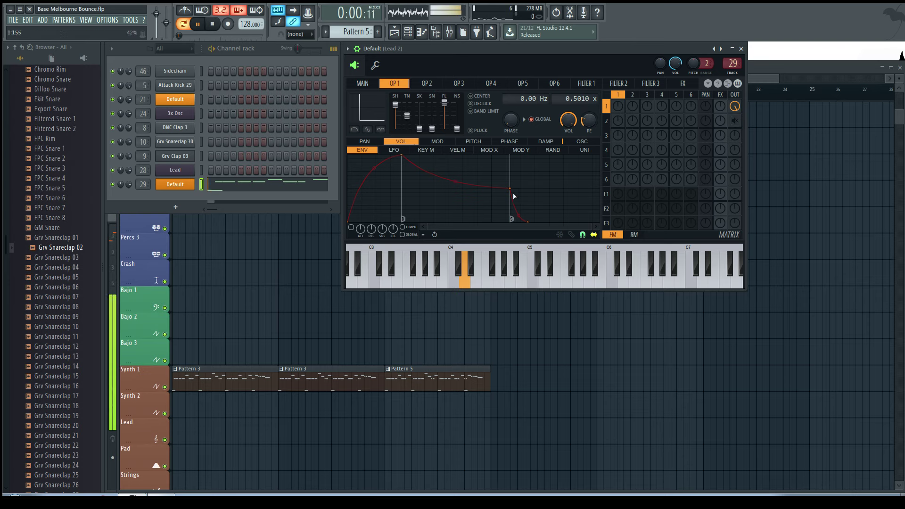
Set the Sytrus channel's polyphony to Mono, trying portamento during playback and switching it back off.
{"action": "left_click", "coordinate": [375, 65]}
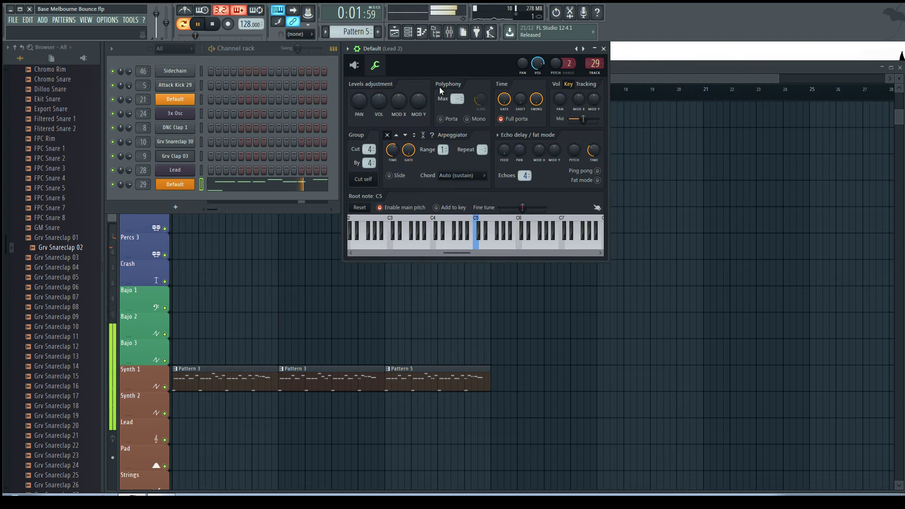
{"action": "left_click", "coordinate": [467, 118]}
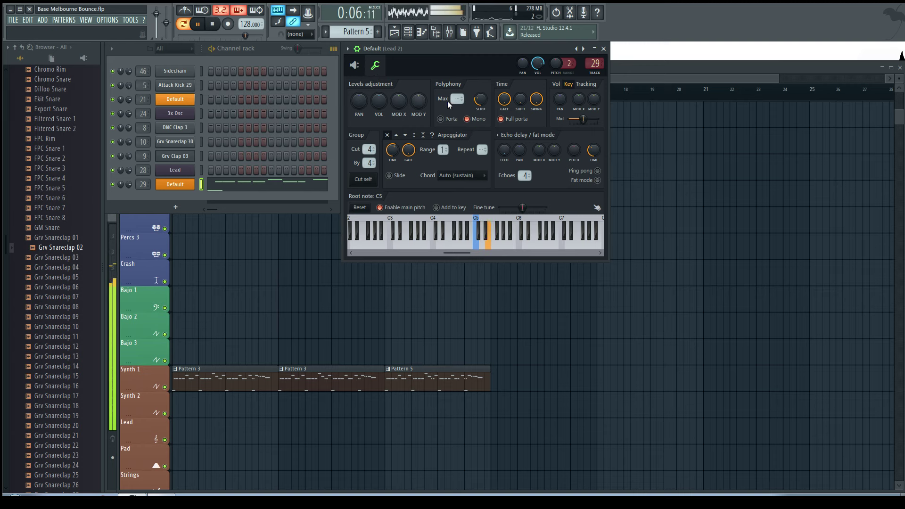
{"action": "left_click", "coordinate": [359, 70]}
{"action": "key", "text": "space"}
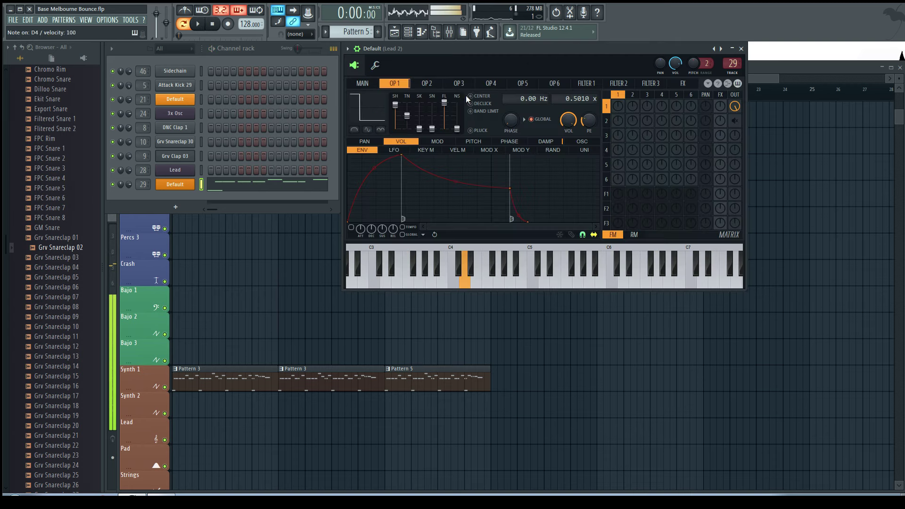
{"action": "left_click", "coordinate": [376, 65]}
{"action": "key", "text": "c"}
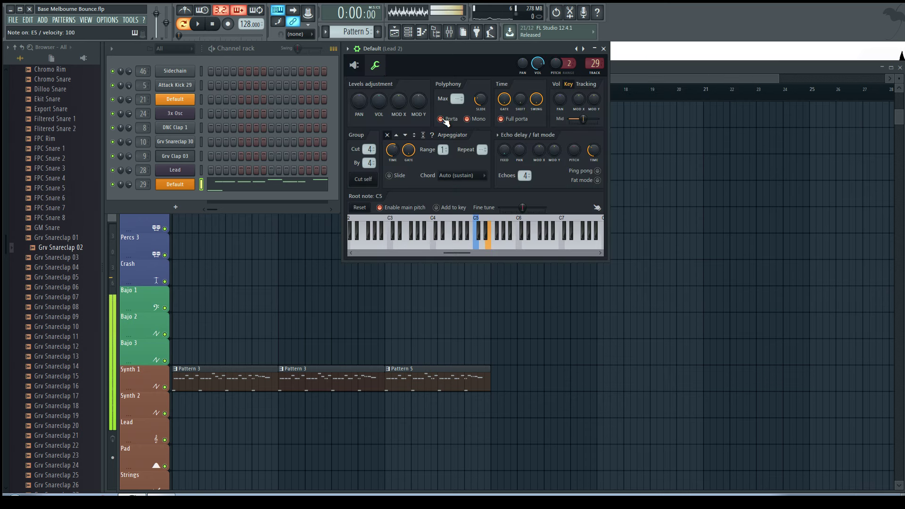
{"action": "key", "text": "space"}
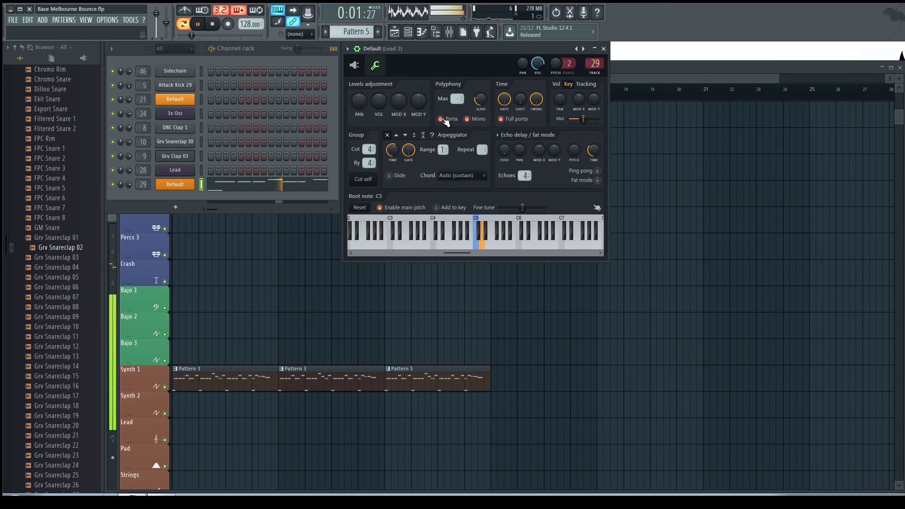
{"action": "left_click", "coordinate": [443, 120]}
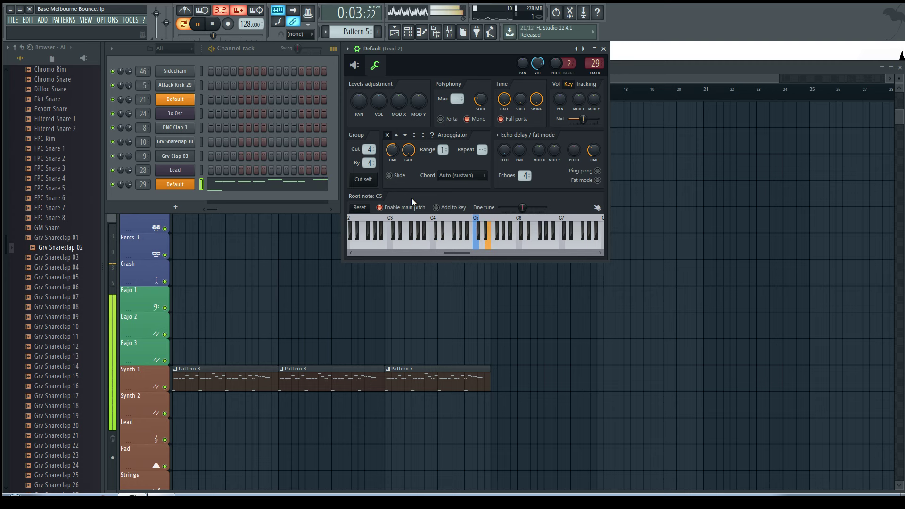
Raise operator 1's shape (SH) slightly and bring operator 2's output back into the mix.
{"action": "left_click", "coordinate": [354, 65]}
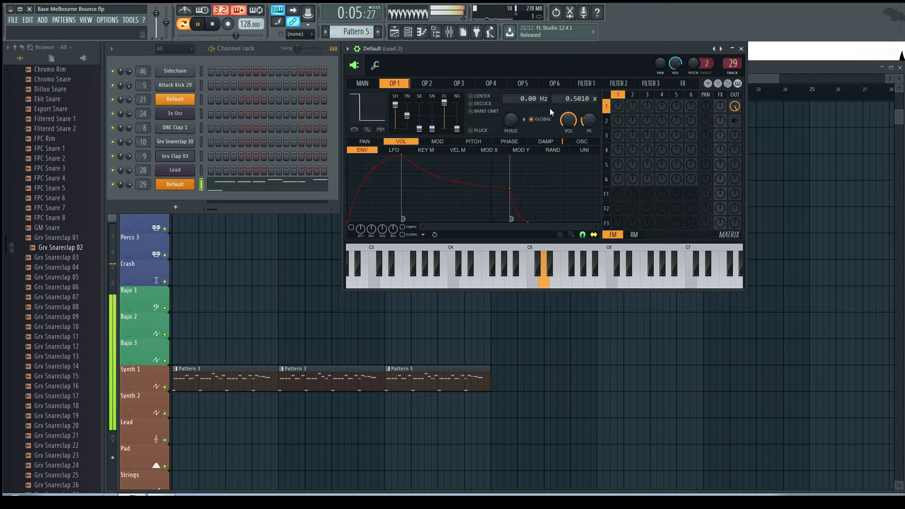
{"action": "left_click_drag", "start_coordinate": [401, 112], "coordinate": [399, 104]}
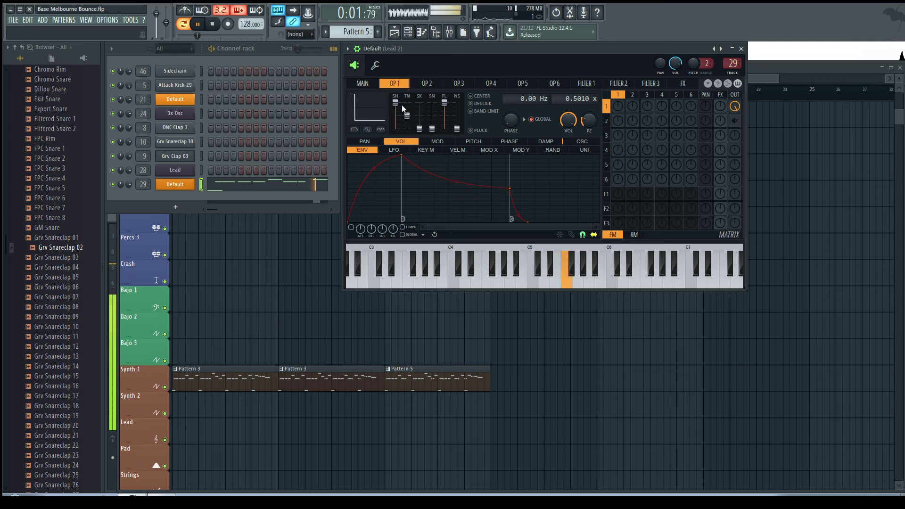
{"action": "left_click_drag", "start_coordinate": [736, 120], "coordinate": [739, 127]}
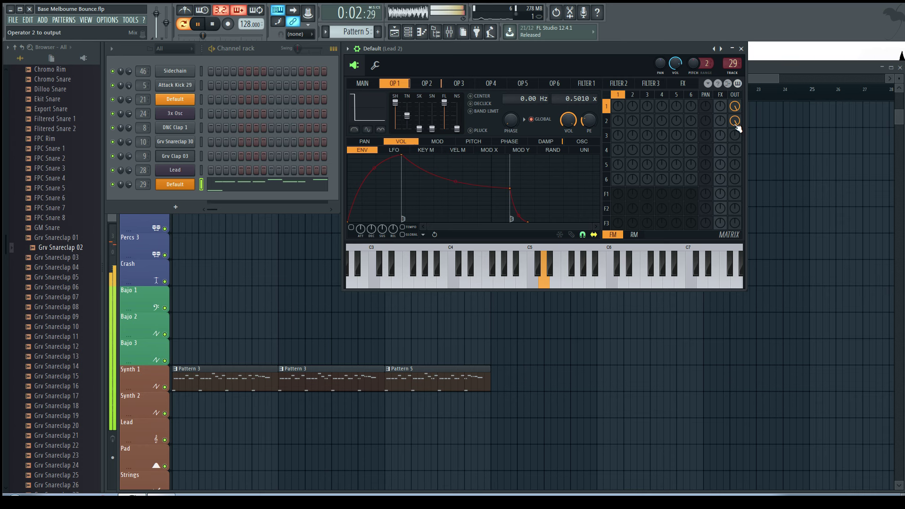
Load Effector into slot 2 of the Lead 2 mixer track and choose its Vox effect.
{"action": "key", "text": "F9"}
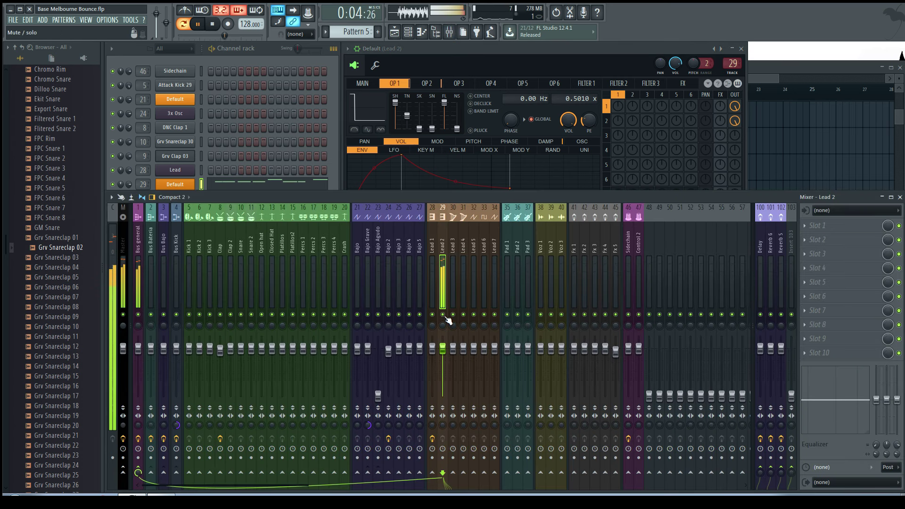
{"action": "key", "text": "space"}
{"action": "left_click", "coordinate": [811, 243]}
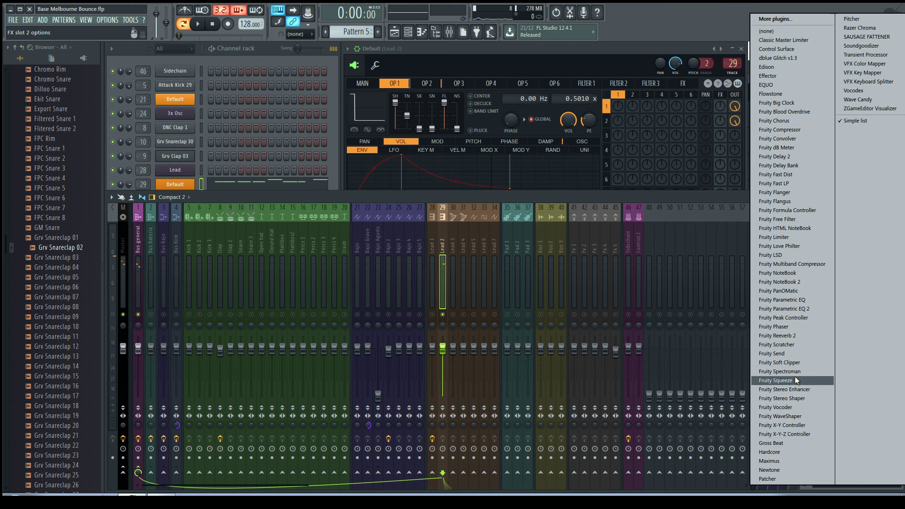
{"action": "left_click", "coordinate": [787, 76]}
{"action": "left_click_drag", "start_coordinate": [290, 160], "coordinate": [539, 115]}
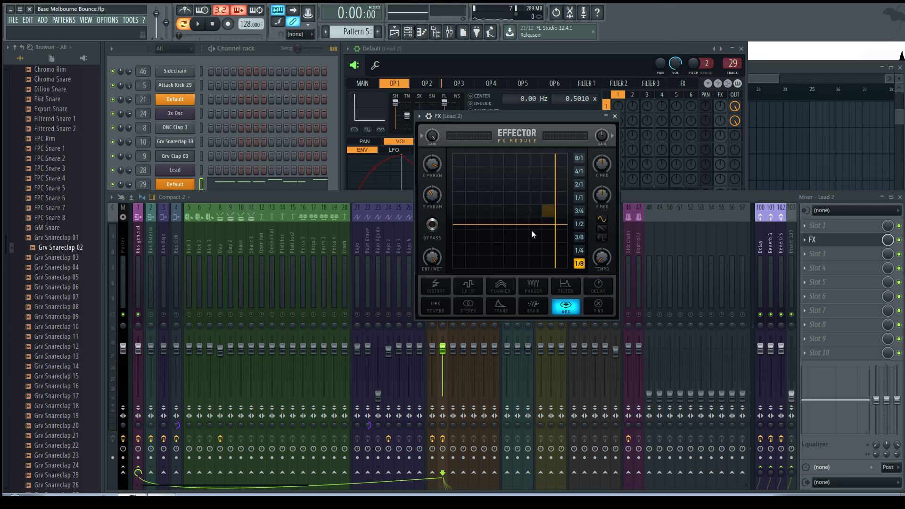
Shape Effector's Vox sound during playback with a 2/1 mod rate, X modulation at 35 and Y modulation at 33.
{"action": "mouse_move", "coordinate": [453, 266]}
{"action": "left_mouse_down"}
{"action": "mouse_move", "coordinate": [468, 263]}
{"action": "mouse_move", "coordinate": [460, 273]}
{"action": "left_mouse_up"}
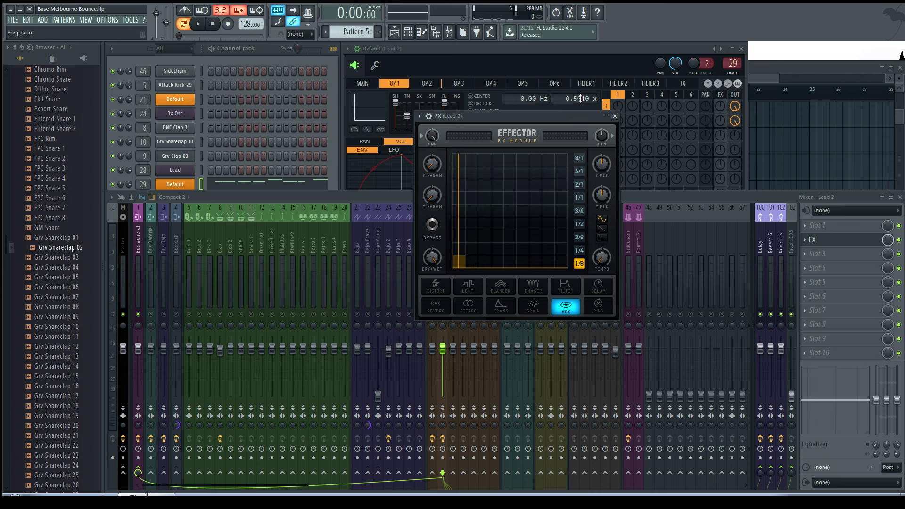
{"action": "key", "text": "space"}
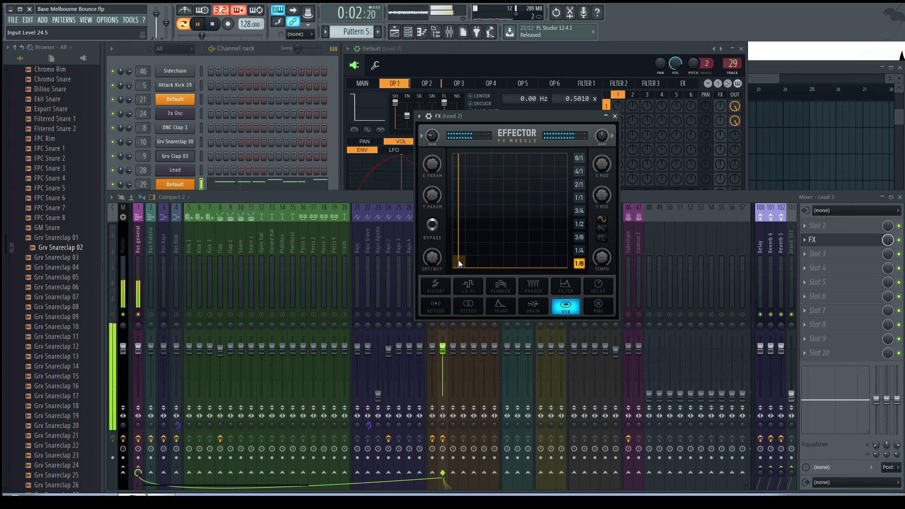
{"action": "left_click_drag", "start_coordinate": [460, 263], "coordinate": [521, 224]}
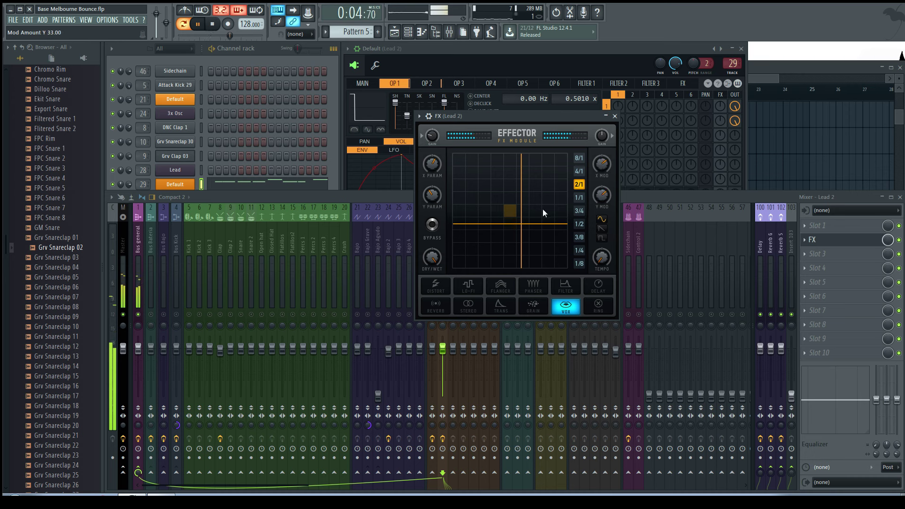
{"action": "left_click_drag", "start_coordinate": [533, 214], "coordinate": [518, 183]}
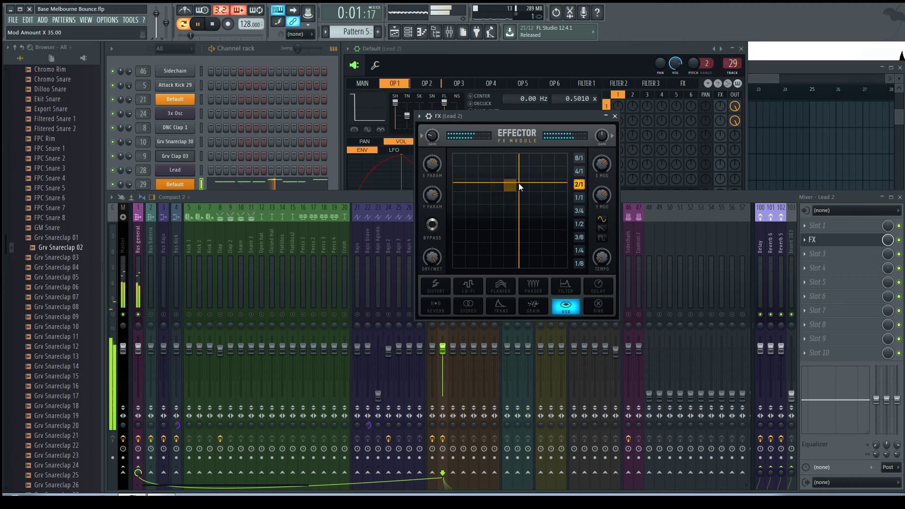
Lower Sytrus's main pitch by 12 semitones and set operator 1's frequency ratio to 1.0010.
{"action": "left_click", "coordinate": [487, 63]}
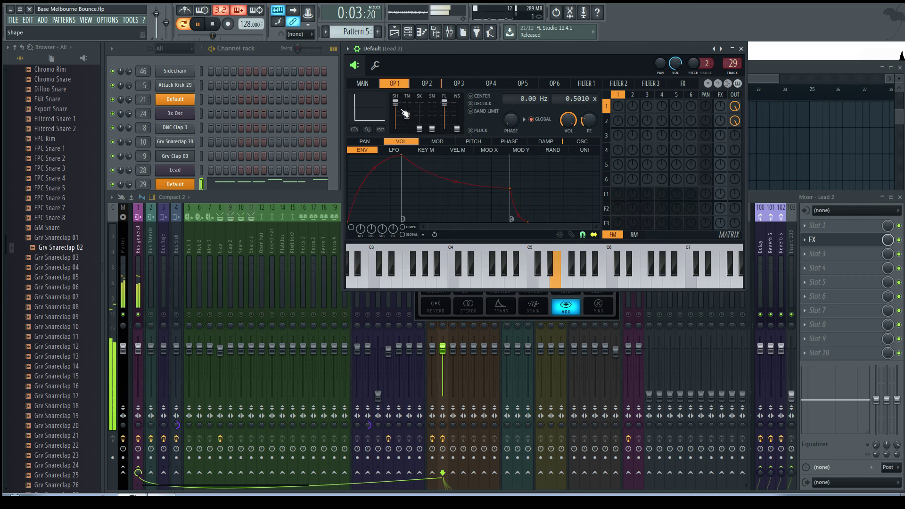
{"action": "left_click", "coordinate": [362, 83]}
{"action": "left_click_drag", "start_coordinate": [406, 117], "coordinate": [404, 129]}
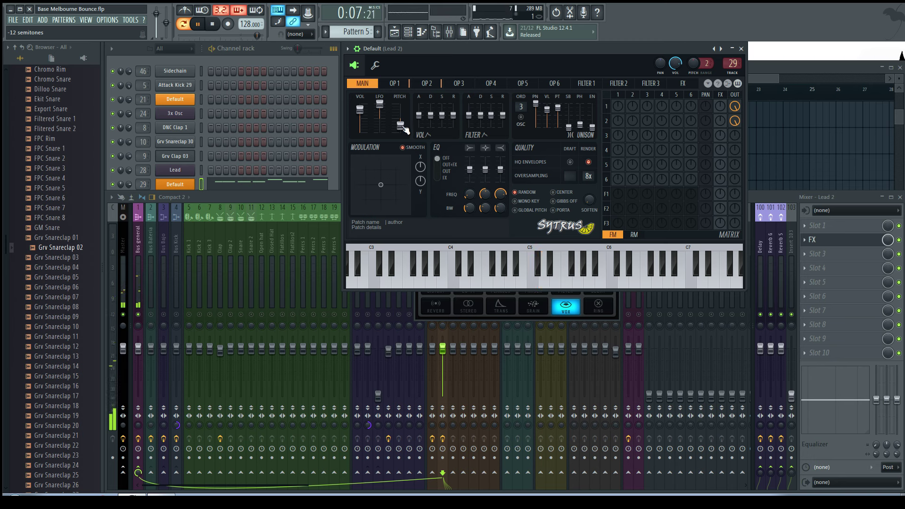
{"action": "left_click", "coordinate": [424, 87]}
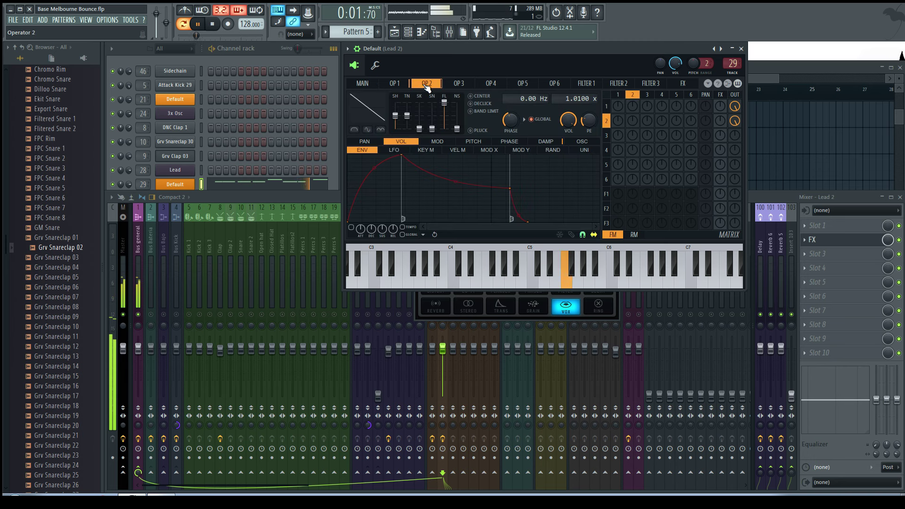
{"action": "left_click", "coordinate": [407, 87]}
{"action": "scroll", "coordinate": [576, 100], "scroll_direction": "up", "scroll_amount": 1}
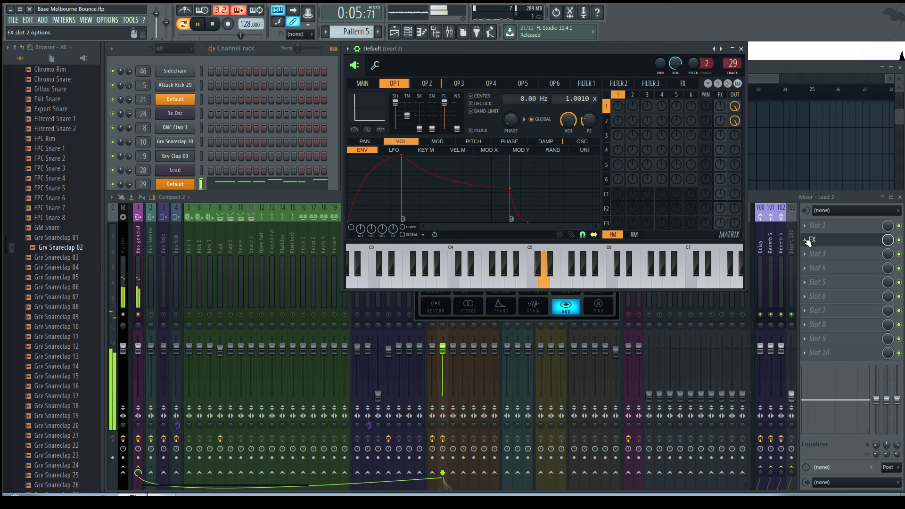
Refine the Lead 2 Effector by changing its input level, setting the mod rate to 4/1 and Param Y to about 39.
{"action": "left_click", "coordinate": [829, 244]}
{"action": "left_click", "coordinate": [829, 241]}
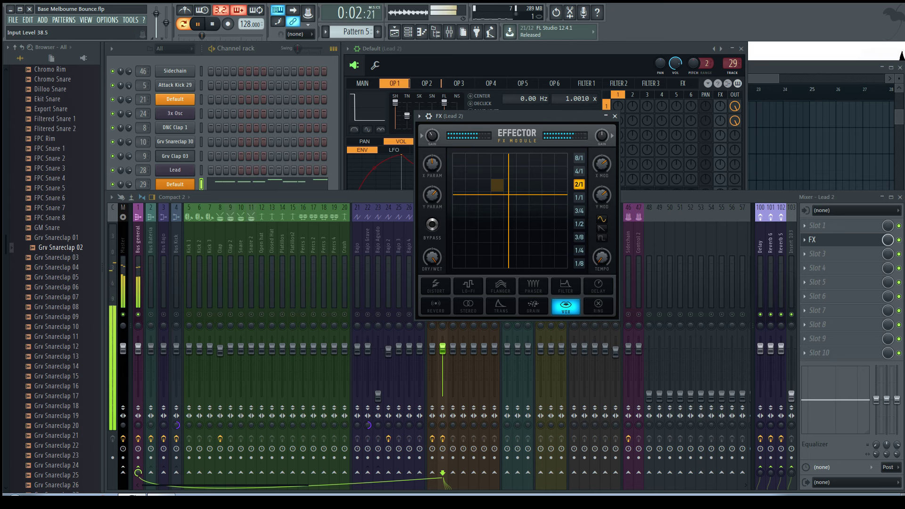
{"action": "mouse_move", "coordinate": [503, 207]}
{"action": "left_mouse_down"}
{"action": "mouse_move", "coordinate": [502, 259]}
{"action": "mouse_move", "coordinate": [526, 233]}
{"action": "mouse_move", "coordinate": [526, 223]}
{"action": "mouse_move", "coordinate": [507, 223]}
{"action": "left_mouse_up"}
{"action": "left_click_drag", "start_coordinate": [607, 170], "coordinate": [610, 168]}
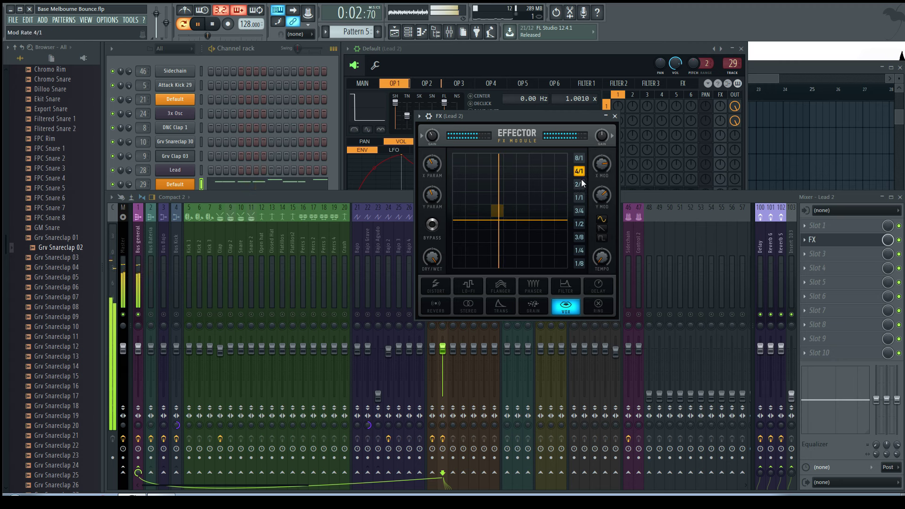
{"action": "mouse_move", "coordinate": [501, 228]}
{"action": "left_mouse_down"}
{"action": "mouse_move", "coordinate": [495, 257]}
{"action": "mouse_move", "coordinate": [505, 243]}
{"action": "left_mouse_up"}
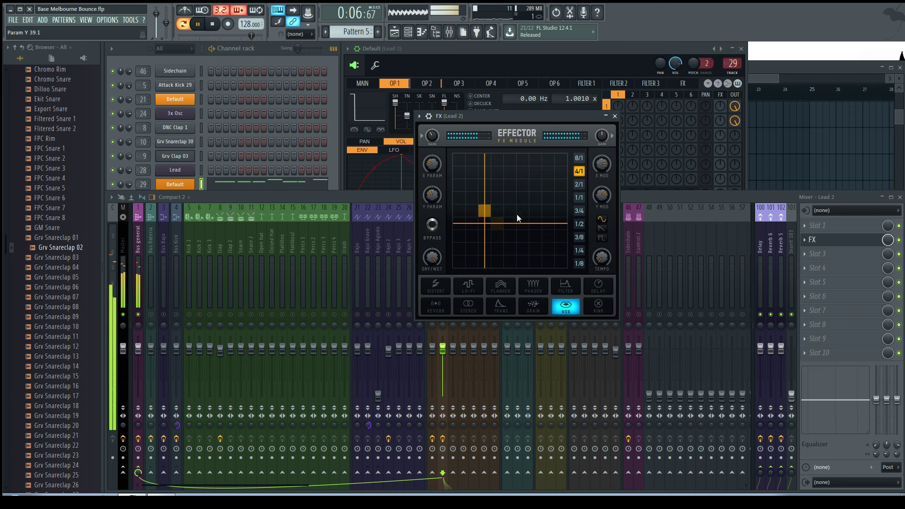
Equalize Lead 2 with -18 dB at 190 Hz, -5.2 dB at 1.4 kHz and -18 dB at 16 kHz, and send it to delay and reverb.
{"action": "left_click", "coordinate": [615, 116]}
{"action": "left_click_drag", "start_coordinate": [808, 400], "coordinate": [868, 430]}
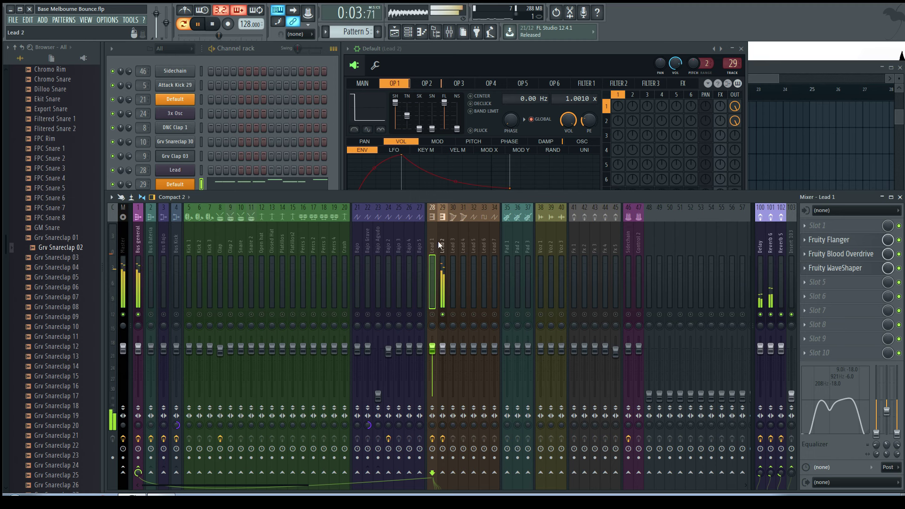
Link the Sytrus channel's volume to the Peak ctrl - Peak internal controller and apply a mapping formula preset.
{"action": "left_click", "coordinate": [271, 64]}
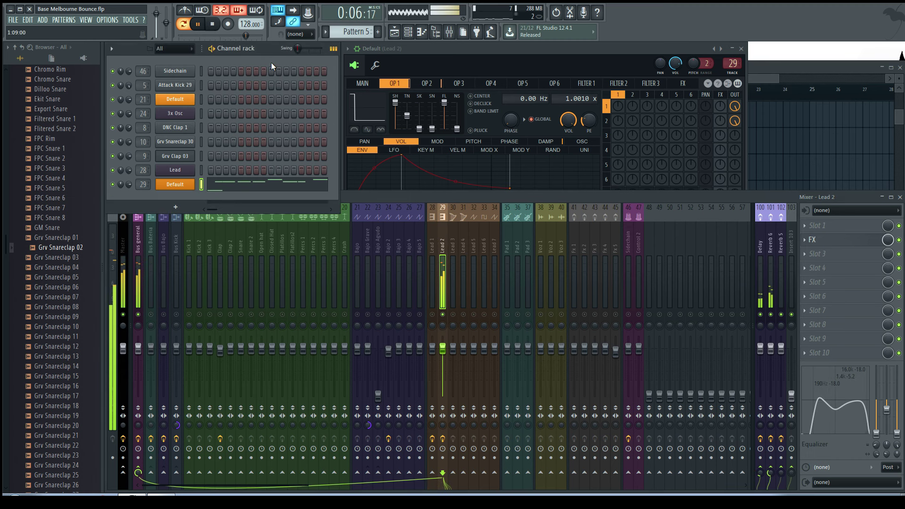
{"action": "right_click", "coordinate": [131, 185]}
{"action": "left_click", "coordinate": [160, 263]}
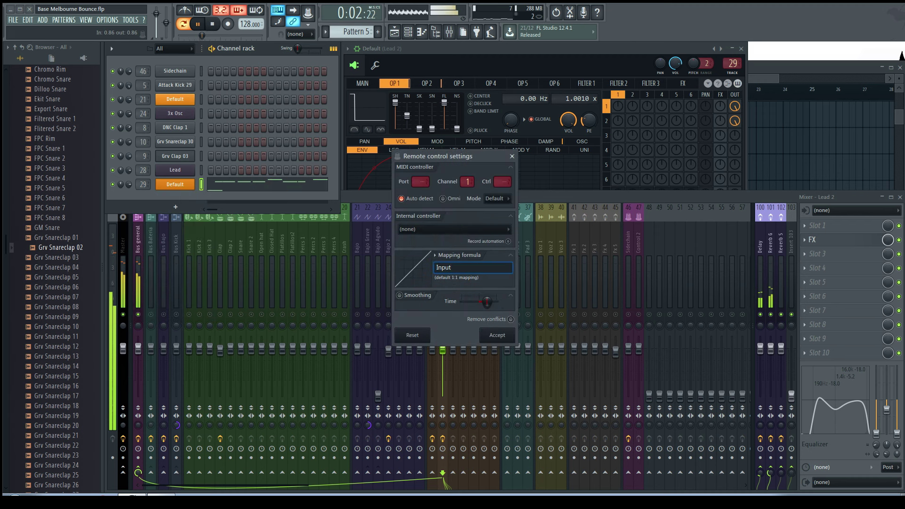
{"action": "left_click", "coordinate": [455, 230]}
{"action": "left_click", "coordinate": [418, 273]}
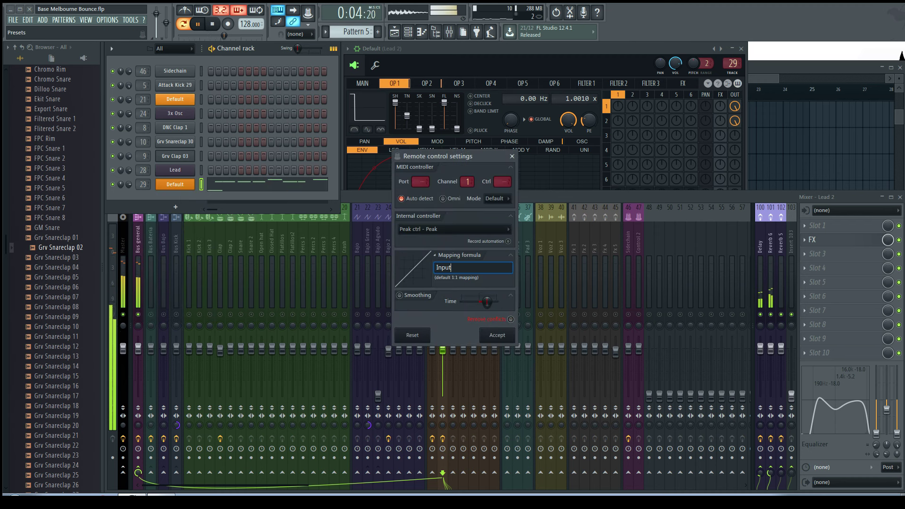
{"action": "left_click", "coordinate": [436, 255]}
{"action": "left_click", "coordinate": [490, 319]}
{"action": "left_click", "coordinate": [496, 335]}
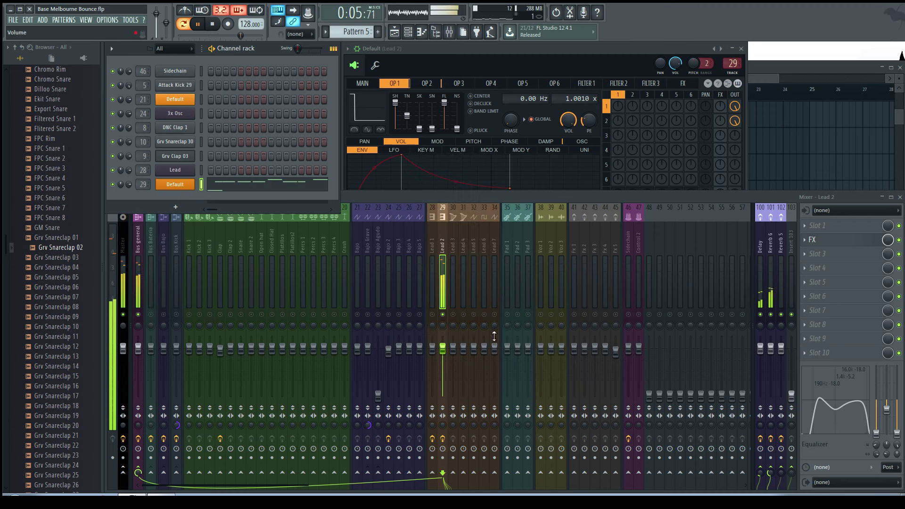
Move the Pattern 5 clip at bar 9 down to the Synth 2 track and add another Pattern 5 clip at bar 13.
{"action": "left_click", "coordinate": [765, 69]}
{"action": "key", "text": "space"}
{"action": "key", "text": "F9"}
{"action": "key", "text": "space"}
{"action": "key", "text": "F9"}
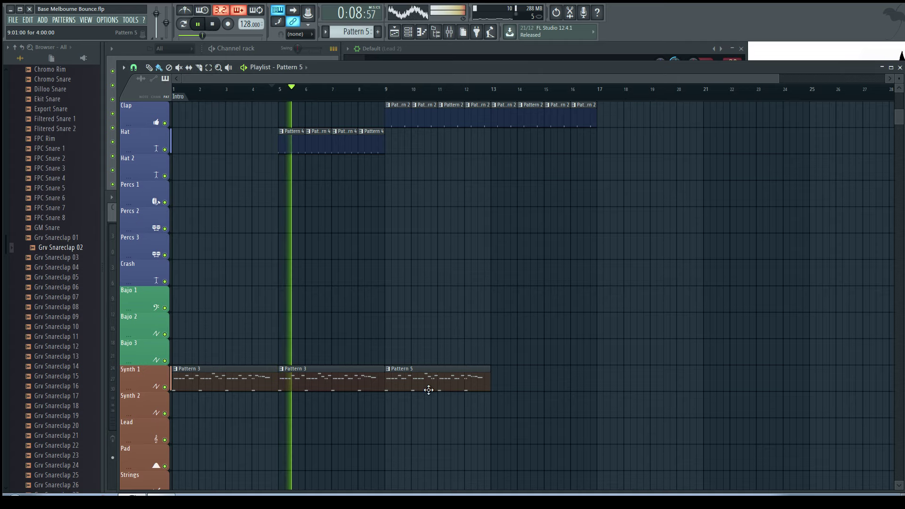
{"action": "left_click_drag", "start_coordinate": [426, 384], "coordinate": [426, 408]}
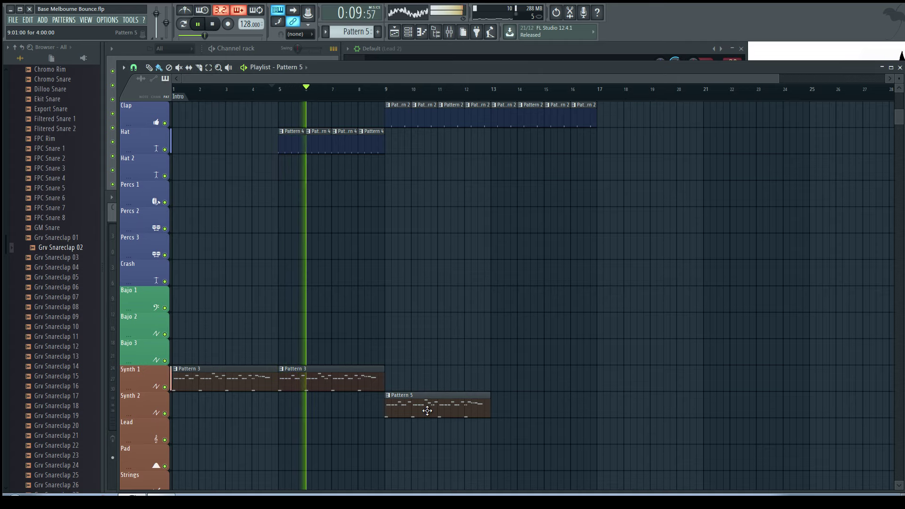
{"action": "left_click", "coordinate": [497, 405]}
{"action": "scroll", "coordinate": [424, 346], "scroll_direction": "up", "scroll_amount": 3}
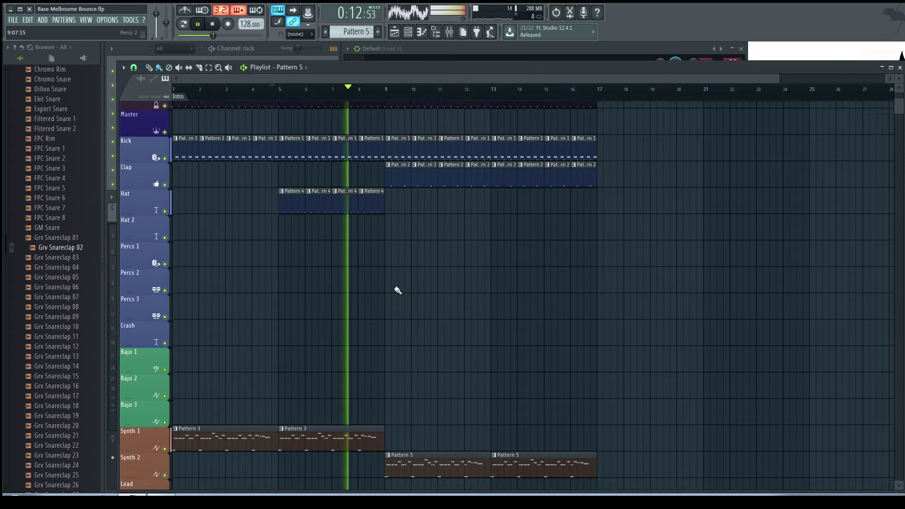
Place two more Pattern 3 clips on the Synth 1 track, at bars 9 and 13, and review the arrangement during playback.
{"action": "scroll", "coordinate": [398, 291], "scroll_direction": "up", "scroll_amount": 1}
{"action": "scroll", "coordinate": [406, 290], "scroll_direction": "up", "scroll_amount": 3, "text": "ctrl"}
{"action": "scroll", "coordinate": [321, 131], "scroll_direction": "down", "scroll_amount": 1}
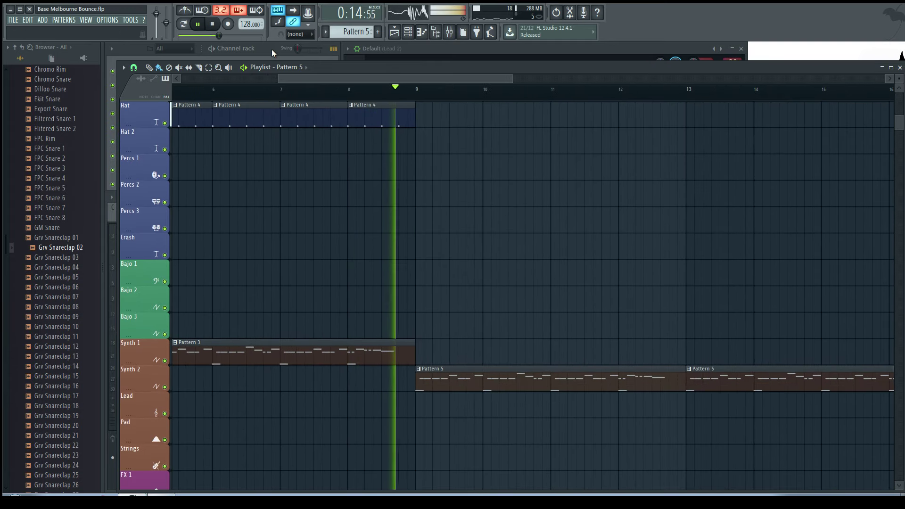
{"action": "key", "text": "F6"}
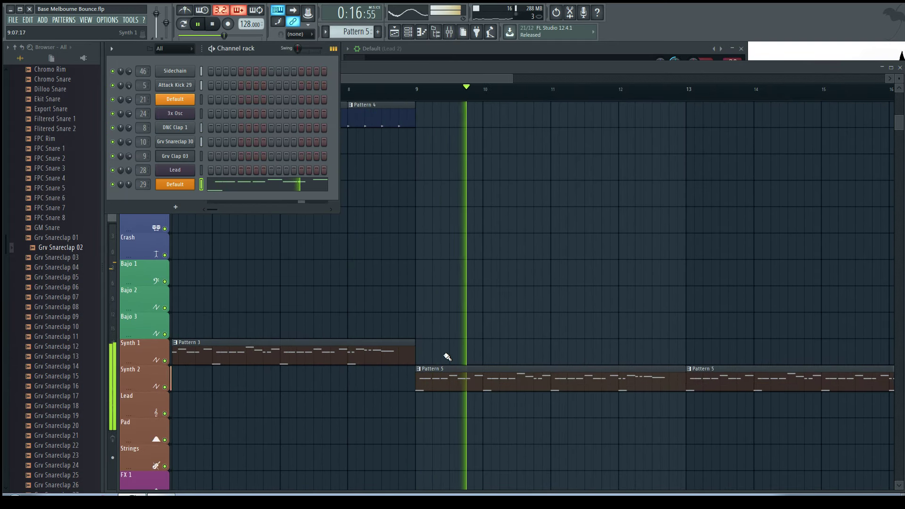
{"action": "key", "text": "F9"}
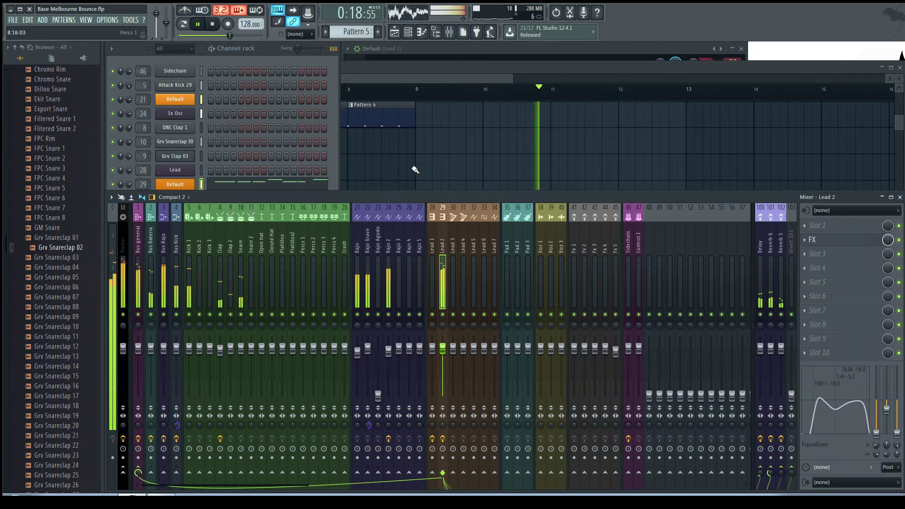
{"action": "key", "text": "F5"}
{"action": "left_click_drag", "start_coordinate": [424, 360], "coordinate": [707, 356]}
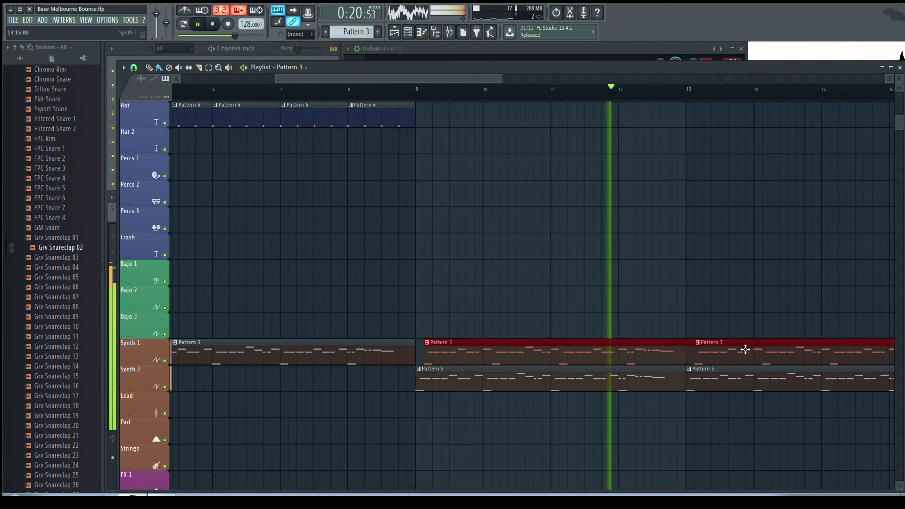
{"action": "left_click", "coordinate": [687, 267]}
{"action": "scroll", "coordinate": [499, 247], "scroll_direction": "down", "scroll_amount": 4}
{"action": "scroll", "coordinate": [426, 263], "scroll_direction": "up", "scroll_amount": 1}
{"action": "scroll", "coordinate": [422, 282], "scroll_direction": "up", "scroll_amount": 3}
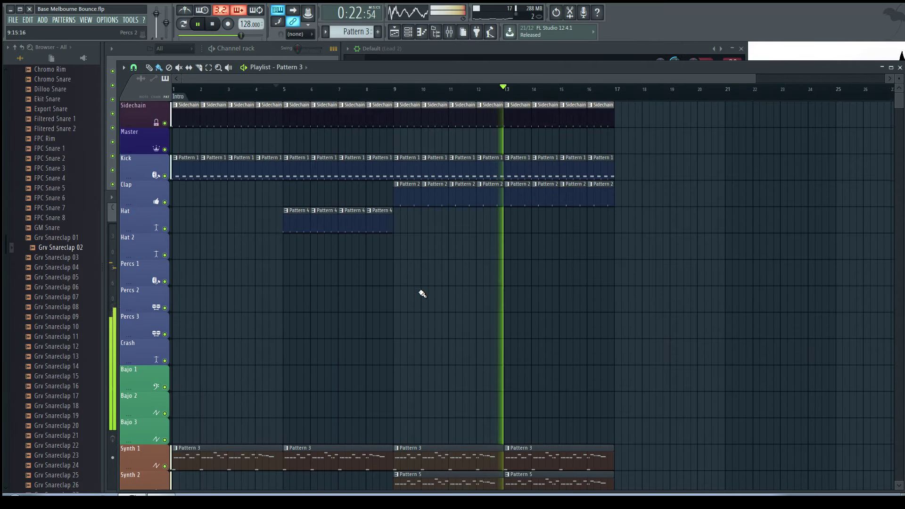
{"action": "scroll", "coordinate": [365, 288], "scroll_direction": "down", "scroll_amount": 1}
{"action": "scroll", "coordinate": [292, 289], "scroll_direction": "up", "scroll_amount": 2}
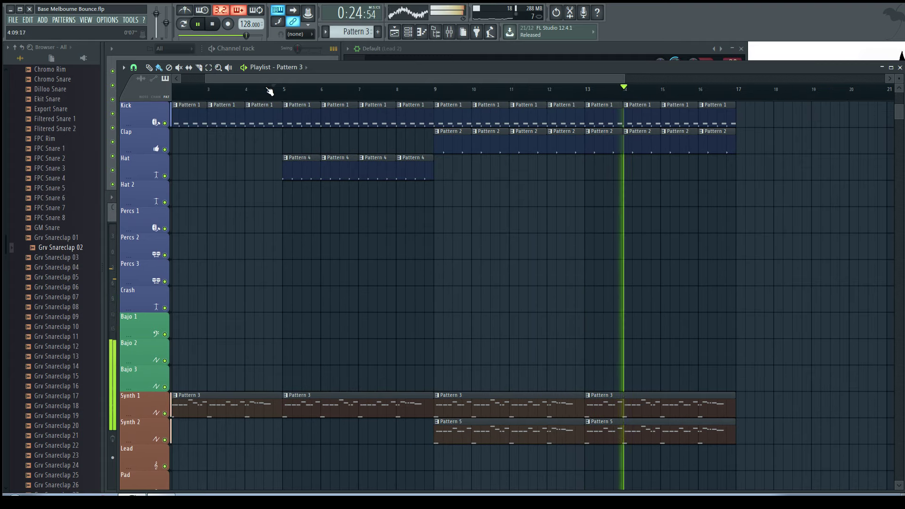
Stop playback and add the 909 Snare sample from the Snares pack as a new channel.
{"action": "key", "text": "space"}
{"action": "left_click", "coordinate": [213, 46]}
{"action": "scroll", "coordinate": [54, 224], "scroll_direction": "up", "scroll_amount": 8}
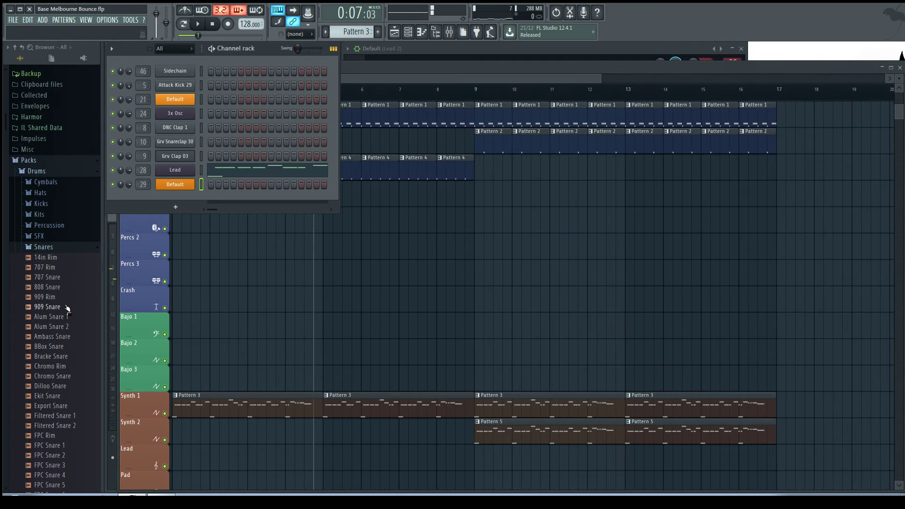
{"action": "scroll", "coordinate": [66, 307], "scroll_direction": "down", "scroll_amount": 12}
{"action": "scroll", "coordinate": [80, 293], "scroll_direction": "up", "scroll_amount": 10}
{"action": "left_click", "coordinate": [53, 189]}
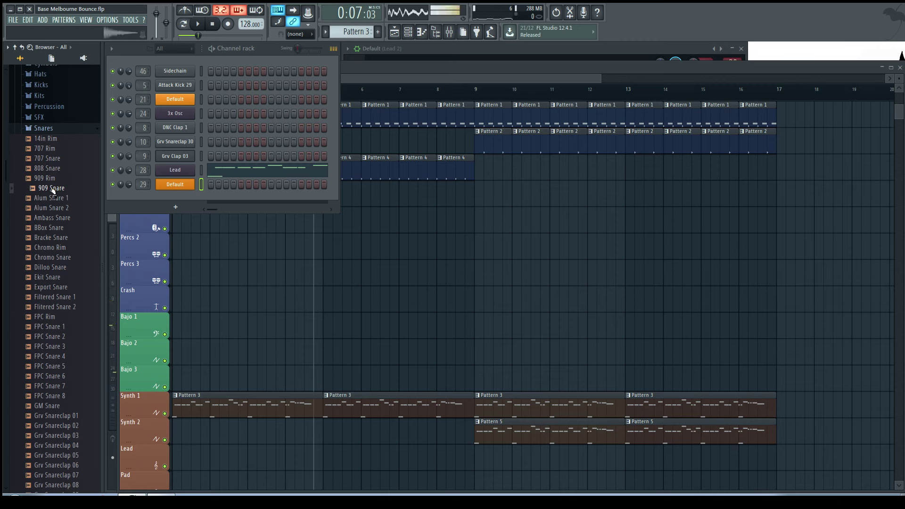
{"action": "left_click_drag", "start_coordinate": [160, 202], "coordinate": [177, 201]}
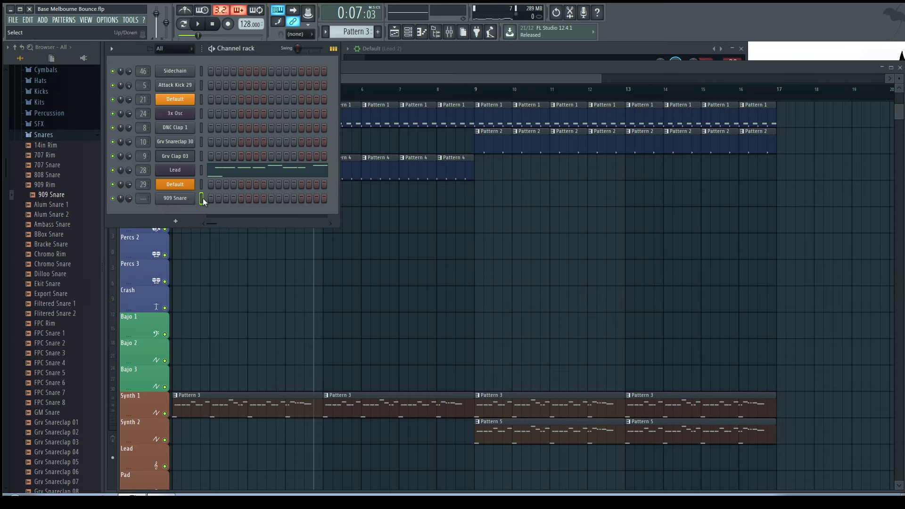
Switch to the empty Pattern 6, route the 909 Snare channel to mixer track 41 (Fx 1) and send that track to reverb.
{"action": "key", "text": "KP_Add"}
{"action": "key", "text": "KP_Add"}
{"action": "key", "text": "KP_Add"}
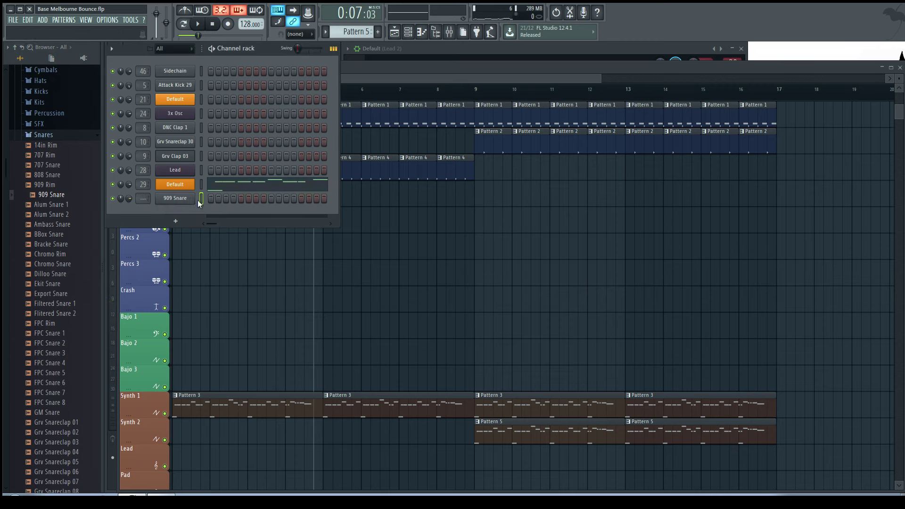
{"action": "left_click_drag", "start_coordinate": [144, 195], "coordinate": [144, 149]}
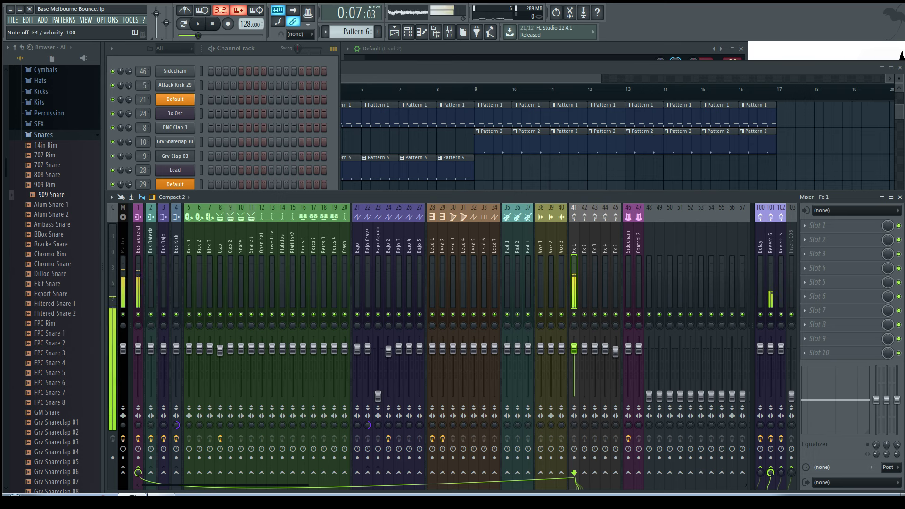
{"action": "key", "text": "space"}
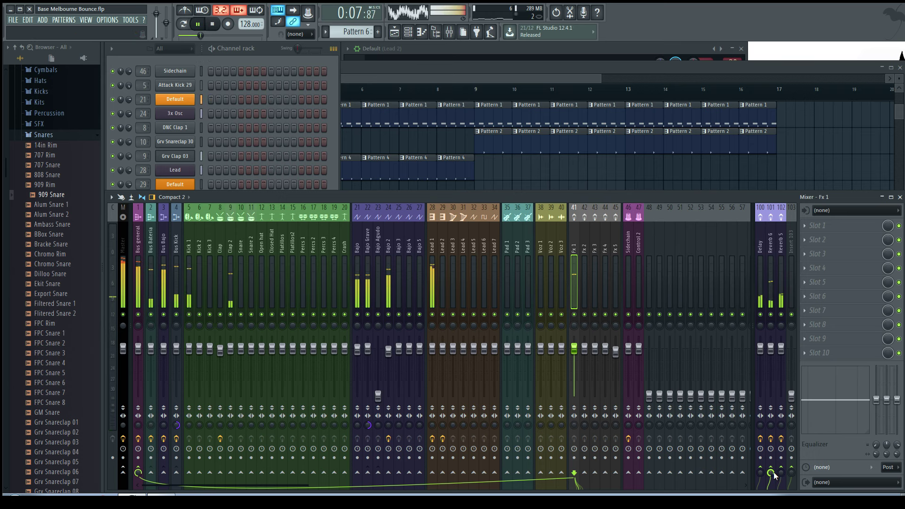
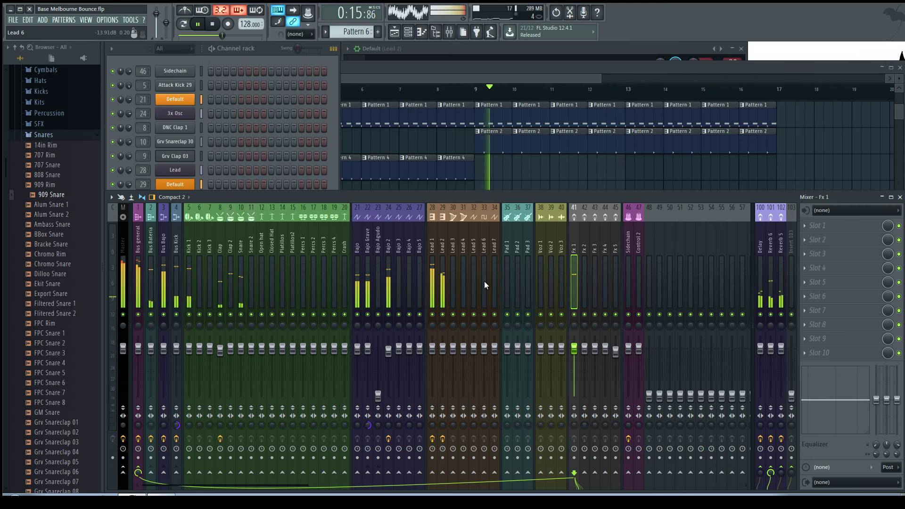
Enter a 909 Snare hit on the first step of Pattern 6 and place its clip on Hat 2 one beat before bar 9.
{"action": "left_click_drag", "start_coordinate": [250, 77], "coordinate": [238, 186]}
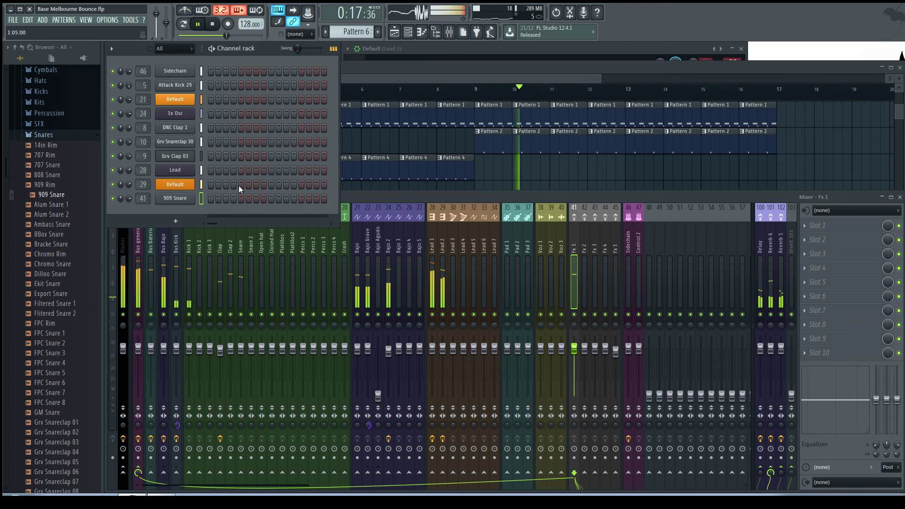
{"action": "left_click", "coordinate": [211, 198]}
{"action": "key", "text": "F5"}
{"action": "left_click", "coordinate": [473, 193]}
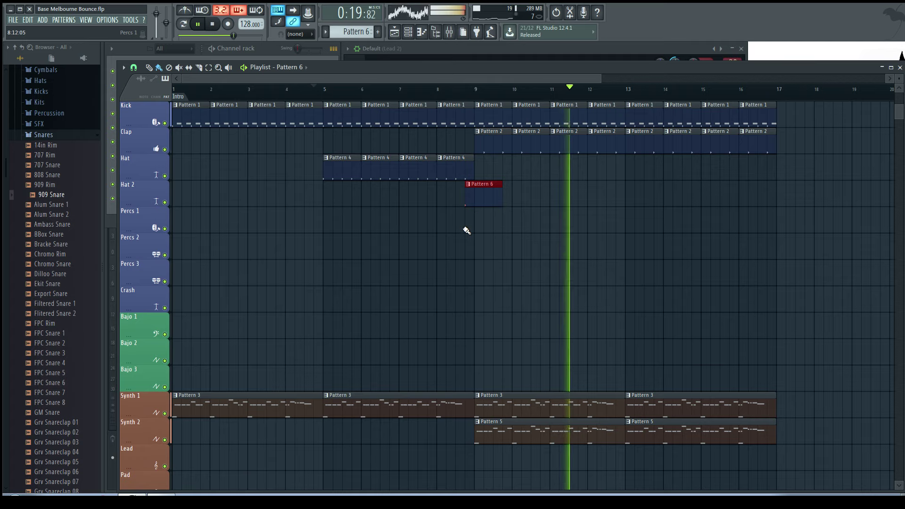
{"action": "scroll", "coordinate": [465, 228], "scroll_direction": "up", "scroll_amount": 3}
{"action": "left_click", "coordinate": [452, 105]}
{"action": "left_click", "coordinate": [445, 89]}
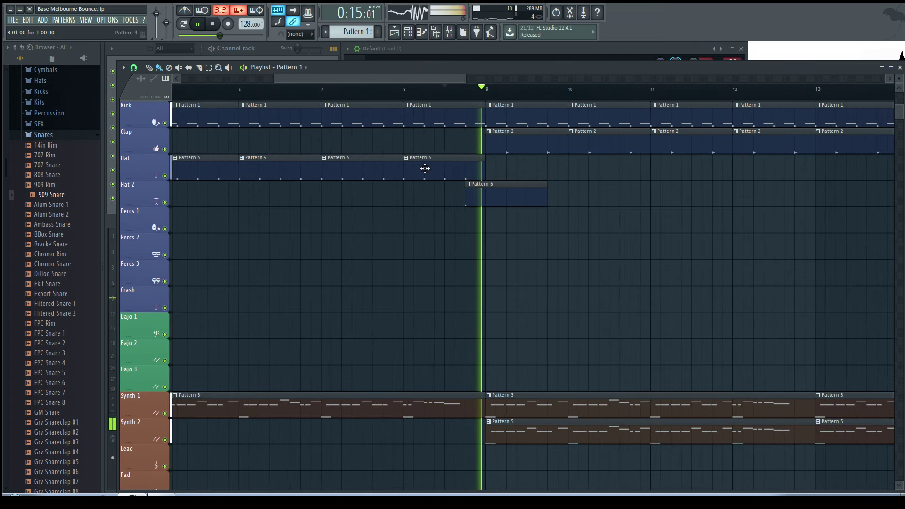
Audition the Grv Snareclap samples, reopen Pattern 6 and add Grv Snareclap 08 as a new channel below the 909 Snare.
{"action": "left_click", "coordinate": [265, 48]}
{"action": "key", "text": "space"}
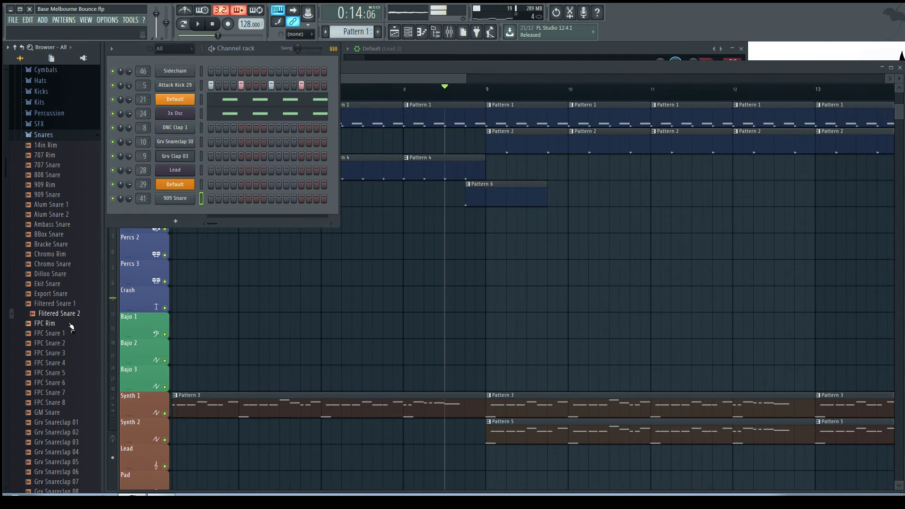
{"action": "scroll", "coordinate": [61, 379], "scroll_direction": "down", "scroll_amount": 1}
{"action": "scroll", "coordinate": [64, 349], "scroll_direction": "down", "scroll_amount": 5}
{"action": "left_click", "coordinate": [70, 294]}
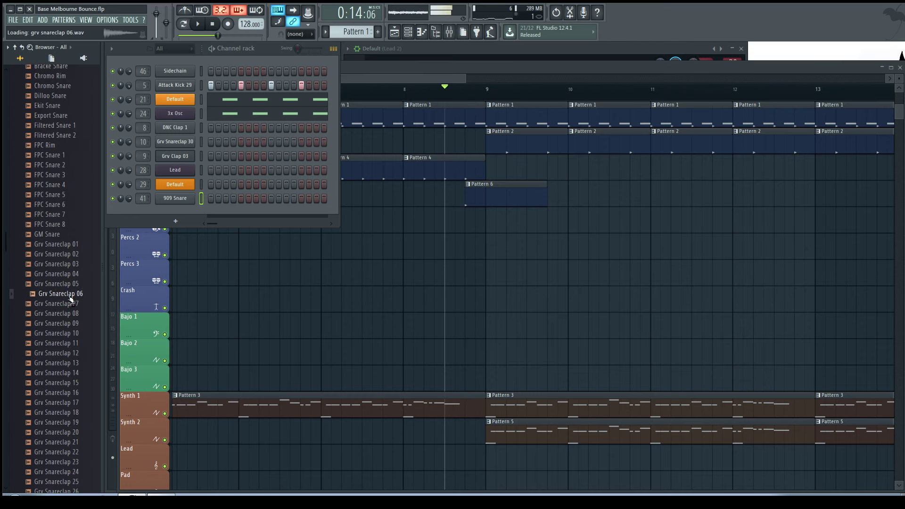
{"action": "left_click", "coordinate": [76, 314]}
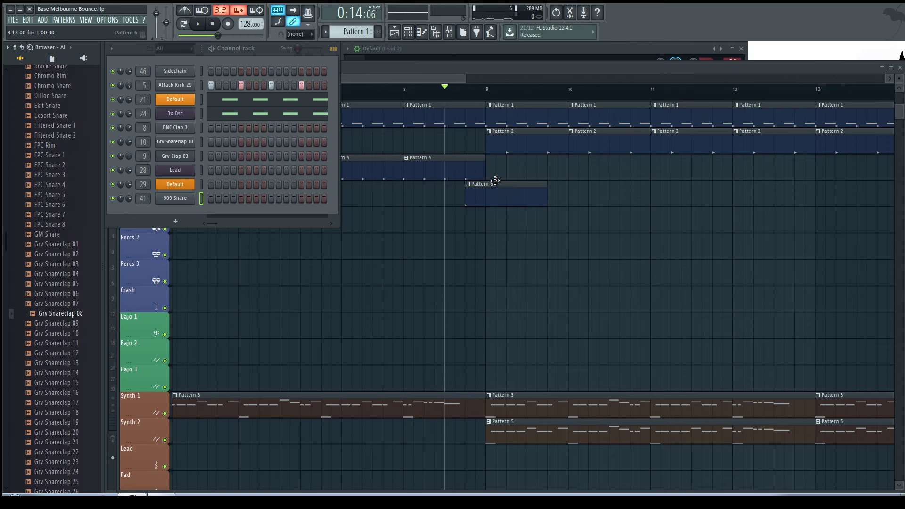
{"action": "double_click", "coordinate": [482, 199]}
{"action": "left_click", "coordinate": [270, 54]}
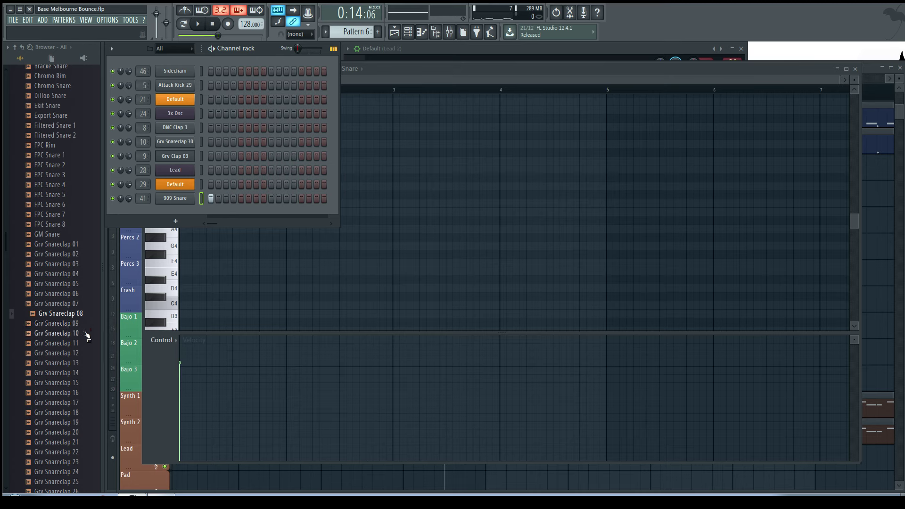
{"action": "left_click_drag", "start_coordinate": [192, 203], "coordinate": [189, 213]}
Enter a Grv Snareclap 08 hit on the first step of Pattern 6 and route the channel to mixer track 41 (Fx 1).
{"action": "left_click", "coordinate": [188, 199]}
{"action": "left_click_drag", "start_coordinate": [215, 130], "coordinate": [412, 52]}
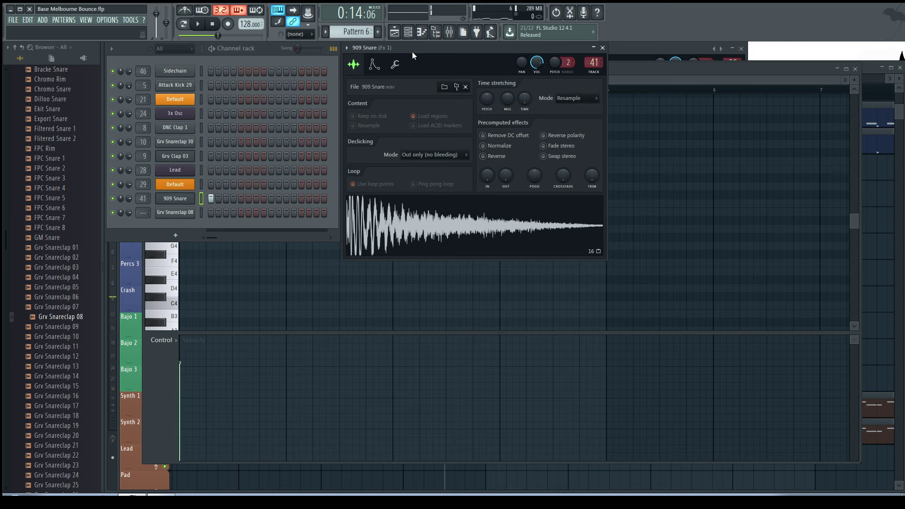
{"action": "key", "text": "z"}
{"action": "left_click", "coordinate": [211, 212]}
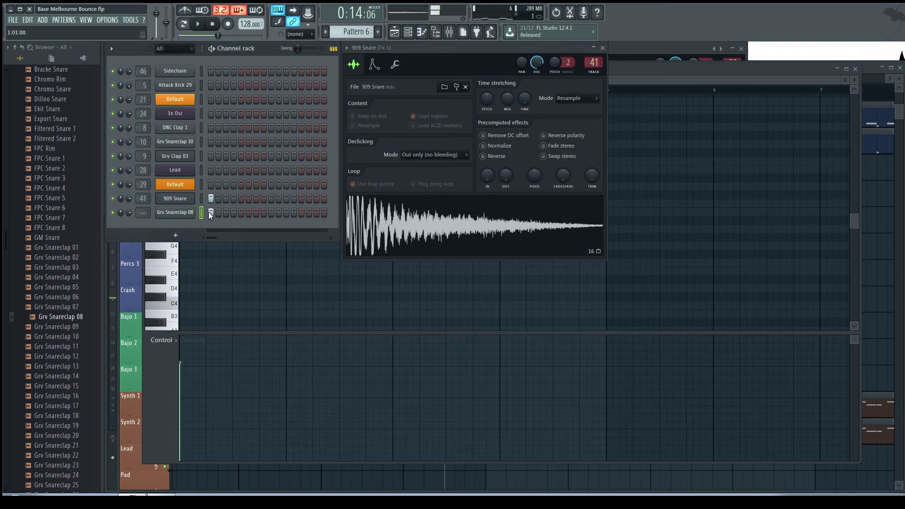
{"action": "key", "text": "space"}
{"action": "scroll", "coordinate": [143, 212], "scroll_direction": "up", "scroll_amount": 20}
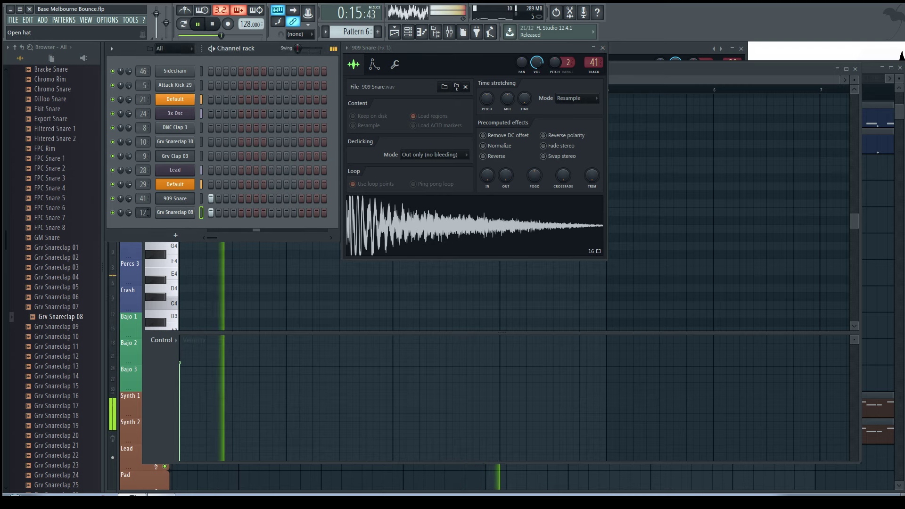
{"action": "key", "text": "space"}
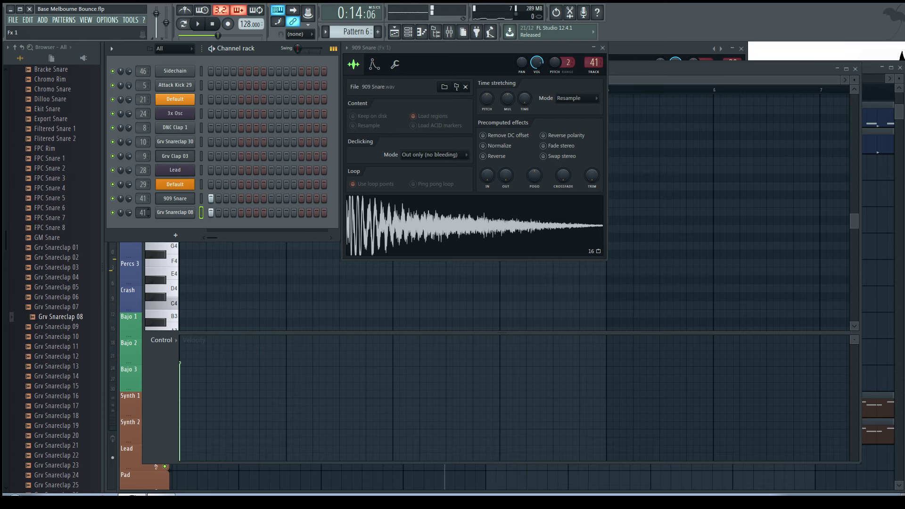
{"action": "key", "text": "z"}
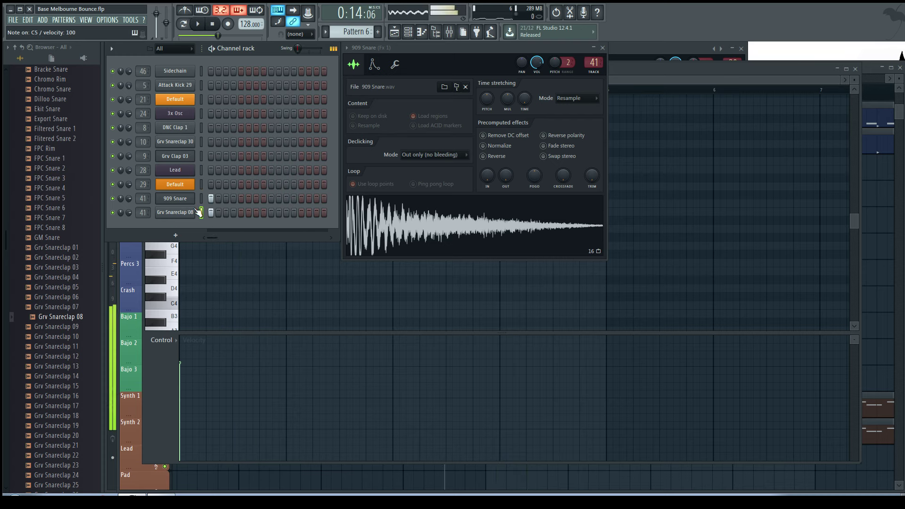
{"action": "left_click", "coordinate": [181, 202]}
{"action": "left_click", "coordinate": [188, 205]}
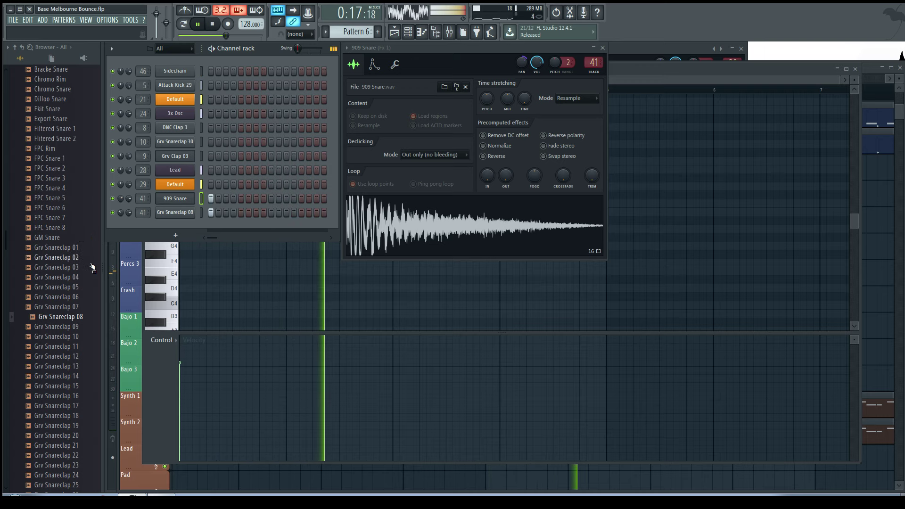
Select Pattern 2 and add Grv Snareclap 01 as a channel below DNC Clap 1, routed to mixer track 8 (Clap).
{"action": "left_click", "coordinate": [855, 75]}
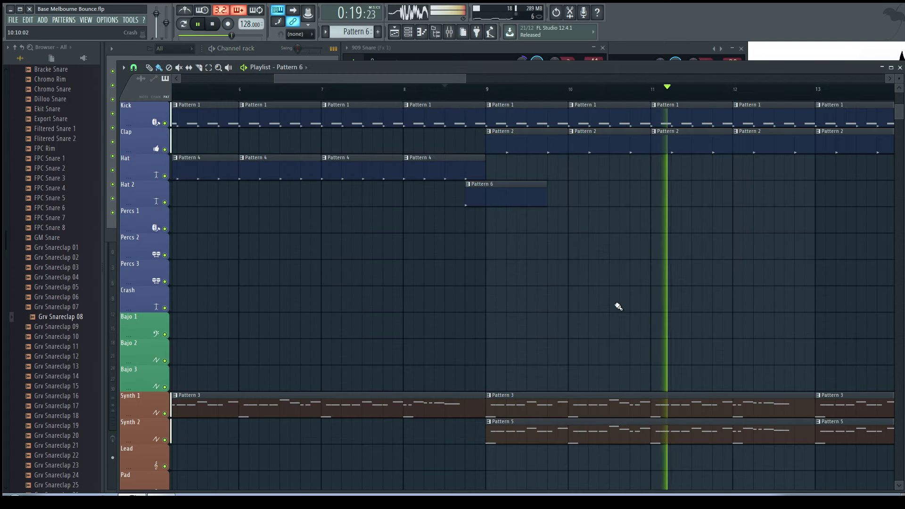
{"action": "scroll", "coordinate": [459, 283], "scroll_direction": "down", "scroll_amount": 3}
{"action": "key", "text": "space"}
{"action": "left_click", "coordinate": [267, 52]}
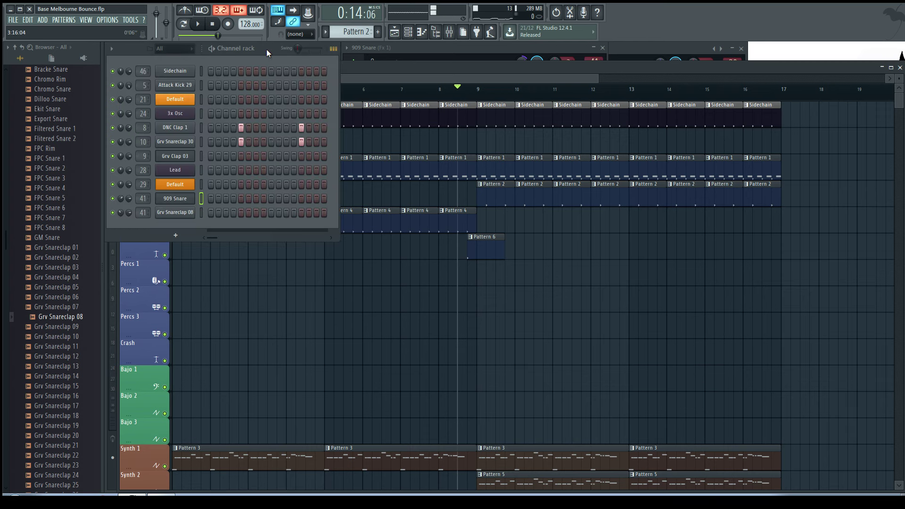
{"action": "left_click", "coordinate": [178, 129]}
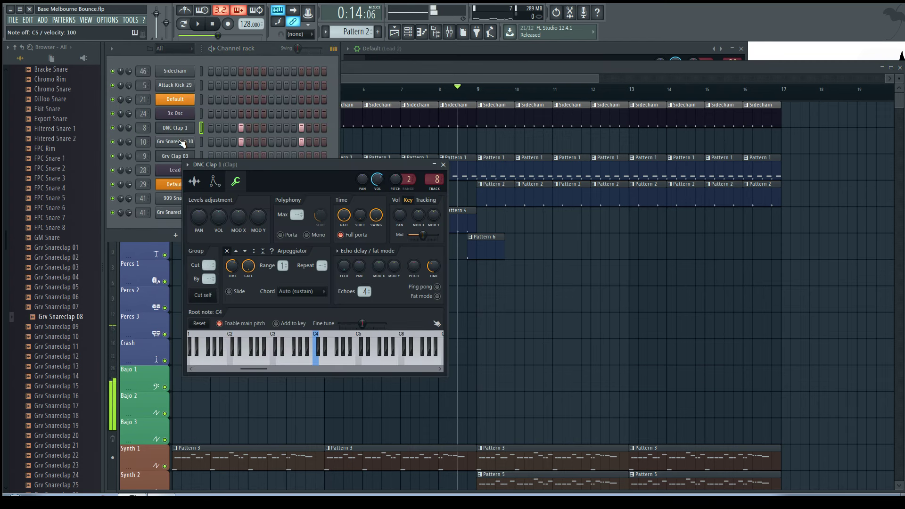
{"action": "left_click", "coordinate": [182, 142]}
{"action": "left_click", "coordinate": [76, 271]}
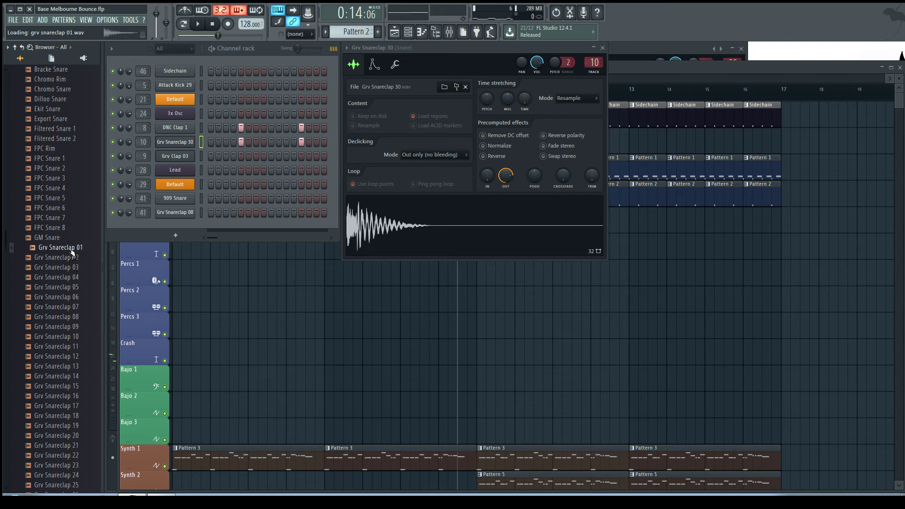
{"action": "left_click_drag", "start_coordinate": [171, 138], "coordinate": [176, 142]}
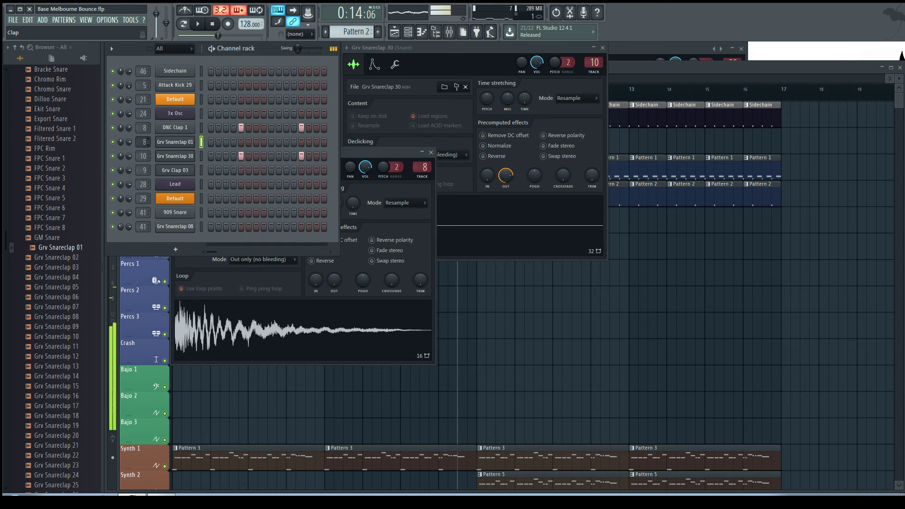
Enter Grv Snareclap 01 hits on steps 5 and 13 of Pattern 2, matching the DNC Clap 1 hits.
{"action": "left_click", "coordinate": [241, 142]}
{"action": "key", "text": "space"}
{"action": "left_click", "coordinate": [309, 141]}
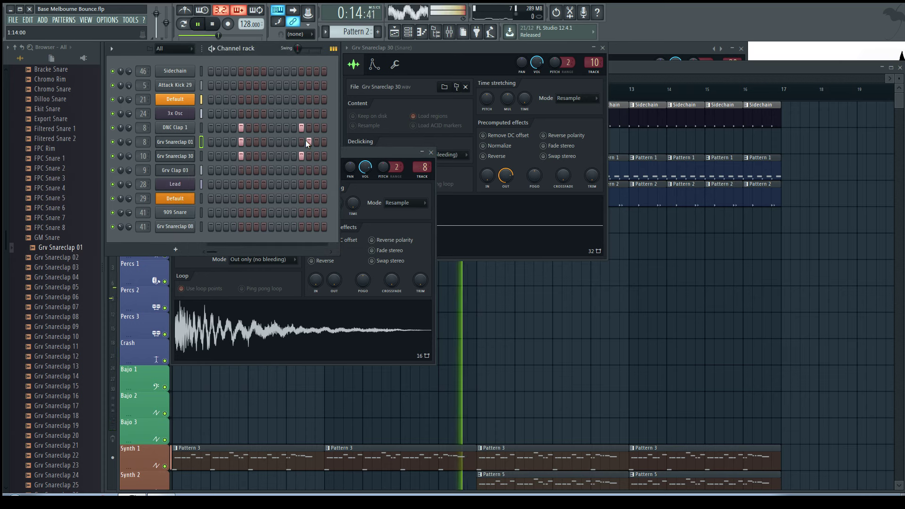
{"action": "left_click", "coordinate": [308, 141]}
{"action": "left_click", "coordinate": [300, 141]}
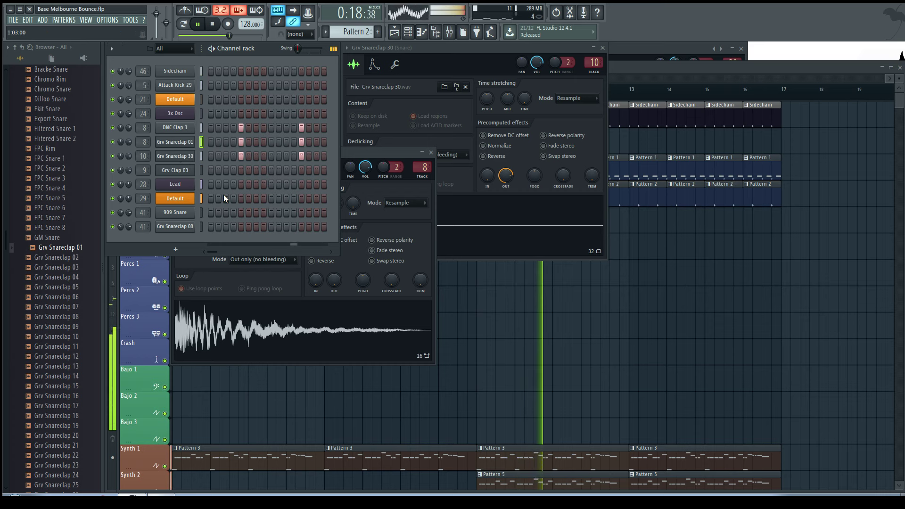
Place a Pattern 6 clip on Hat 2 one beat before bar 13 and trim the Kick and Clap clips above to end where it starts.
{"action": "left_click", "coordinate": [519, 335]}
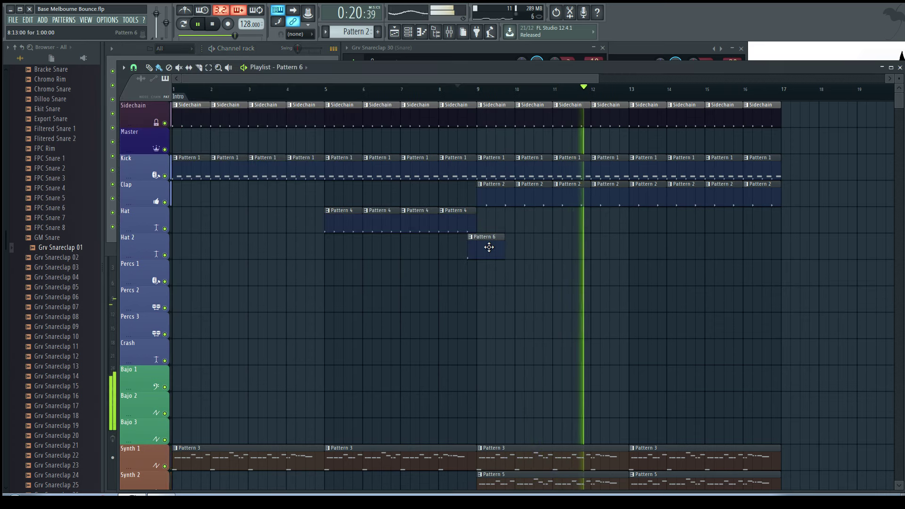
{"action": "left_click", "coordinate": [620, 245]}
{"action": "scroll", "coordinate": [632, 233], "scroll_direction": "up", "scroll_amount": 5}
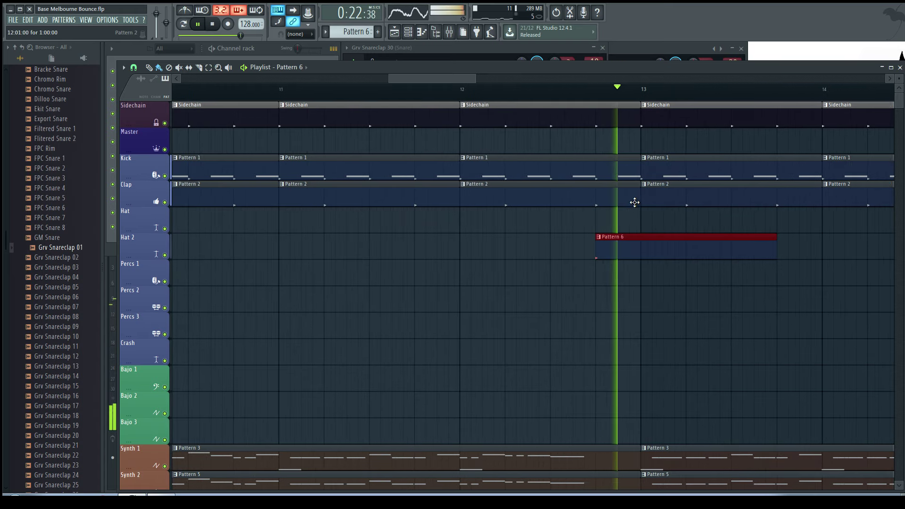
{"action": "left_click_drag", "start_coordinate": [635, 203], "coordinate": [596, 203]}
{"action": "left_click_drag", "start_coordinate": [639, 174], "coordinate": [596, 174]}
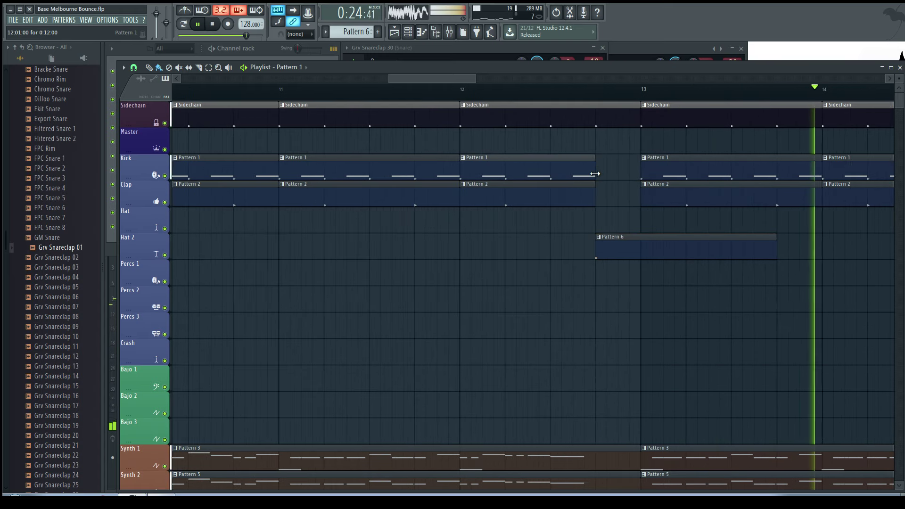
{"action": "scroll", "coordinate": [390, 307], "scroll_direction": "down", "scroll_amount": 5}
{"action": "key", "text": "space"}
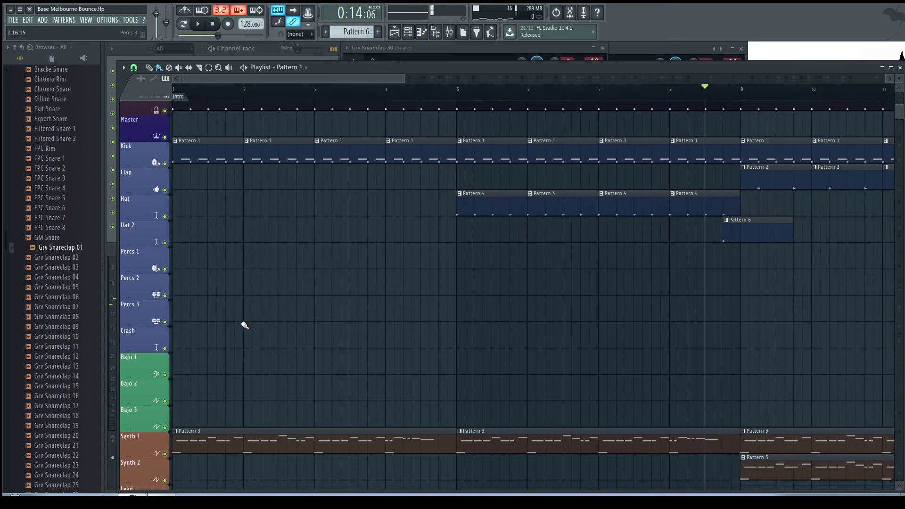
Play the arrangement, select Pattern 5 in pattern mode and clone the Default lead channel routed to mixer track 29.
{"action": "scroll", "coordinate": [245, 326], "scroll_direction": "up", "scroll_amount": 1}
{"action": "key", "text": "space"}
{"action": "scroll", "coordinate": [299, 317], "scroll_direction": "down", "scroll_amount": 4}
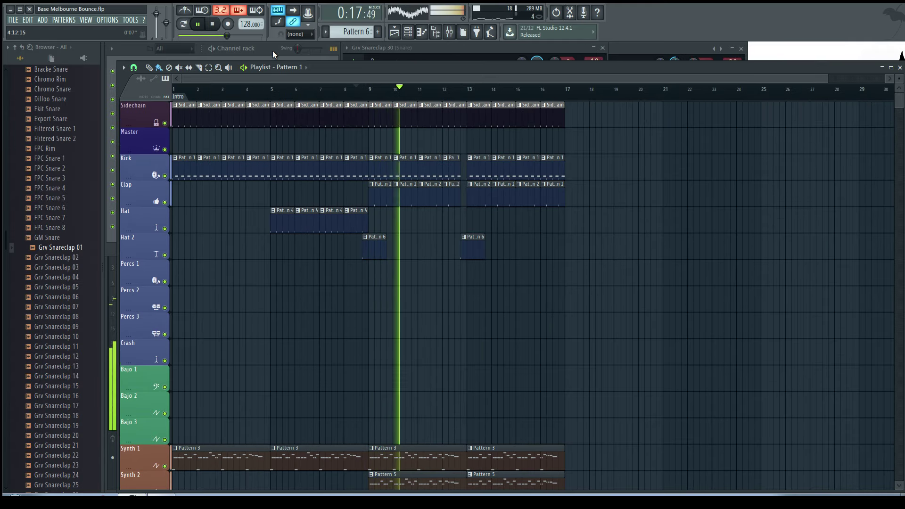
{"action": "scroll", "coordinate": [299, 323], "scroll_direction": "down", "scroll_amount": 3}
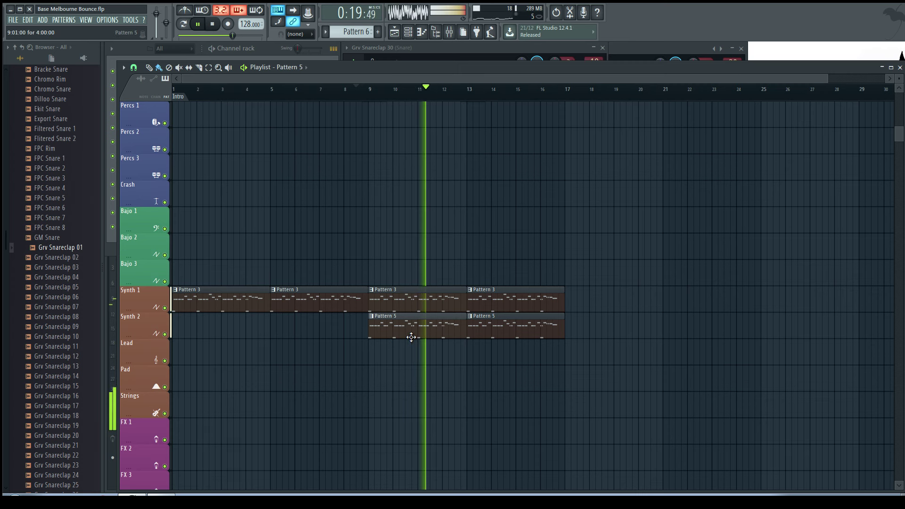
{"action": "mouse_move", "coordinate": [213, 46]}
{"action": "left_click", "coordinate": [185, 25]}
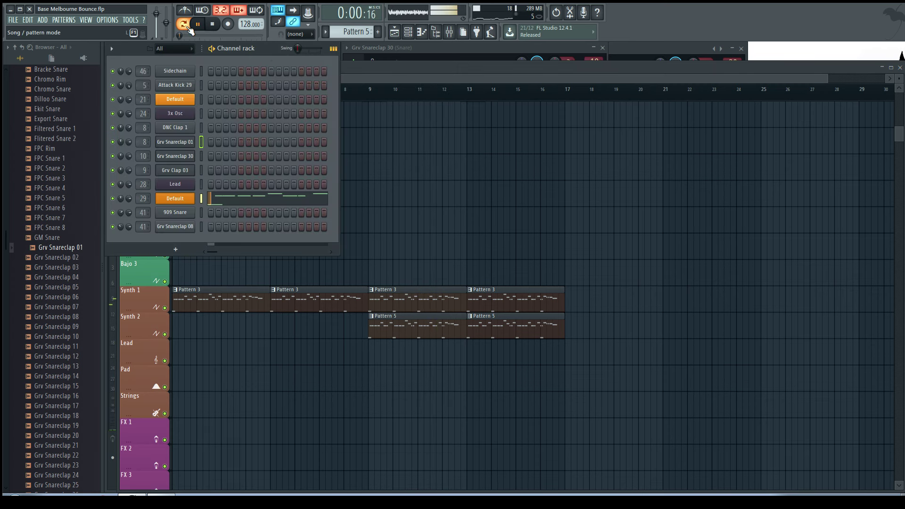
{"action": "right_click", "coordinate": [185, 203]}
{"action": "left_click", "coordinate": [229, 270]}
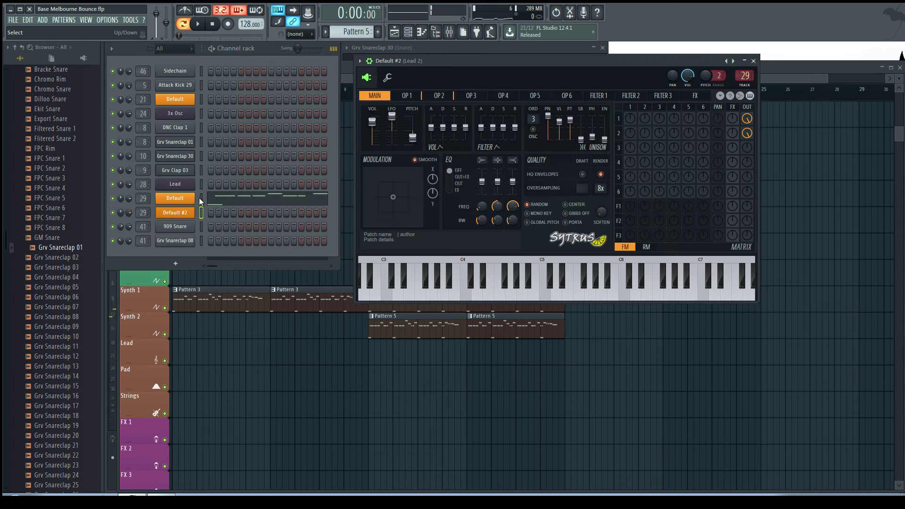
Copy the Pattern 5 lead melody to the cloned Default #2 channel and put it in Pattern 7.
{"action": "left_click", "coordinate": [201, 212]}
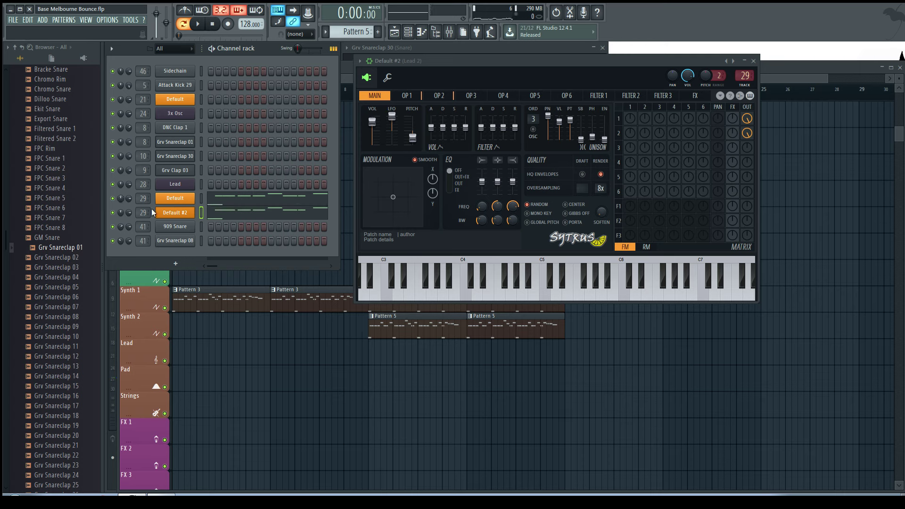
{"action": "key", "text": "KP_Add"}
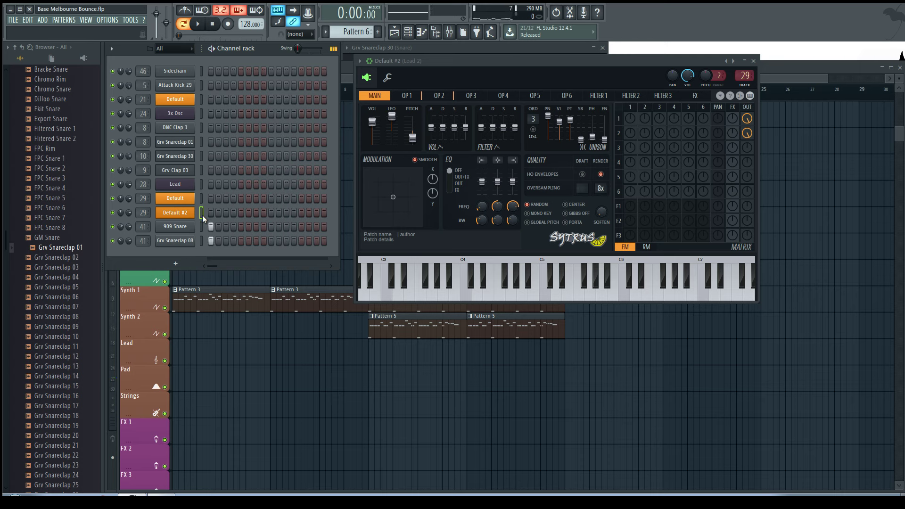
{"action": "key", "text": "KP_Subtract"}
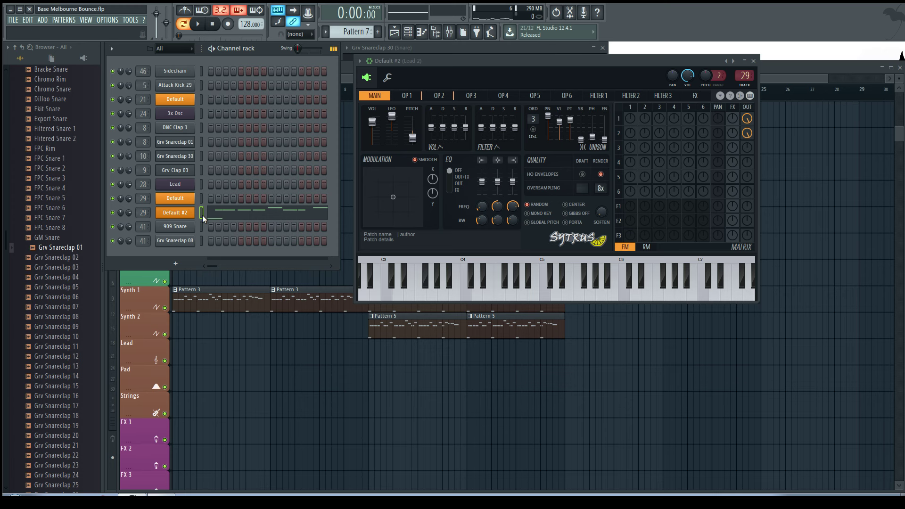
Load the Detuned saw preset in the cloned Sytrus lead and raise its master pitch.
{"action": "right_click", "coordinate": [734, 63]}
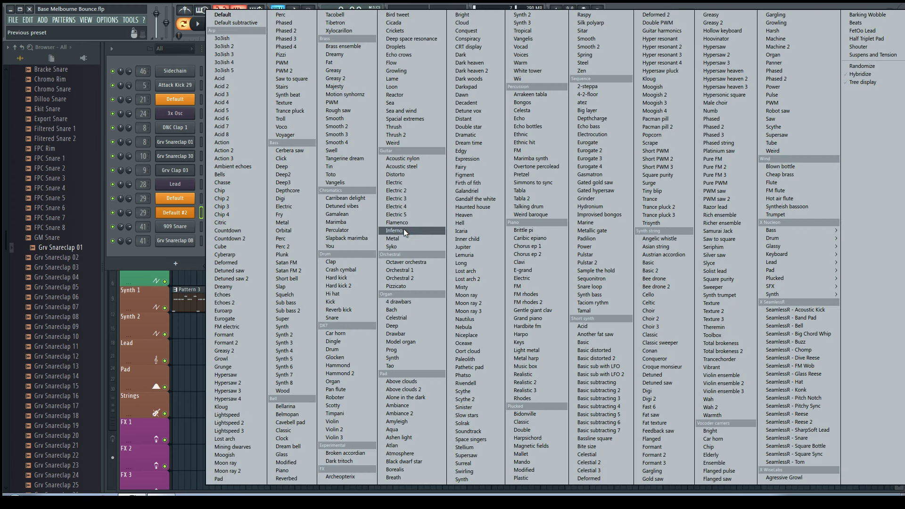
{"action": "left_click", "coordinate": [235, 270]}
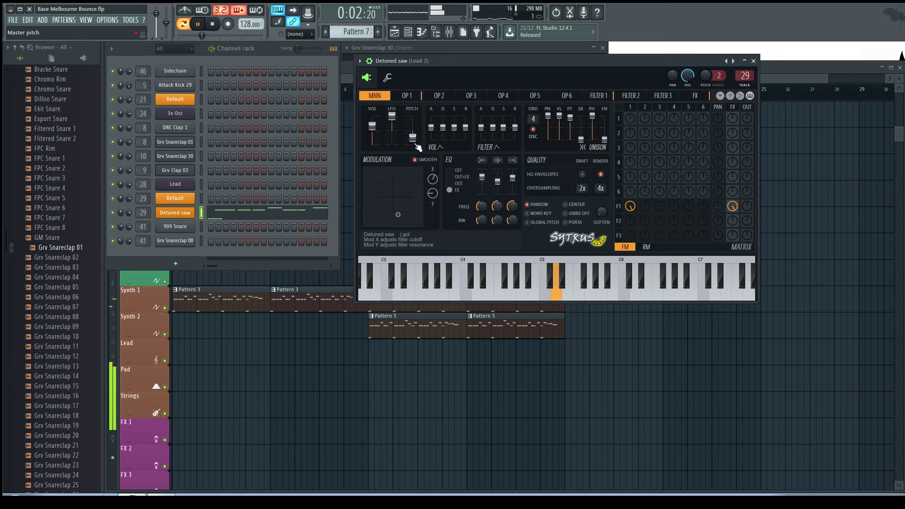
{"action": "mouse_move", "coordinate": [414, 139]}
{"action": "left_mouse_down"}
{"action": "mouse_move", "coordinate": [413, 124]}
{"action": "mouse_move", "coordinate": [416, 136]}
{"action": "left_mouse_up"}
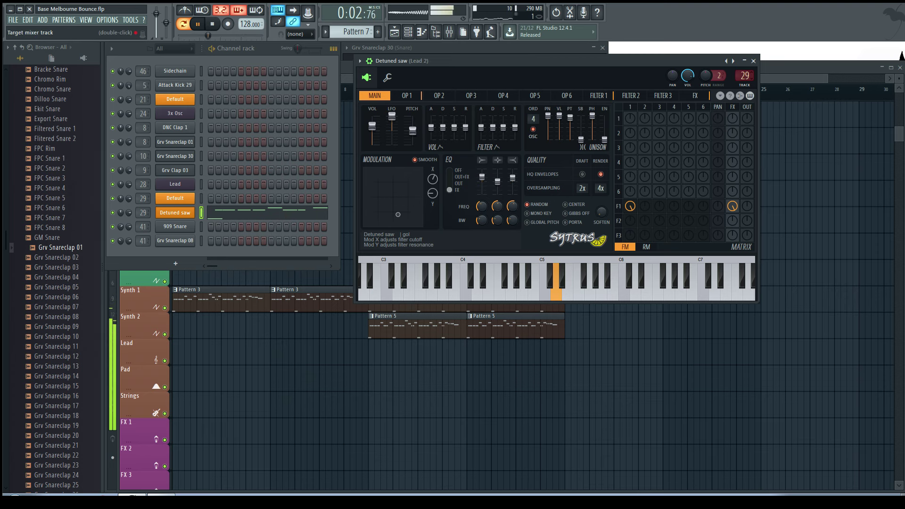
Route the cloned lead to mixer track 30 (Lead 3) and cut its lows with the low shelf at 74 Hz, -18.0.
{"action": "scroll", "coordinate": [745, 77], "scroll_direction": "up", "scroll_amount": 1}
{"action": "double_click", "coordinate": [745, 77]}
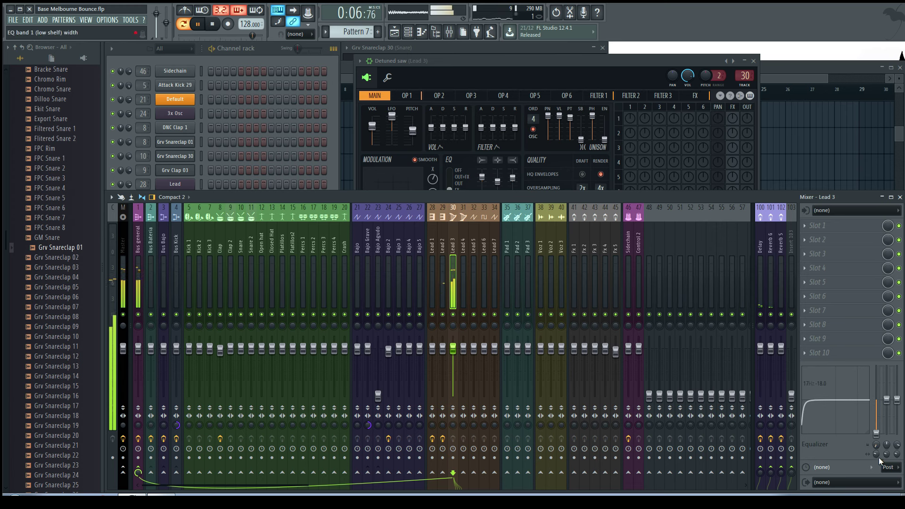
{"action": "key", "text": "space"}
Browse the Sytrus presets, load Cat Lead in the cloned channel and audition it in Pattern 7.
{"action": "left_click", "coordinate": [457, 76]}
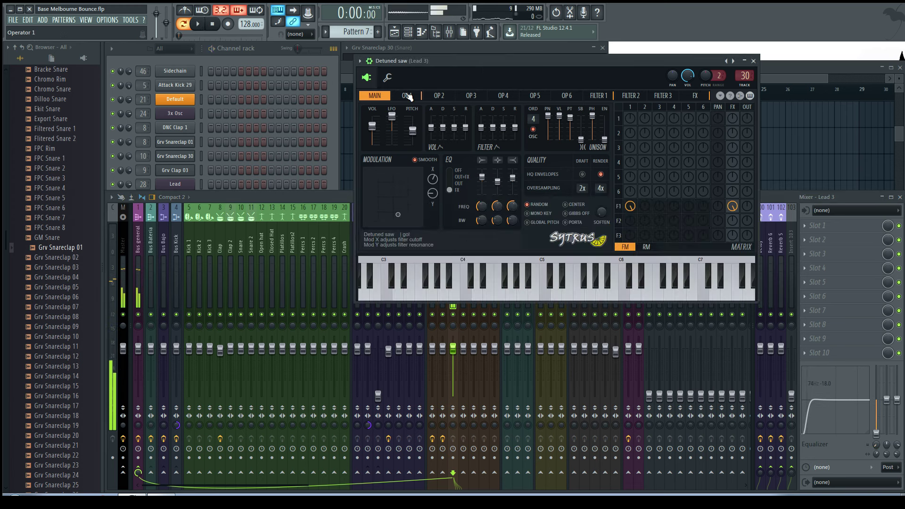
{"action": "left_click", "coordinate": [734, 61]}
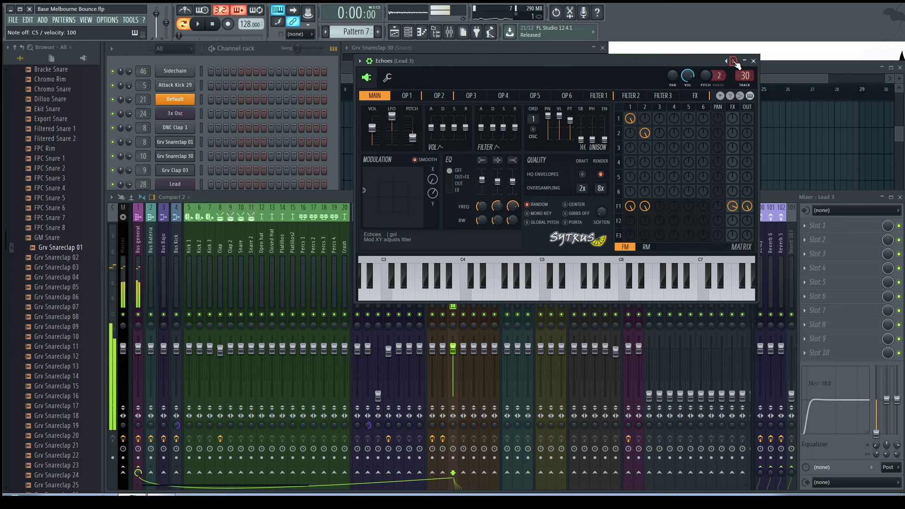
{"action": "right_click", "coordinate": [734, 61]}
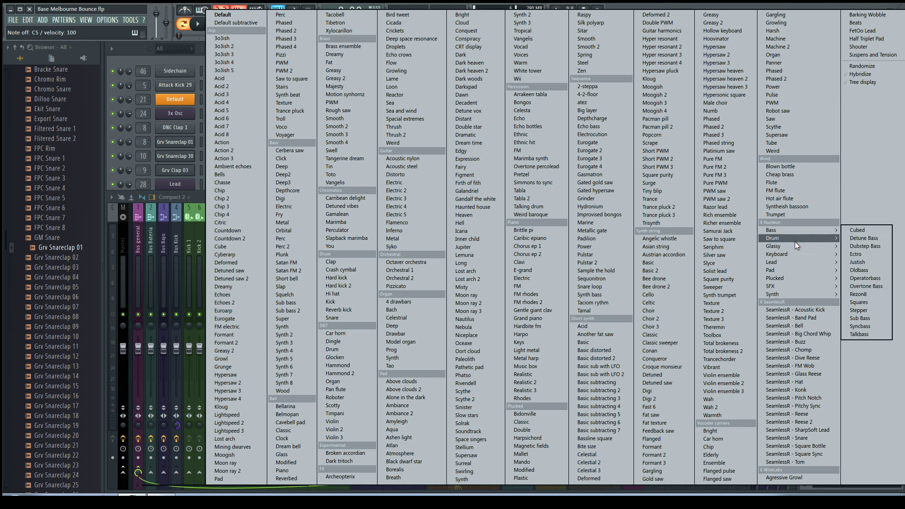
{"action": "mouse_move", "coordinate": [788, 259]}
{"action": "left_click", "coordinate": [857, 262]}
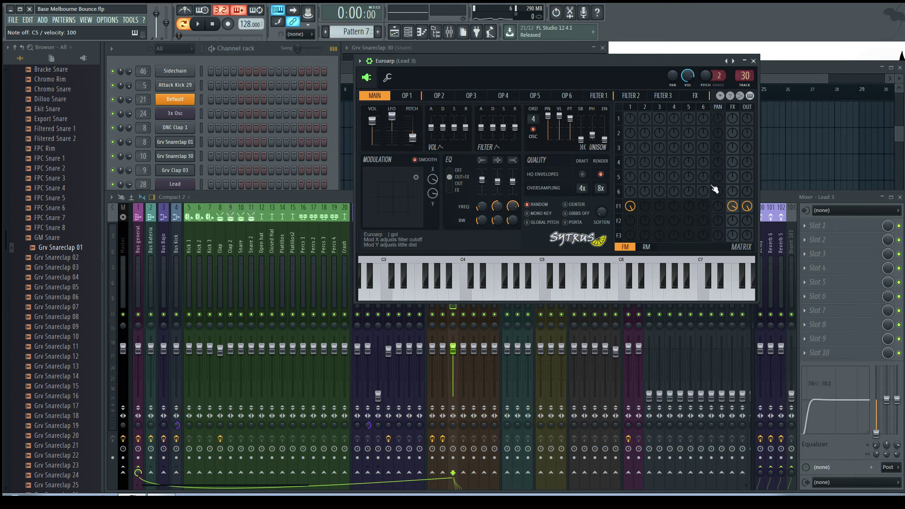
{"action": "left_click", "coordinate": [734, 61]}
{"action": "key", "text": "space"}
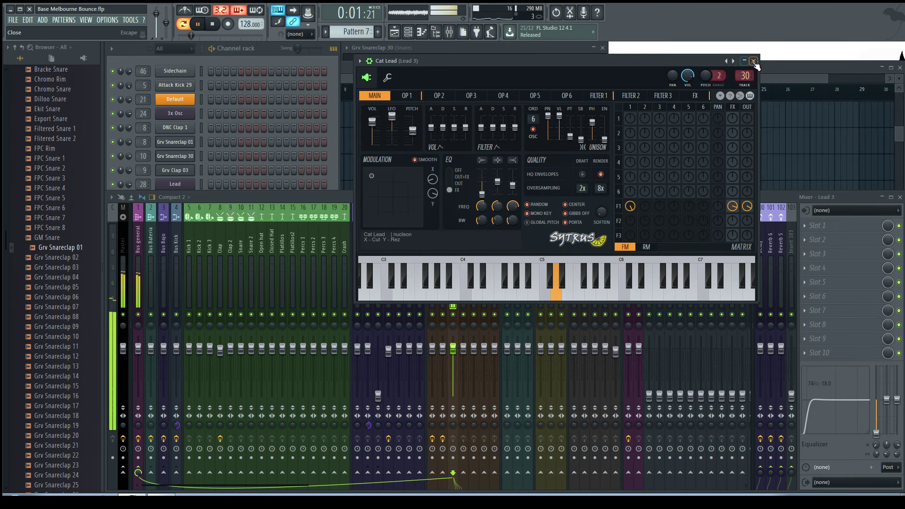
{"action": "left_click", "coordinate": [745, 60]}
{"action": "left_click", "coordinate": [253, 78]}
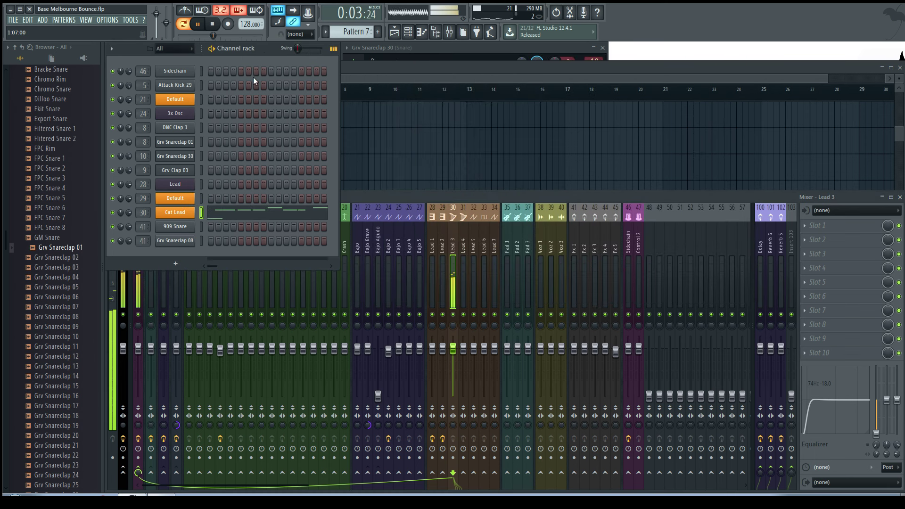
{"action": "left_click", "coordinate": [182, 213]}
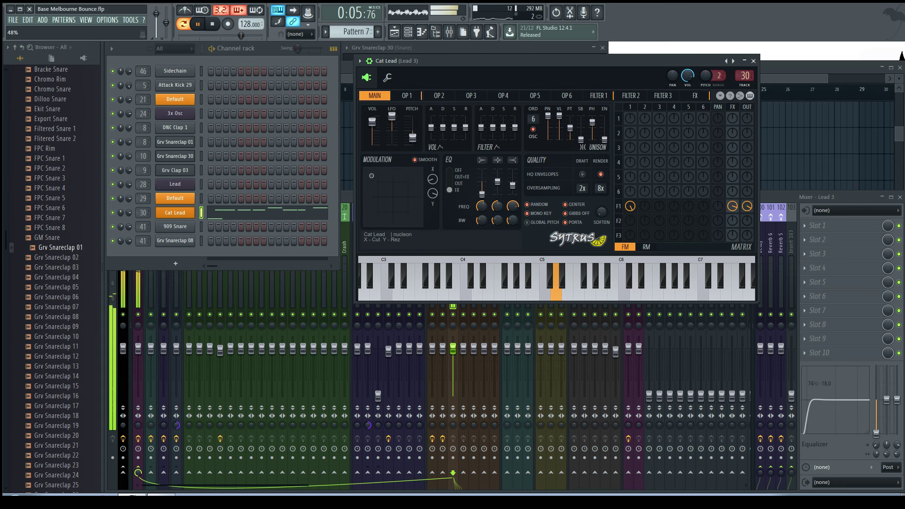
{"action": "left_click", "coordinate": [754, 61]}
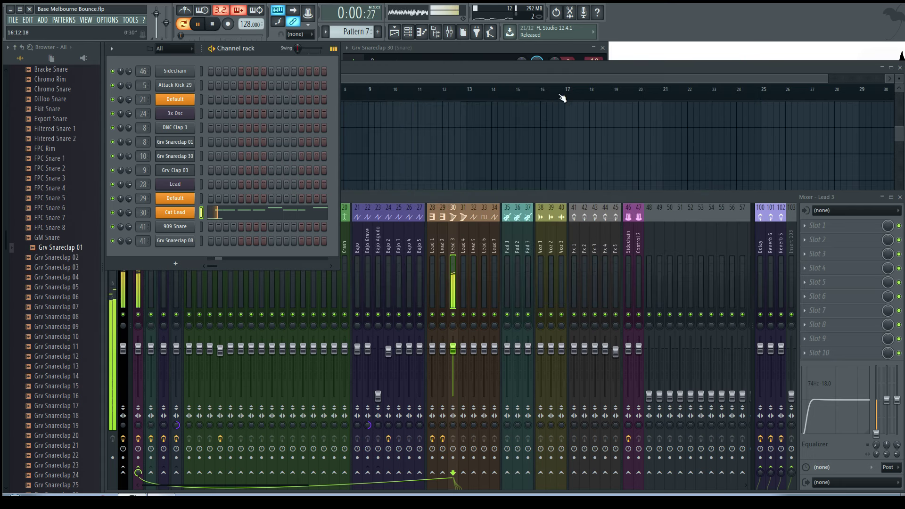
Place a Pattern 7 clip on Lead at bar 13, delete the Pattern 5 clip above it and play the song from around bar 8.
{"action": "left_click", "coordinate": [372, 76]}
{"action": "scroll", "coordinate": [476, 328], "scroll_direction": "down", "scroll_amount": 1}
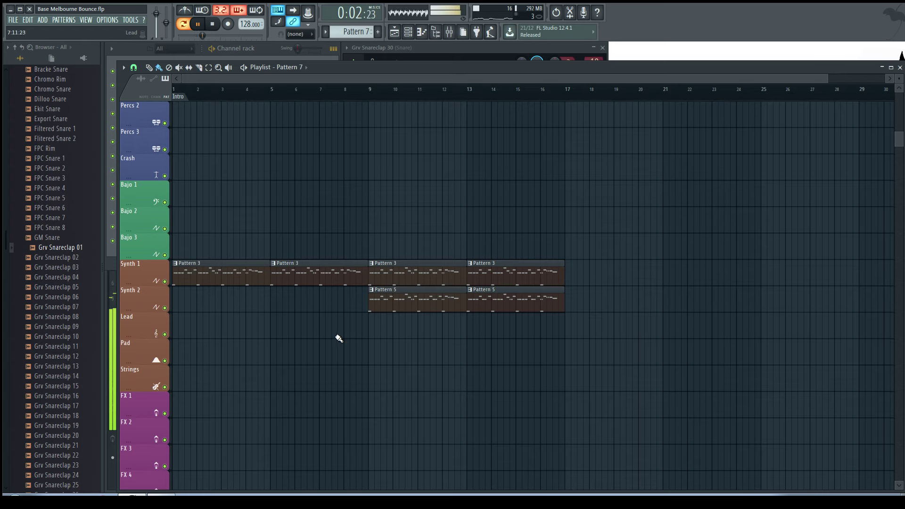
{"action": "left_click_drag", "start_coordinate": [335, 326], "coordinate": [512, 339]}
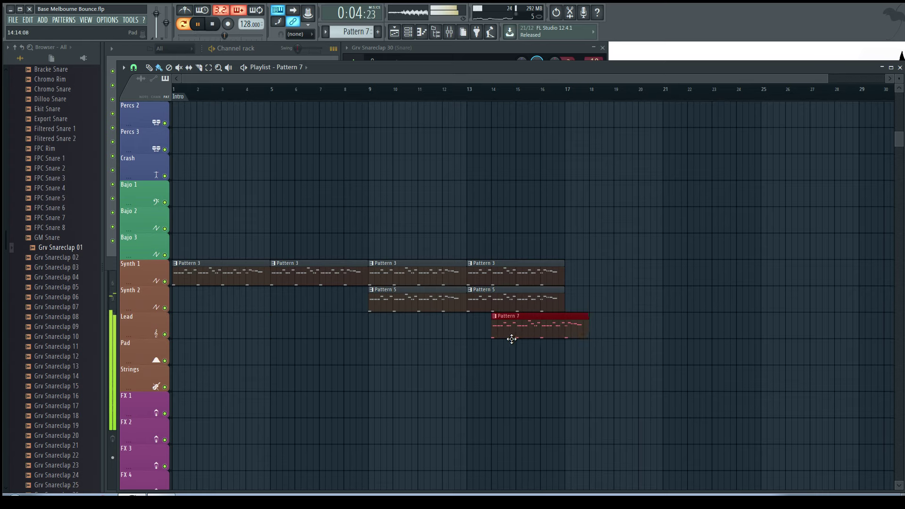
{"action": "right_click", "coordinate": [491, 301]}
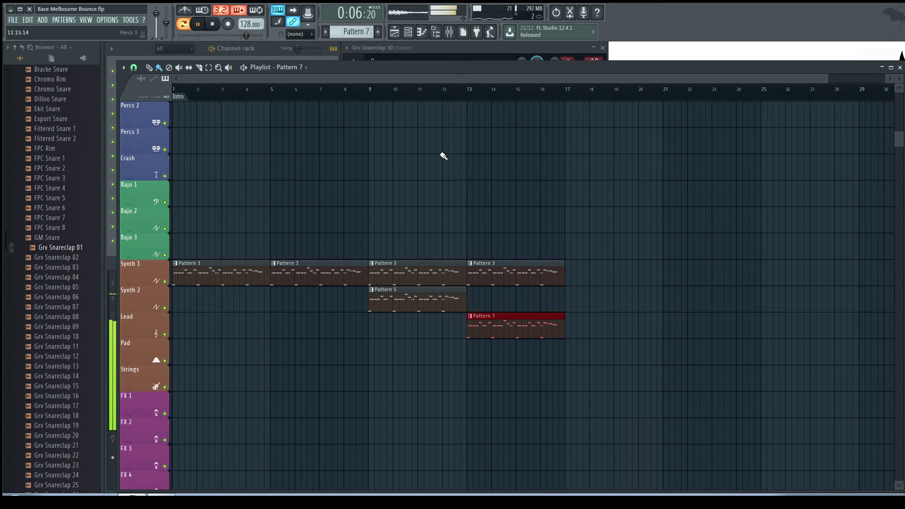
{"action": "left_click", "coordinate": [338, 95]}
{"action": "key", "text": "space"}
Place a Pattern 6 clip on Hat 2 one beat before bar 5 and trim it to end at bar 5.
{"action": "scroll", "coordinate": [355, 258], "scroll_direction": "up", "scroll_amount": 4}
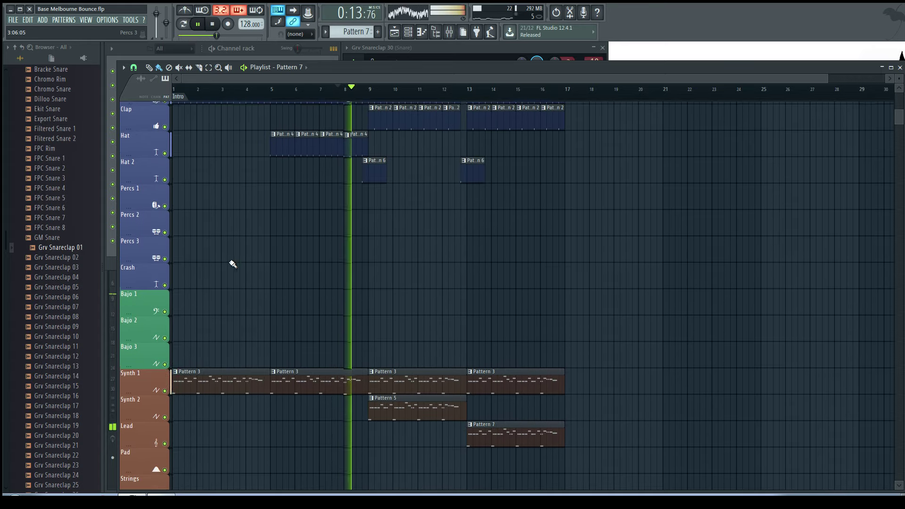
{"action": "scroll", "coordinate": [222, 261], "scroll_direction": "up", "scroll_amount": 2}
{"action": "scroll", "coordinate": [218, 261], "scroll_direction": "up", "scroll_amount": 3}
{"action": "scroll", "coordinate": [208, 259], "scroll_direction": "up", "scroll_amount": 1}
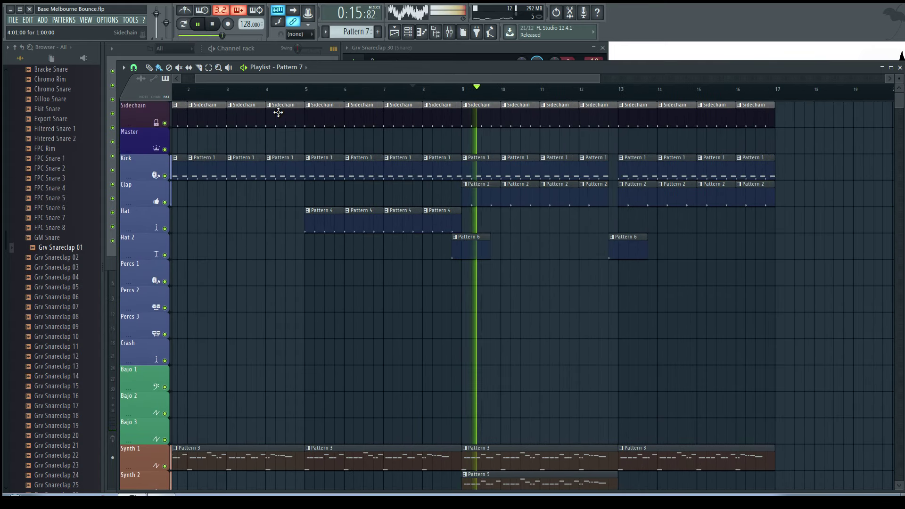
{"action": "scroll", "coordinate": [277, 287], "scroll_direction": "up", "scroll_amount": 3}
{"action": "left_click", "coordinate": [356, 243]}
{"action": "left_click_drag", "start_coordinate": [406, 245], "coordinate": [361, 247]}
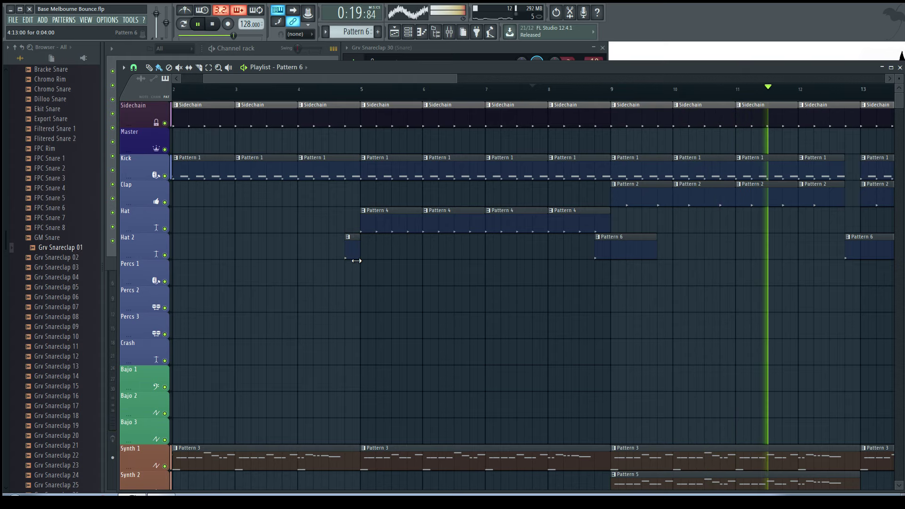
Play the arrangement through bar 13 to check the Pattern 7 Cat Lead layer, opening its Sytrus channel along the way.
{"action": "scroll", "coordinate": [459, 311], "scroll_direction": "down", "scroll_amount": 3}
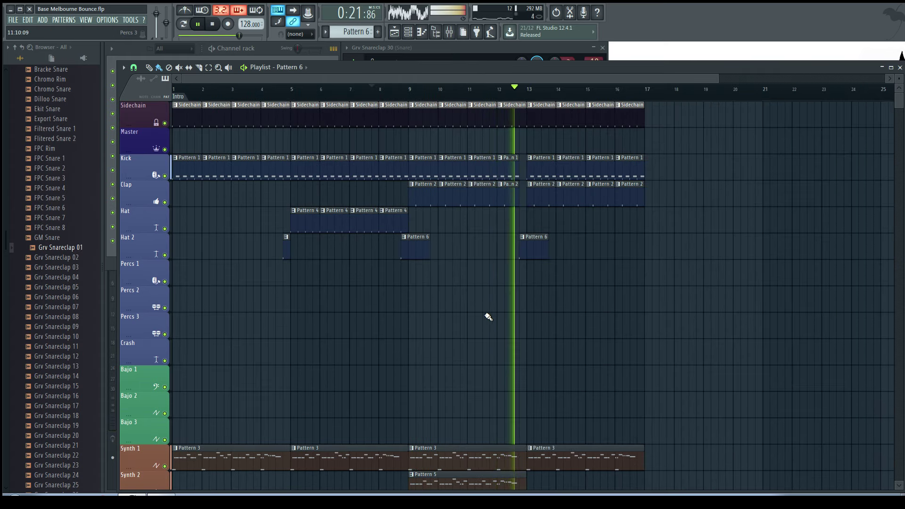
{"action": "scroll", "coordinate": [480, 263], "scroll_direction": "down", "scroll_amount": 4}
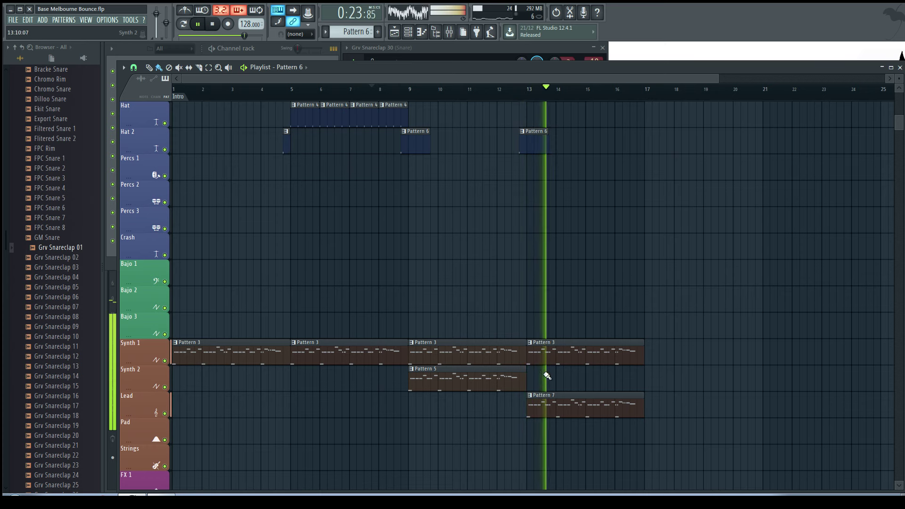
{"action": "left_click", "coordinate": [272, 50]}
{"action": "key", "text": "space"}
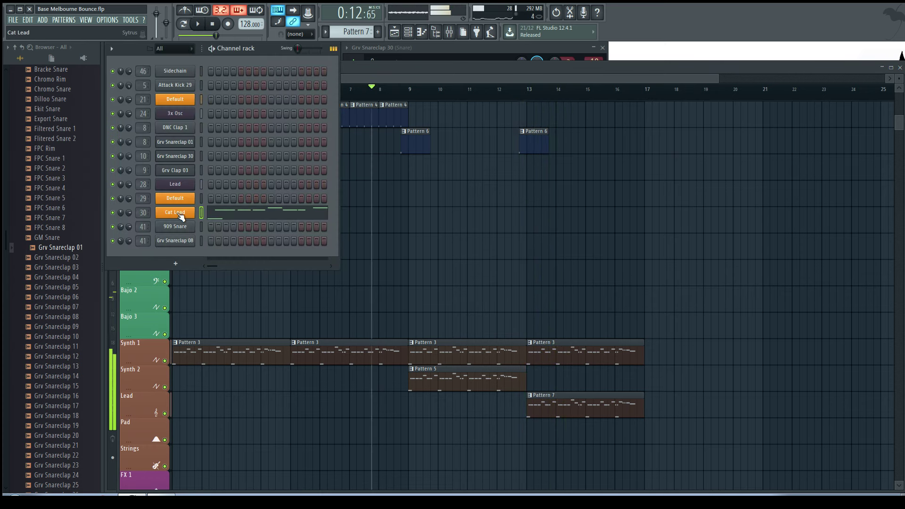
{"action": "left_click", "coordinate": [179, 213]}
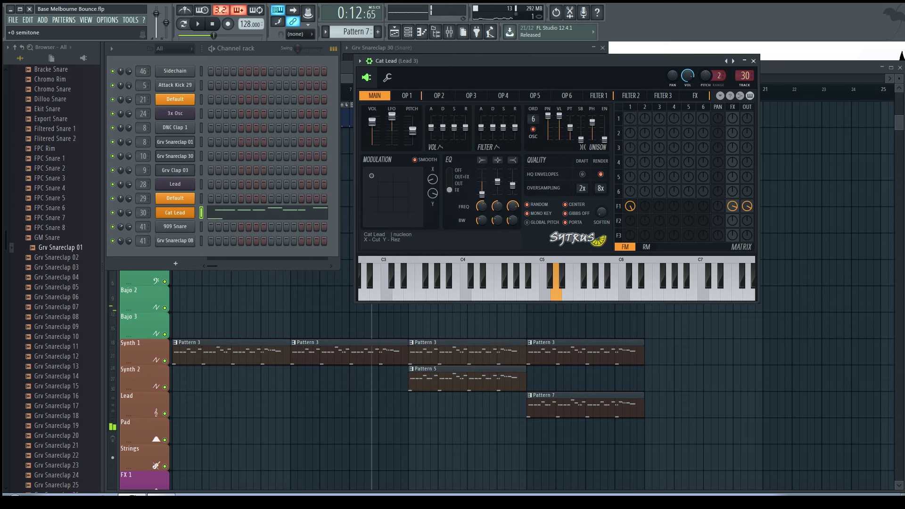
{"action": "key", "text": "space"}
{"action": "key", "text": "F5"}
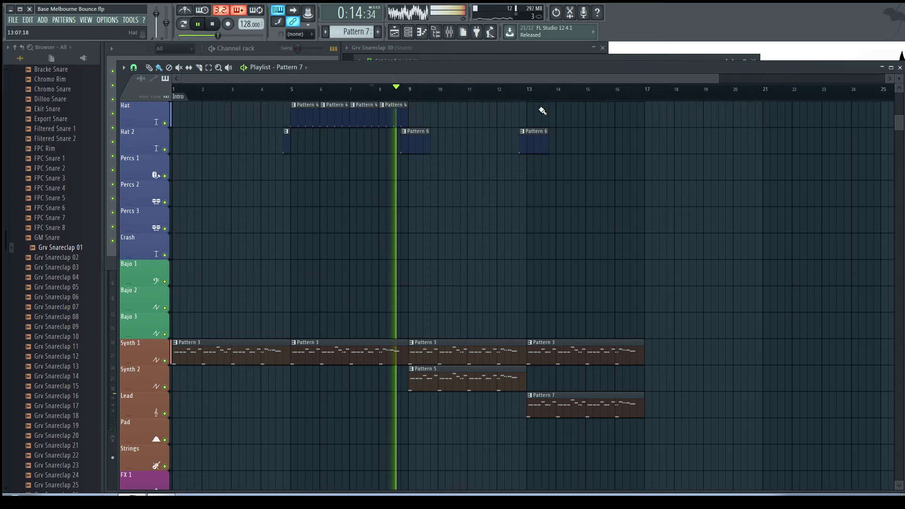
{"action": "left_click", "coordinate": [530, 89]}
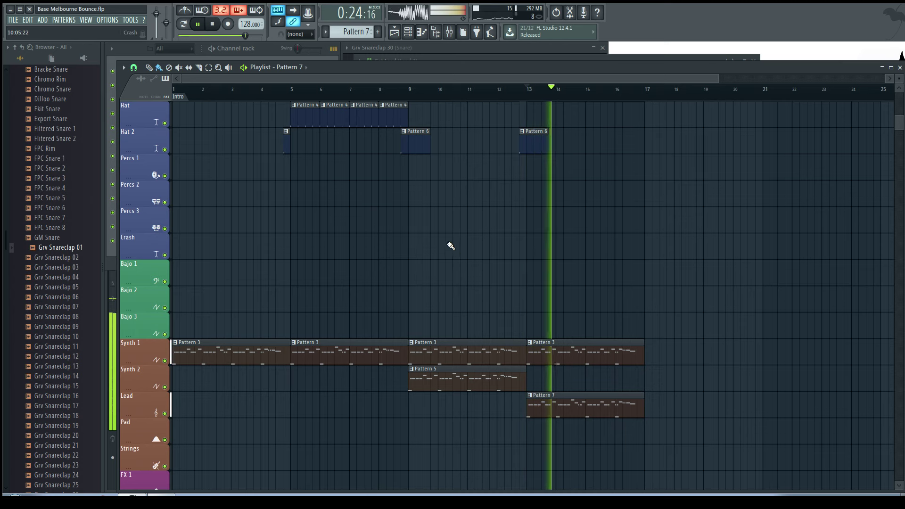
{"action": "key", "text": "space"}
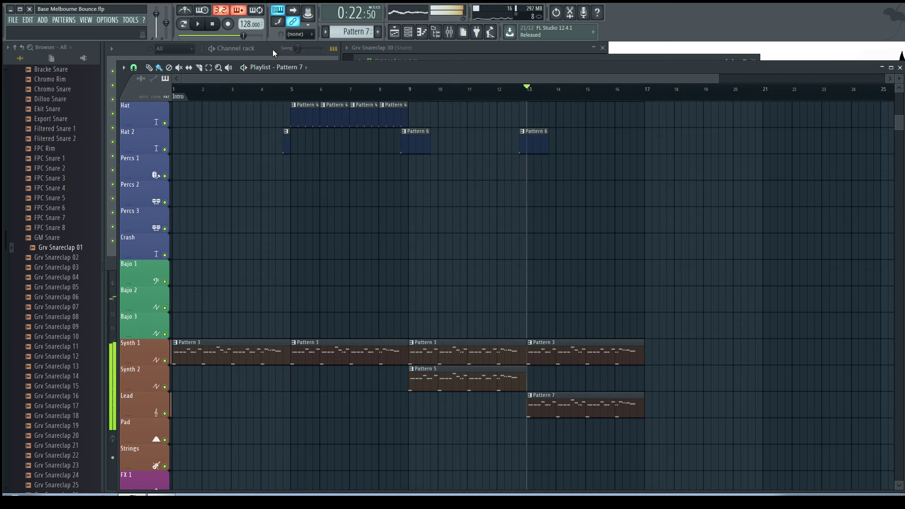
Examine the Cat Lead channel's FX delay units and Operator 1 settings in Sytrus while auditioning notes.
{"action": "key", "text": "F6"}
{"action": "left_click", "coordinate": [185, 215]}
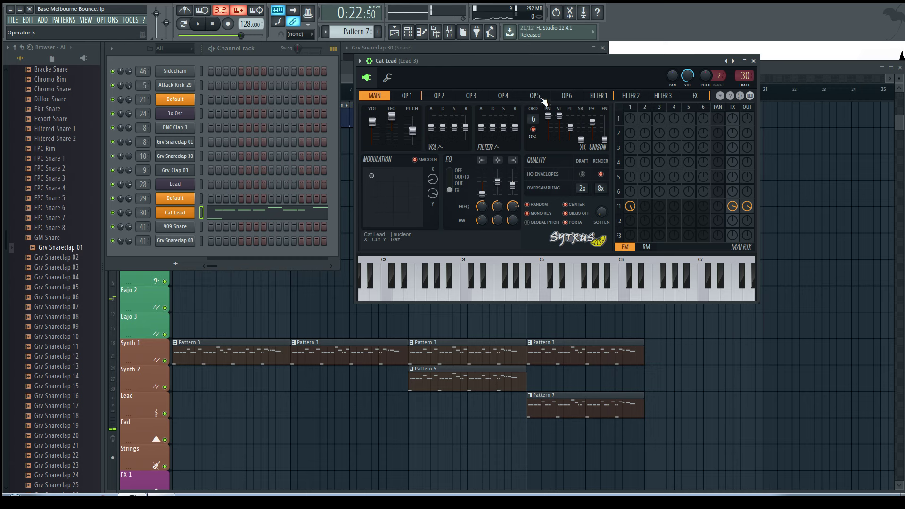
{"action": "left_click", "coordinate": [698, 96]}
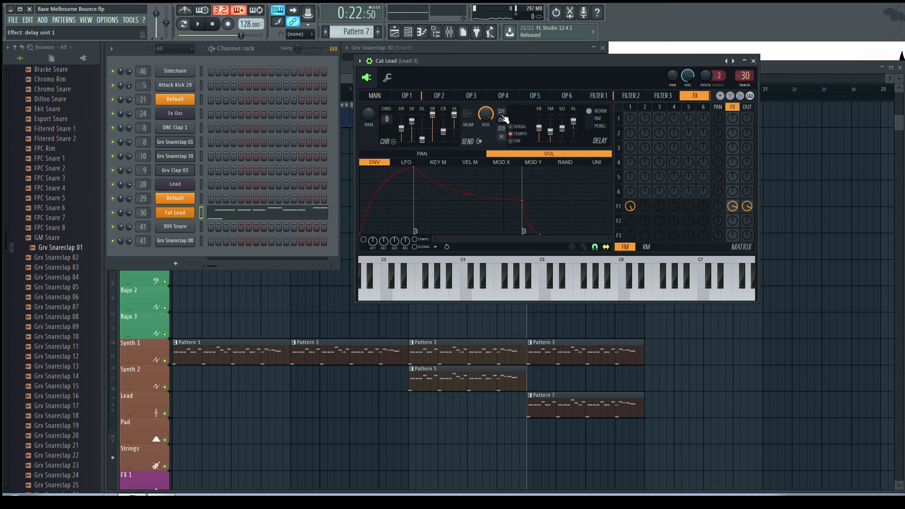
{"action": "key", "text": "w"}
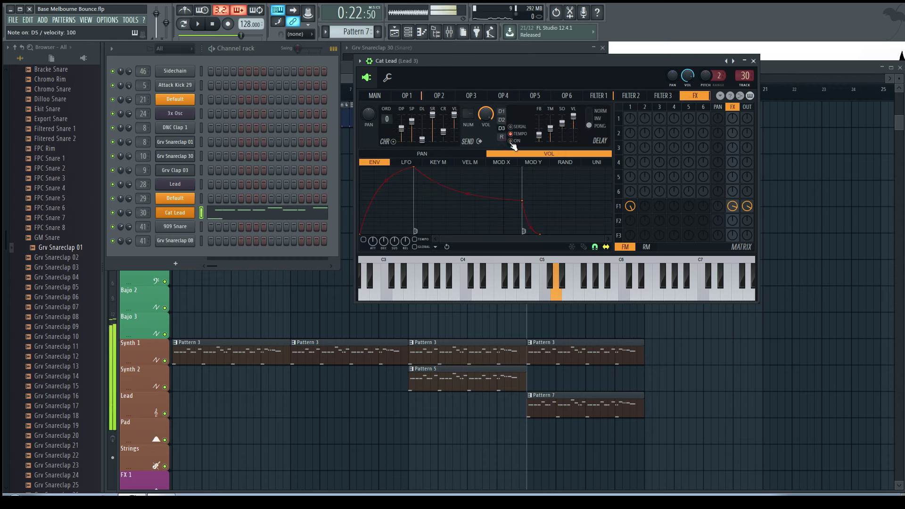
{"action": "left_click", "coordinate": [418, 98]}
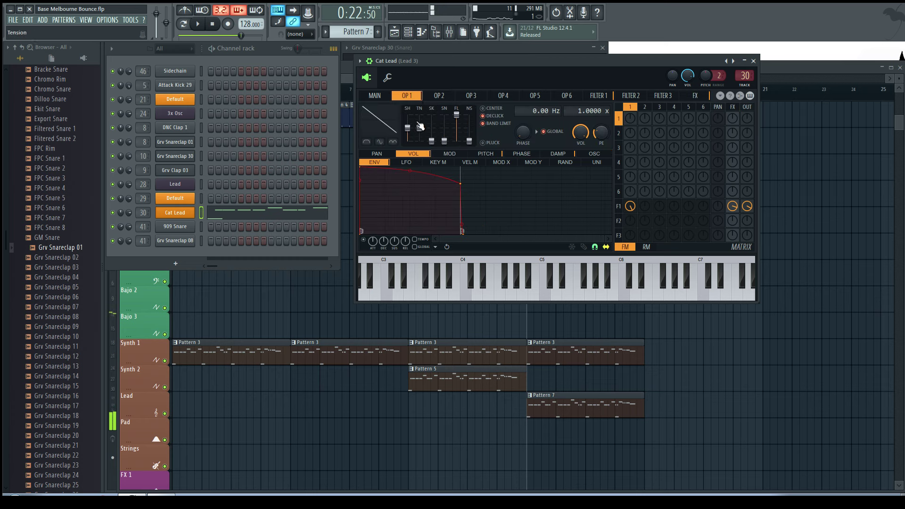
{"action": "key", "text": "x"}
Examine the Cat Lead's Filter 1 cutoff and waveshaper curve while auditioning notes and playing the song.
{"action": "left_click", "coordinate": [612, 97]}
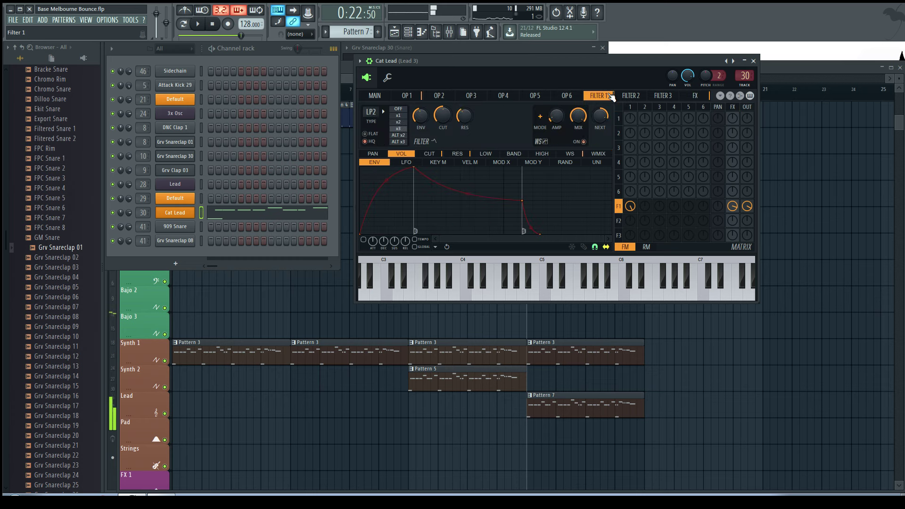
{"action": "key", "text": "x"}
{"action": "left_click", "coordinate": [585, 142]}
{"action": "key", "text": "w"}
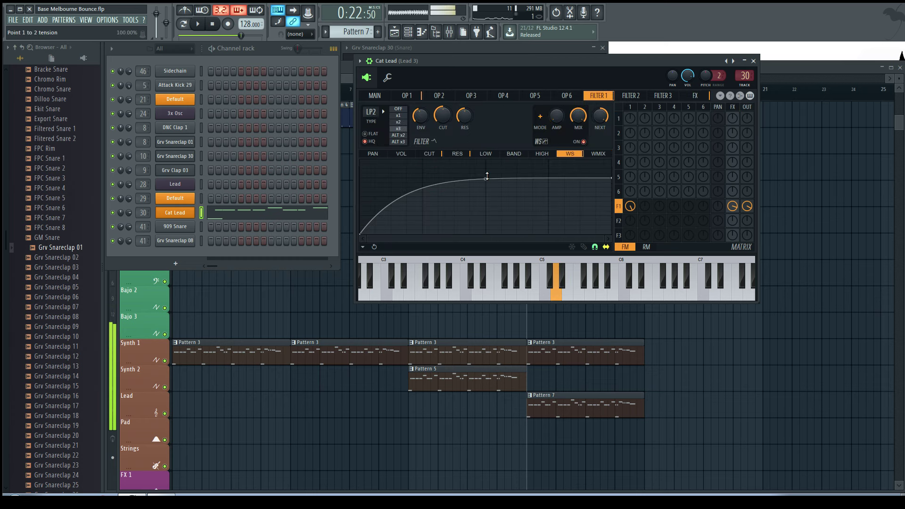
{"action": "key", "text": "x"}
{"action": "key", "text": "w"}
{"action": "key", "text": "space"}
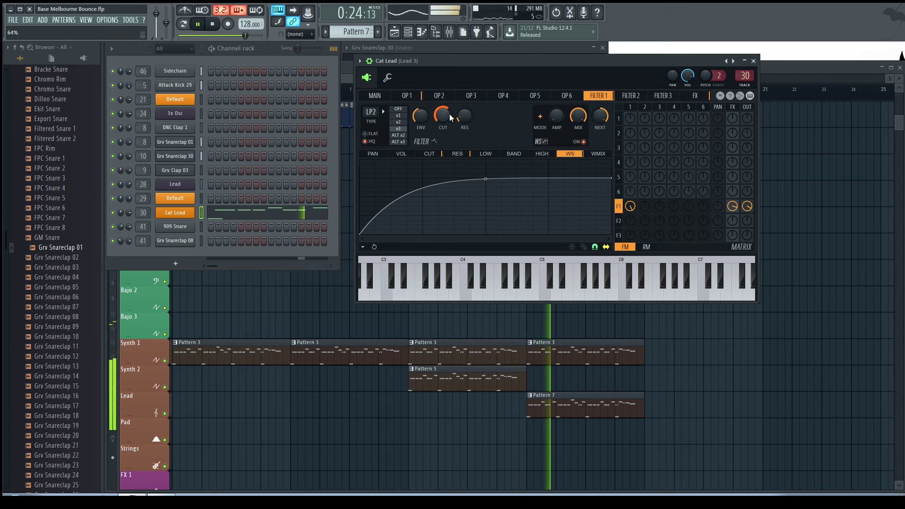
Solo the Lead 1 mixer track and lower the end point of its Fruity WaveShaper curve in slot 4.
{"action": "left_click", "coordinate": [755, 61]}
{"action": "key", "text": "F6"}
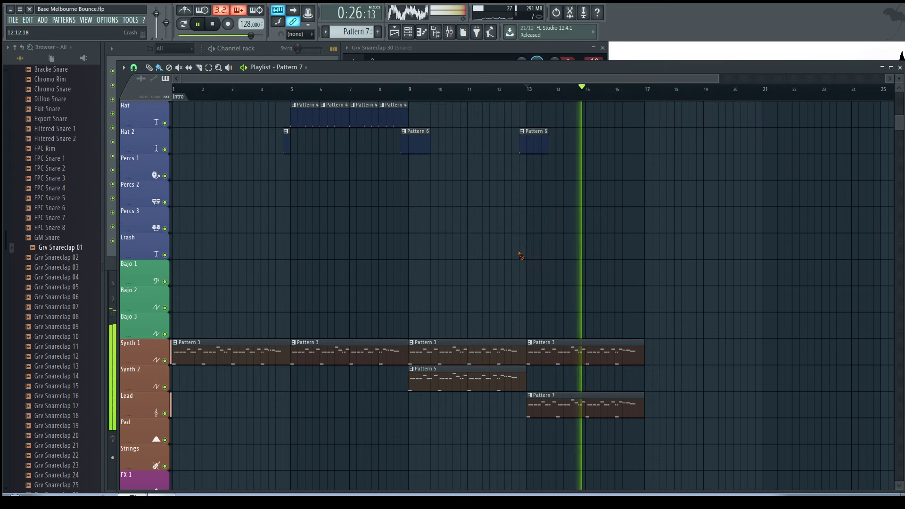
{"action": "key", "text": "F9"}
{"action": "left_click", "coordinate": [434, 318]}
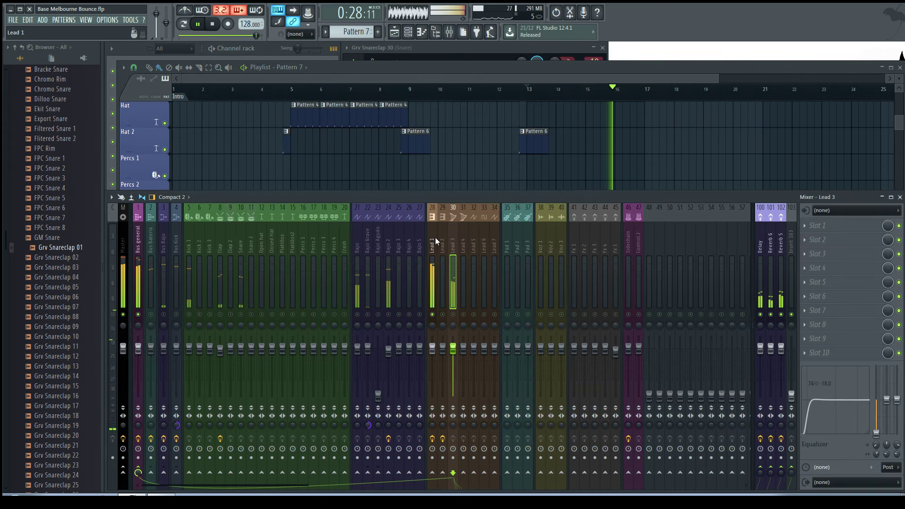
{"action": "left_click", "coordinate": [839, 267]}
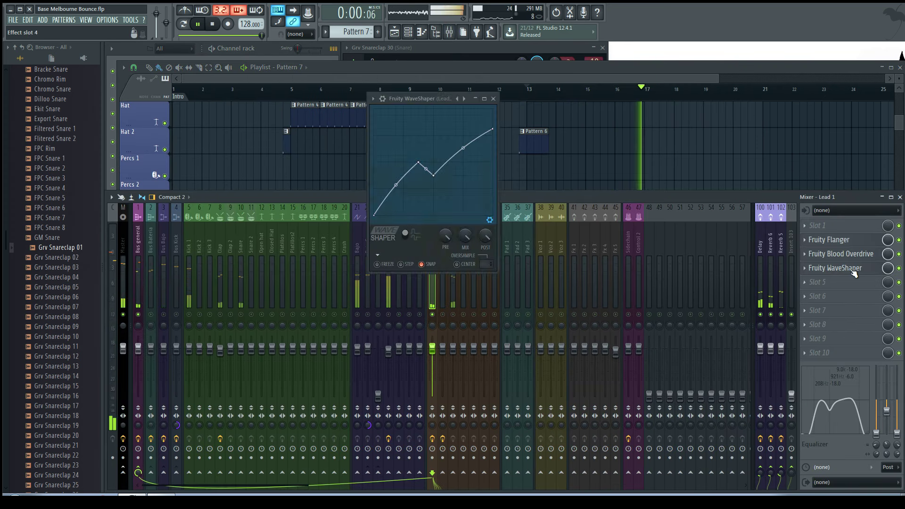
{"action": "left_click_drag", "start_coordinate": [492, 131], "coordinate": [499, 162]}
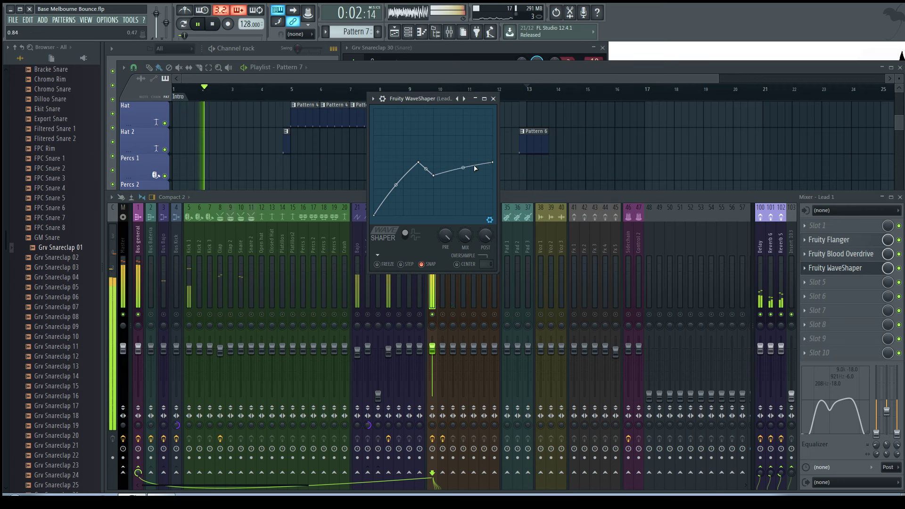
{"action": "left_click", "coordinate": [493, 99]}
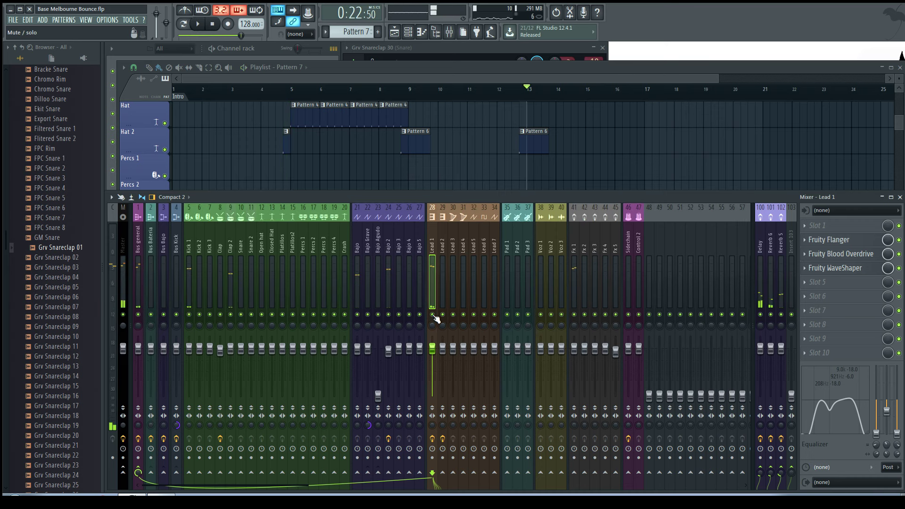
Browse the Drums pack's Hats folder and audition the AMX, Chromo and Grv hat samples.
{"action": "key", "text": "F9"}
{"action": "left_click", "coordinate": [271, 47]}
{"action": "scroll", "coordinate": [58, 269], "scroll_direction": "up", "scroll_amount": 10}
{"action": "left_click", "coordinate": [52, 258]}
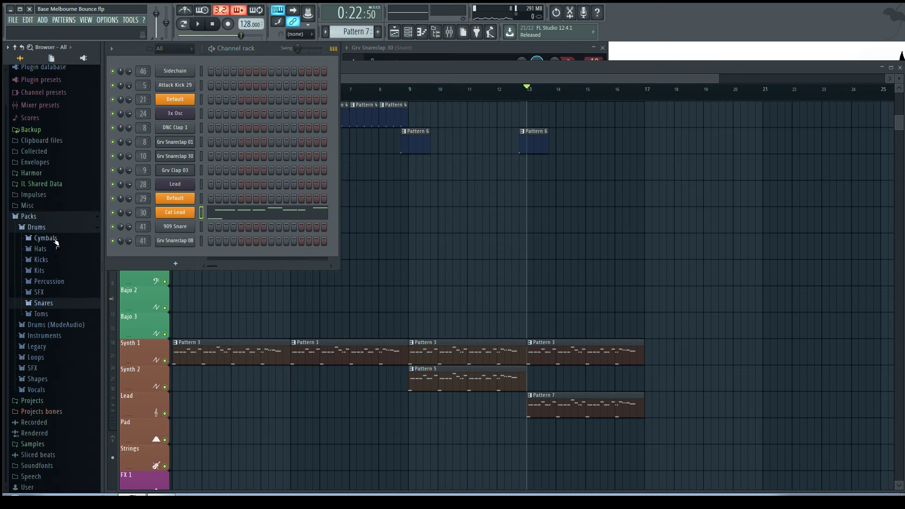
{"action": "left_click", "coordinate": [53, 251]}
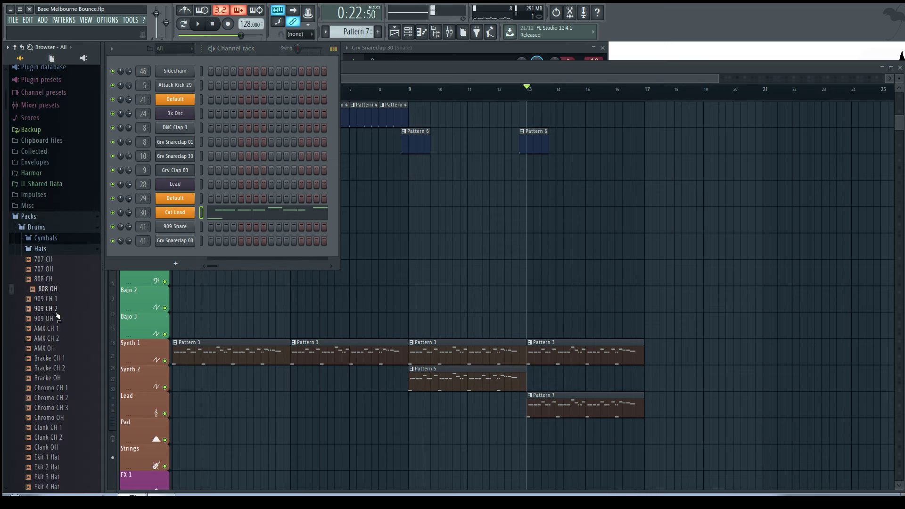
{"action": "key", "text": "Down"}
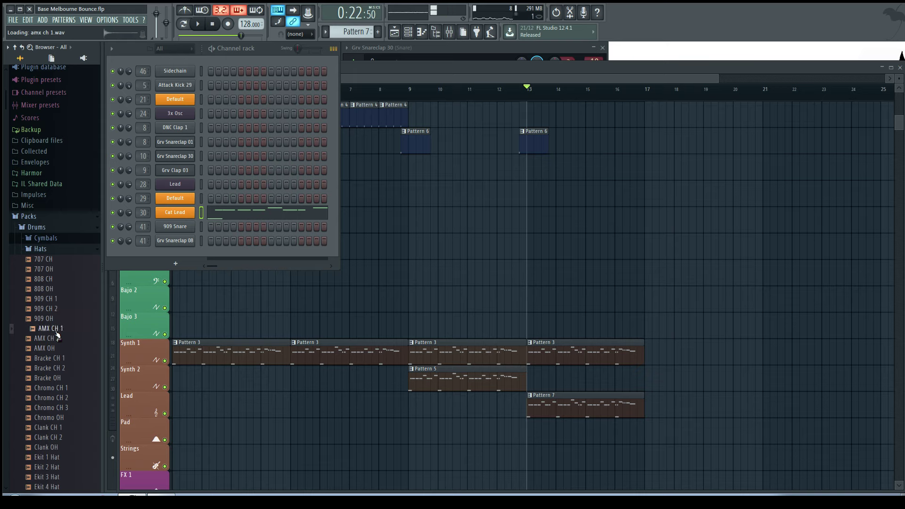
{"action": "left_click", "coordinate": [49, 301]}
{"action": "left_click", "coordinate": [52, 417]}
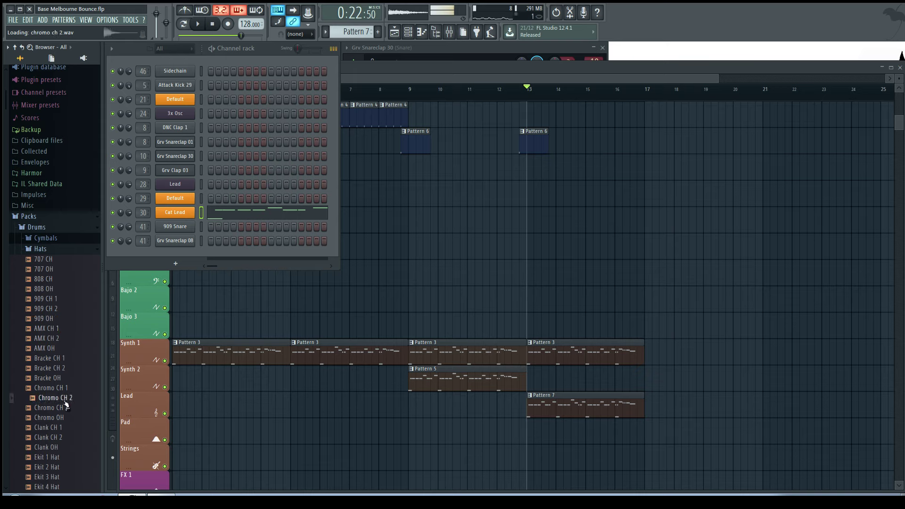
{"action": "scroll", "coordinate": [60, 405], "scroll_direction": "down", "scroll_amount": 8}
{"action": "left_click", "coordinate": [69, 380]}
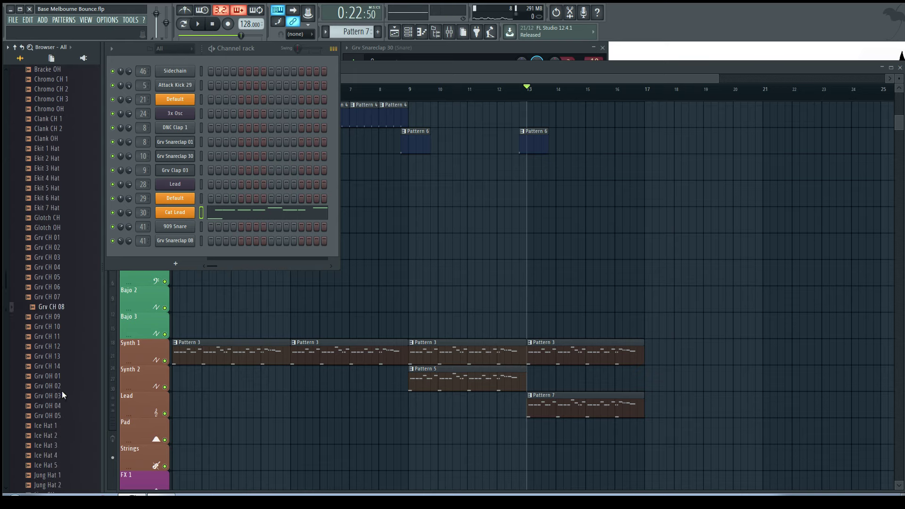
Create empty Pattern 8, add the Grv OH 03 sample as a channel and enable its steps 3, 7, 11 and 15.
{"action": "scroll", "coordinate": [61, 330], "scroll_direction": "down", "scroll_amount": 4}
{"action": "left_click", "coordinate": [64, 349]}
{"action": "key", "text": "F4"}
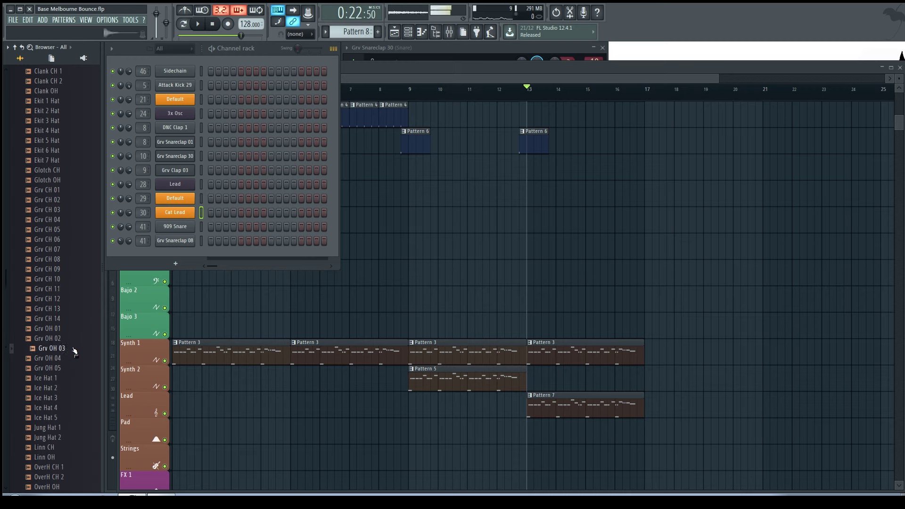
{"action": "mouse_move", "coordinate": [210, 246]}
{"action": "left_mouse_down"}
{"action": "mouse_move", "coordinate": [184, 256]}
{"action": "mouse_move", "coordinate": [219, 254]}
{"action": "left_mouse_up"}
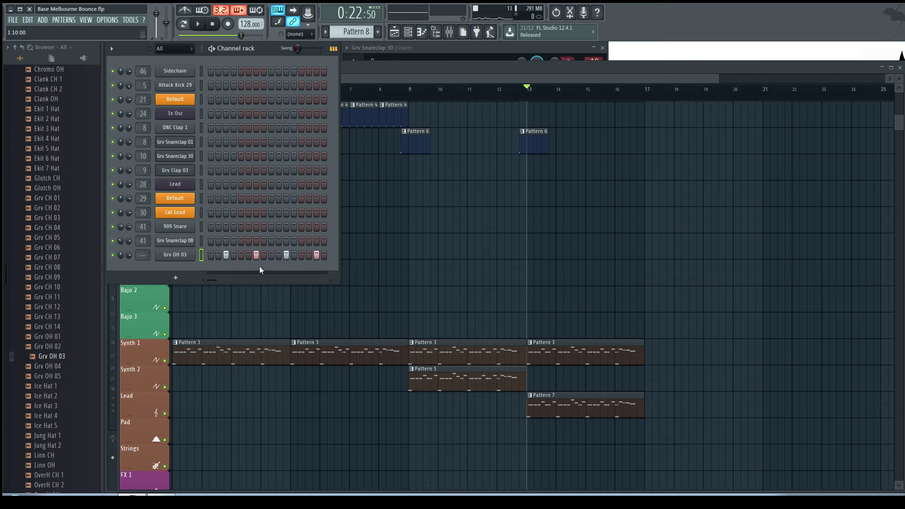
Add Grv CH 14 as a channel with steps 1, 2, 5, 6, 9, 10 and 14 to 16, and play Pattern 8 in pattern mode.
{"action": "left_click", "coordinate": [62, 376]}
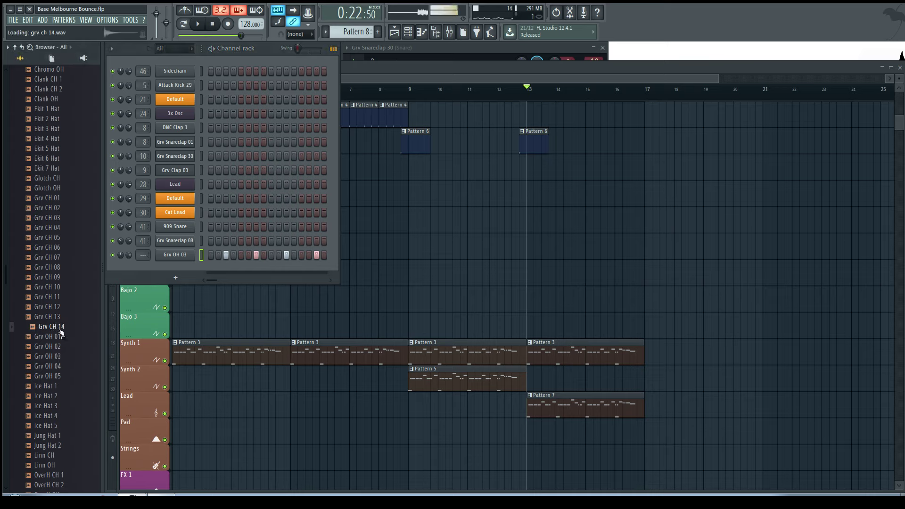
{"action": "left_click_drag", "start_coordinate": [167, 267], "coordinate": [175, 272]}
{"action": "left_click", "coordinate": [211, 269]}
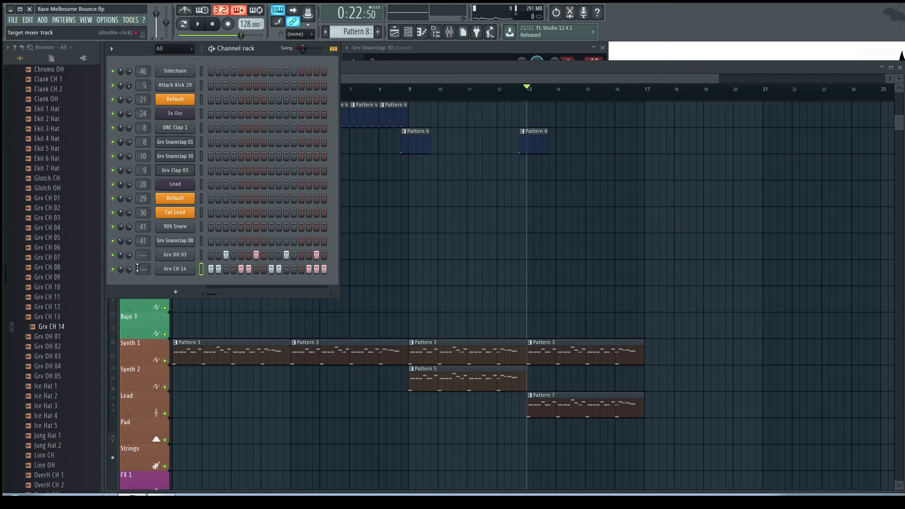
{"action": "left_click", "coordinate": [190, 27]}
{"action": "key", "text": "space"}
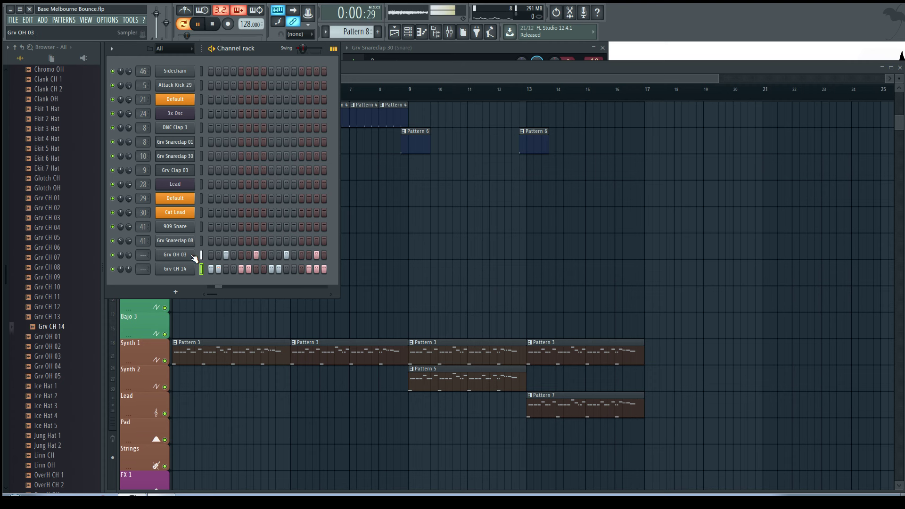
Route Grv OH 03 to mixer track 12 (Open hat) and Grv CH 14 to track 13 (Closed Hat).
{"action": "double_click", "coordinate": [138, 256]}
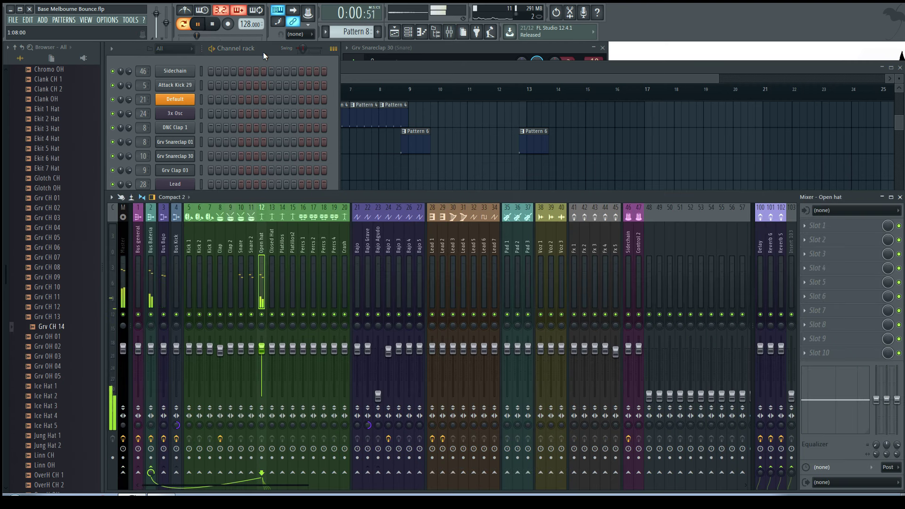
{"action": "left_click", "coordinate": [266, 79]}
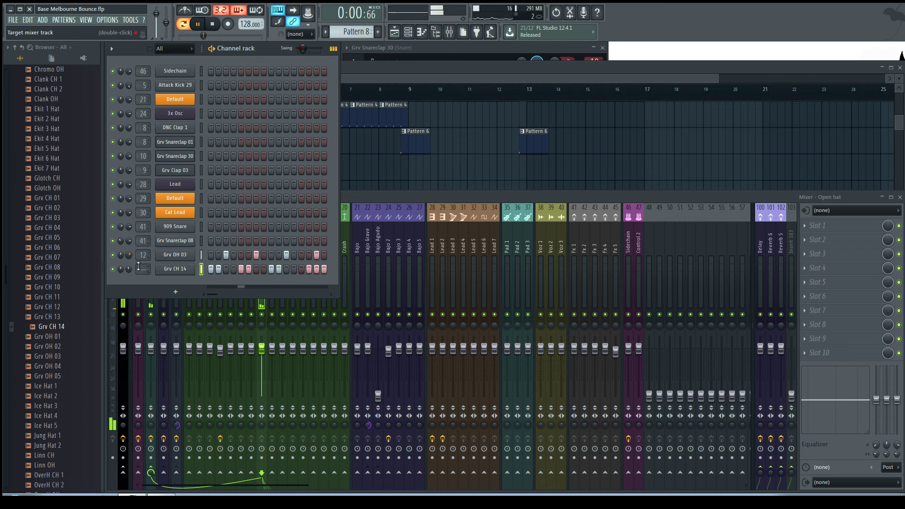
{"action": "left_click_drag", "start_coordinate": [138, 266], "coordinate": [138, 259]}
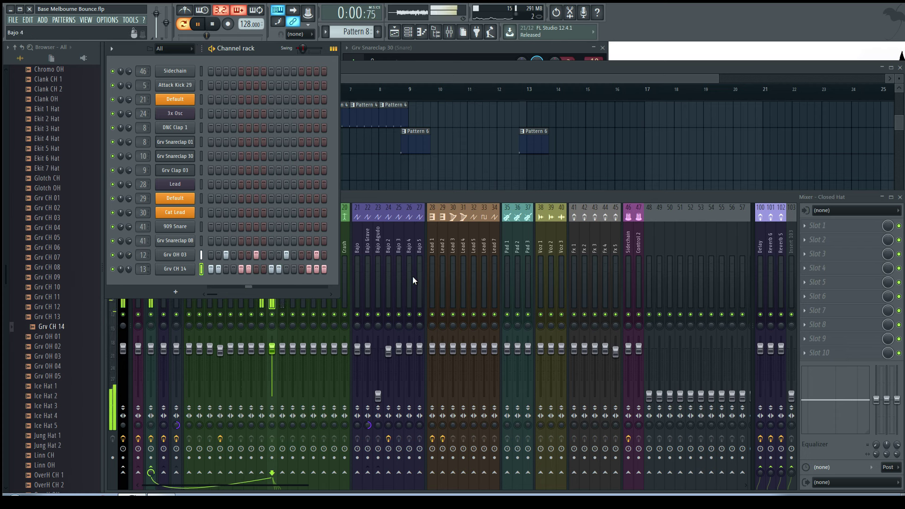
Cut the EQ bands of Open hat (7.6k at -5.0) and Closed Hat (6.1k at -11.5), and send both tracks to Reverb 5.
{"action": "left_click", "coordinate": [403, 203]}
{"action": "left_click", "coordinate": [262, 264]}
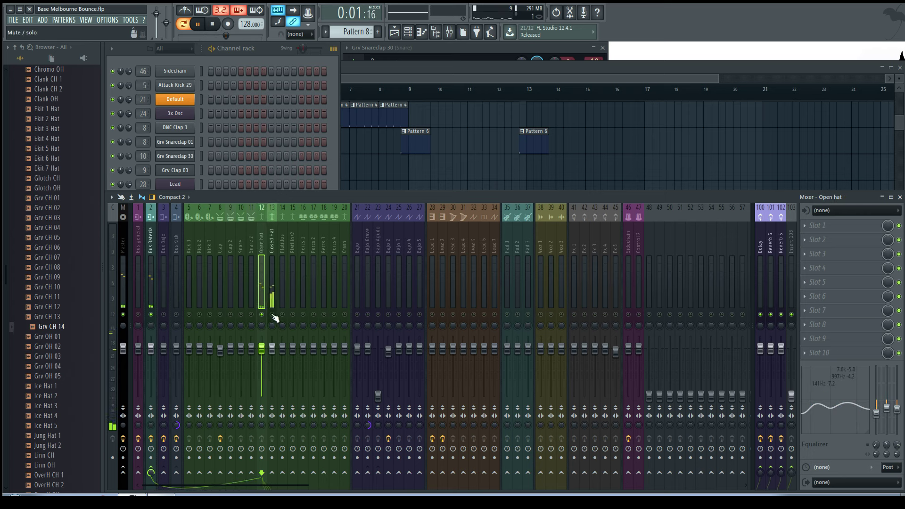
{"action": "left_click", "coordinate": [275, 243]}
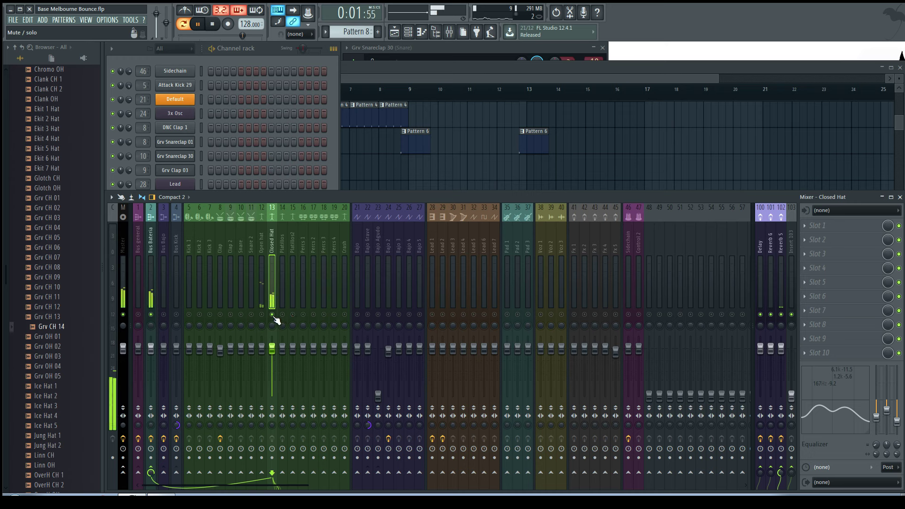
{"action": "left_click", "coordinate": [263, 301]}
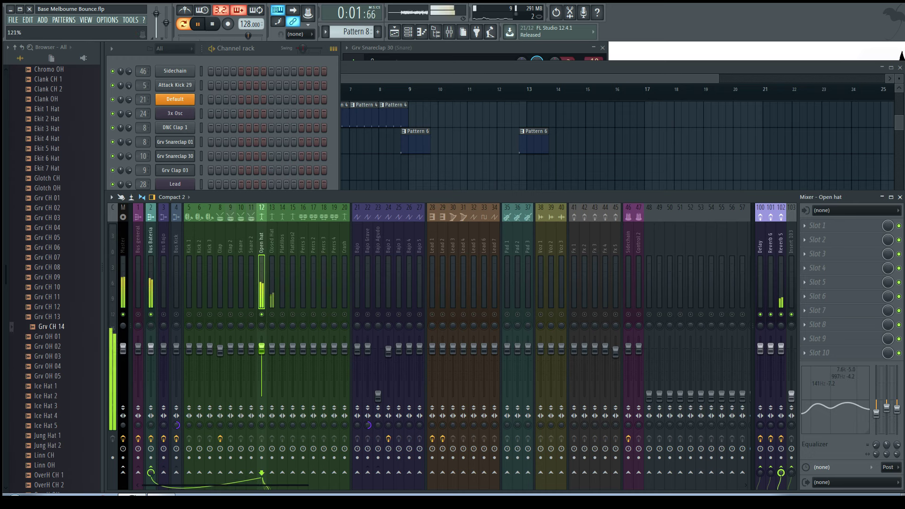
Unsolo Open hat, fill the Percs 1 track with Pattern 8 clips from bar 5 through bar 16, and play the song.
{"action": "right_click", "coordinate": [263, 315]}
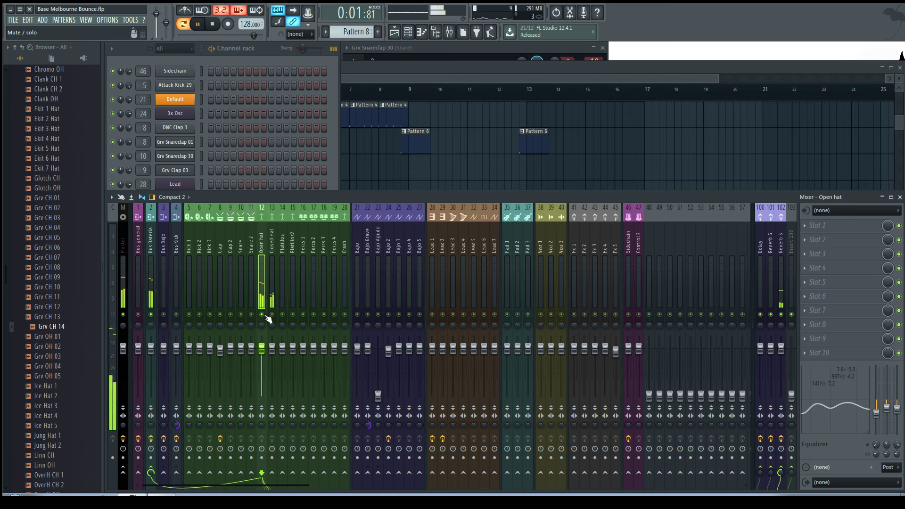
{"action": "key", "text": "F5"}
{"action": "scroll", "coordinate": [240, 264], "scroll_direction": "up", "scroll_amount": 4}
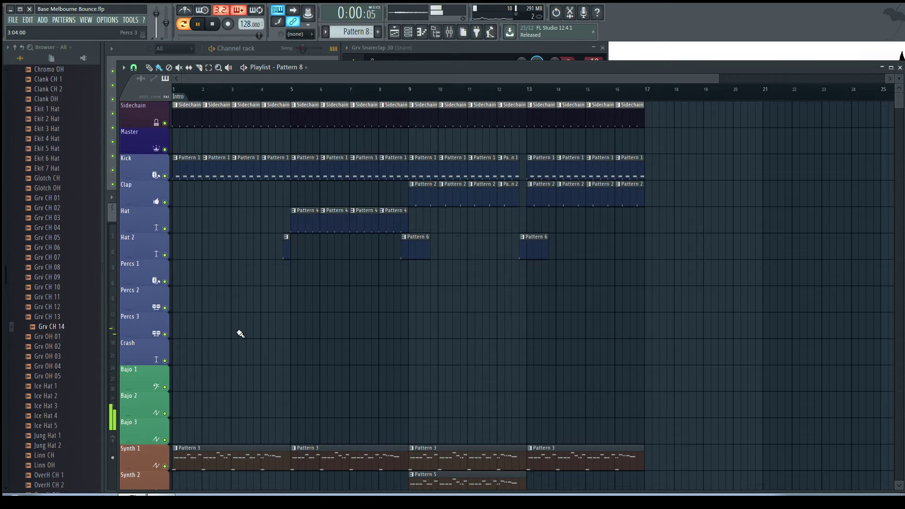
{"action": "left_click_drag", "start_coordinate": [297, 279], "coordinate": [510, 284]}
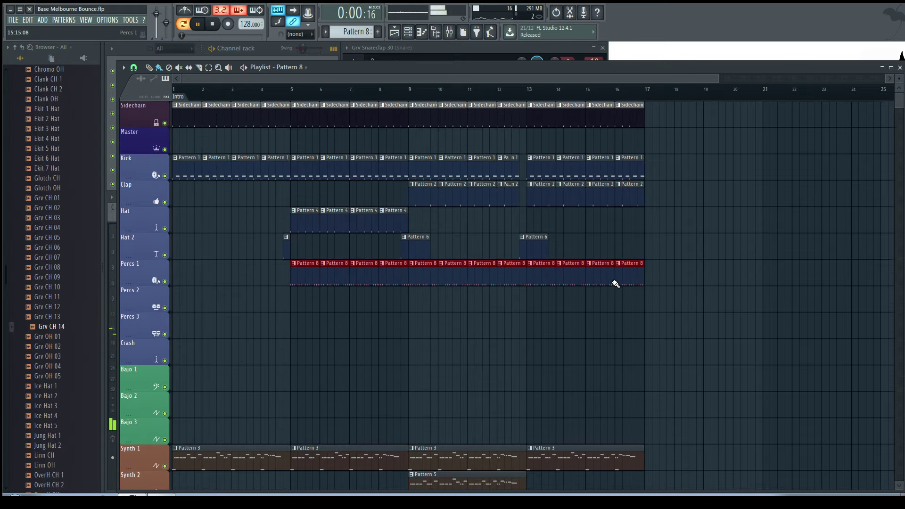
{"action": "left_click_drag", "start_coordinate": [616, 283], "coordinate": [616, 283]}
{"action": "key", "text": "space"}
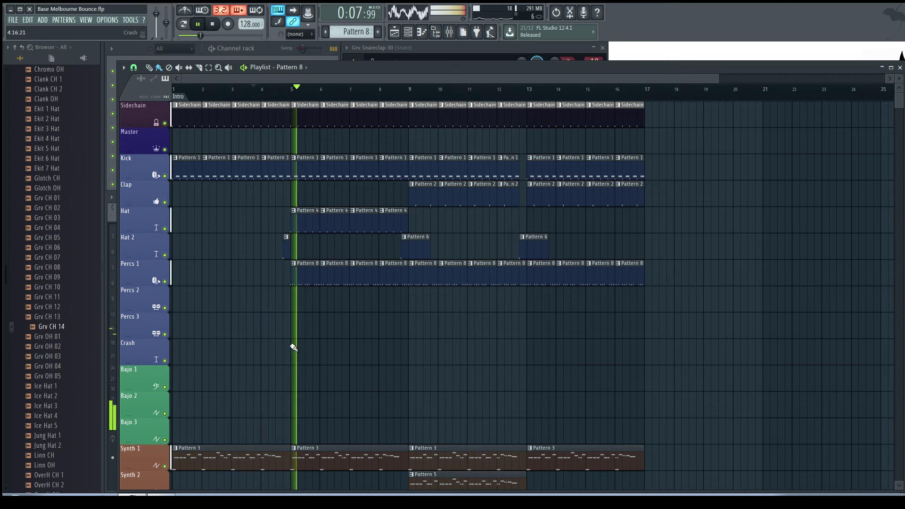
Delete the Pattern 8 clips in bars 5 to 8 of Percs 1 and trim the bar 12 clip to end at the kick gap.
{"action": "right_click", "coordinate": [330, 278]}
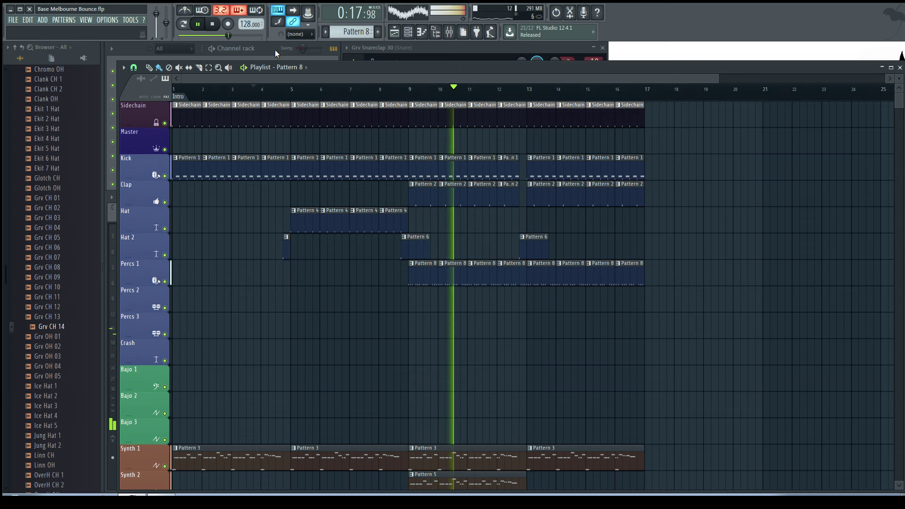
{"action": "key", "text": "F6"}
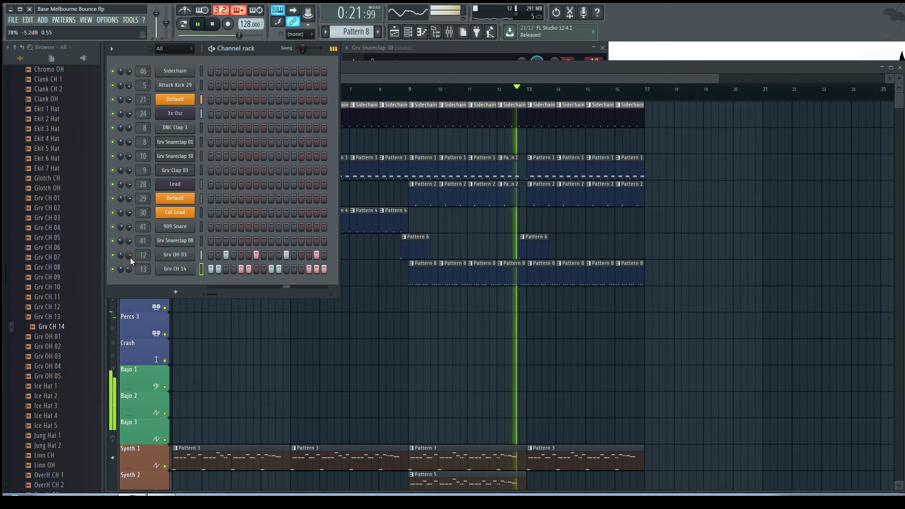
{"action": "scroll", "coordinate": [529, 364], "scroll_direction": "up", "scroll_amount": 5}
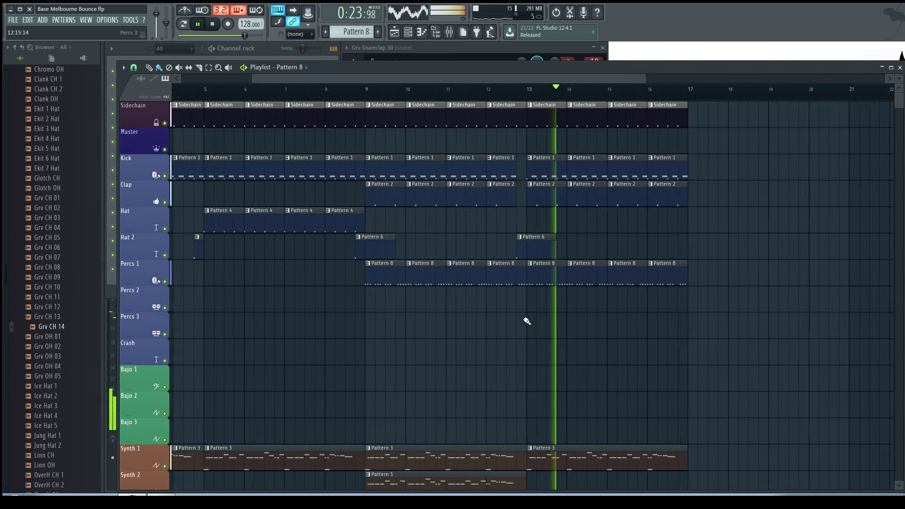
{"action": "scroll", "coordinate": [632, 350], "scroll_direction": "down", "scroll_amount": 5}
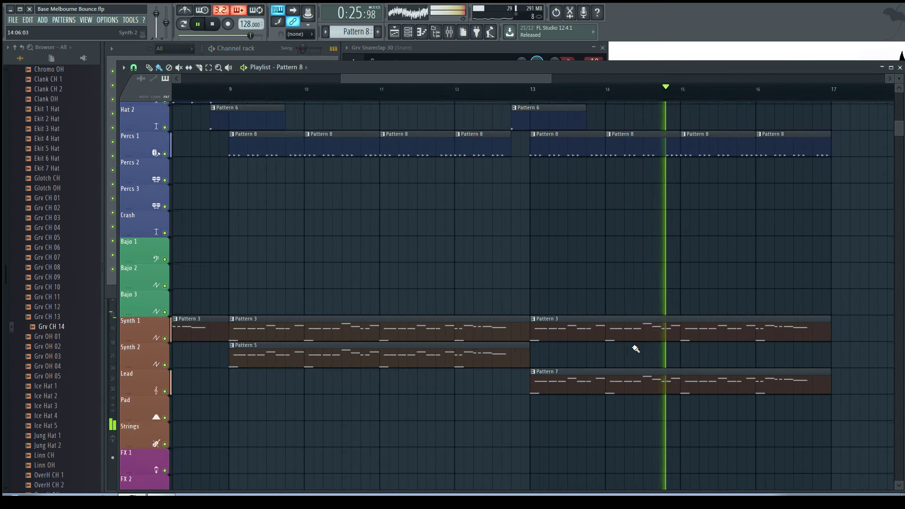
Place Pattern 5 at bar 13 on Synth 2 and delete the Pattern 3 clip at bar 13 on Synth 1.
{"action": "left_click", "coordinate": [515, 352]}
{"action": "left_click", "coordinate": [538, 354]}
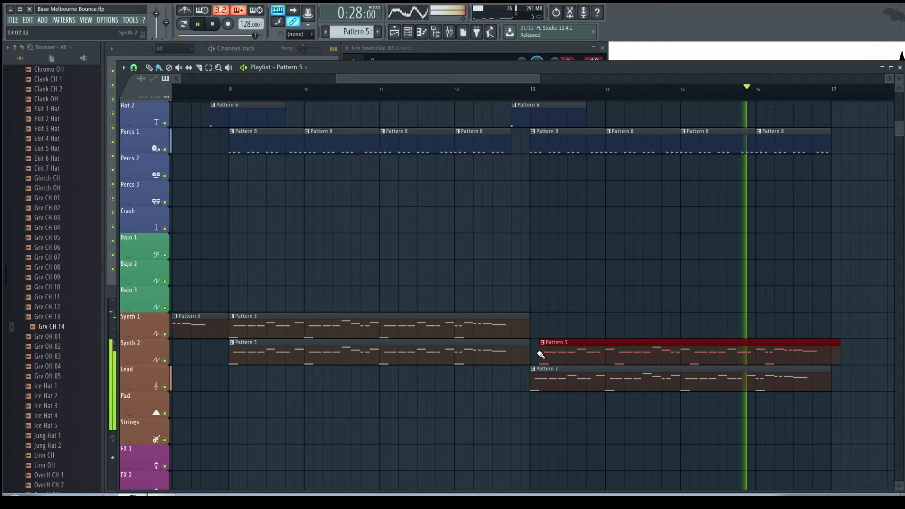
{"action": "right_click", "coordinate": [578, 303]}
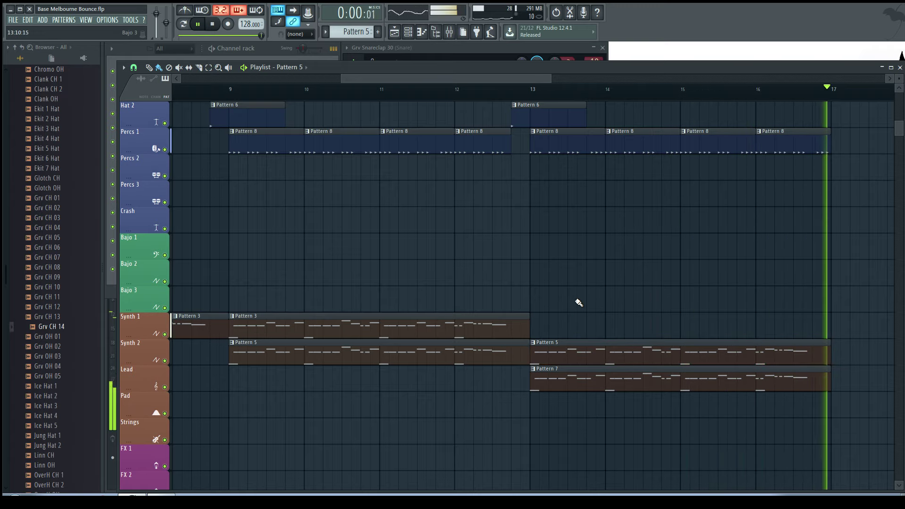
{"action": "scroll", "coordinate": [381, 288], "scroll_direction": "down", "scroll_amount": 3}
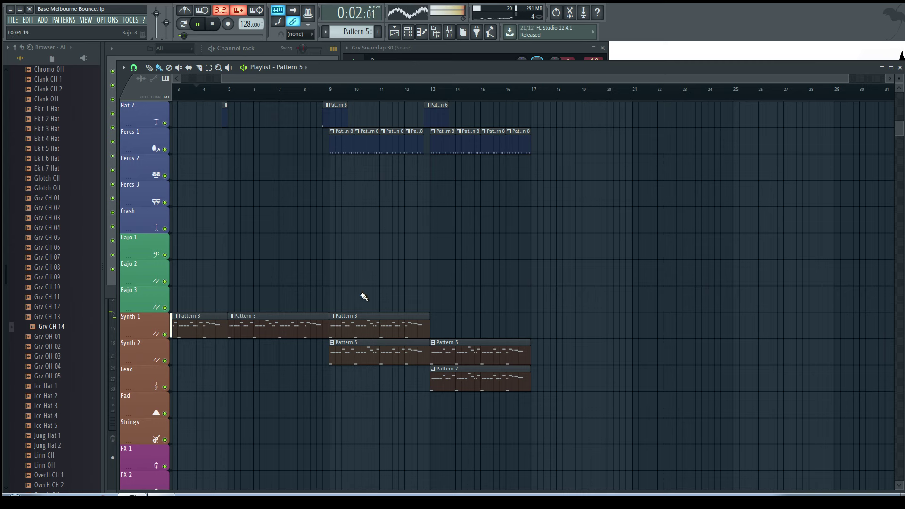
With Lead 1 soloed, set its EQ to 4.5k at -18.0, 2.0k at -8.2 and 172 Hz at -18.0, and move Fruity Blood Overdrive above Fruity Flanger.
{"action": "key", "text": "F9"}
{"action": "key", "text": "space"}
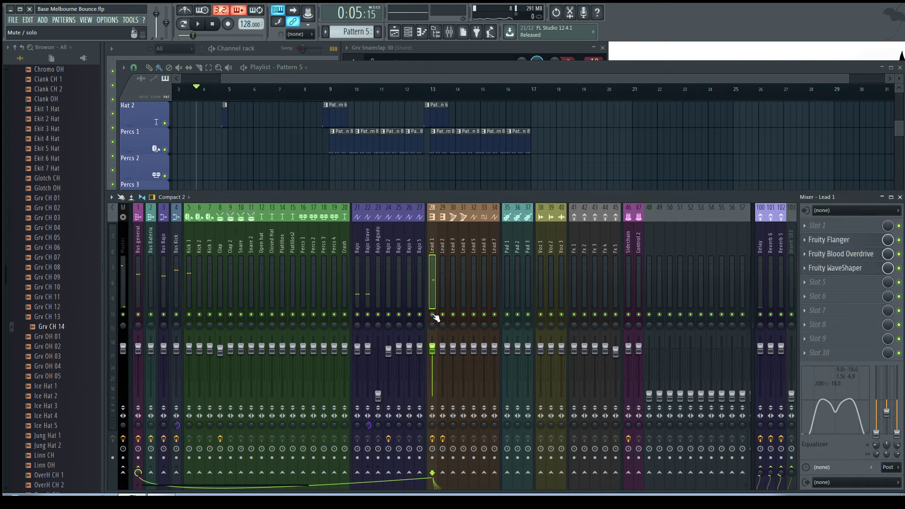
{"action": "key", "text": "space"}
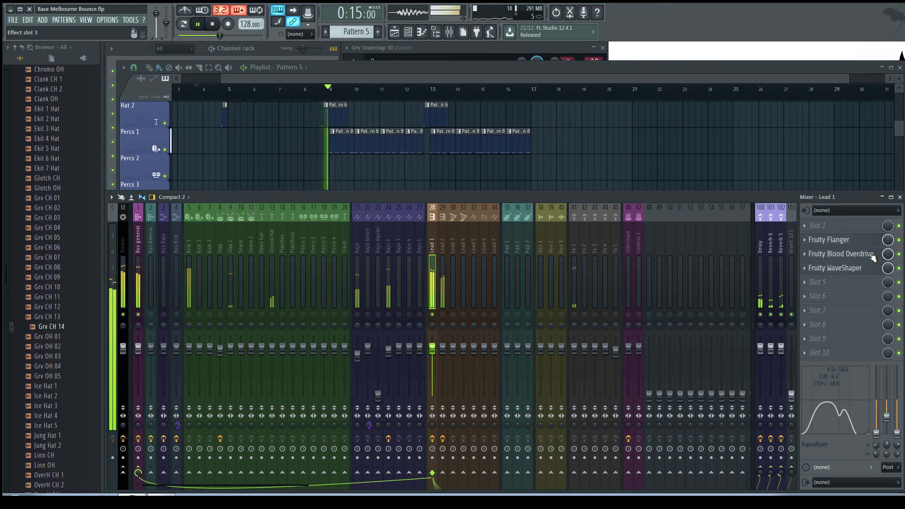
{"action": "left_click_drag", "start_coordinate": [873, 257], "coordinate": [851, 256]}
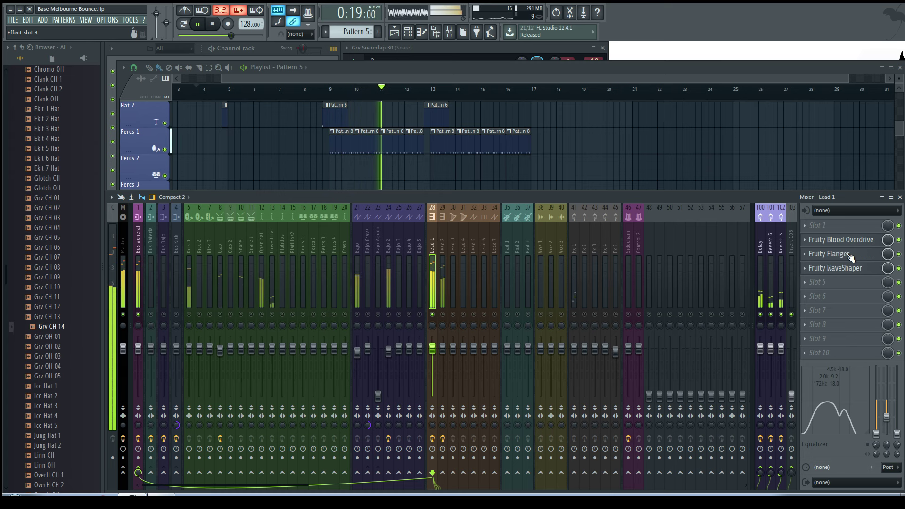
Try the Moving, Modulation and preceding Fruity Flanger presets on Lead 1 while the song plays.
{"action": "left_click", "coordinate": [851, 256]}
{"action": "right_click", "coordinate": [391, 153]}
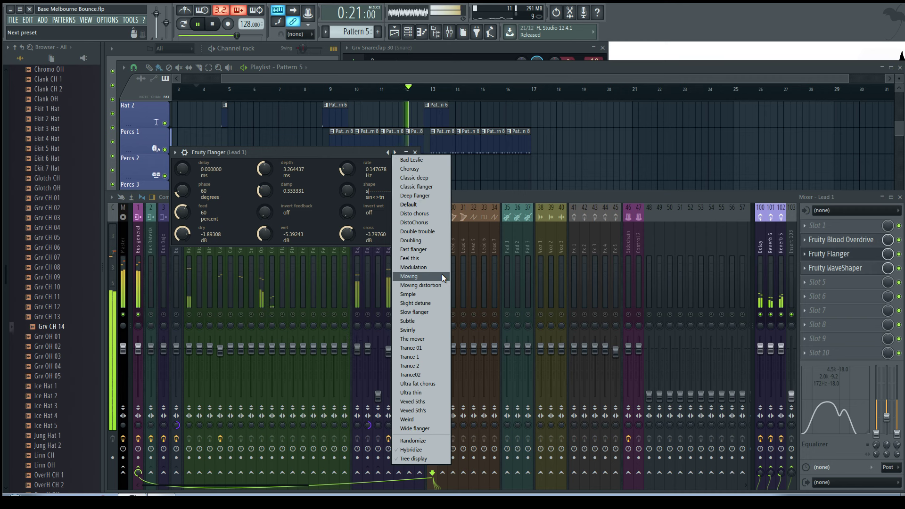
{"action": "left_click", "coordinate": [434, 273]}
{"action": "left_click", "coordinate": [388, 152]}
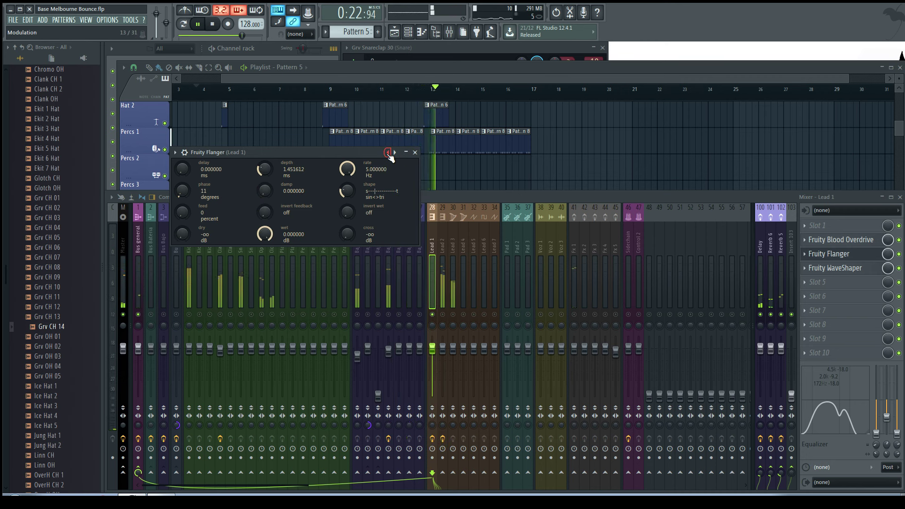
{"action": "left_click", "coordinate": [388, 153]}
{"action": "key", "text": "space"}
{"action": "key", "text": "space"}
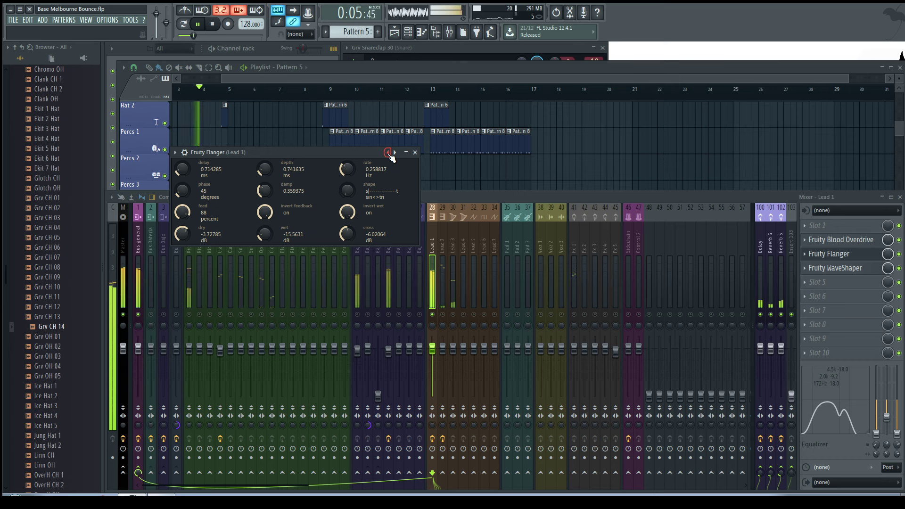
{"action": "left_click", "coordinate": [415, 152]}
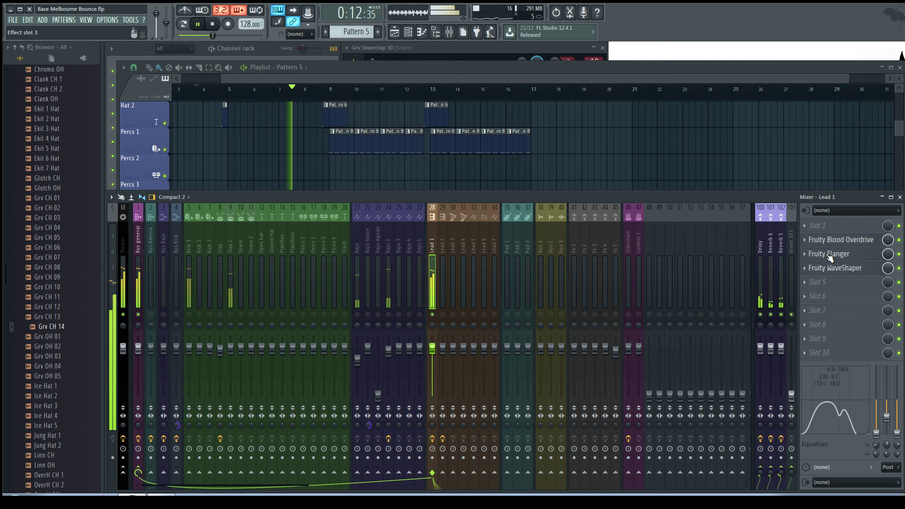
Replay the song to check the soloed Lead 1 sound, and unsolo the track.
{"action": "key", "text": "space"}
{"action": "key", "text": "space"}
{"action": "key", "text": "F9"}
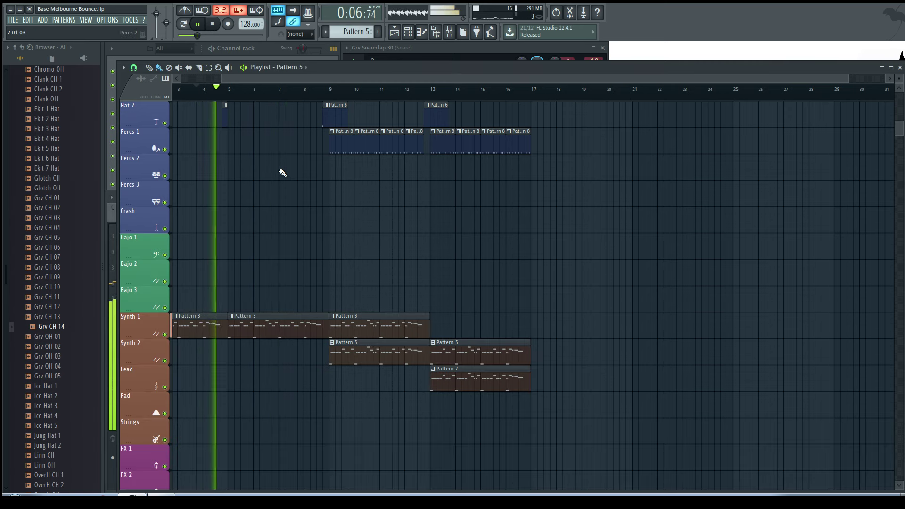
{"action": "key", "text": "F9"}
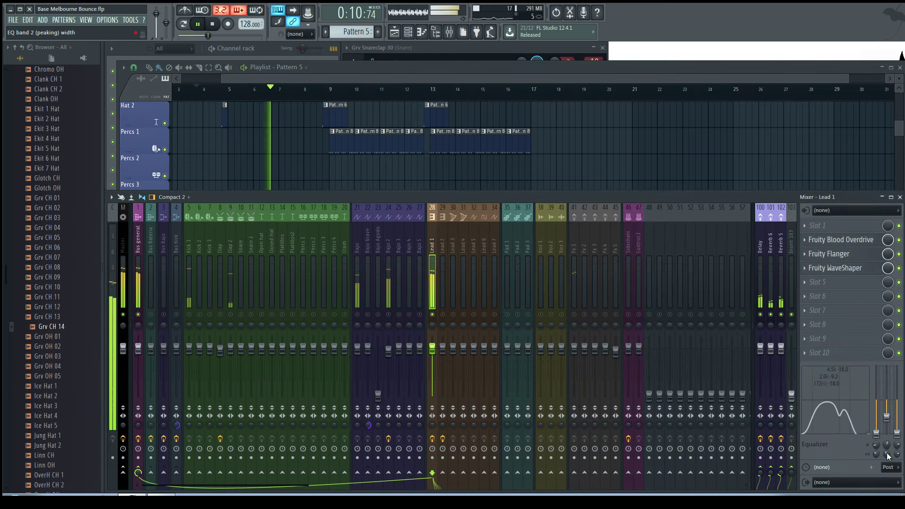
{"action": "right_click", "coordinate": [432, 315]}
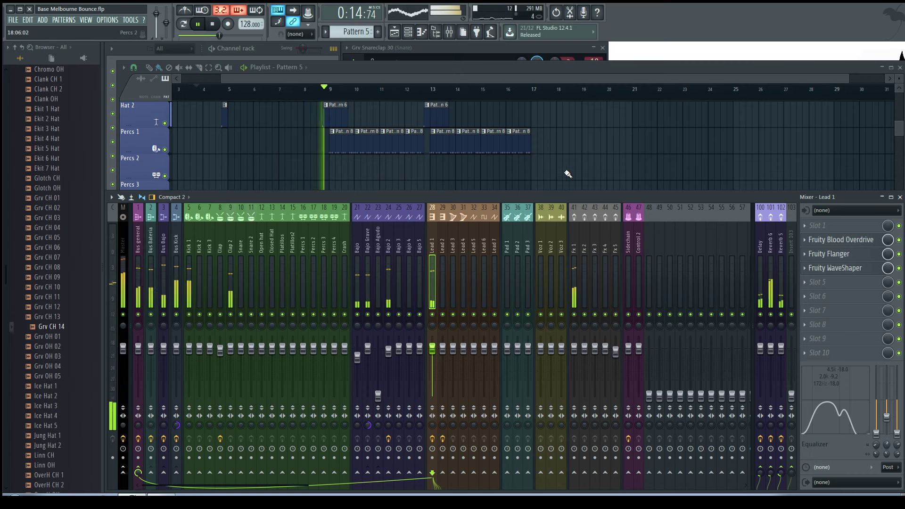
Select Pattern 3 from its Synth 1 clip, open the Lead channel's synth and its mixer track, and switch playback to pattern mode.
{"action": "key", "text": "F9"}
{"action": "left_click", "coordinate": [424, 316]}
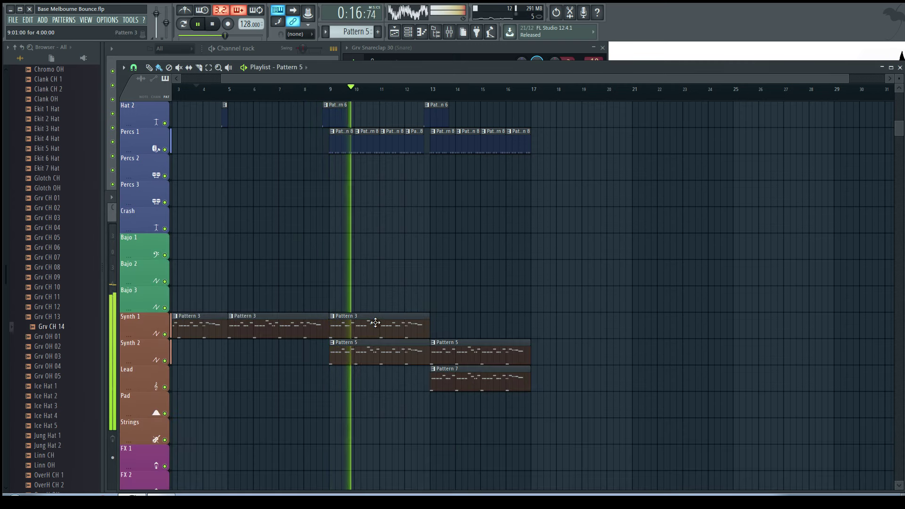
{"action": "left_click", "coordinate": [271, 50]}
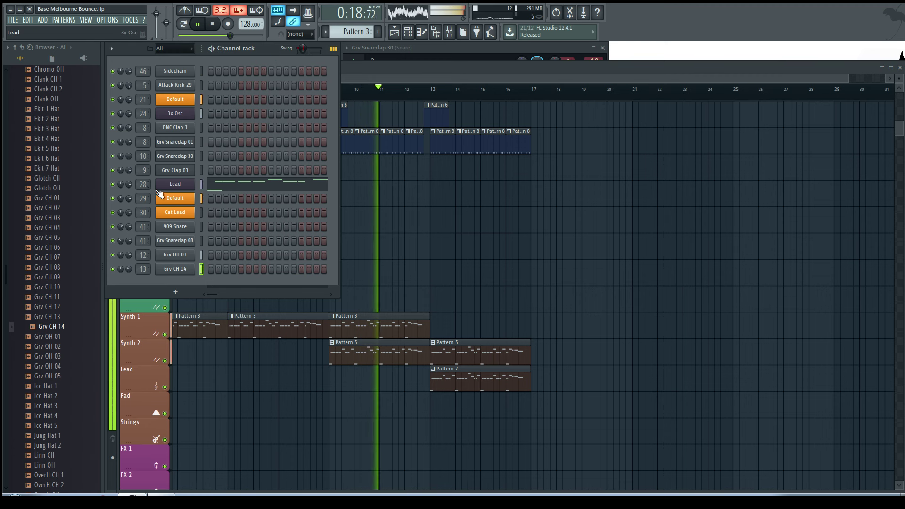
{"action": "left_click", "coordinate": [175, 190]}
{"action": "key", "text": "l"}
{"action": "key", "text": "F9"}
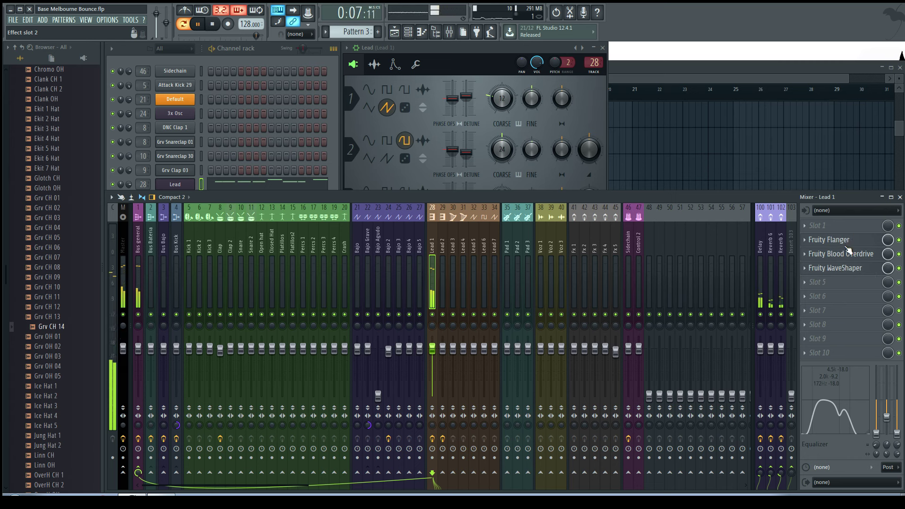
Advance Lead 1's Fruity Flanger through the Moving and Simple presets to one further on while Pattern 3 plays, and stop playback.
{"action": "left_click", "coordinate": [849, 242]}
{"action": "left_click", "coordinate": [395, 152]}
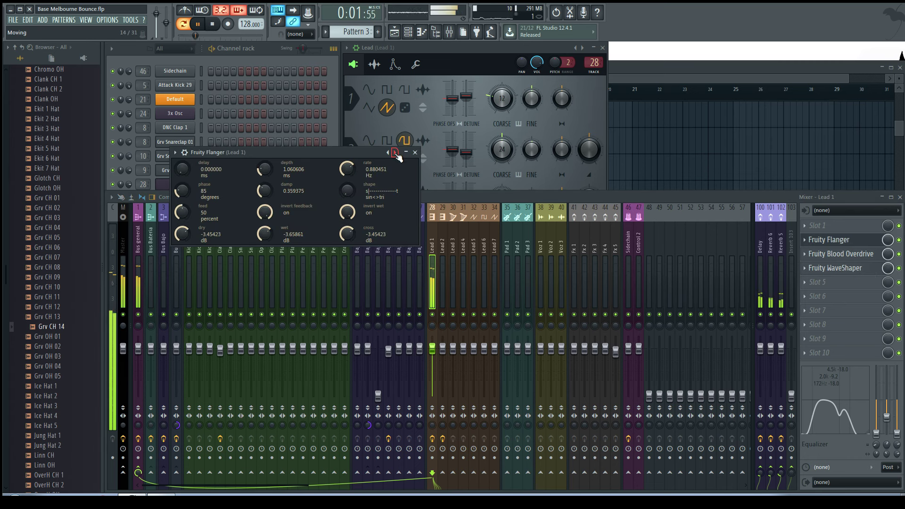
{"action": "left_click", "coordinate": [395, 153]}
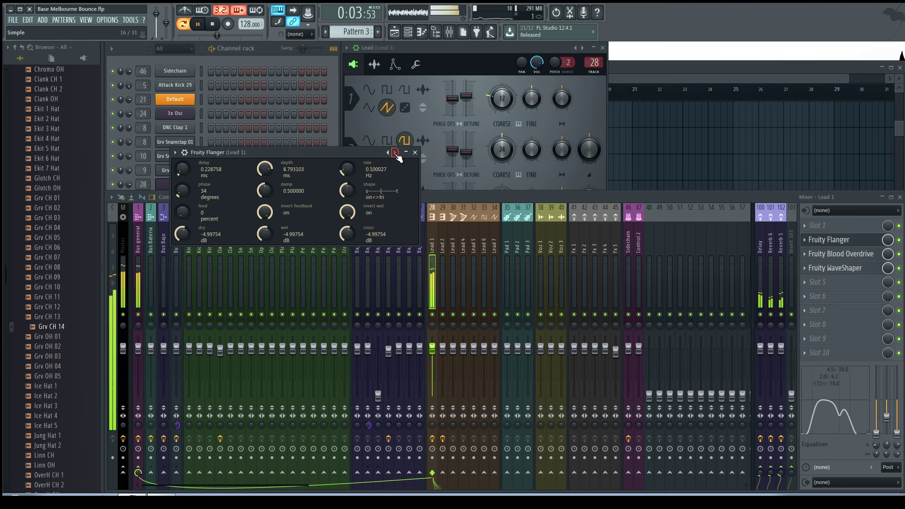
{"action": "left_click", "coordinate": [395, 153]}
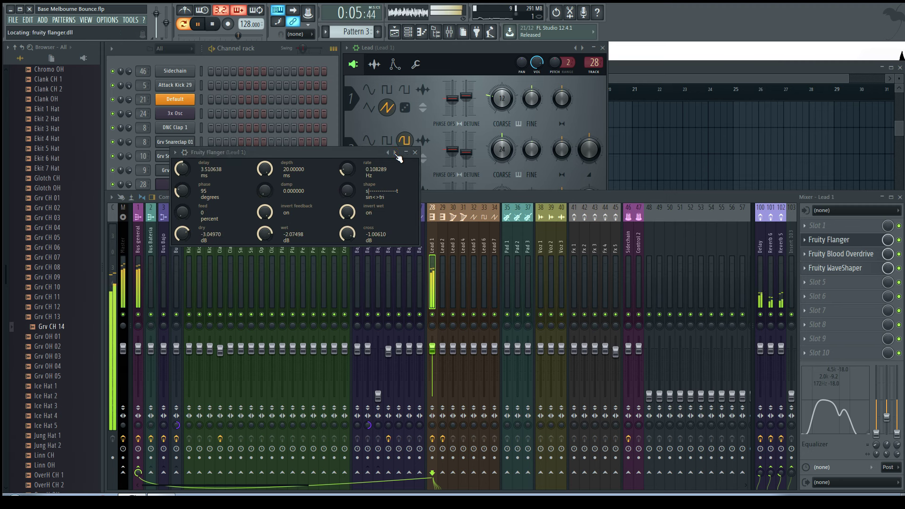
{"action": "left_click", "coordinate": [415, 152]}
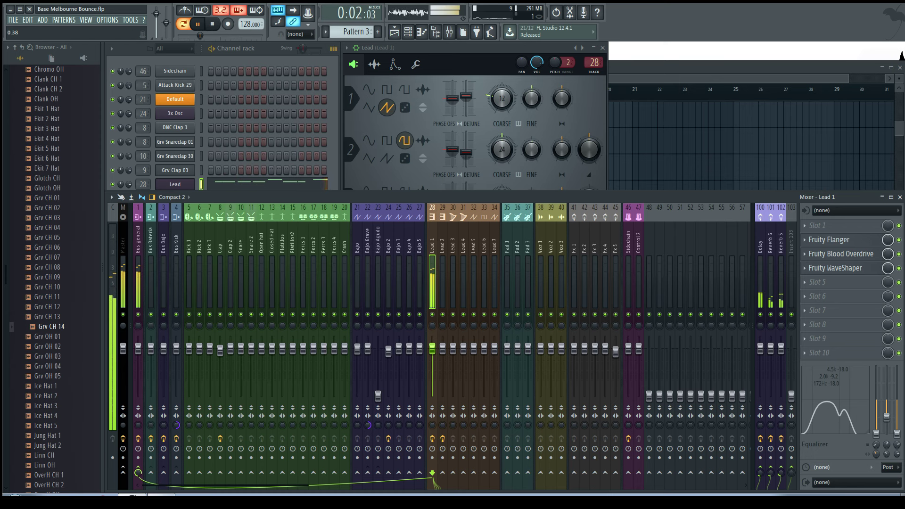
{"action": "key", "text": "space"}
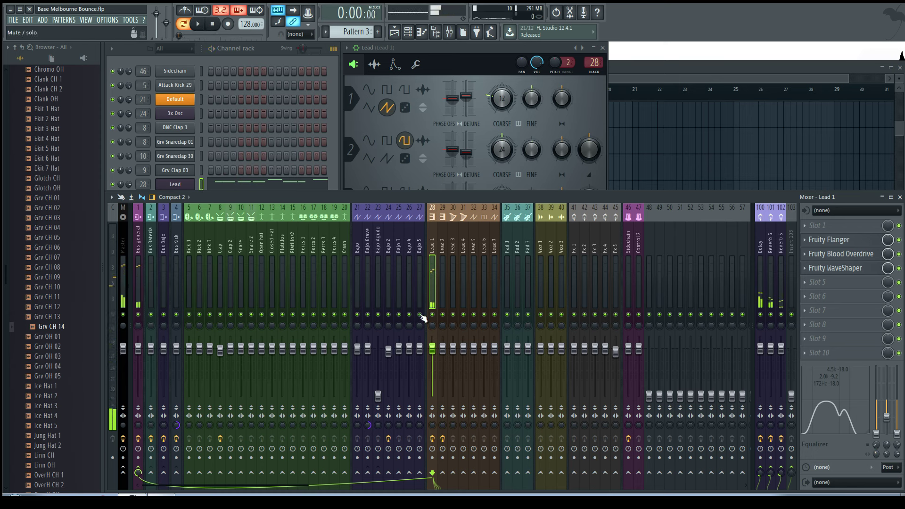
Return to the playlist, collapse the browser's open folders, and play the arrangement from bar 1 in song mode.
{"action": "left_click", "coordinate": [265, 54]}
{"action": "key", "text": "F5"}
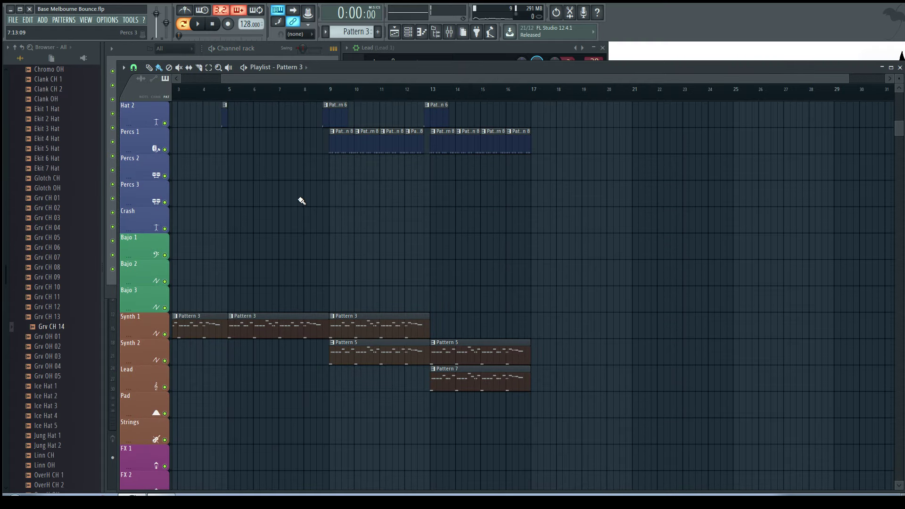
{"action": "scroll", "coordinate": [293, 235], "scroll_direction": "down", "scroll_amount": 1, "text": "ctrl"}
{"action": "scroll", "coordinate": [283, 283], "scroll_direction": "up", "scroll_amount": 3}
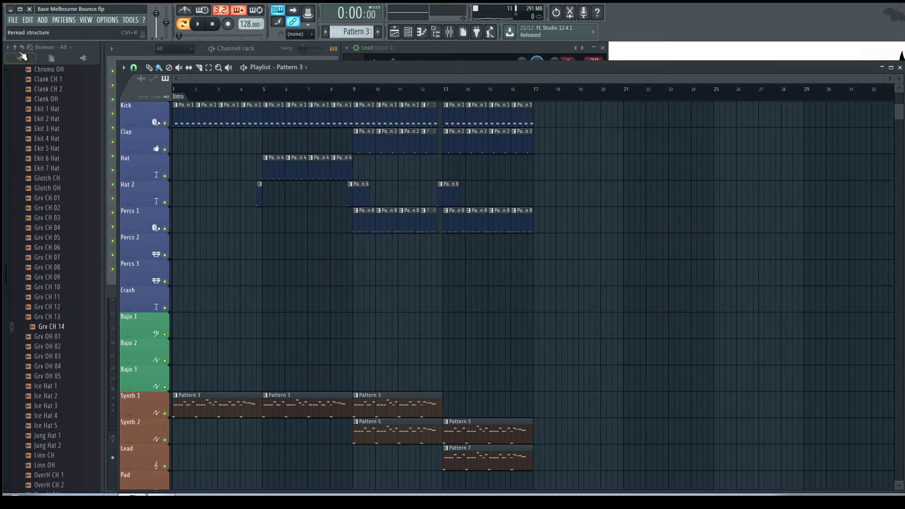
{"action": "left_click", "coordinate": [15, 47]}
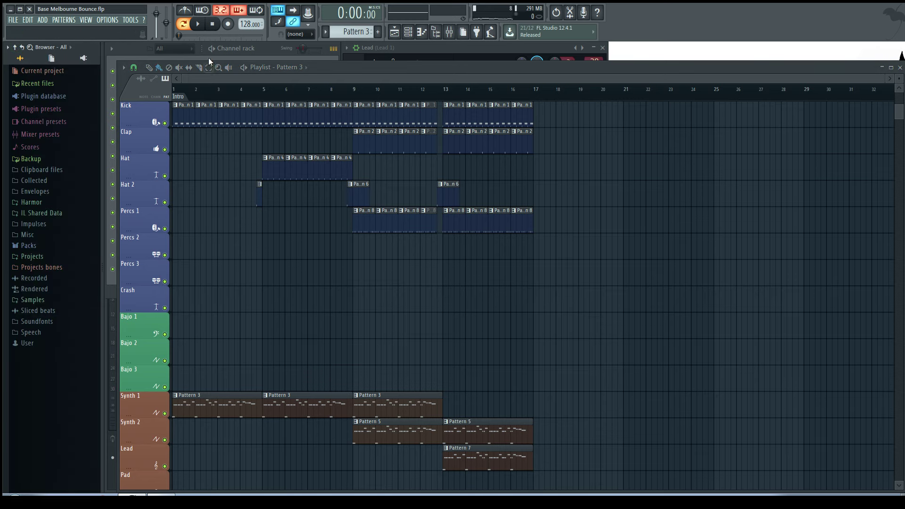
{"action": "scroll", "coordinate": [307, 318], "scroll_direction": "up", "scroll_amount": 1}
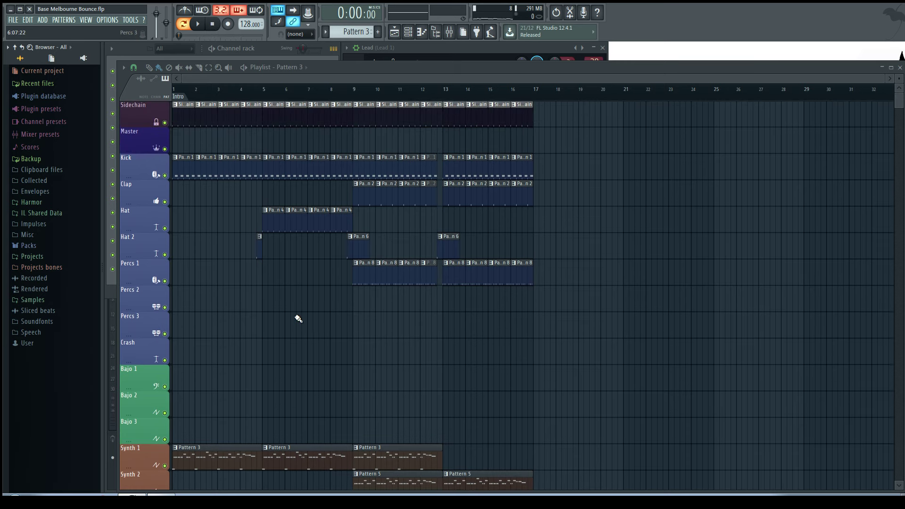
{"action": "left_click", "coordinate": [183, 24]}
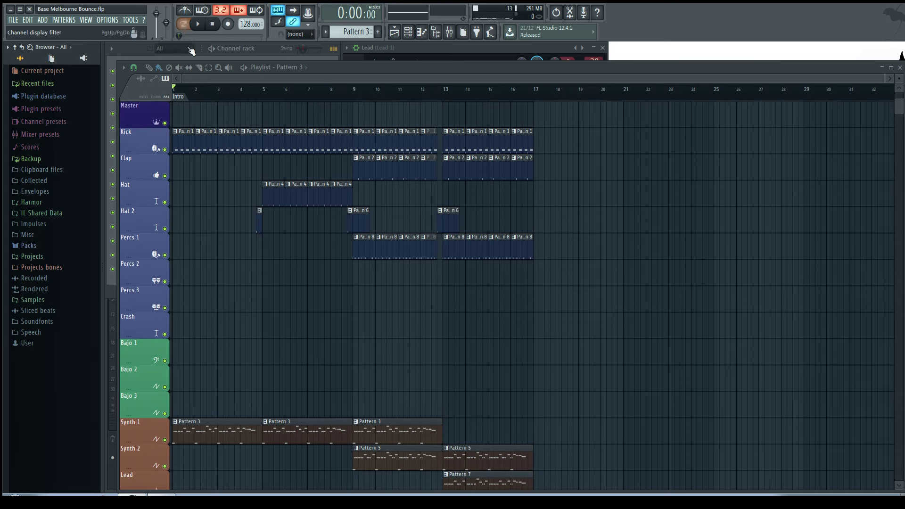
{"action": "key", "text": "space"}
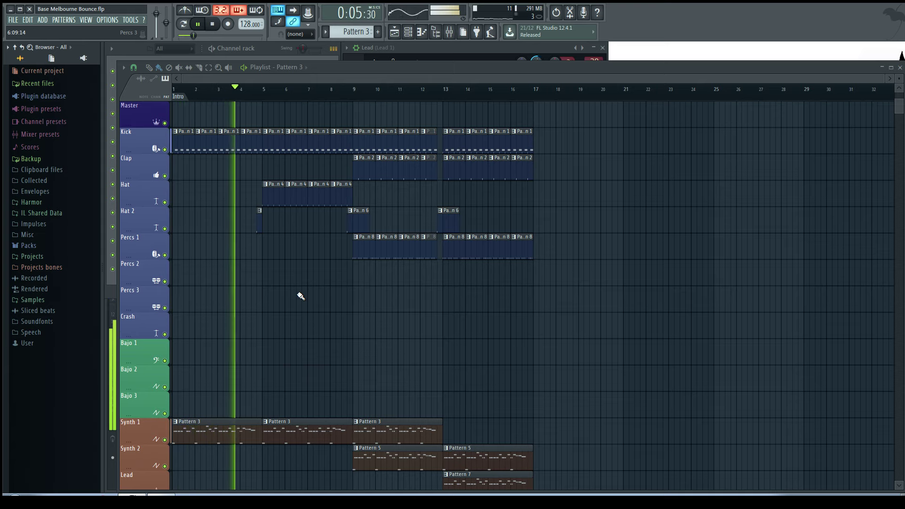
Raise the high band's frequency in Lead 1's mixer equalizer while the arrangement plays, and return to the playlist.
{"action": "scroll", "coordinate": [330, 324], "scroll_direction": "up", "scroll_amount": 1}
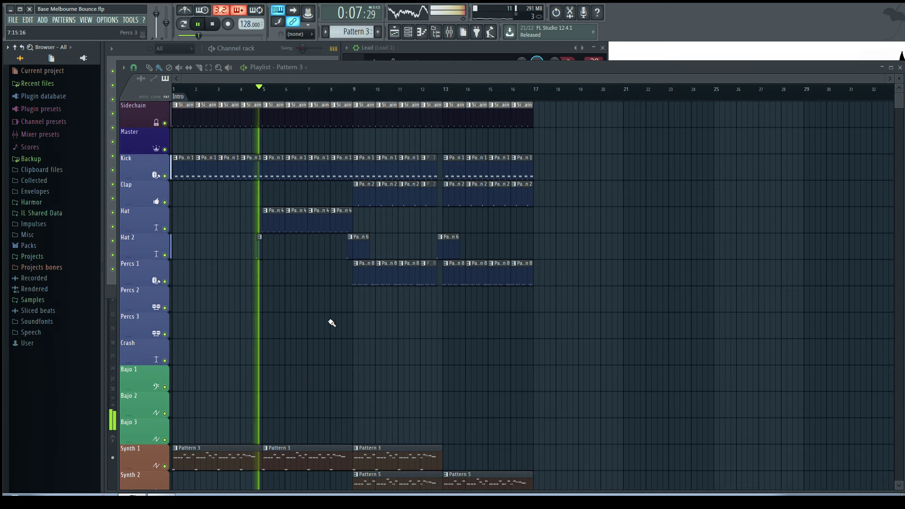
{"action": "scroll", "coordinate": [329, 323], "scroll_direction": "down", "scroll_amount": 1}
{"action": "key", "text": "F9"}
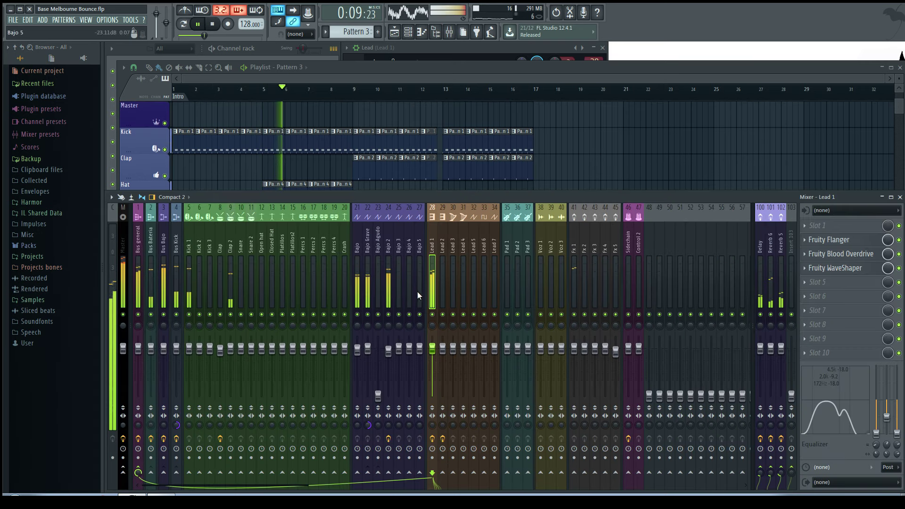
{"action": "left_click_drag", "start_coordinate": [854, 427], "coordinate": [857, 427]}
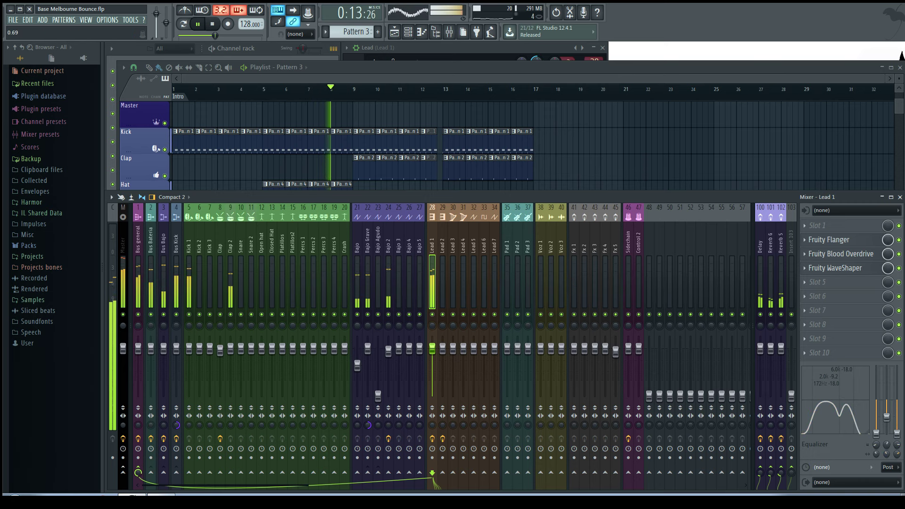
{"action": "key", "text": "F9"}
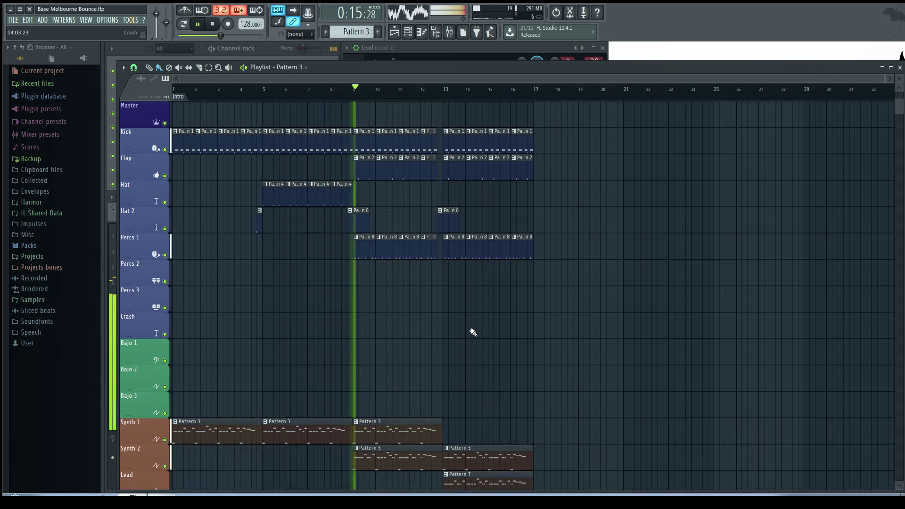
Listen to the arrangement through bar 16, select the Lead 3 mixer track, and stop playback.
{"action": "scroll", "coordinate": [432, 346], "scroll_direction": "down", "scroll_amount": 1}
{"action": "scroll", "coordinate": [432, 346], "scroll_direction": "down", "scroll_amount": 2}
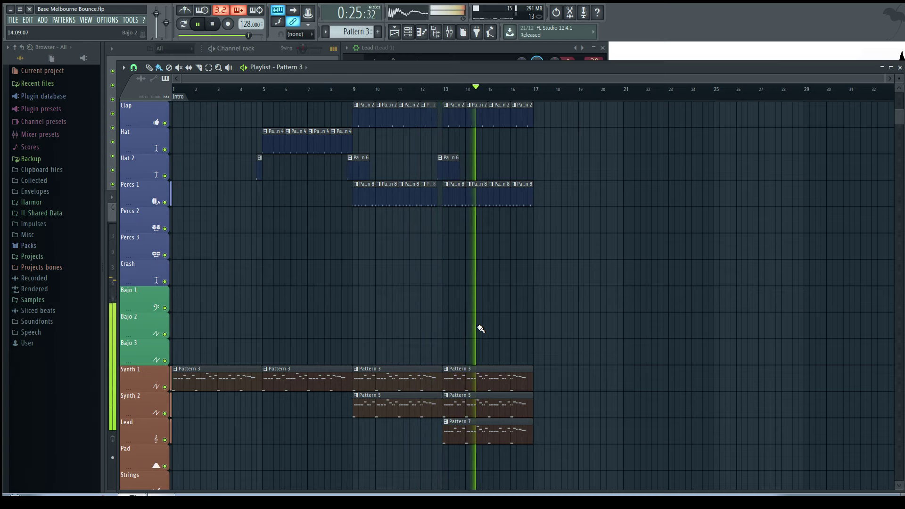
{"action": "key", "text": "F9"}
{"action": "left_click", "coordinate": [453, 326]}
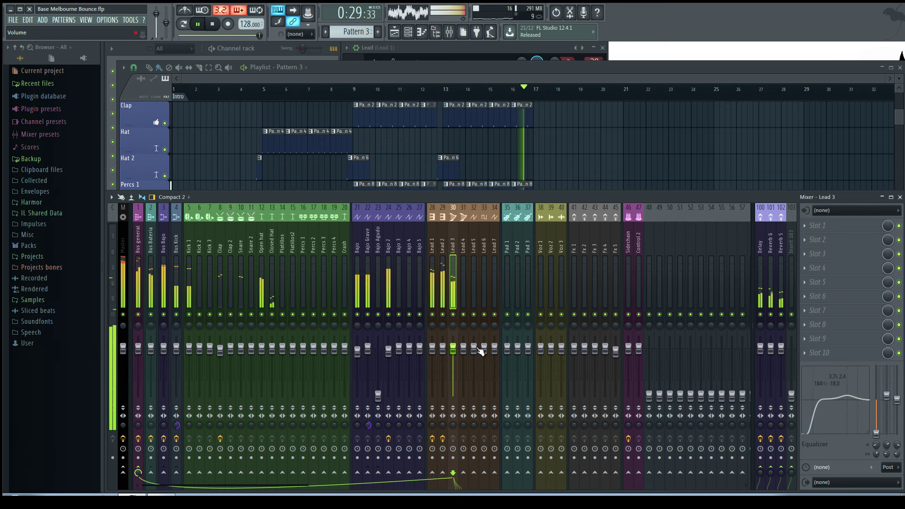
{"action": "key", "text": "space"}
{"action": "key", "text": "F9"}
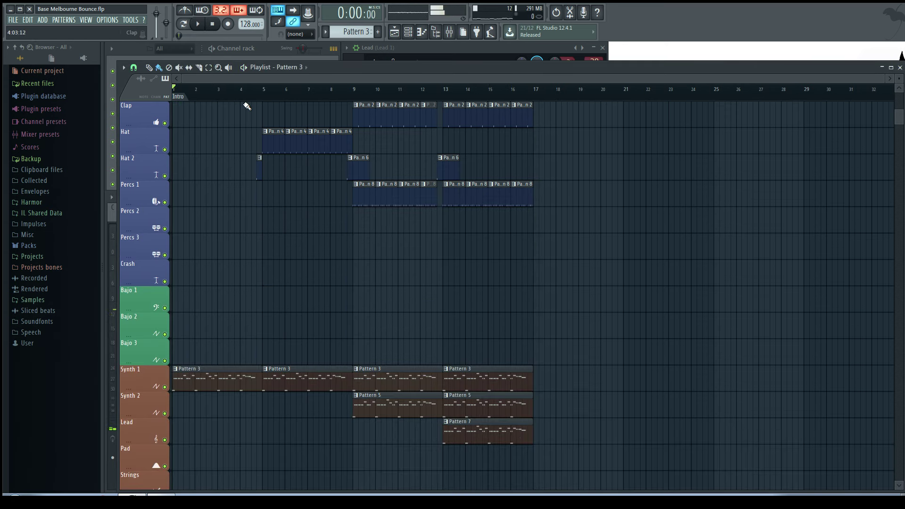
Audition kick Pattern 1 in pattern mode, stop it, and return to the playlist.
{"action": "scroll", "coordinate": [311, 292], "scroll_direction": "up", "scroll_amount": 3}
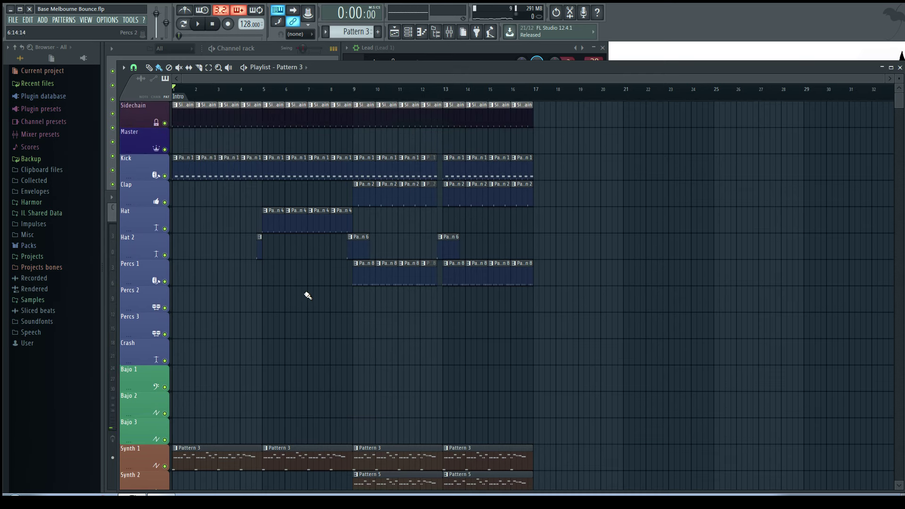
{"action": "key", "text": "F6"}
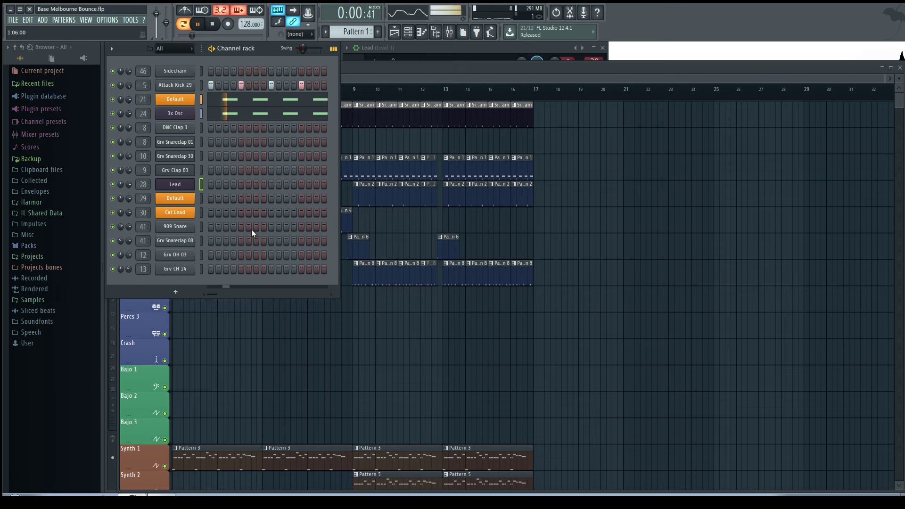
{"action": "key", "text": "F6"}
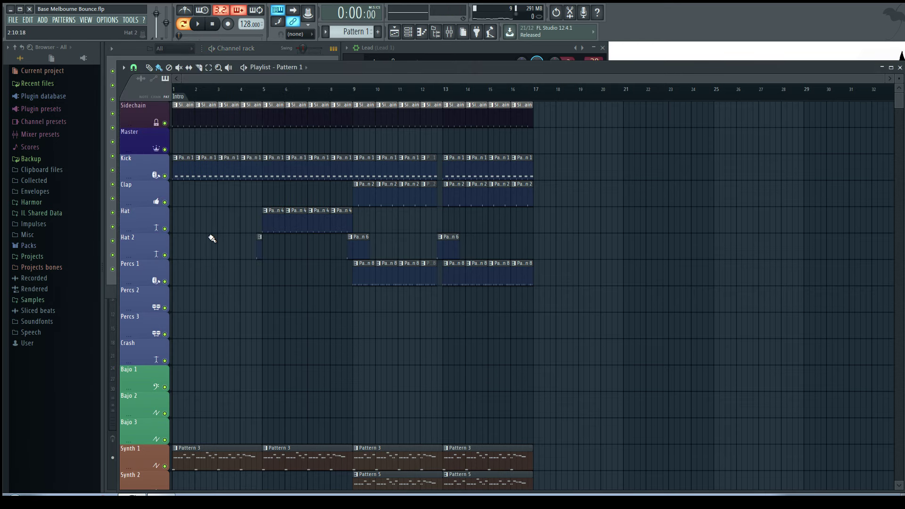
{"action": "scroll", "coordinate": [211, 240], "scroll_direction": "up", "scroll_amount": 2, "text": "ctrl"}
{"action": "scroll", "coordinate": [282, 86], "scroll_direction": "left", "scroll_amount": 1}
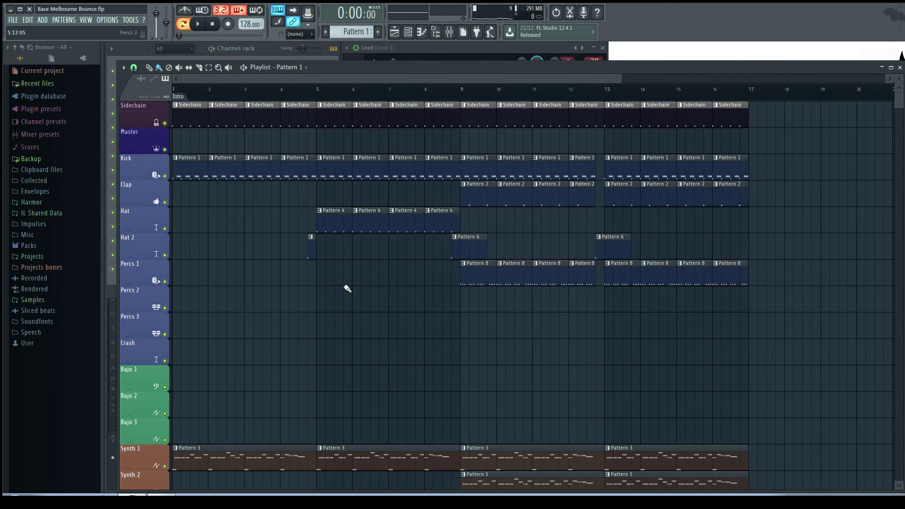
Select Pattern 3 from its first Synth 1 clip, show its channels, and briefly play it.
{"action": "scroll", "coordinate": [230, 387], "scroll_direction": "down", "scroll_amount": 3}
{"action": "scroll", "coordinate": [231, 387], "scroll_direction": "down", "scroll_amount": 1}
{"action": "left_click", "coordinate": [213, 350]}
{"action": "left_click", "coordinate": [272, 51]}
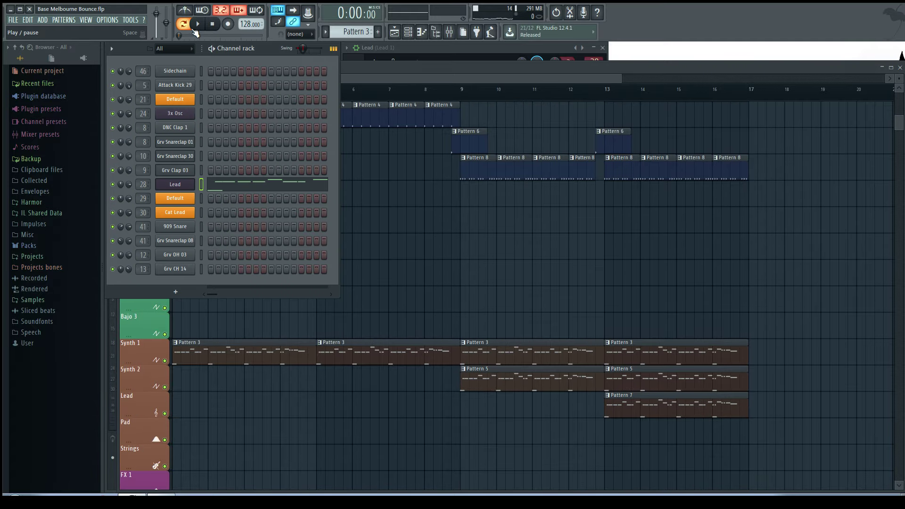
{"action": "left_click", "coordinate": [198, 24]}
{"action": "key", "text": "space"}
Examine the Lead channel's Pattern 3 notes in the piano roll from the start, and close the piano roll.
{"action": "left_click", "coordinate": [247, 185]}
{"action": "scroll", "coordinate": [242, 188], "scroll_direction": "up", "scroll_amount": 2}
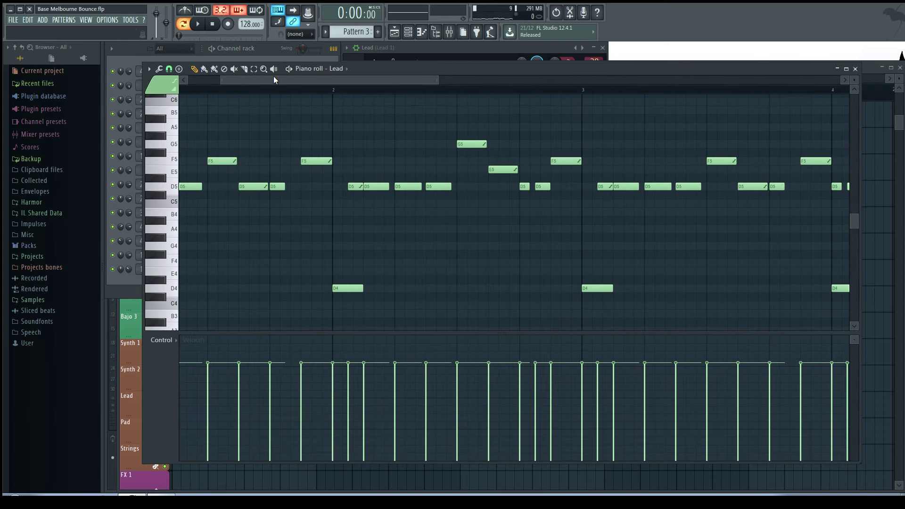
{"action": "left_click_drag", "start_coordinate": [274, 80], "coordinate": [243, 80]}
{"action": "left_click", "coordinate": [855, 69]}
{"action": "left_click", "coordinate": [839, 69]}
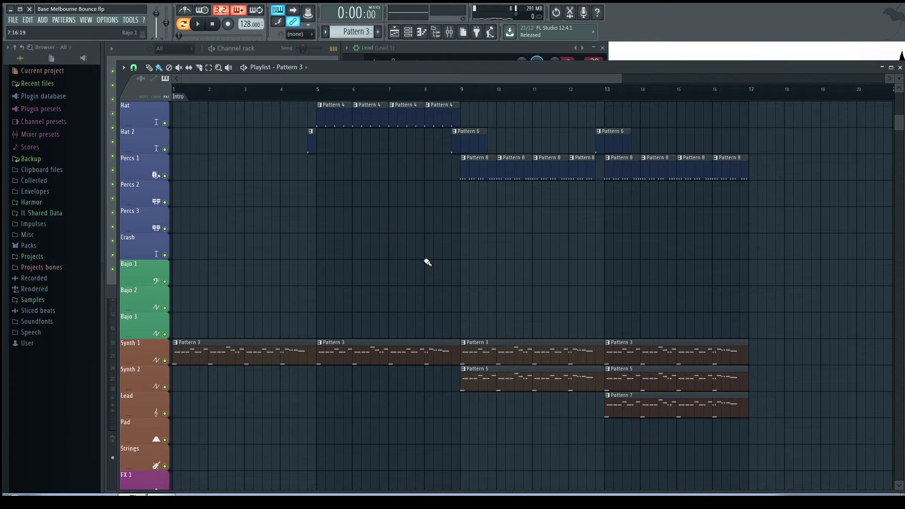
Review Lead 1's effect chain in the mixer, and open the Effector loaded on the Lead 2 track.
{"action": "scroll", "coordinate": [330, 235], "scroll_direction": "down", "scroll_amount": 4}
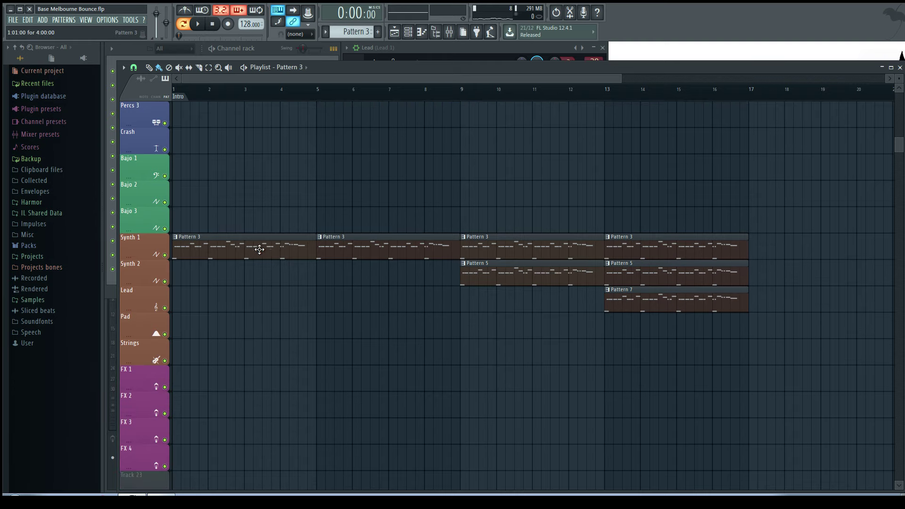
{"action": "key", "text": "F6"}
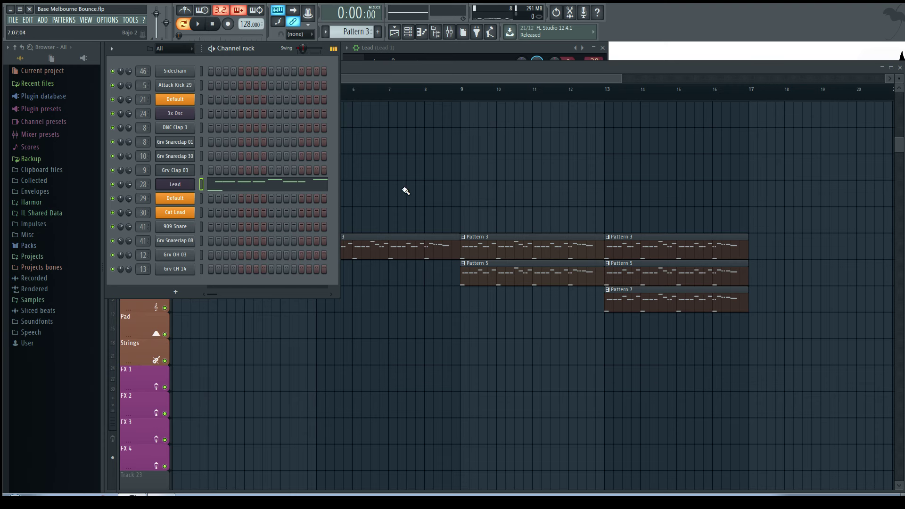
{"action": "key", "text": "F6"}
{"action": "left_click", "coordinate": [265, 48]}
{"action": "key", "text": "F9"}
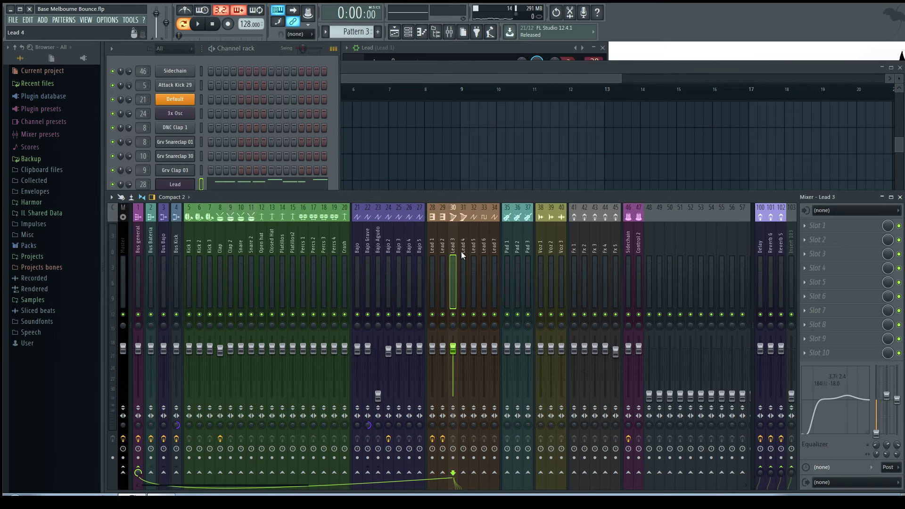
{"action": "left_click", "coordinate": [436, 248]}
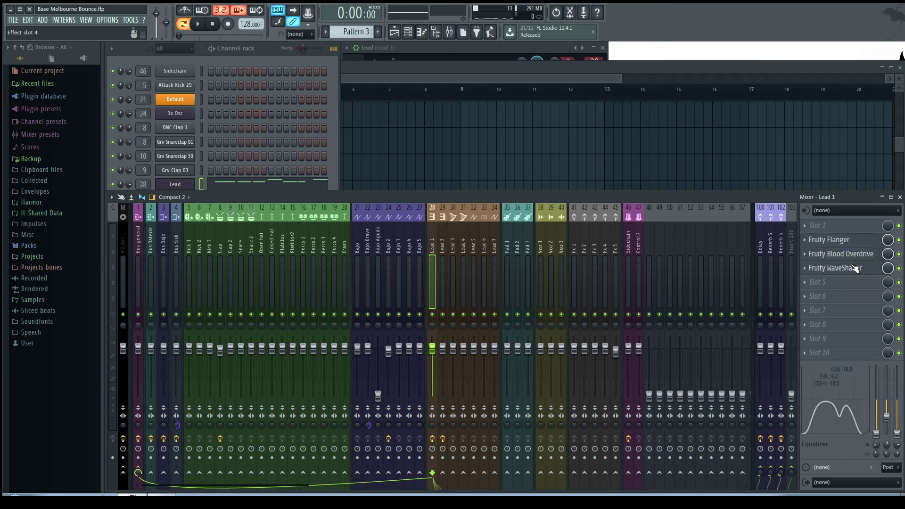
{"action": "left_click", "coordinate": [443, 243]}
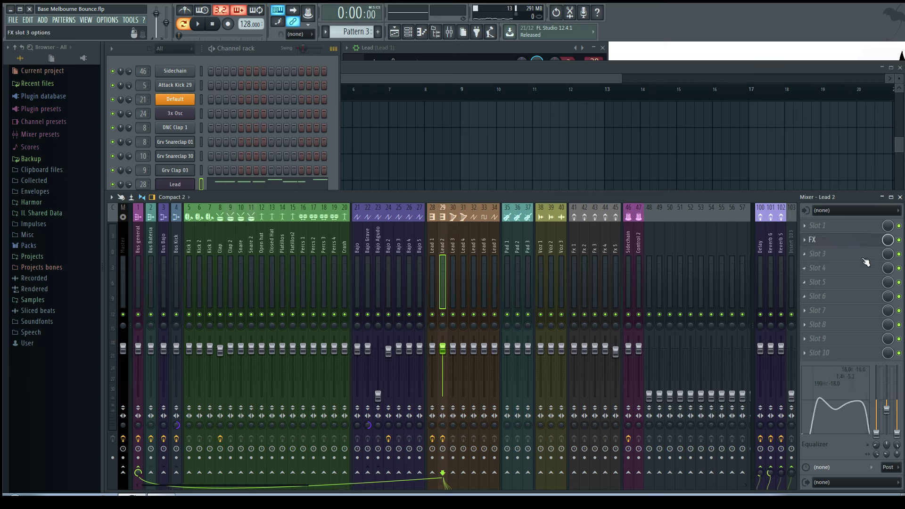
{"action": "left_click", "coordinate": [830, 240]}
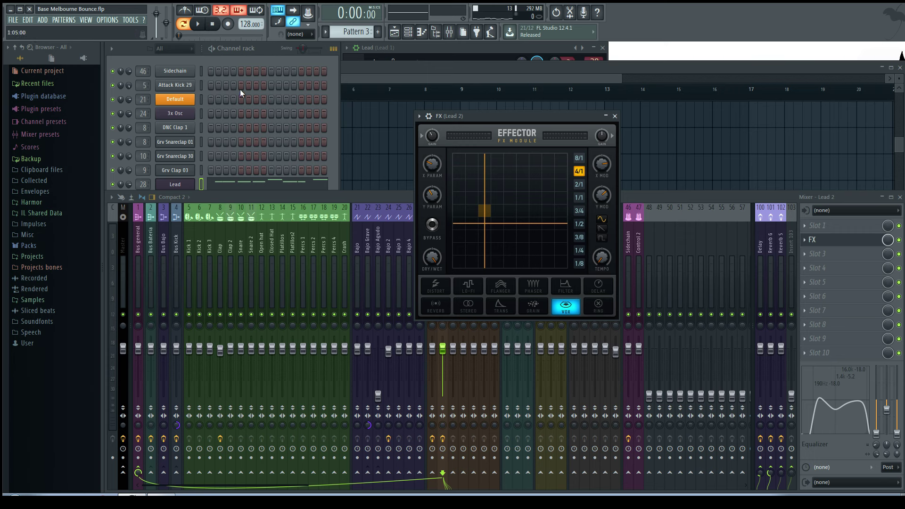
Select Pattern 5, switch playback from song to pattern mode, and stop playback.
{"action": "left_click", "coordinate": [267, 53]}
{"action": "left_click", "coordinate": [198, 23]}
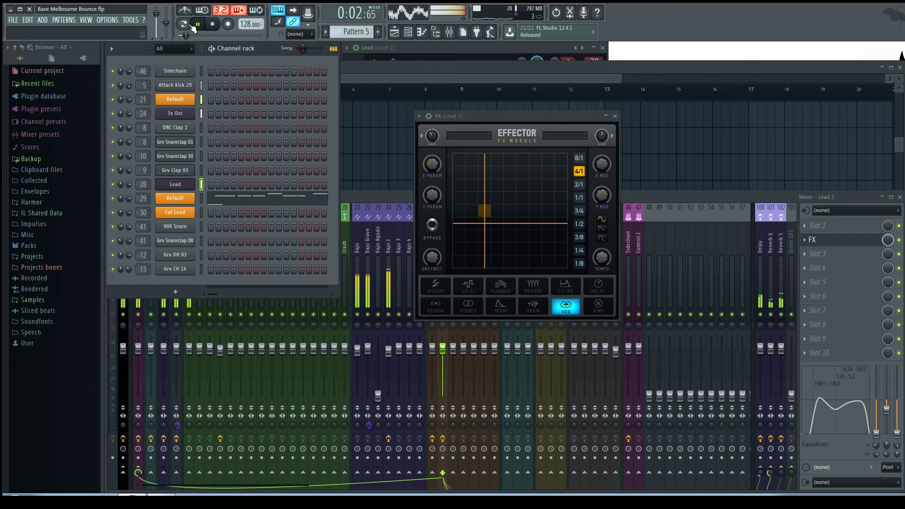
{"action": "left_click", "coordinate": [183, 24]}
{"action": "key", "text": "space"}
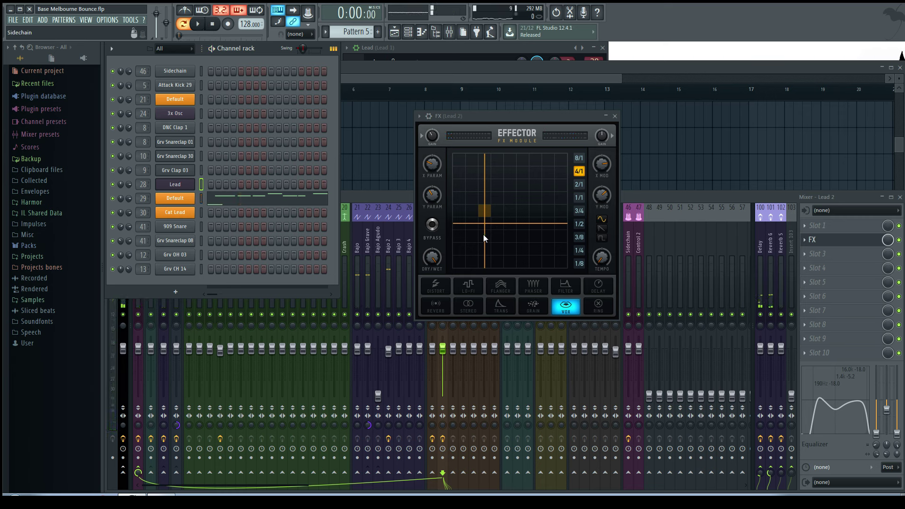
Try several XY pad positions in Lead 2's Effector in Vox mode while Pattern 5 loops.
{"action": "left_click_drag", "start_coordinate": [483, 234], "coordinate": [512, 213]}
{"action": "key", "text": "space"}
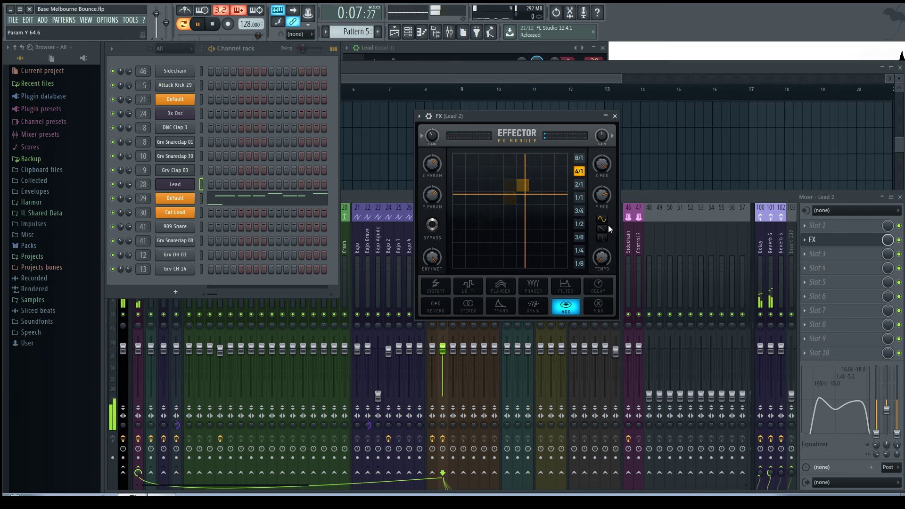
{"action": "left_click_drag", "start_coordinate": [519, 261], "coordinate": [488, 254]}
Open the Sytrus synth on the Lead 2 channel, check the main page's pitch setting, and close the synth.
{"action": "left_click", "coordinate": [176, 198]}
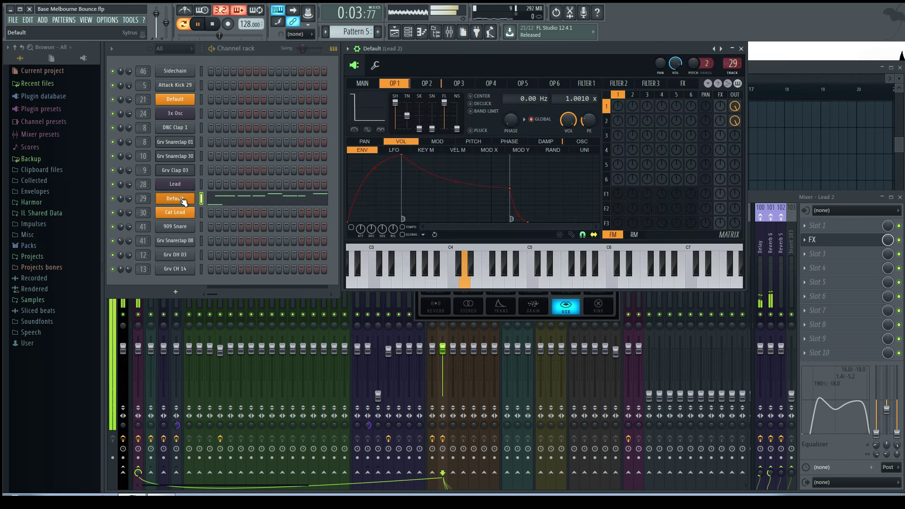
{"action": "left_click", "coordinate": [362, 83]}
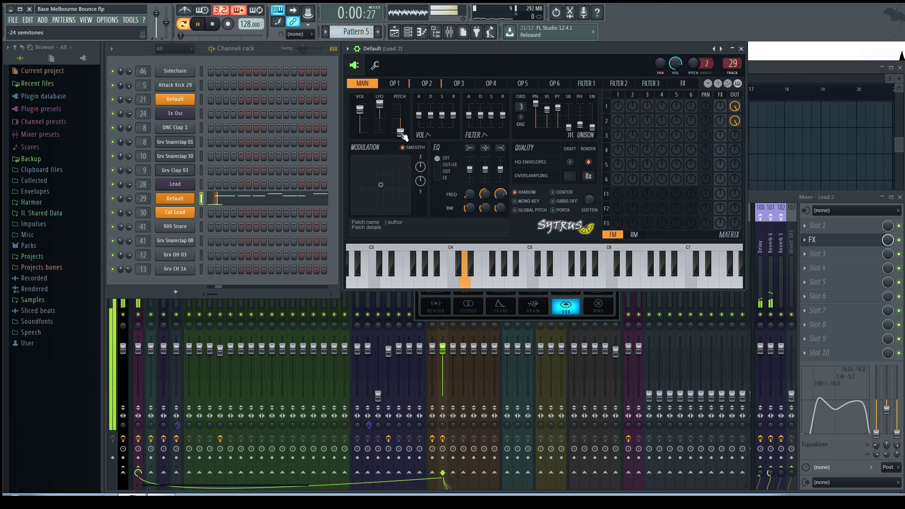
{"action": "left_click", "coordinate": [742, 48]}
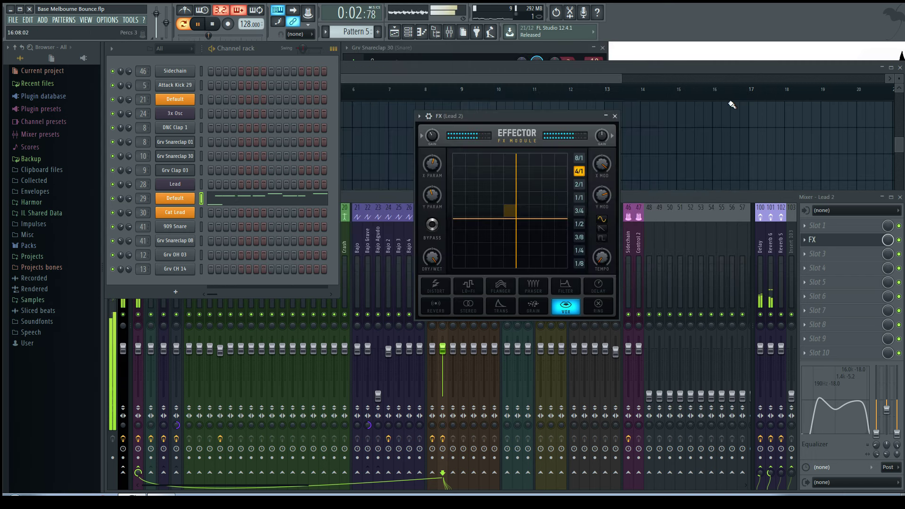
Compare Lo-Fi mode in Lead 2's Effector, return to Vox with the XY point low at about X 49, and close it.
{"action": "left_click", "coordinate": [470, 283]}
{"action": "left_click_drag", "start_coordinate": [507, 195], "coordinate": [491, 165]}
{"action": "left_click", "coordinate": [564, 301]}
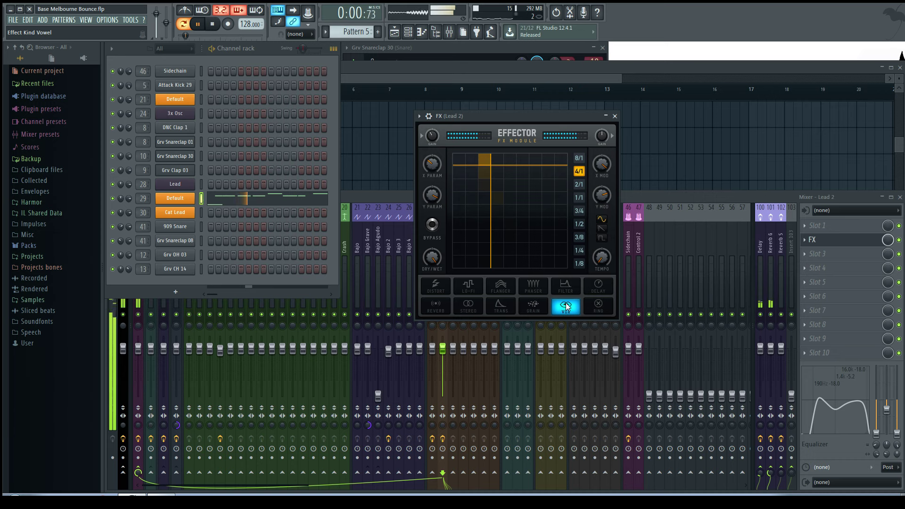
{"action": "left_click_drag", "start_coordinate": [511, 217], "coordinate": [515, 246]}
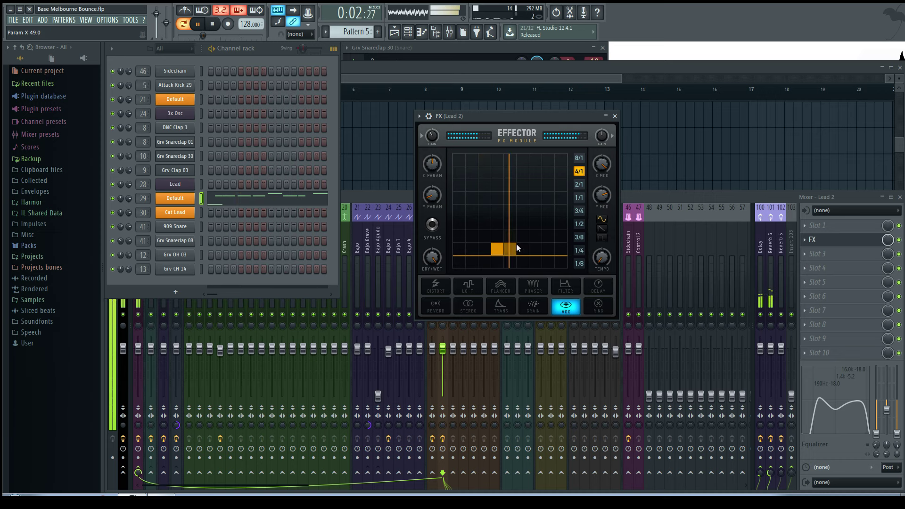
{"action": "left_click", "coordinate": [615, 116]}
Return to the playlist, play the arrangement in song mode from bar 9, and stop playback.
{"action": "key", "text": "F5"}
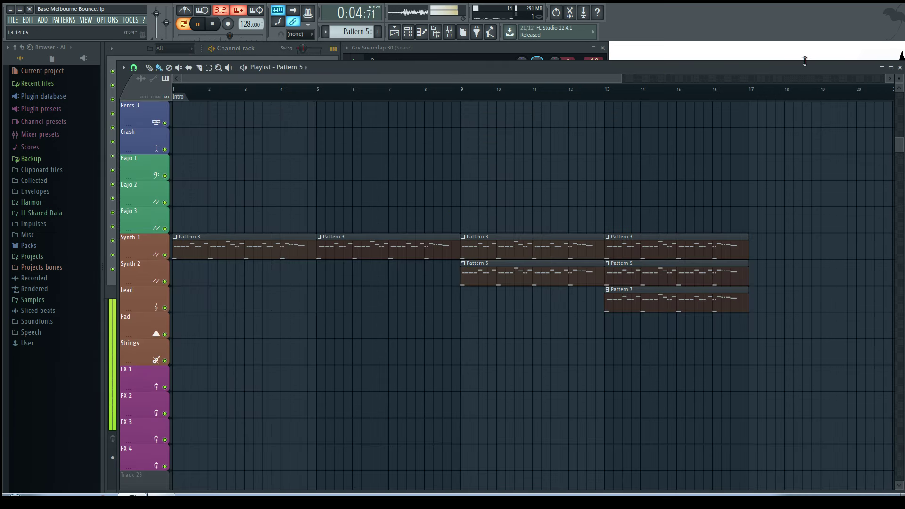
{"action": "left_click", "coordinate": [451, 92]}
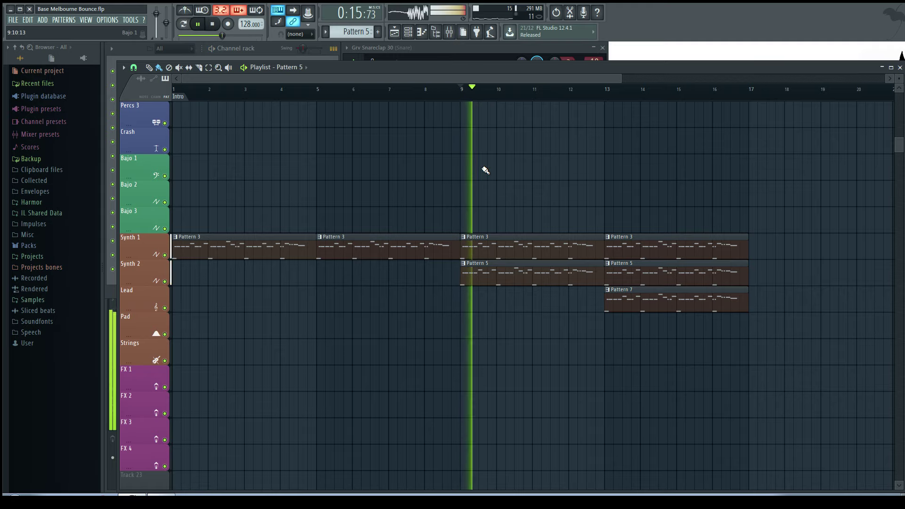
{"action": "scroll", "coordinate": [498, 203], "scroll_direction": "up", "scroll_amount": 4}
{"action": "scroll", "coordinate": [358, 274], "scroll_direction": "down", "scroll_amount": 2}
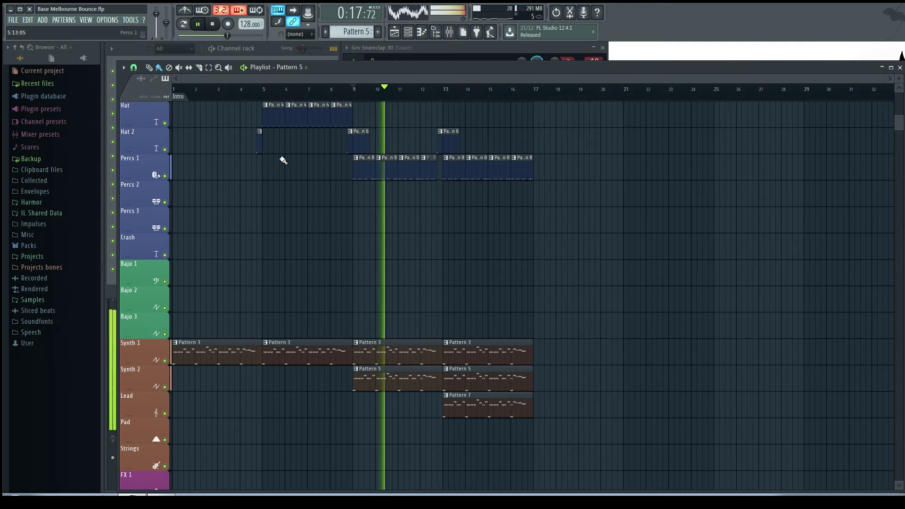
{"action": "left_click", "coordinate": [213, 24]}
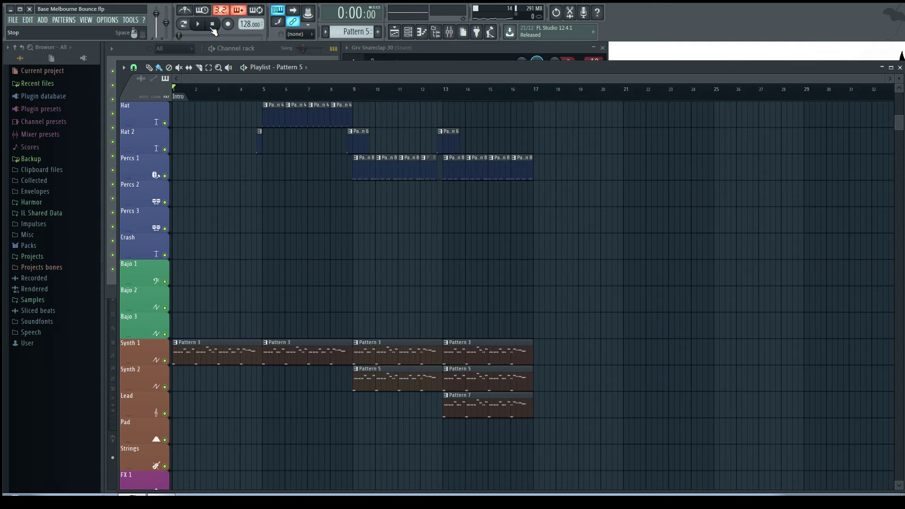